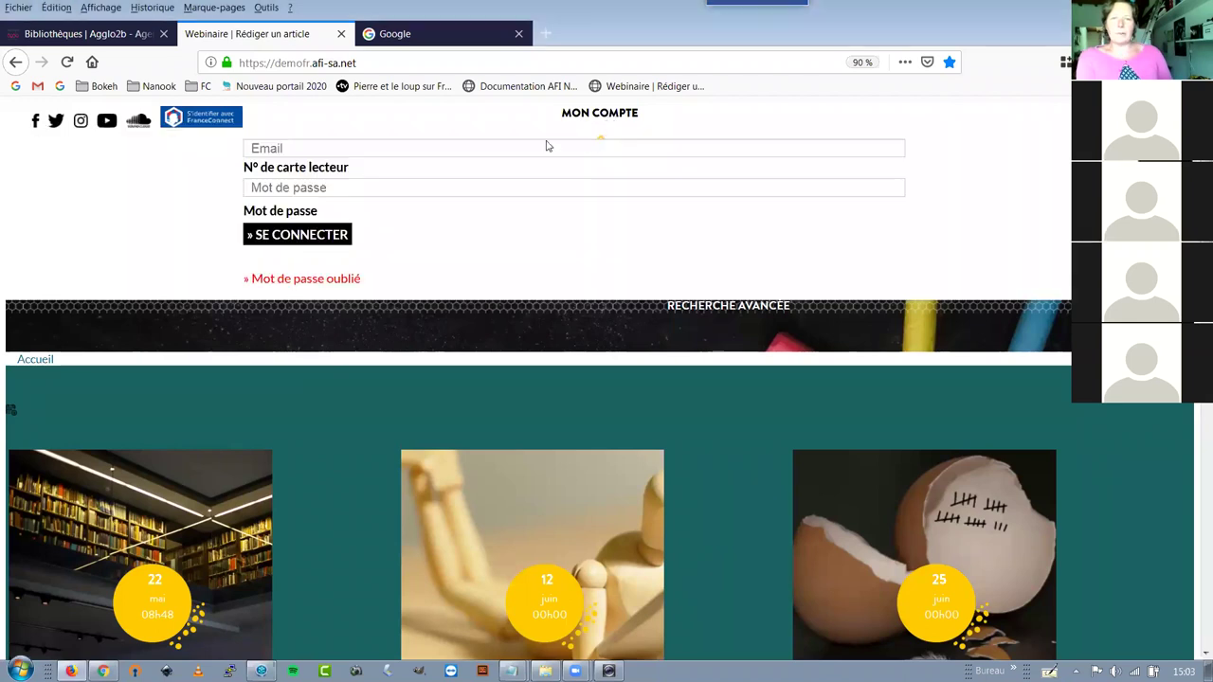
Log in to the portal with the saved sysadm administrator account
left_click(363, 144)
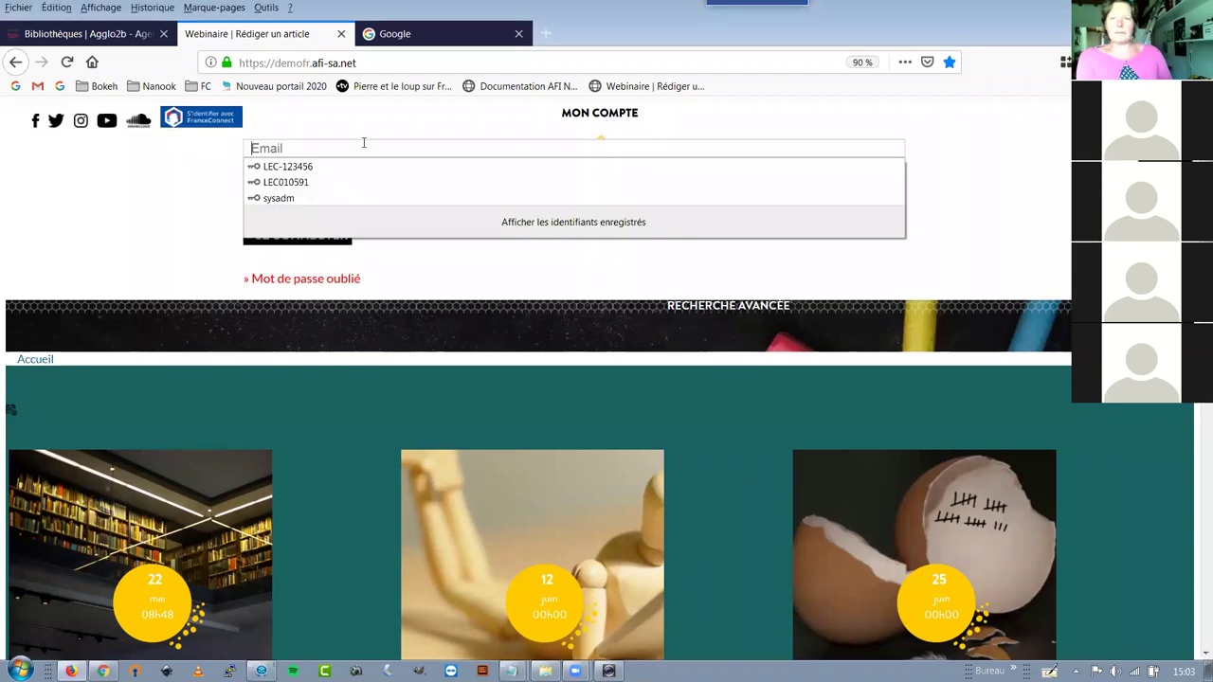
left_click(333, 199)
left_click(322, 234)
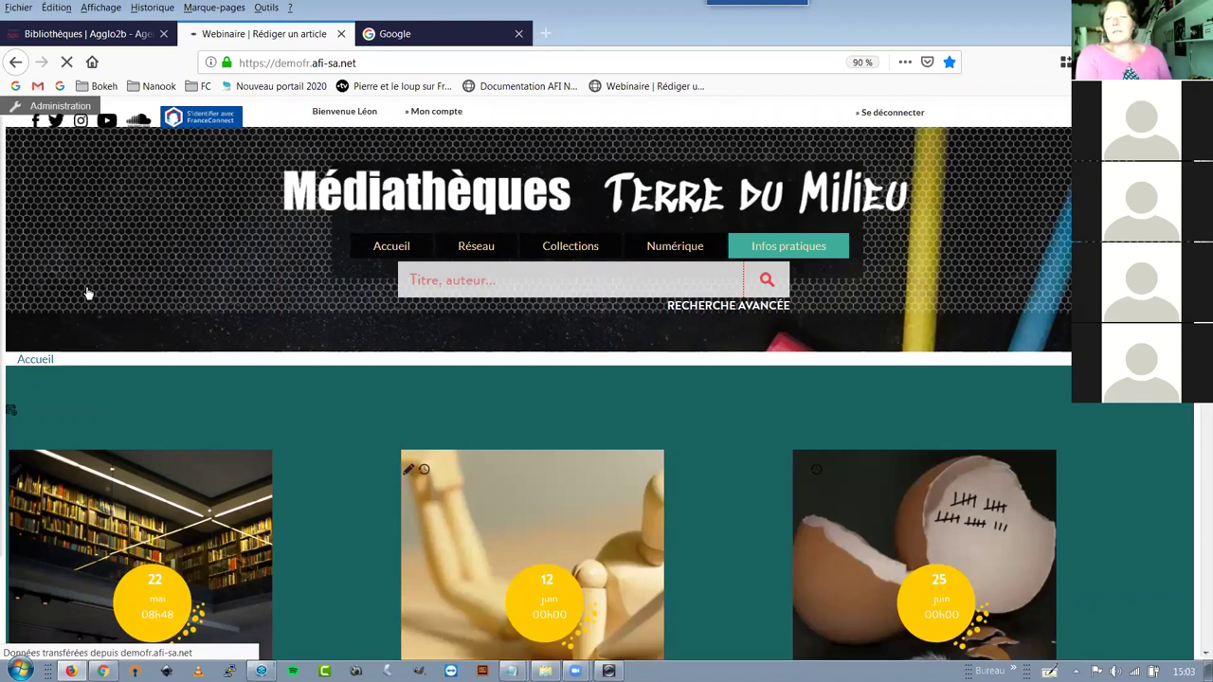
mouse_move(42, 108)
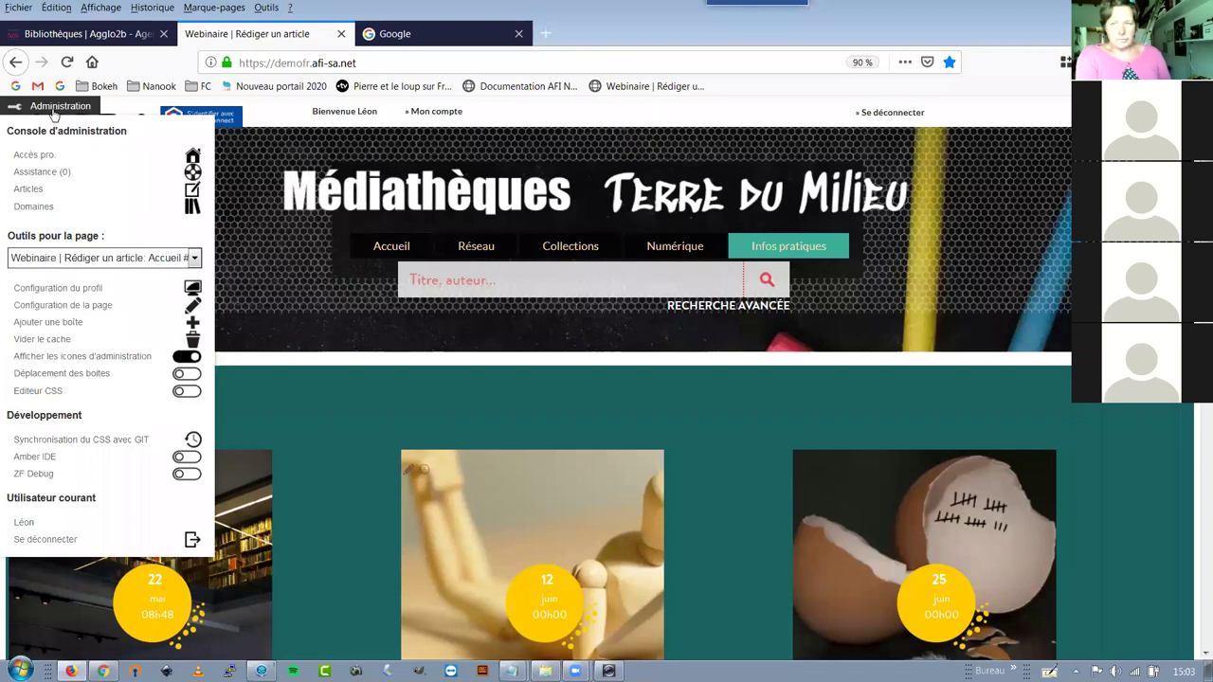
left_click(185, 359)
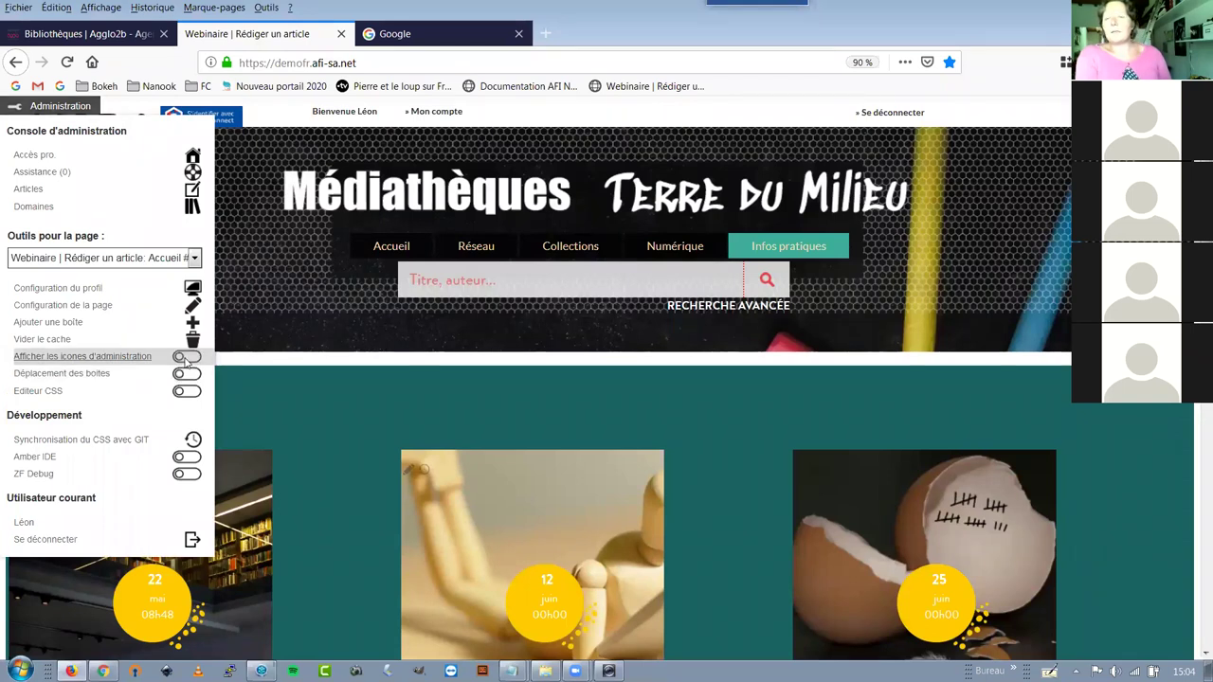
left_click(186, 360)
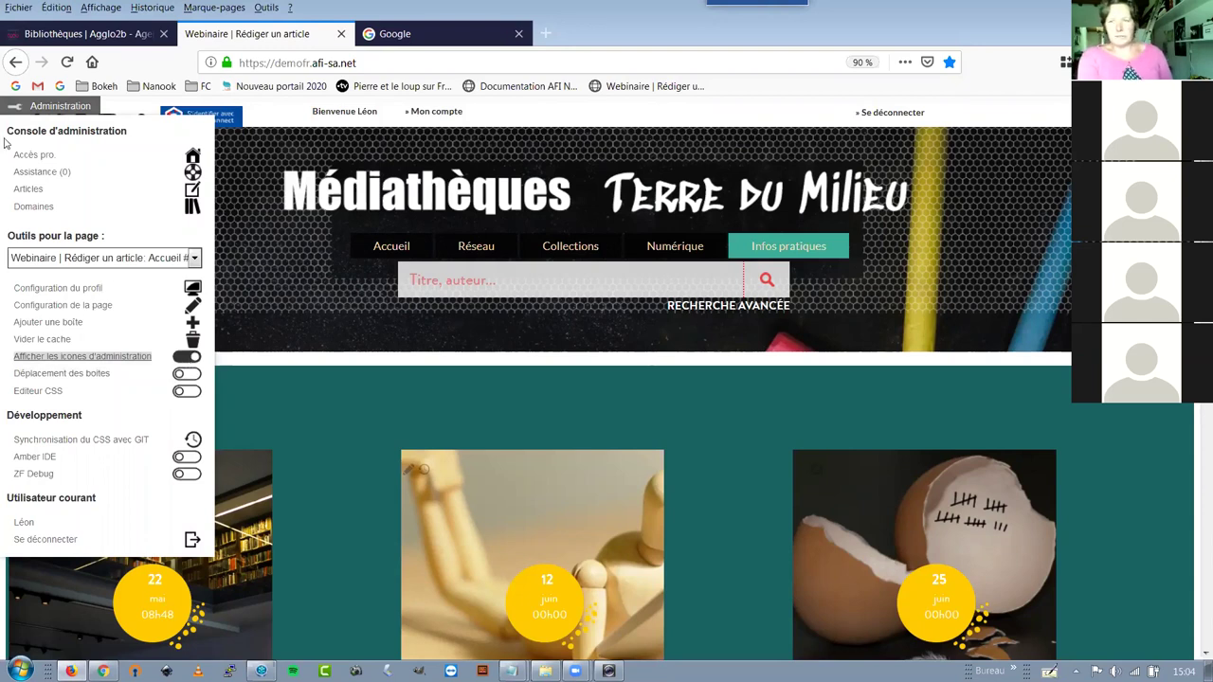
left_click(43, 111)
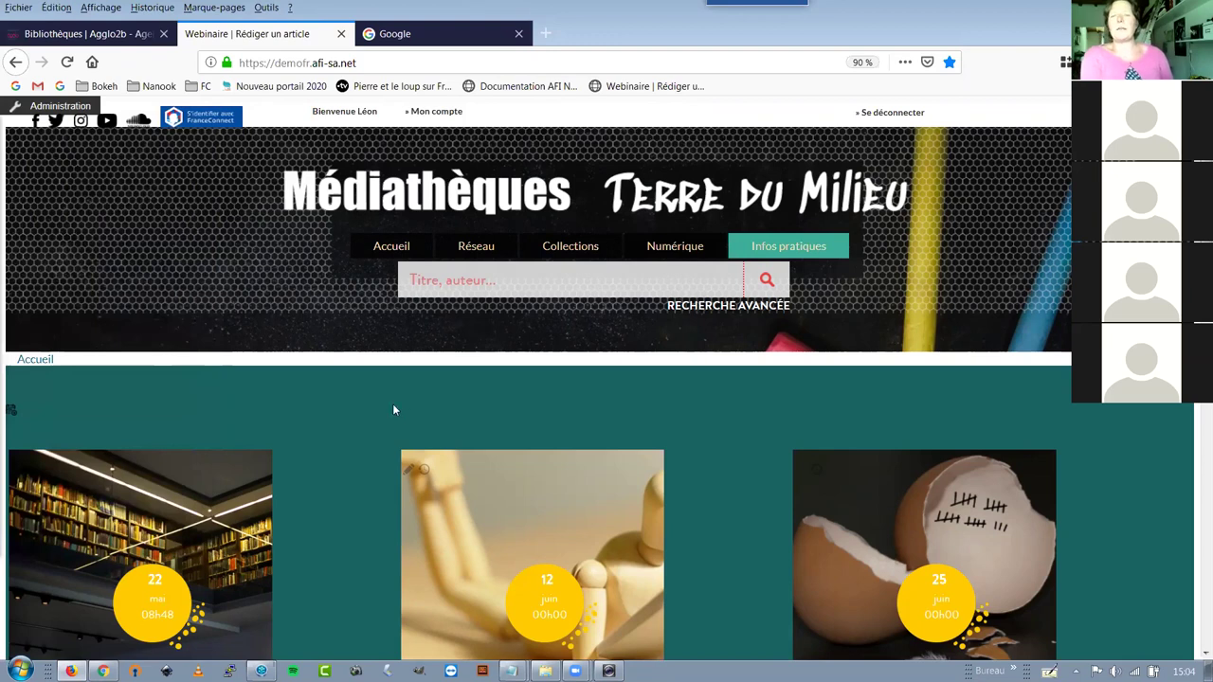
Scroll to the homepage's En ce moment box and start a new article there
scroll(478, 422, "down", 3)
scroll(479, 425, "down", 3)
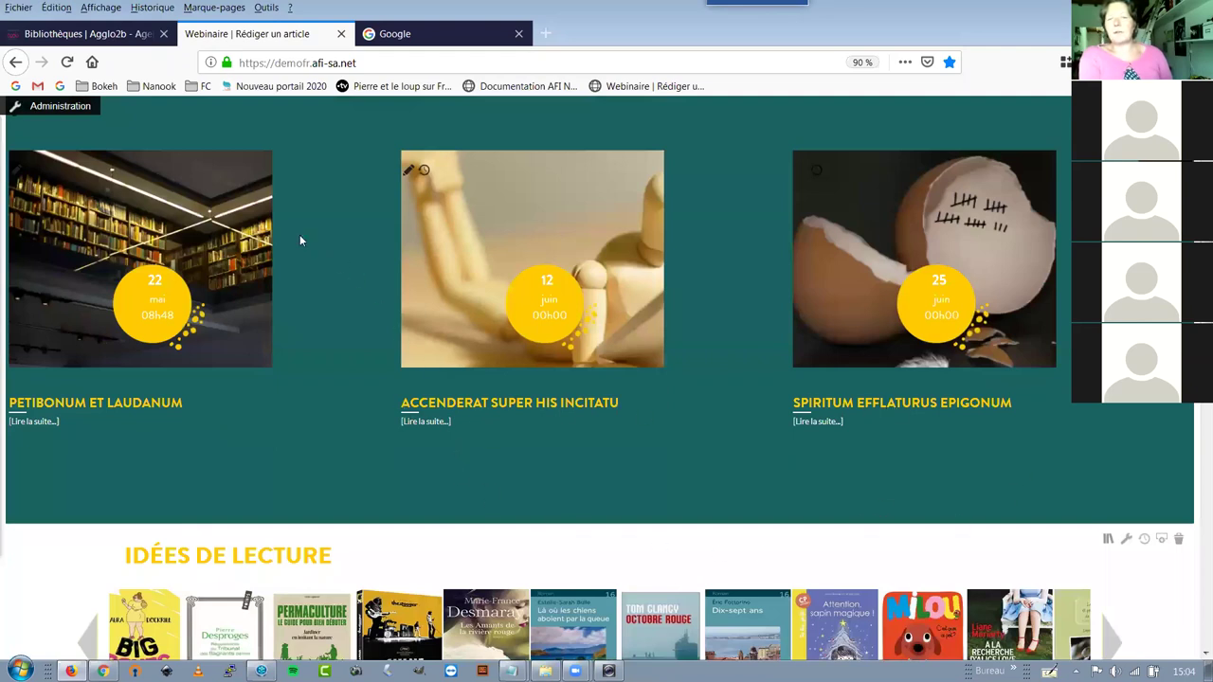
scroll(207, 213, "down", 10)
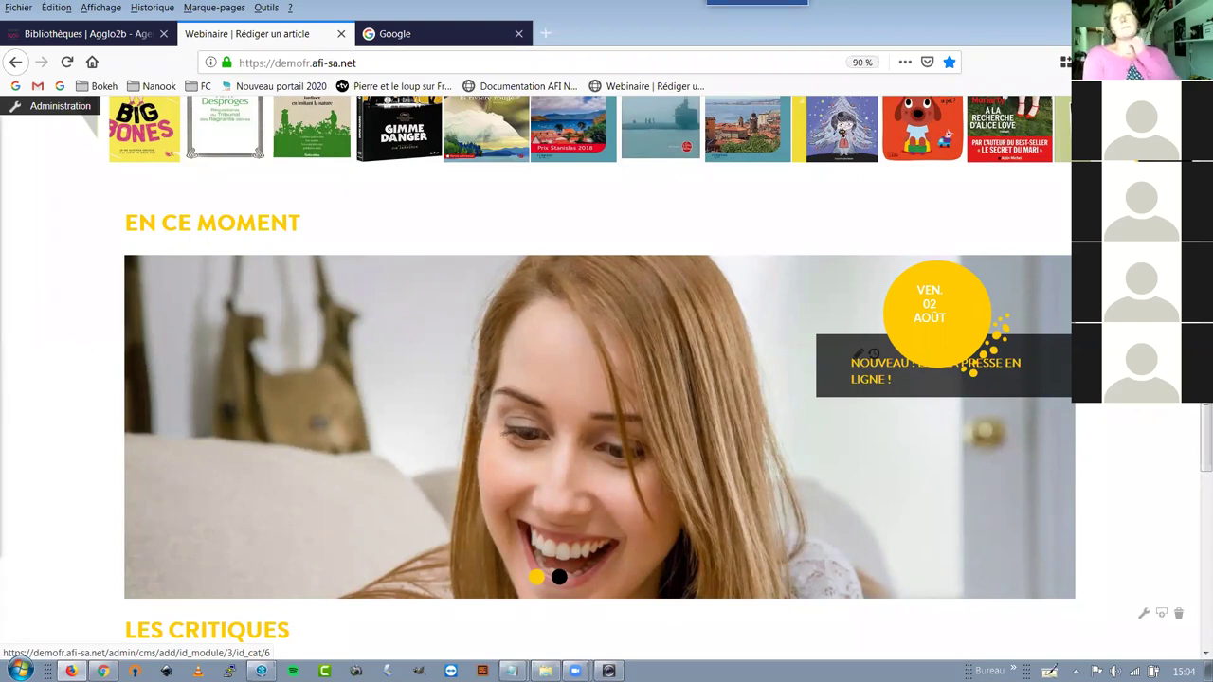
left_click(873, 354)
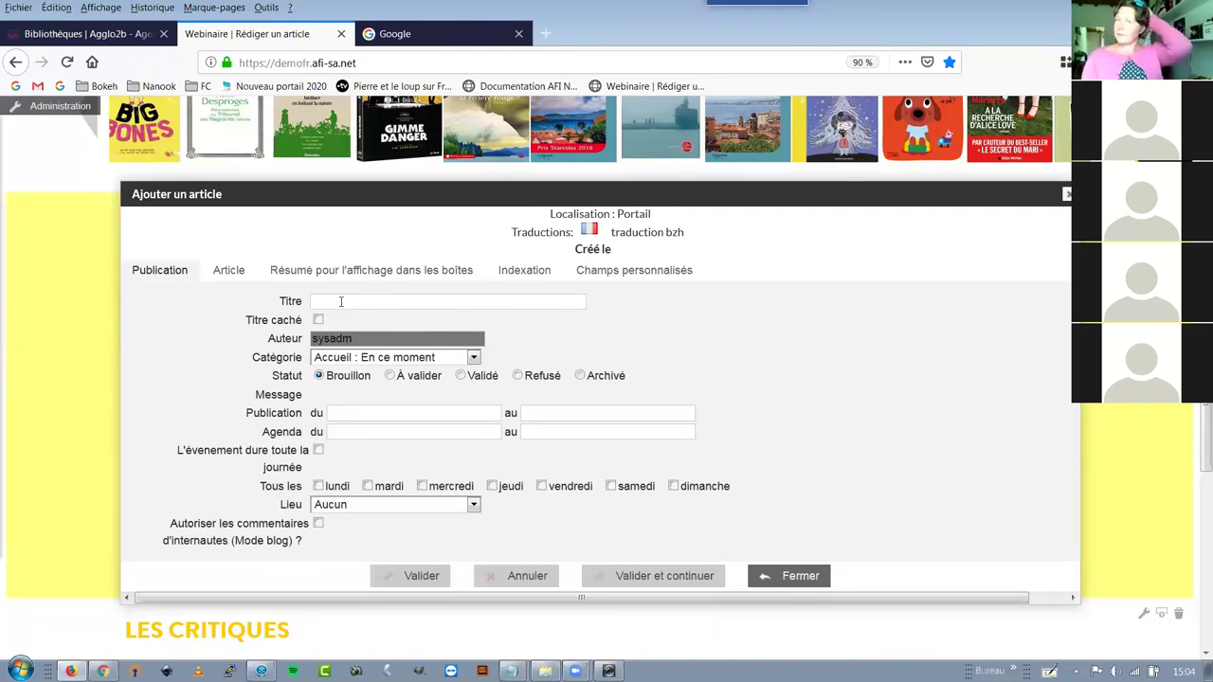
Title the new article 'Besoin d'air ?' and tick Titre caché
type("Besoin d'air ?")
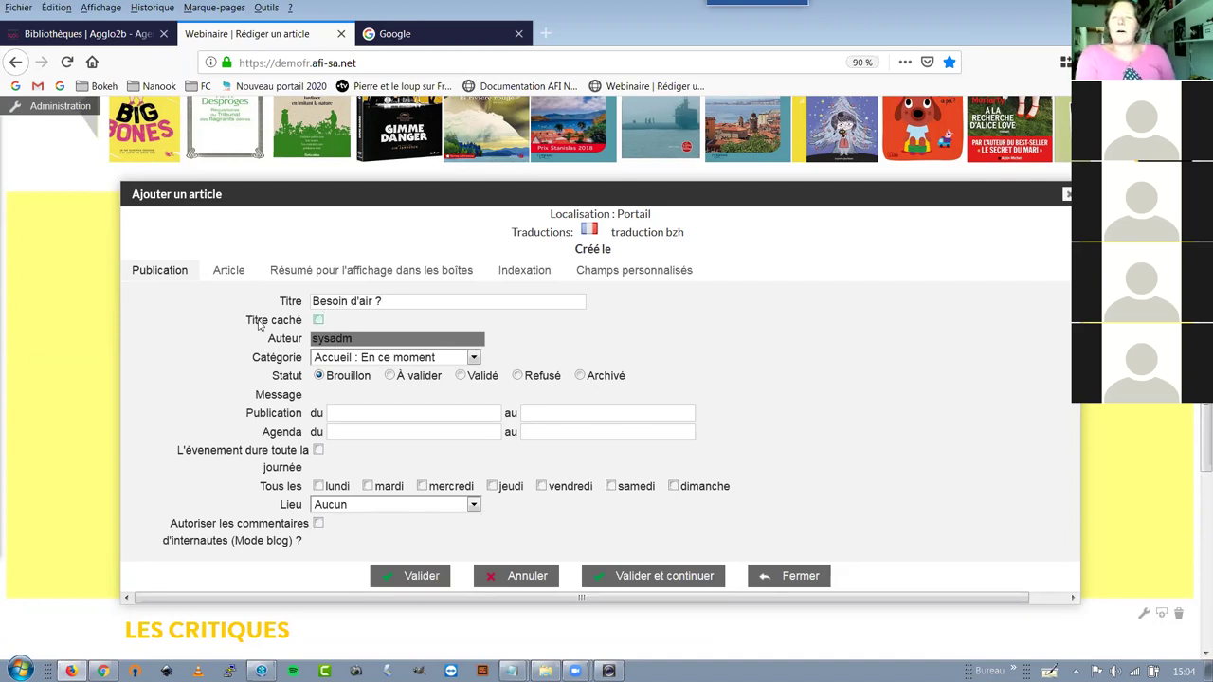
left_click(320, 321)
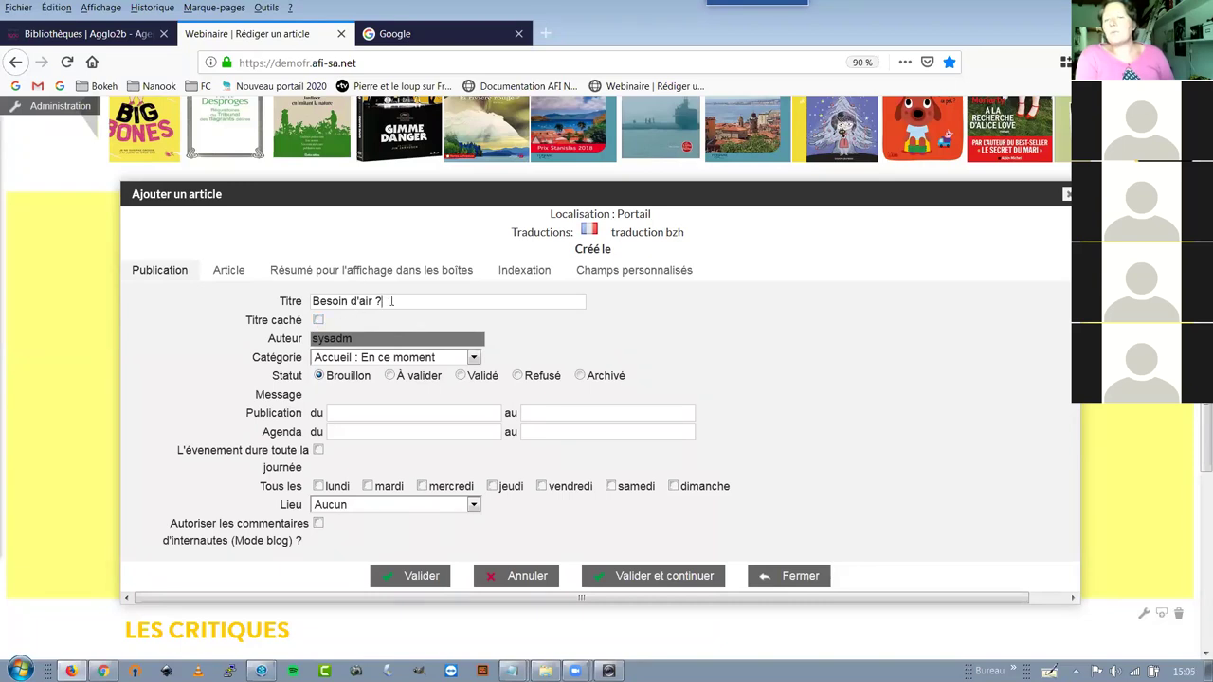
left_click_drag(391, 300, 310, 301)
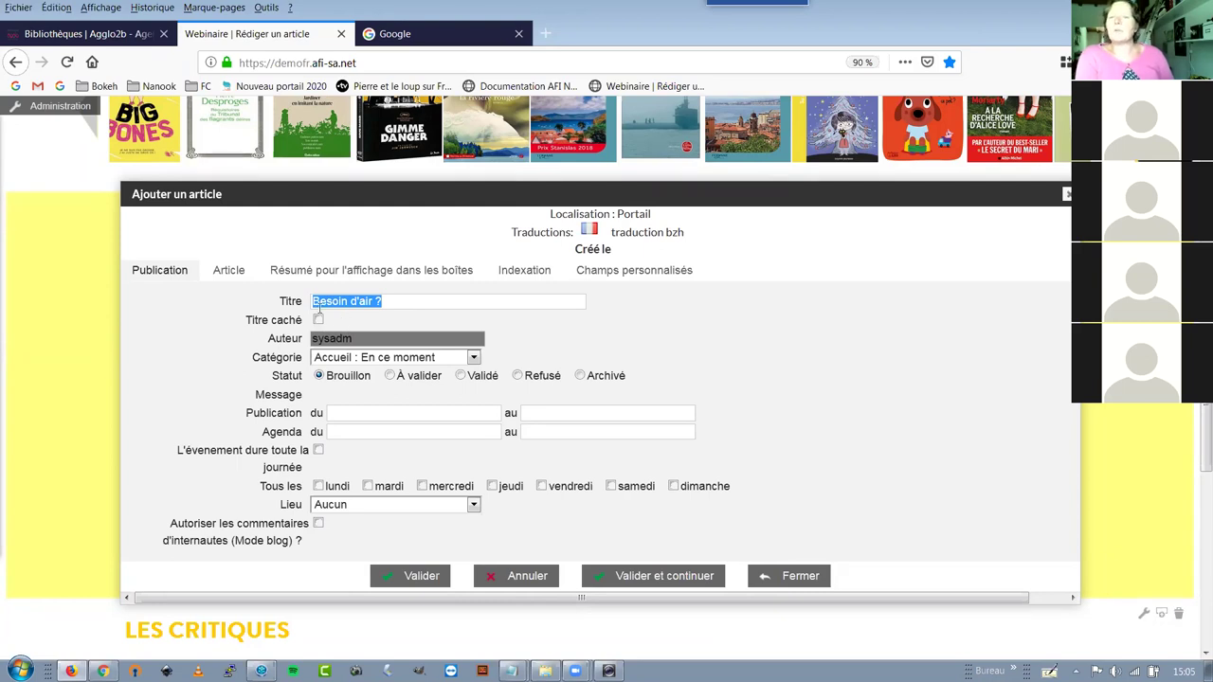
left_click(355, 340)
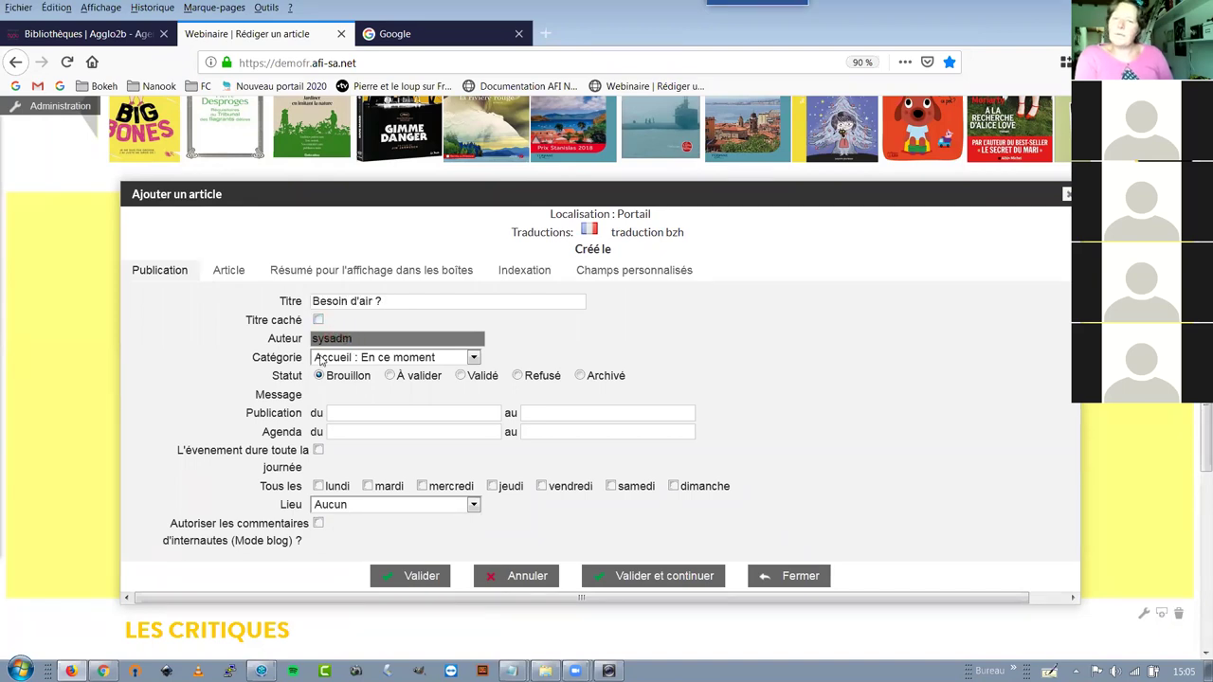
left_click(328, 360)
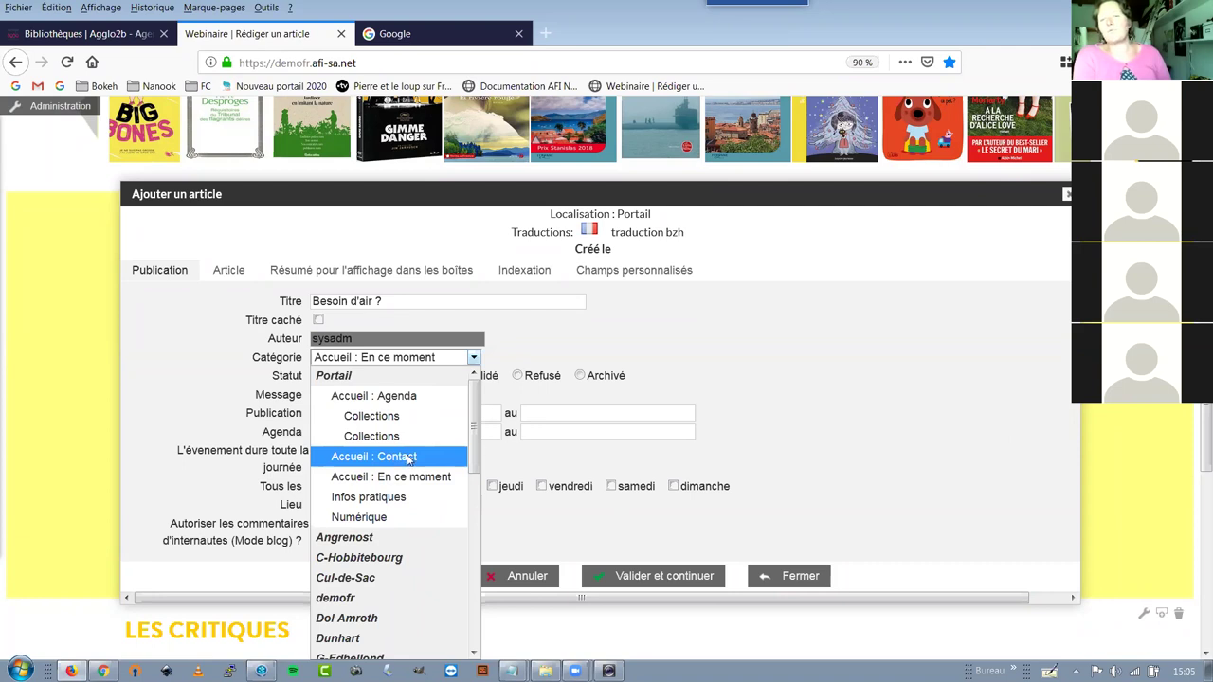
left_click(376, 359)
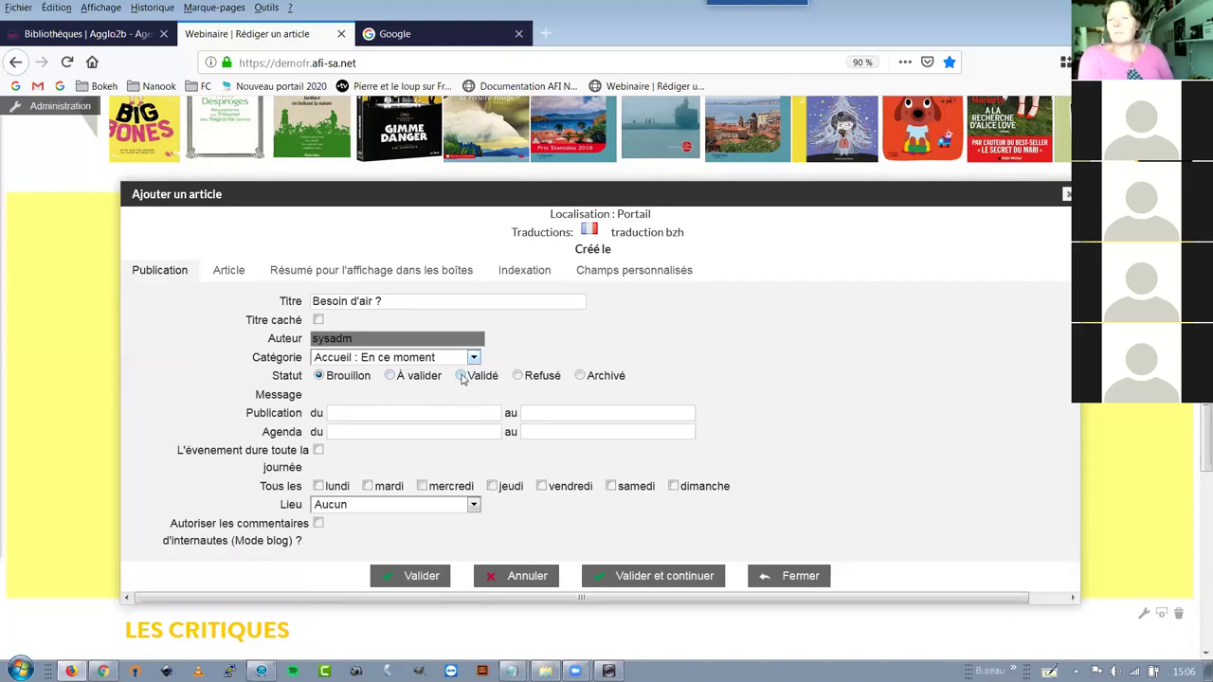
Change the article's Statut from Brouillon to Validé
left_click(461, 376)
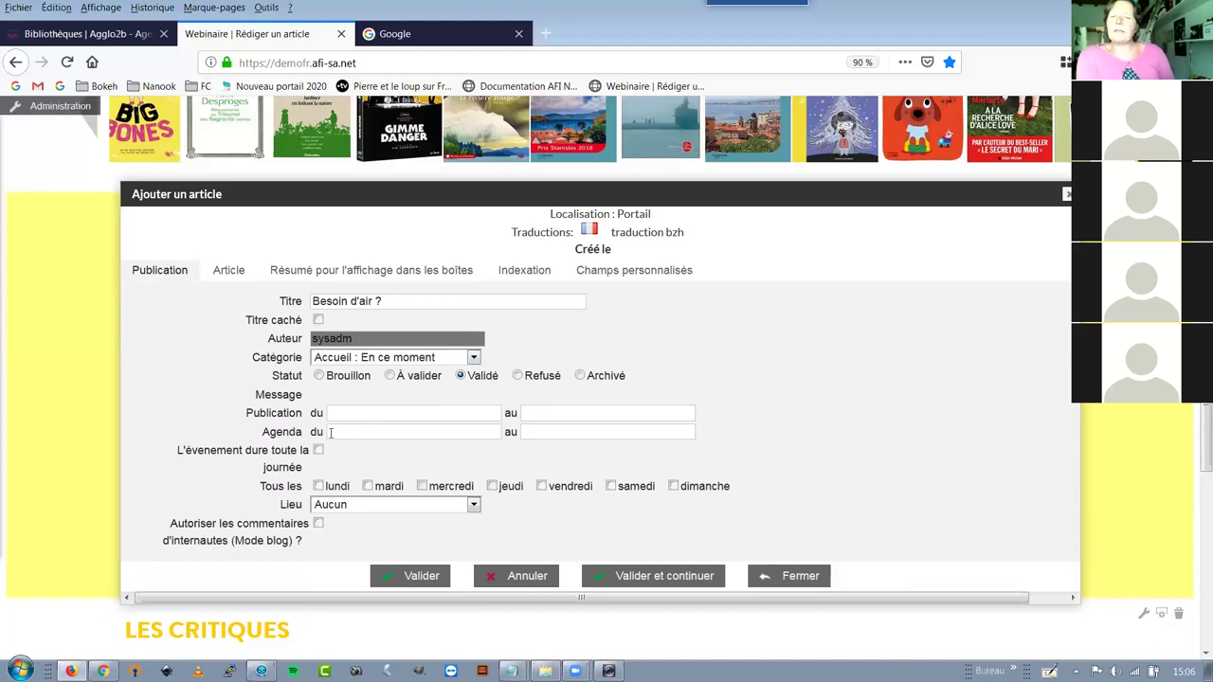
left_click(451, 417)
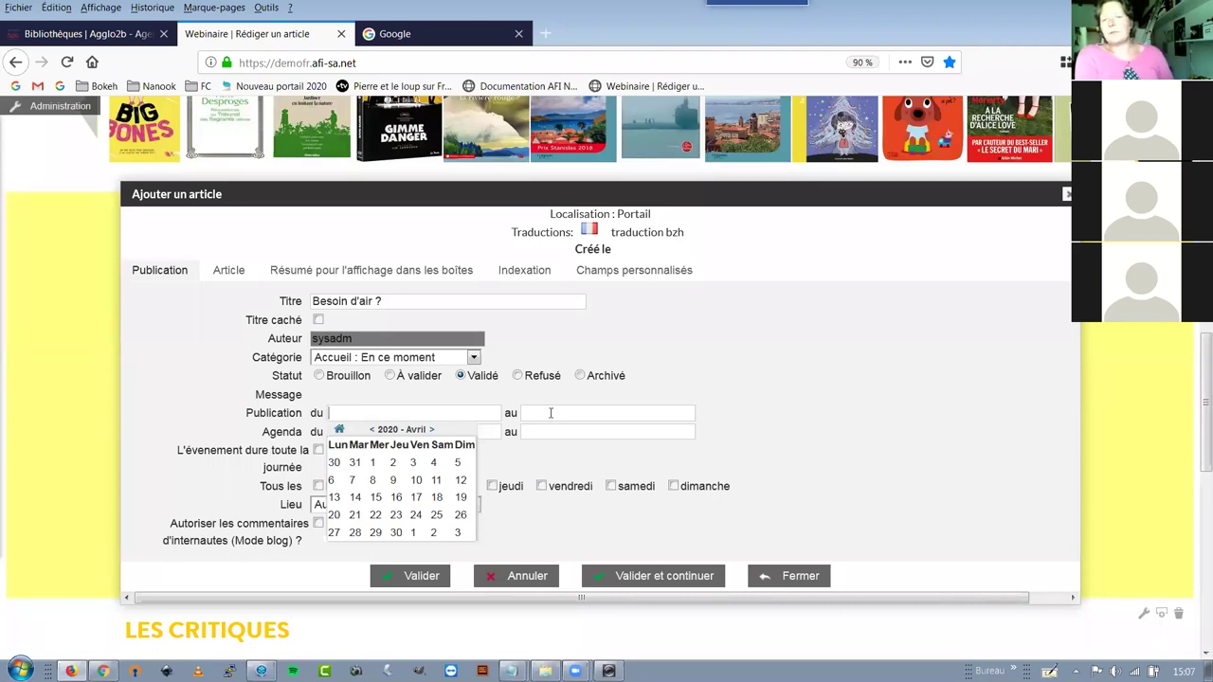
left_click(551, 412)
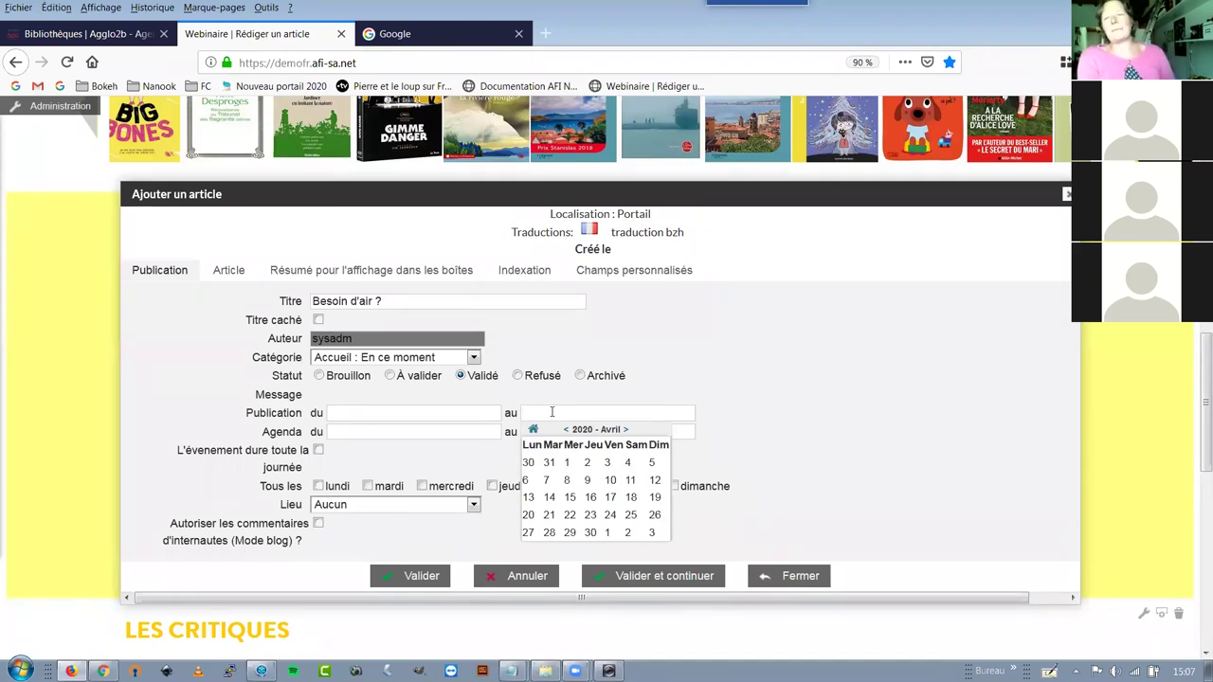
left_click(389, 433)
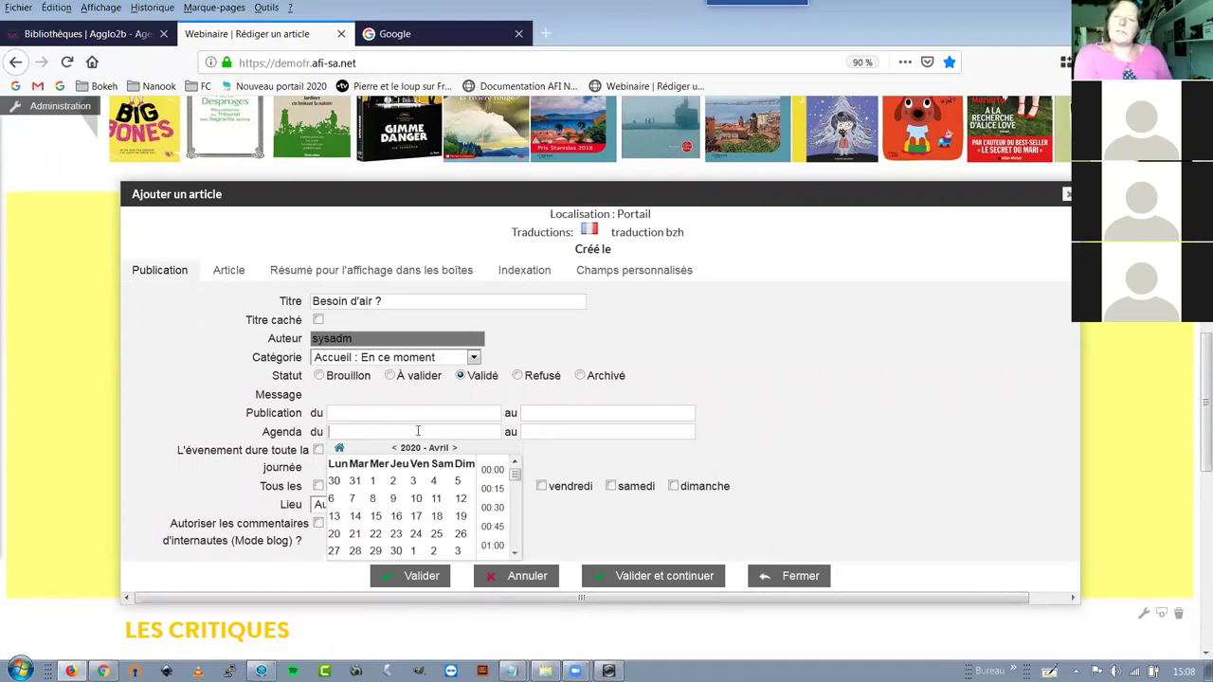
Set the agenda start date to 01/05/2020 in the date picker
left_click(319, 451)
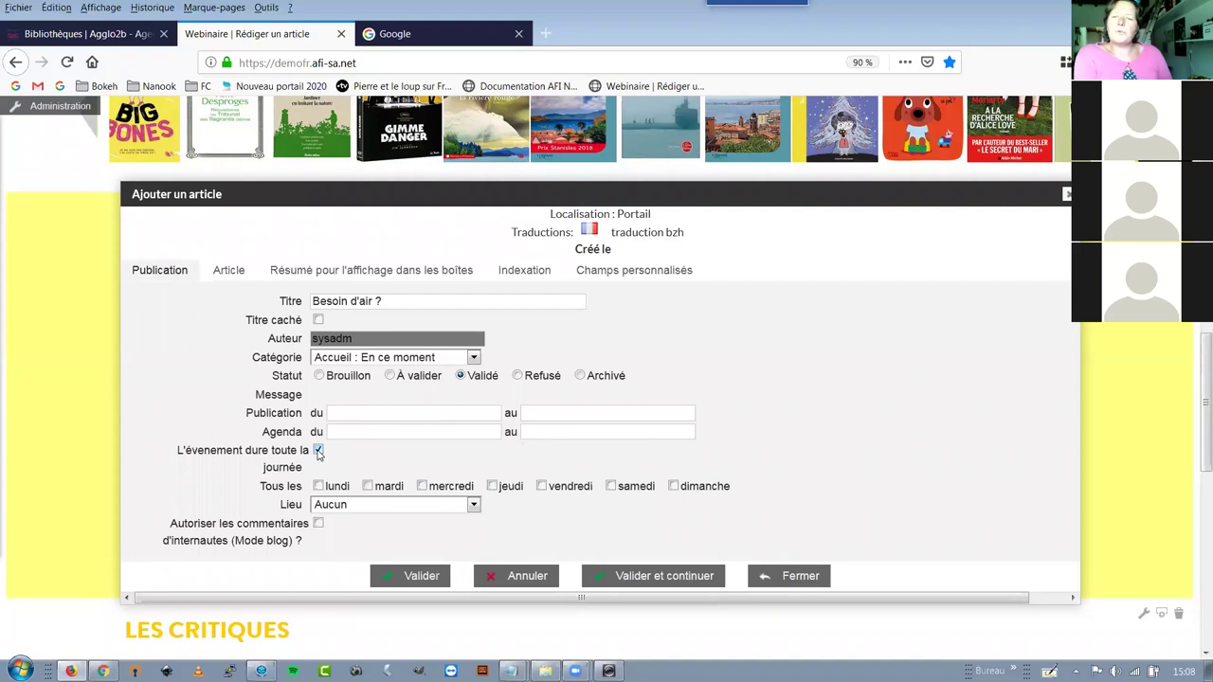
left_click(318, 451)
left_click(349, 429)
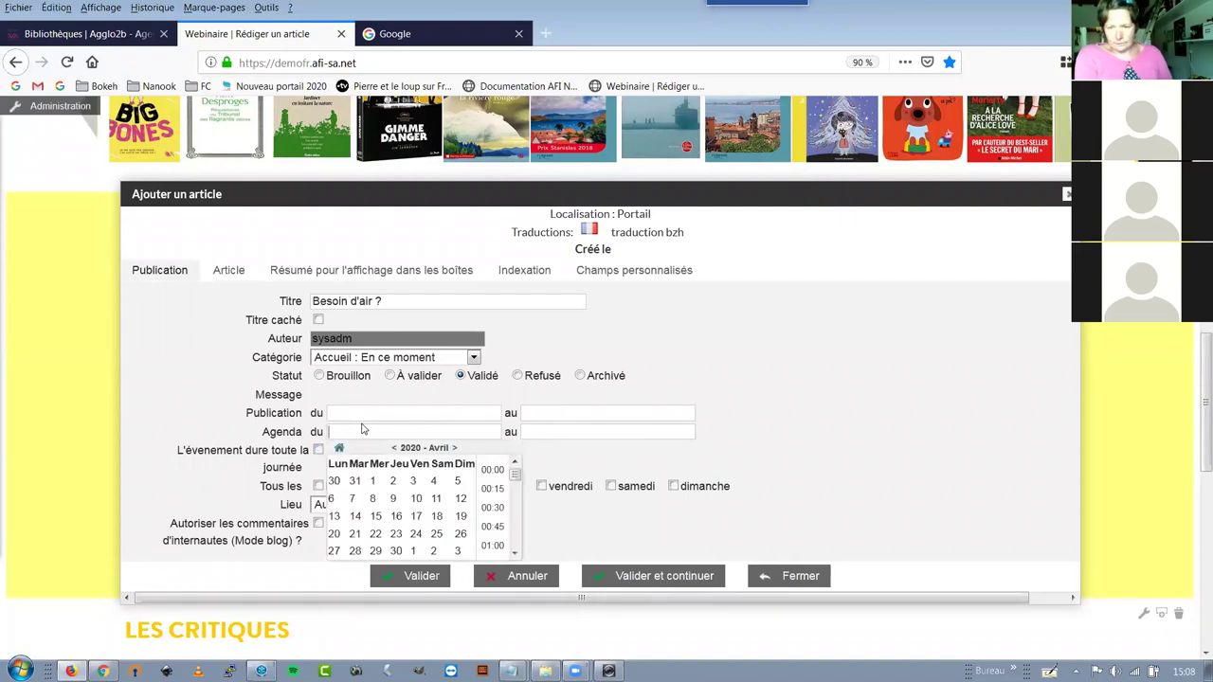
scroll(424, 503, "down", 7)
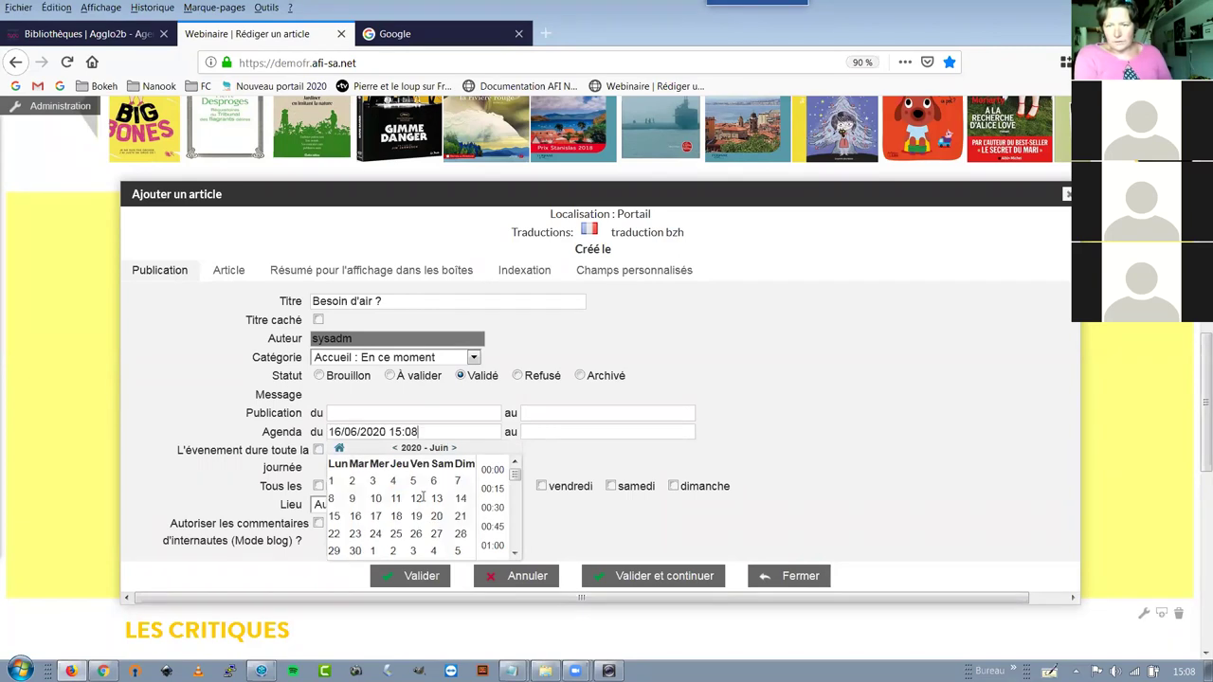
scroll(424, 502, "up", 2)
scroll(424, 502, "up", 1)
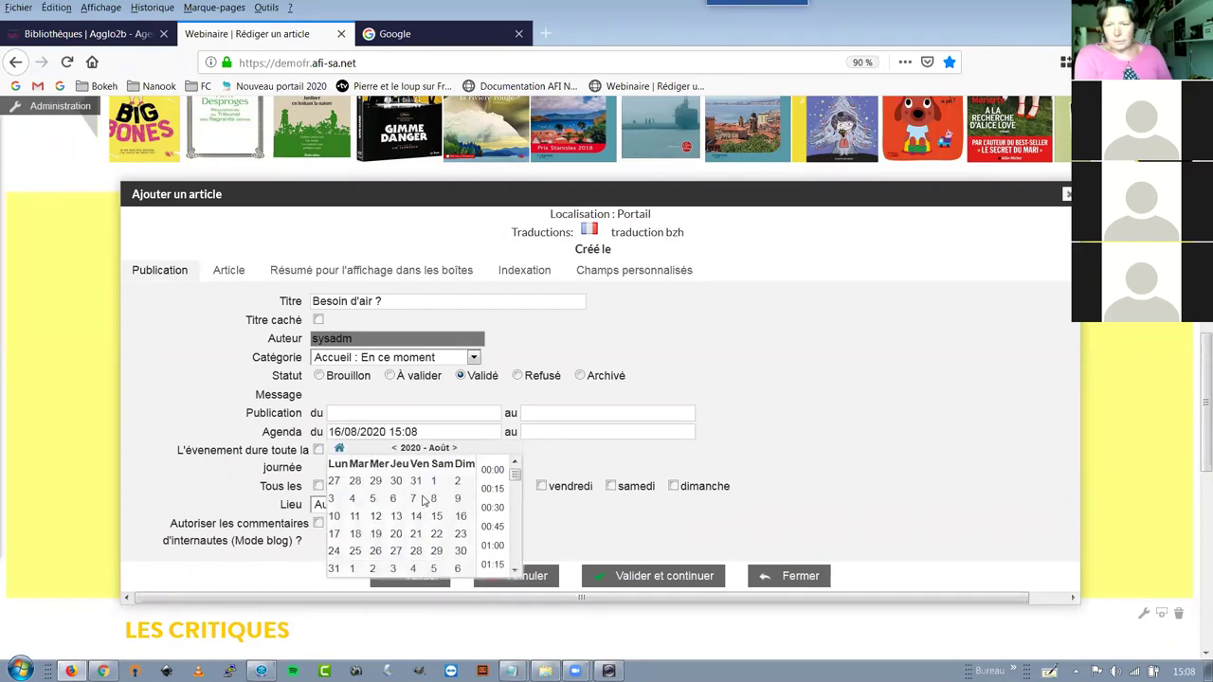
scroll(423, 500, "up", 2)
scroll(413, 483, "up", 1)
left_click(414, 480)
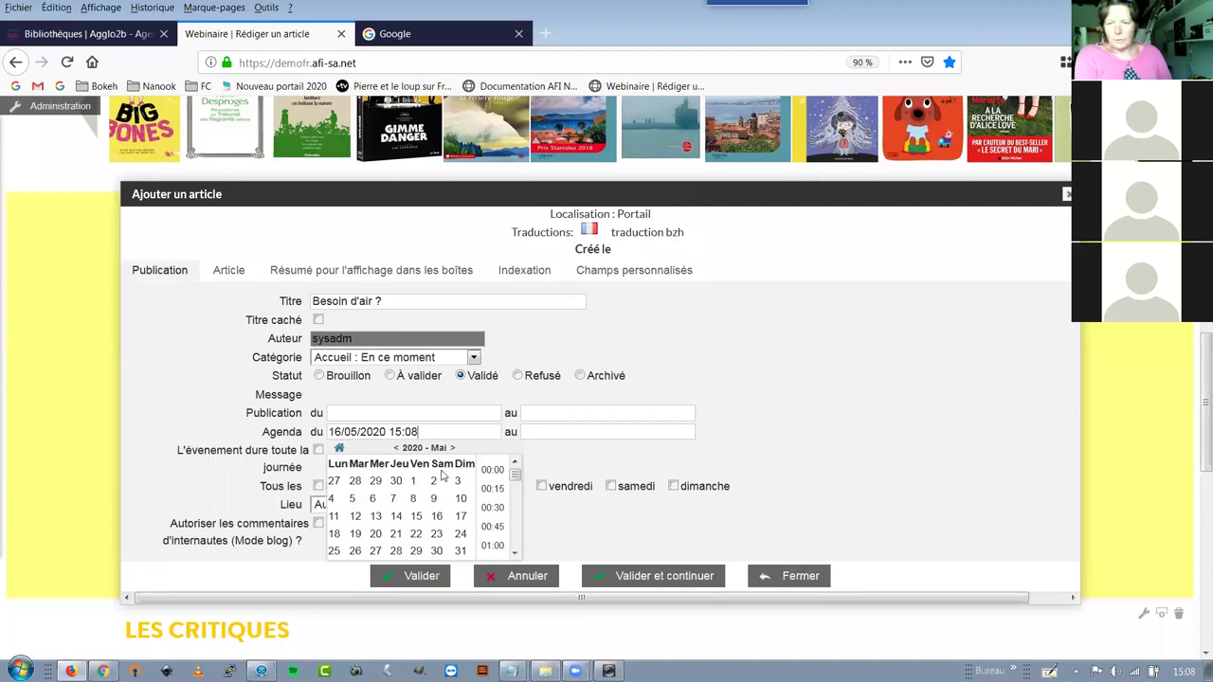
left_click(545, 432)
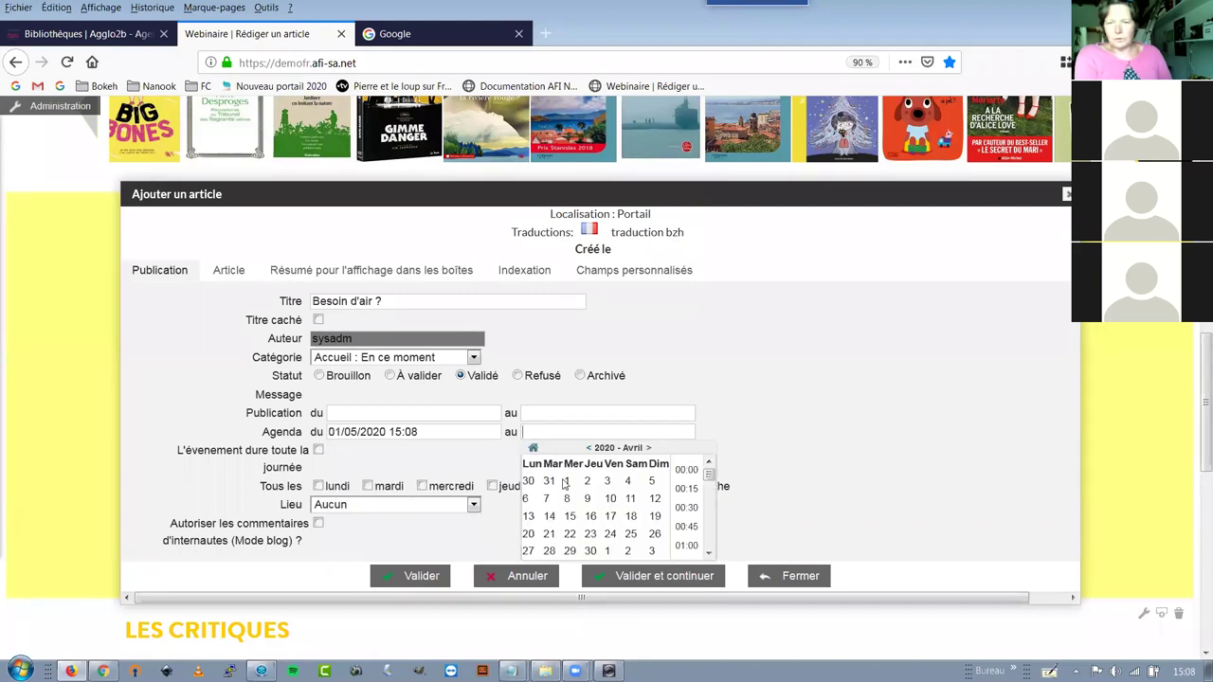
Set the agenda end date to 01/08/2020 and mark the event all-day
scroll(568, 567, "down", 4)
left_click(527, 567)
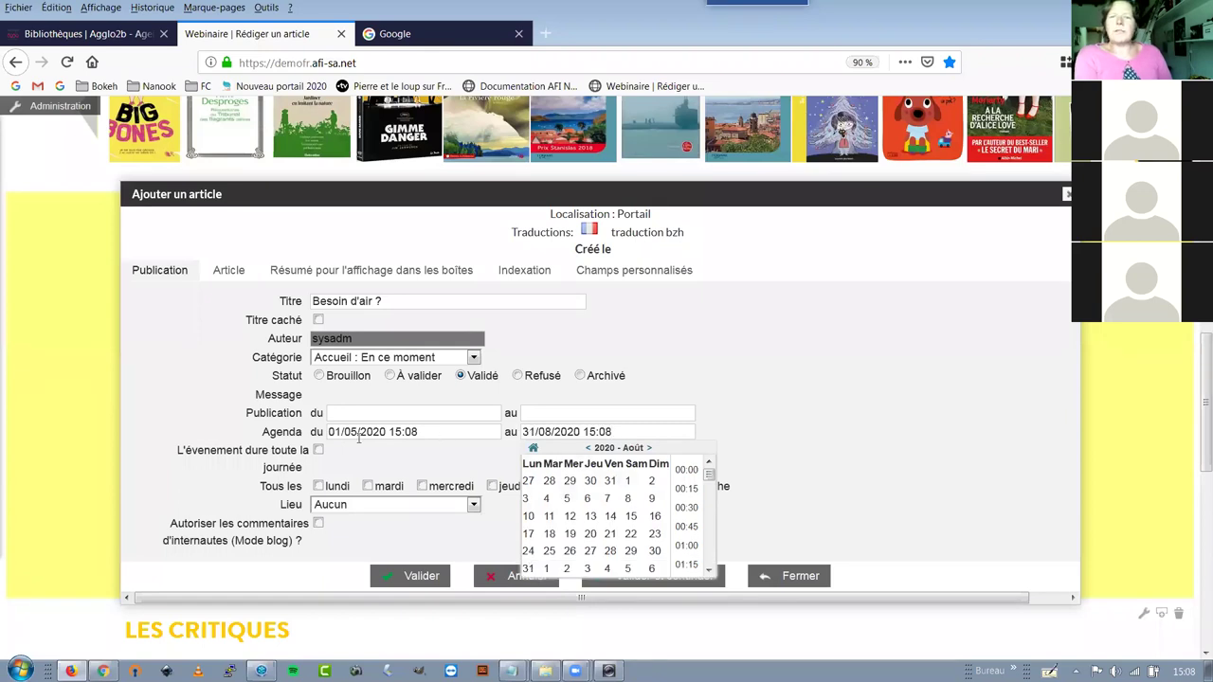
left_click_drag(390, 432, 479, 420)
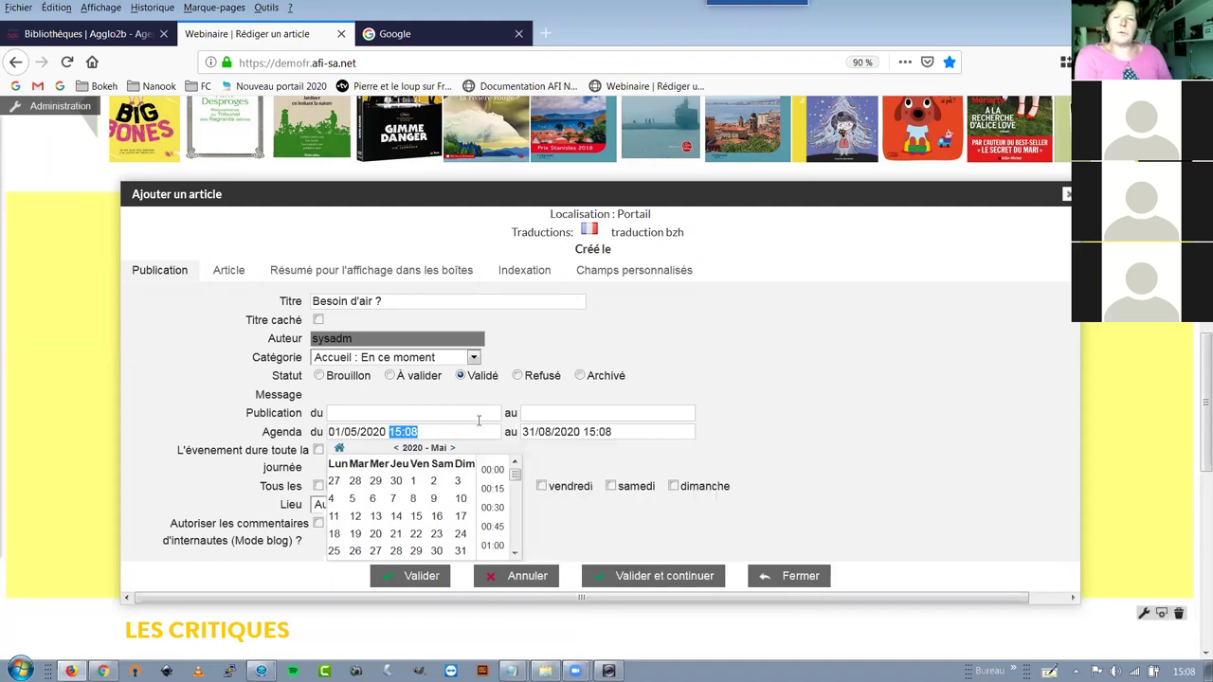
left_click(464, 434)
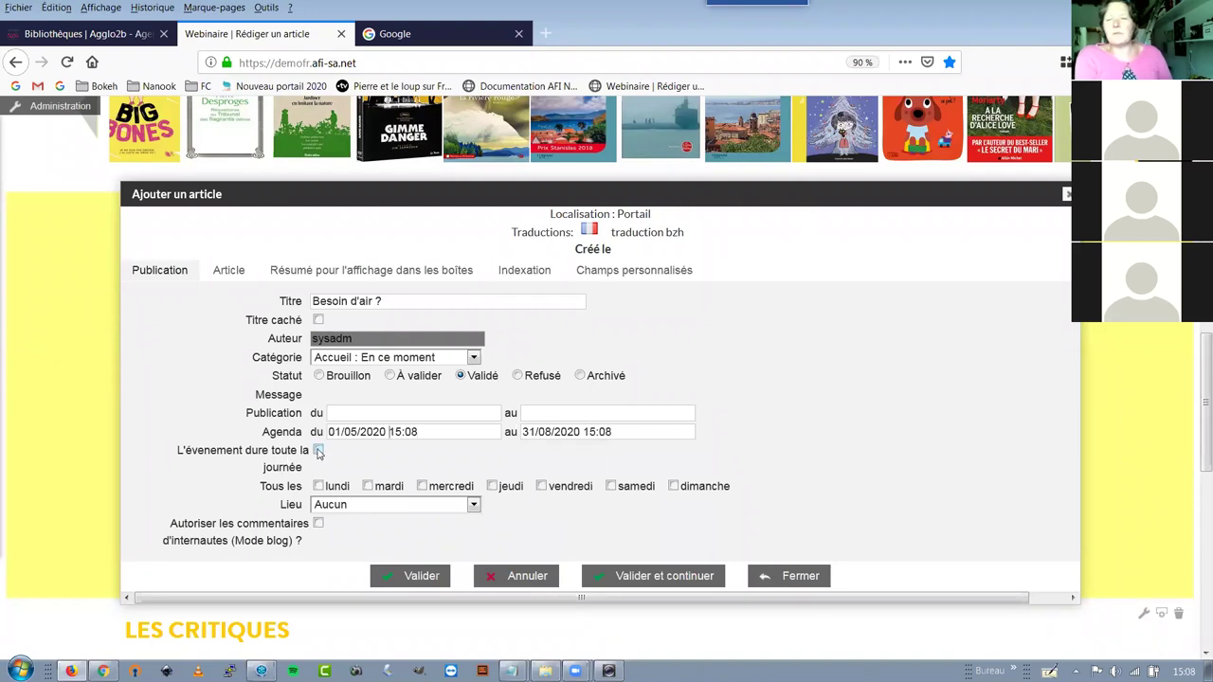
left_click(318, 451)
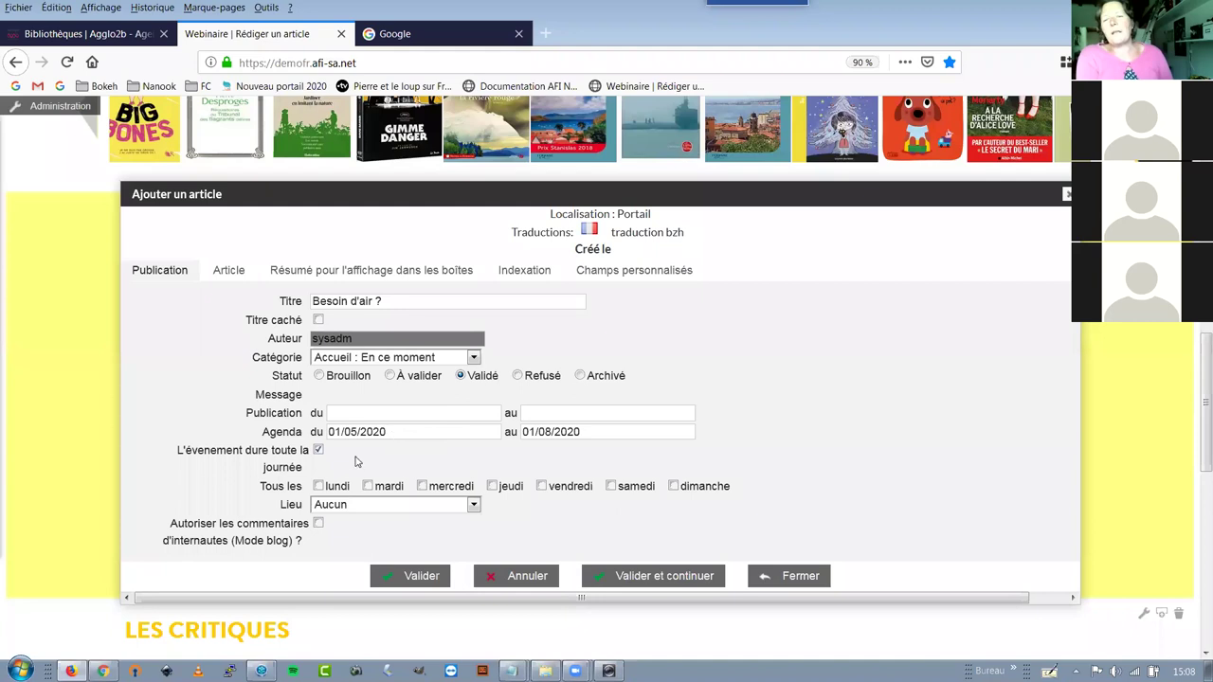
Make the event no longer all-day and edit the agenda start and end date text
left_click(319, 451)
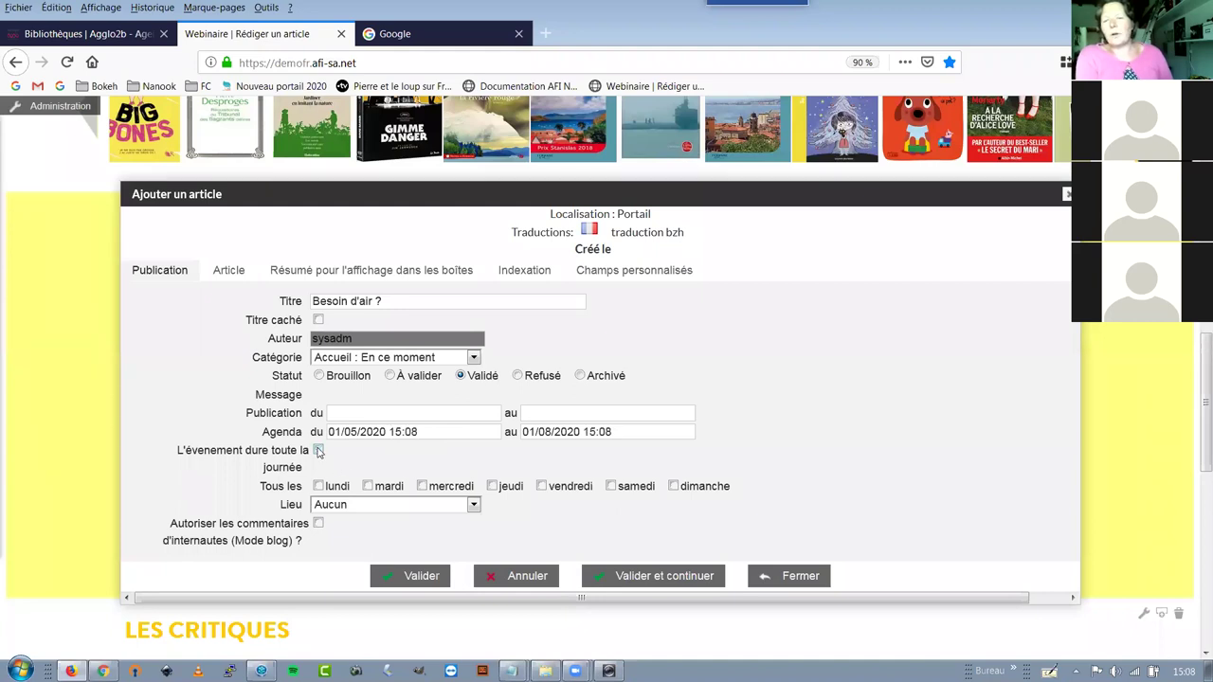
left_click(440, 431)
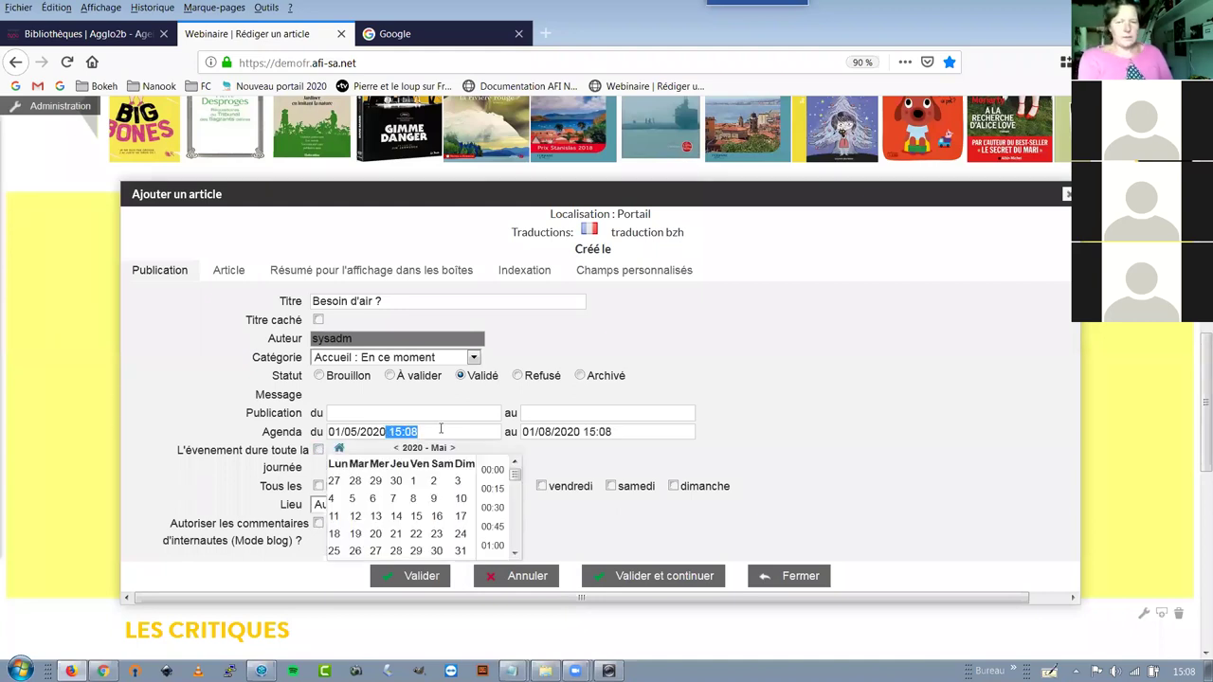
key("BackSpace")
left_click(585, 431)
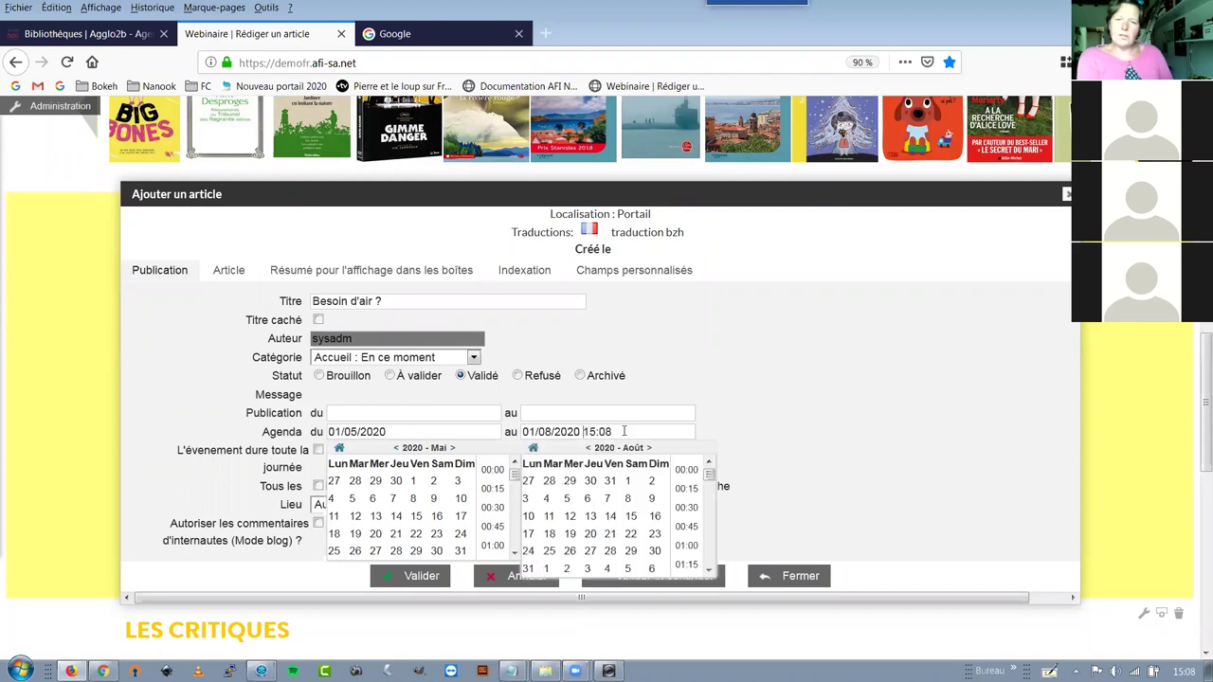
key("BackSpace")
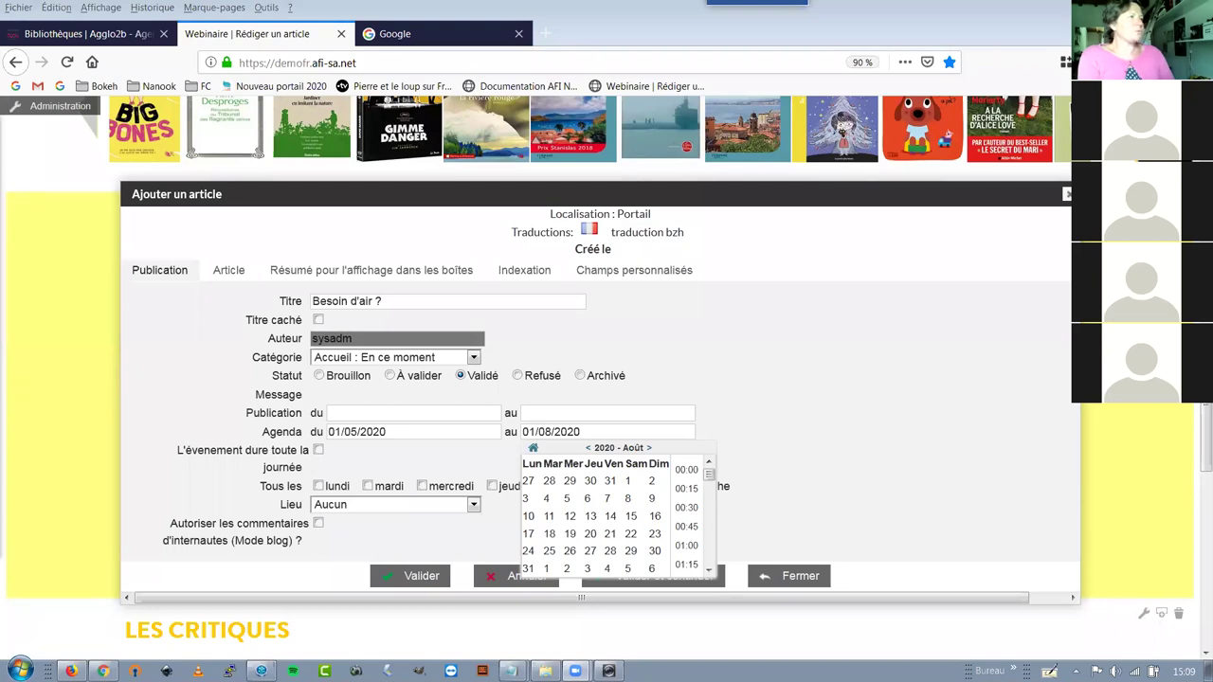
left_click(621, 476)
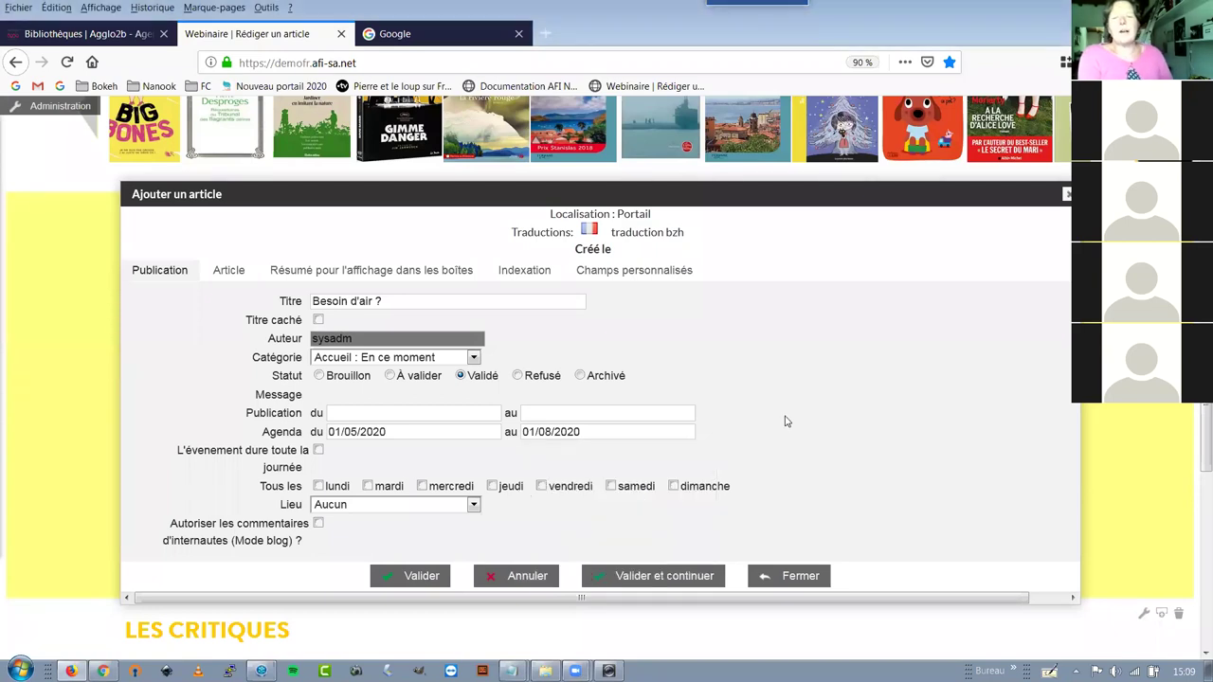
left_click(382, 431)
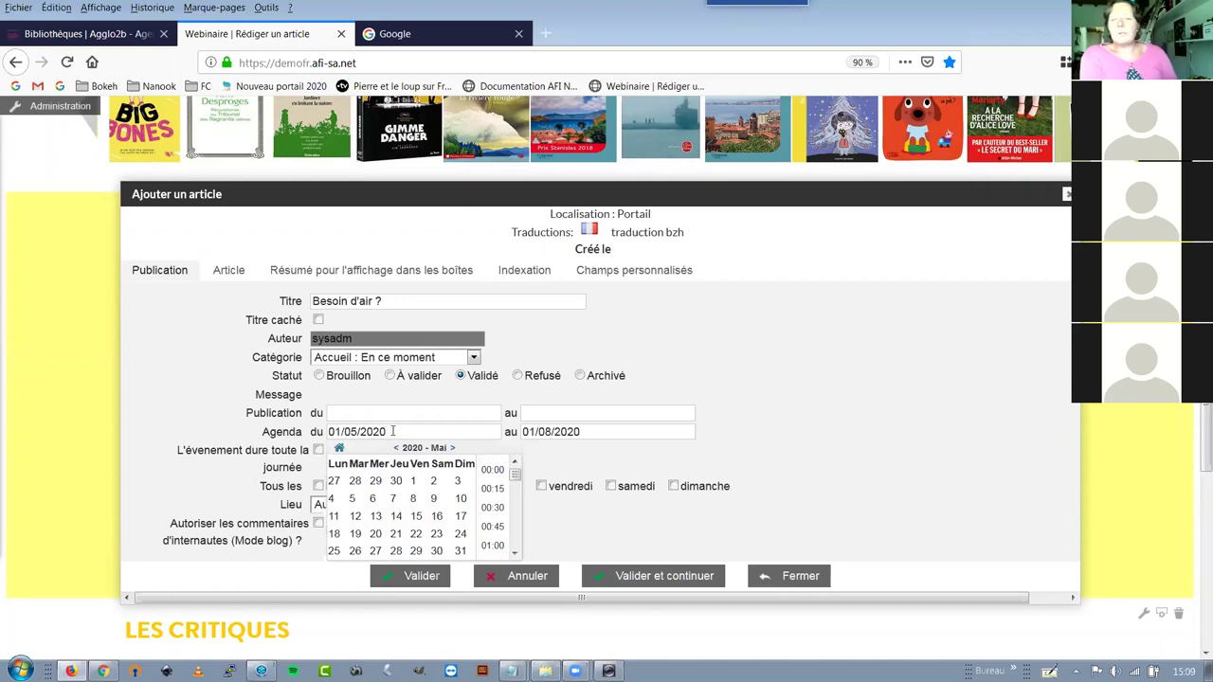
left_click_drag(388, 431, 333, 432)
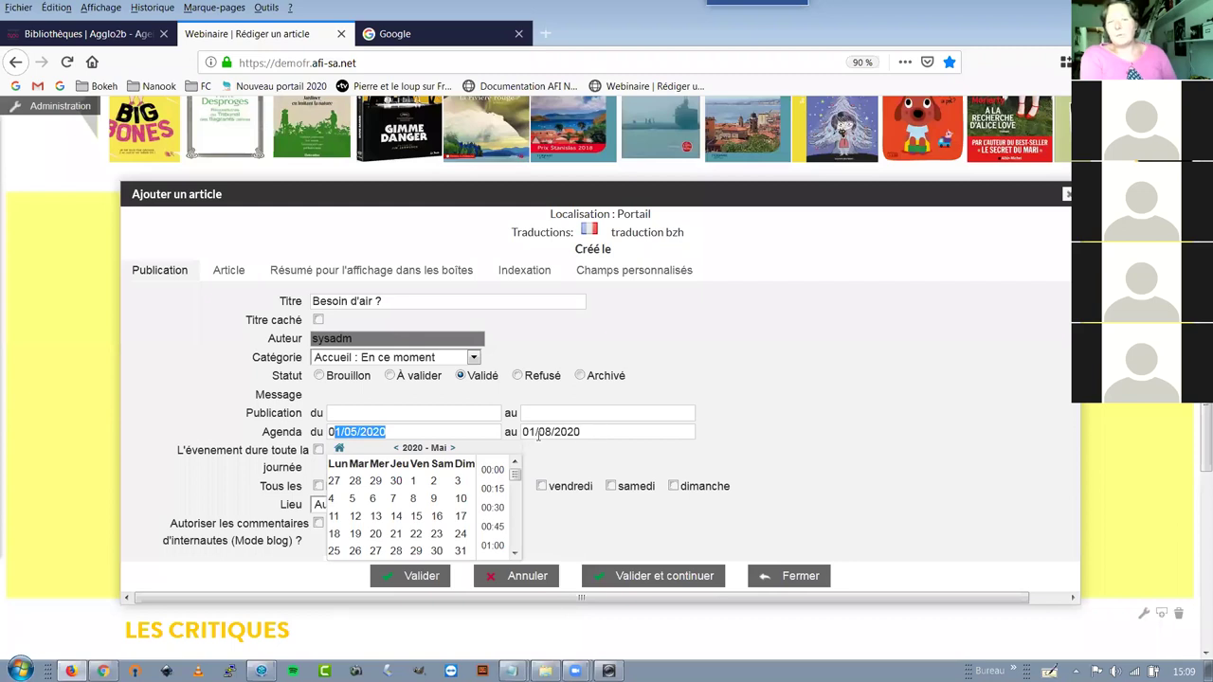
left_click(545, 432)
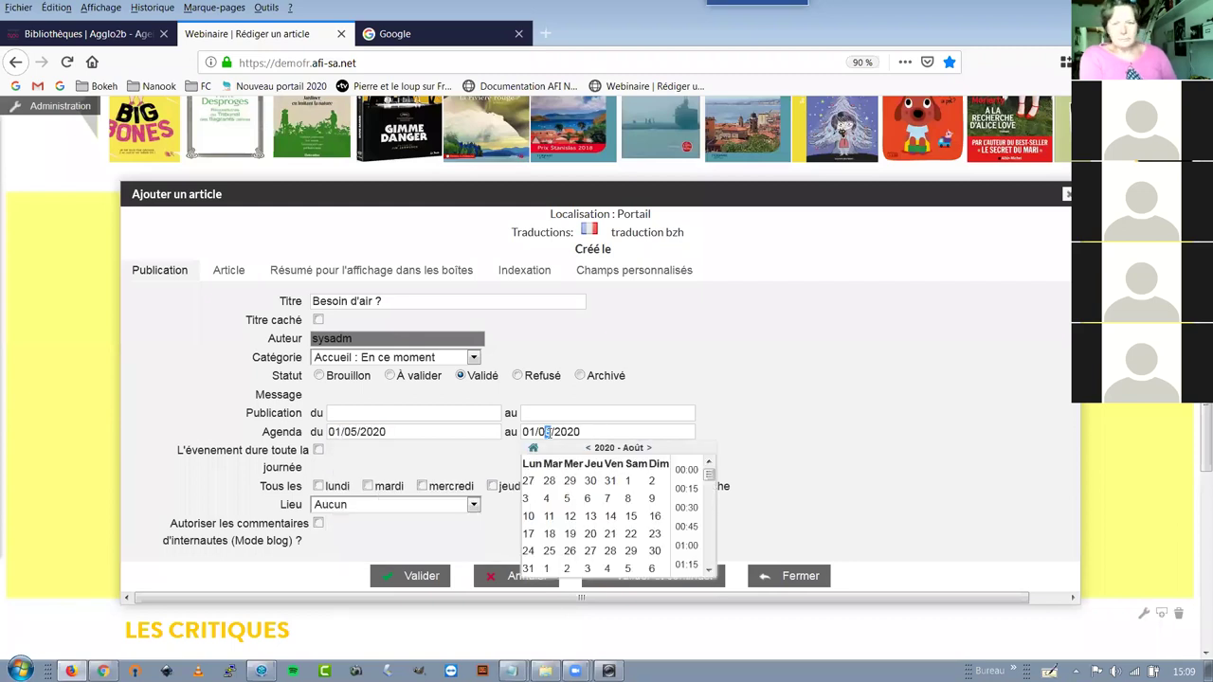
type("5")
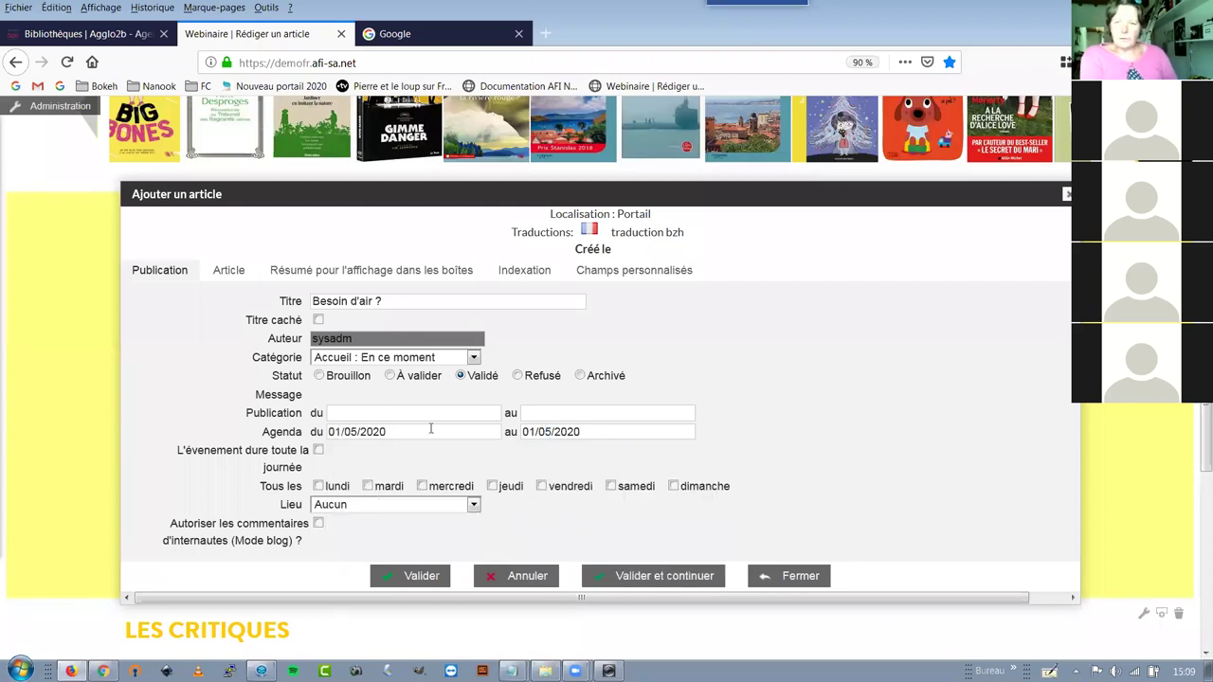
Set the agenda start time to 12:00 and end time to 13:00
left_click(431, 430)
scroll(491, 526, "down", 9)
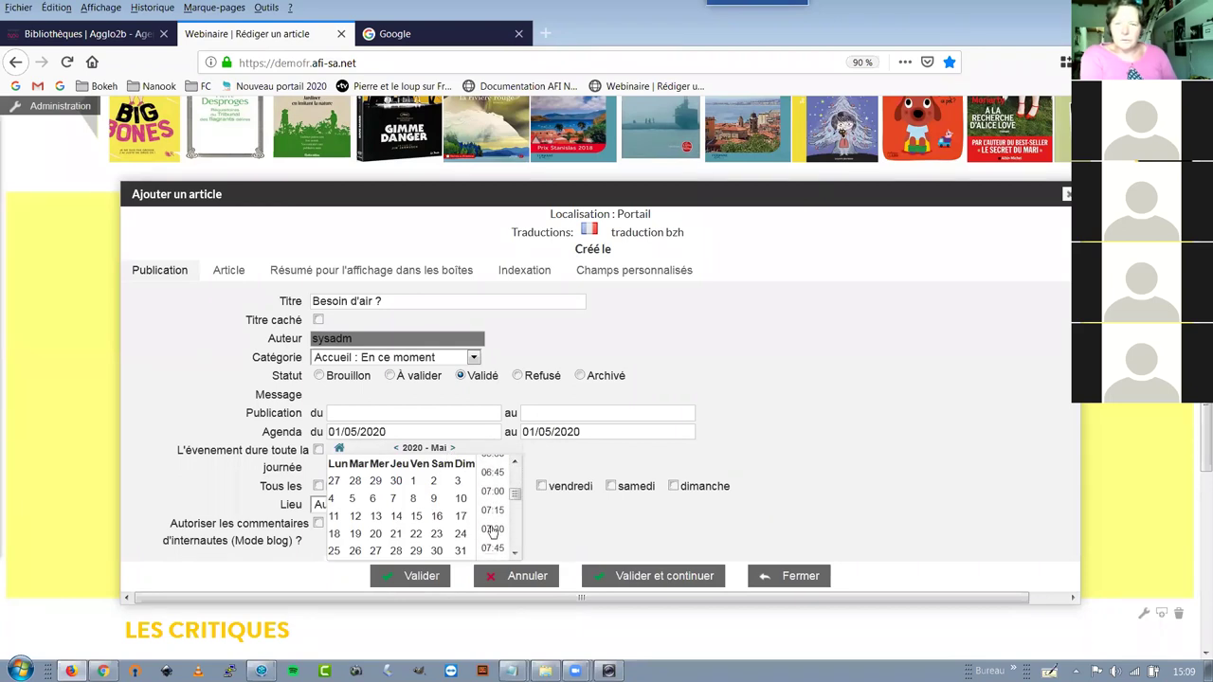
left_click(622, 431)
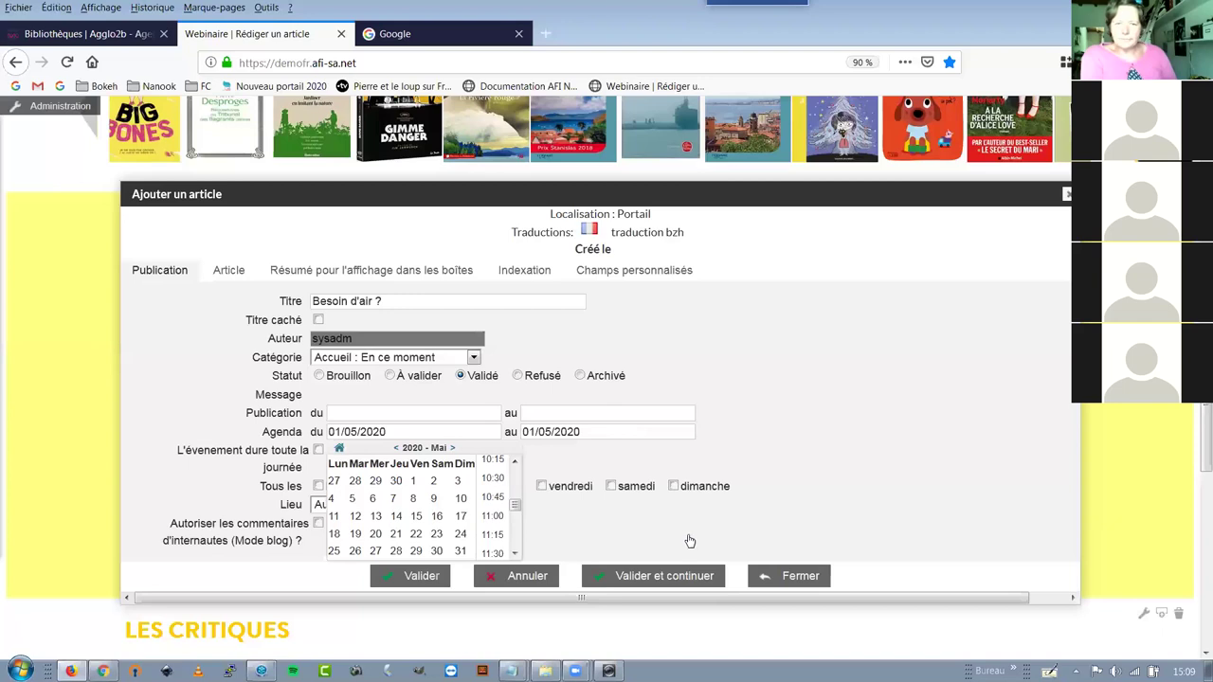
scroll(688, 540, "down", 4)
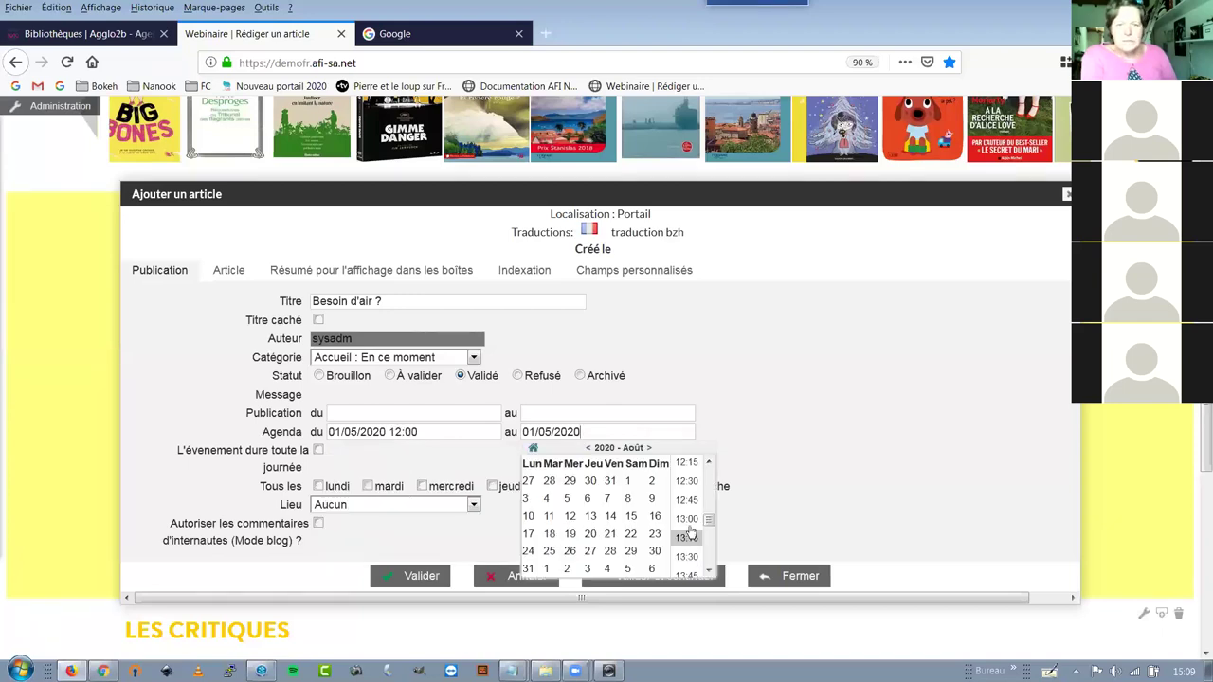
left_click(690, 529)
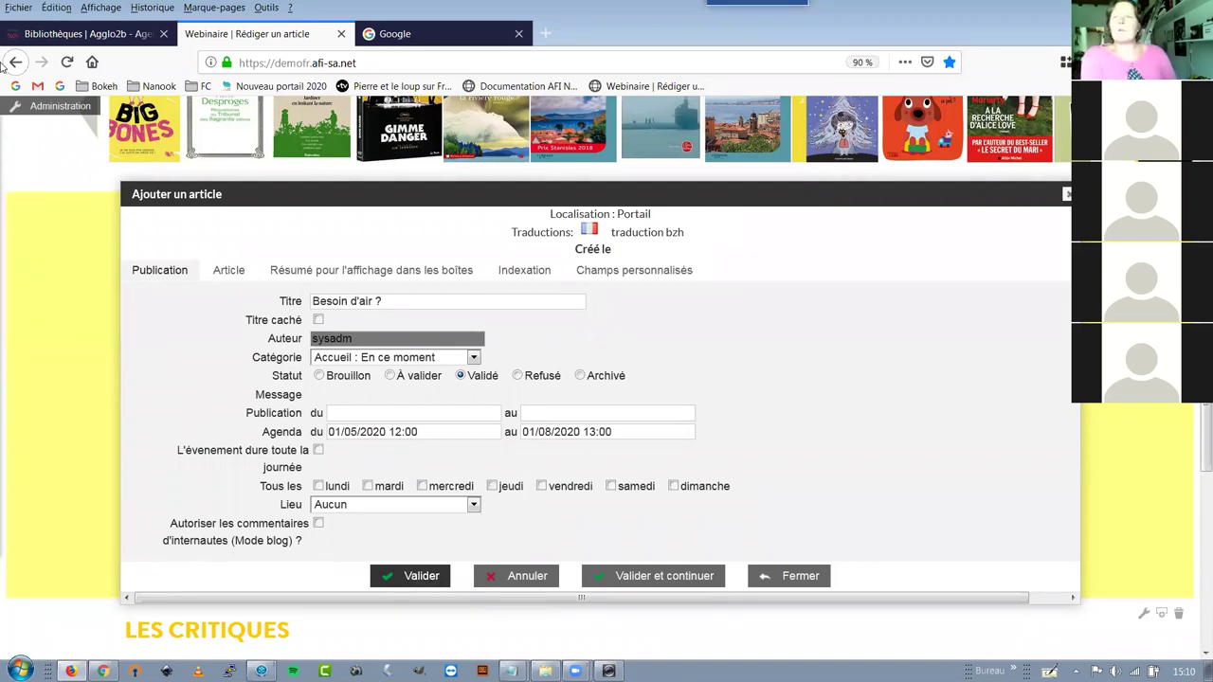
Browse the events on the Bibliothèques portal's Agenda page, then return to the article form
left_click(44, 36)
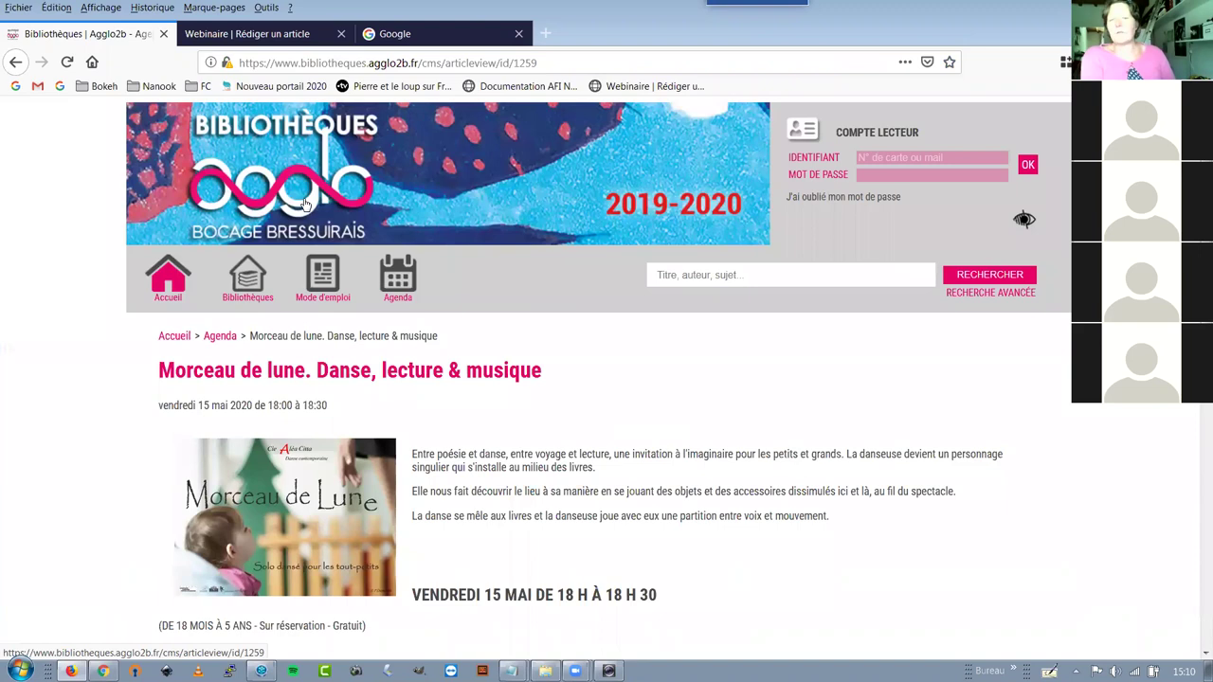
left_click(397, 277)
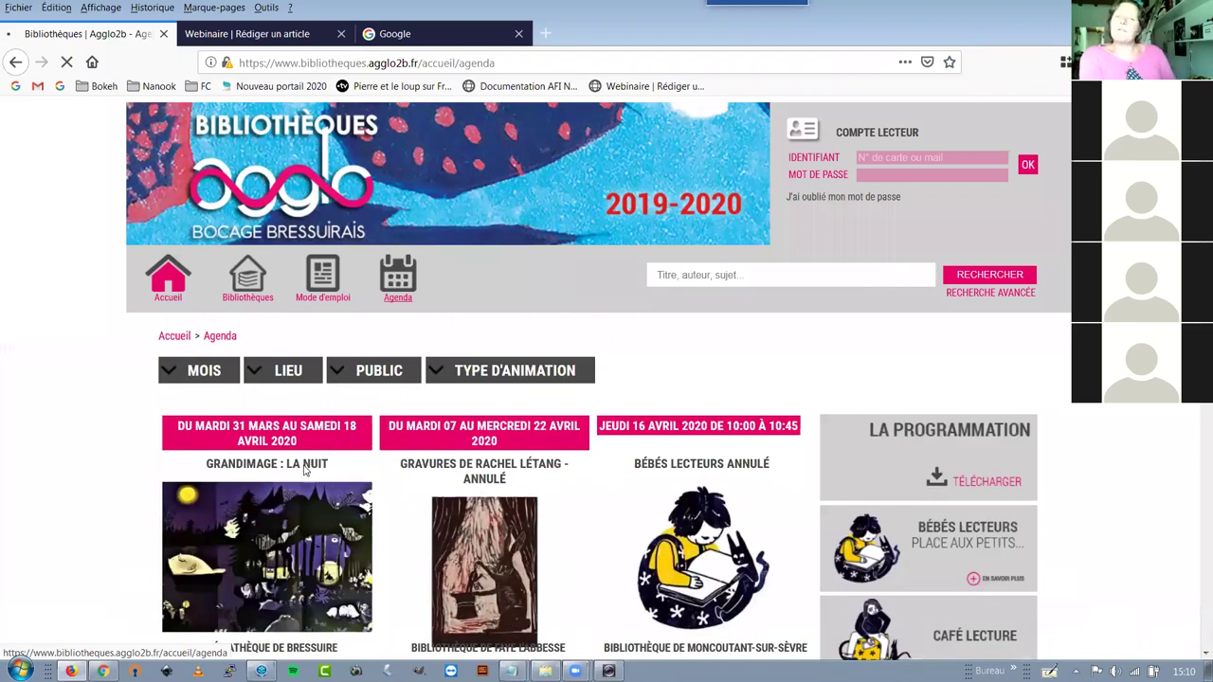
scroll(305, 464, "down", 3)
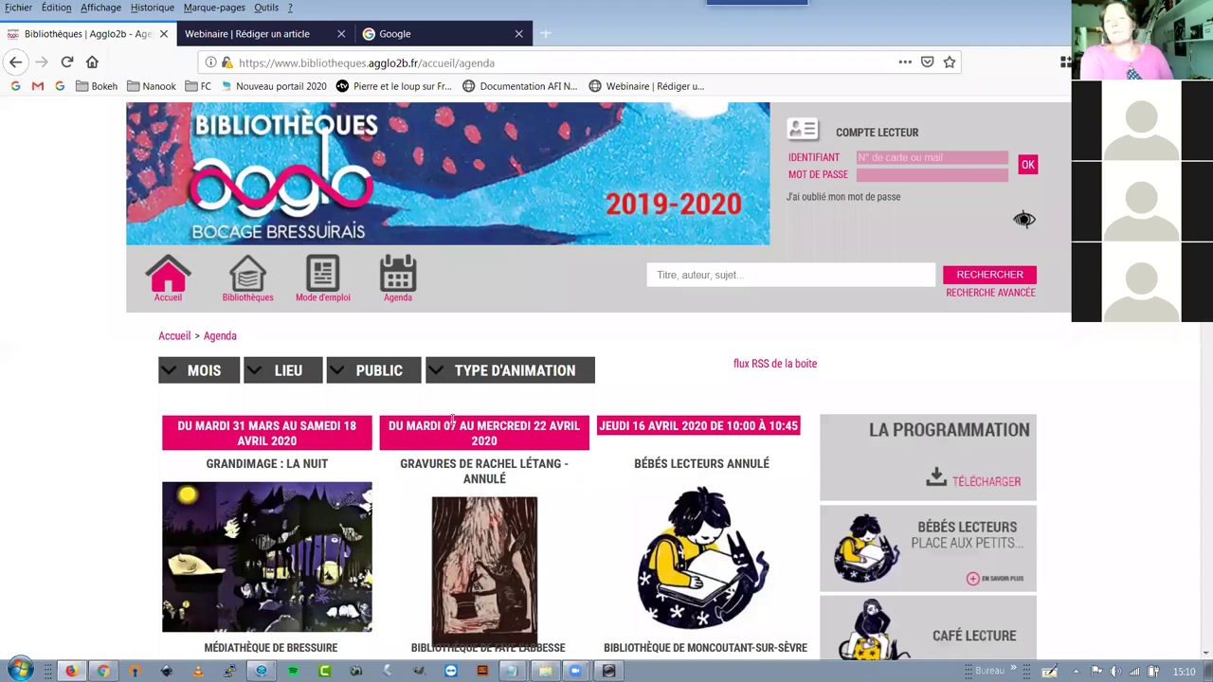
scroll(452, 425, "down", 10)
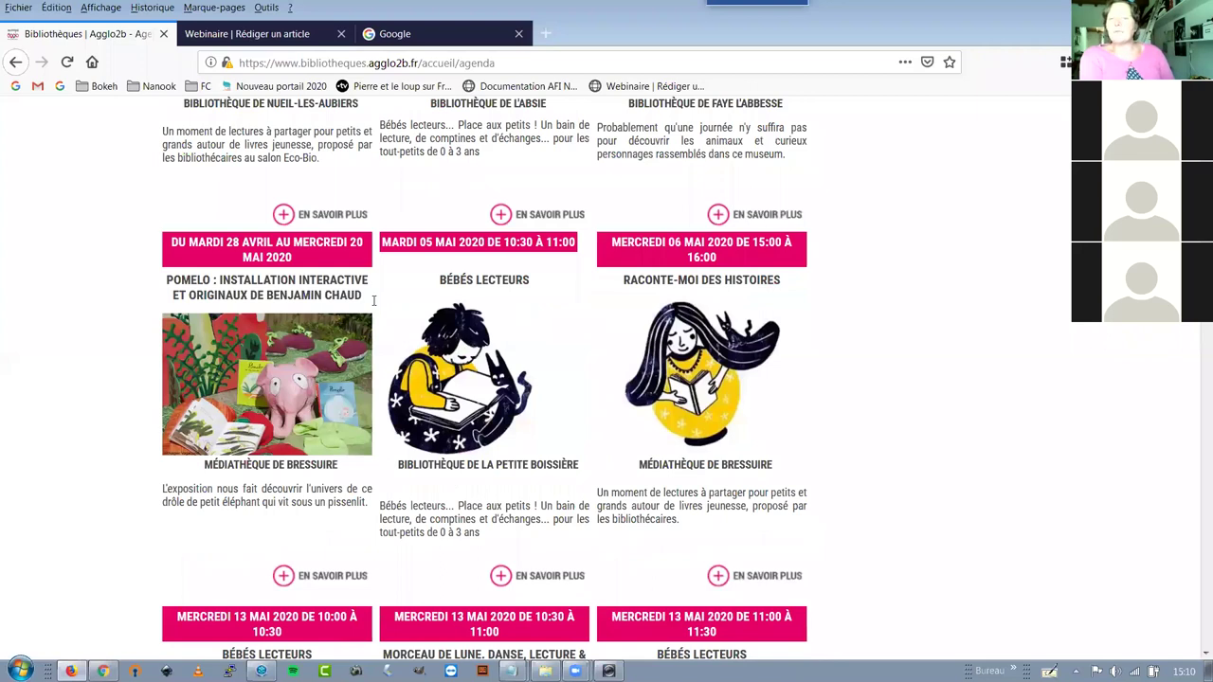
key("ctrl+Tab")
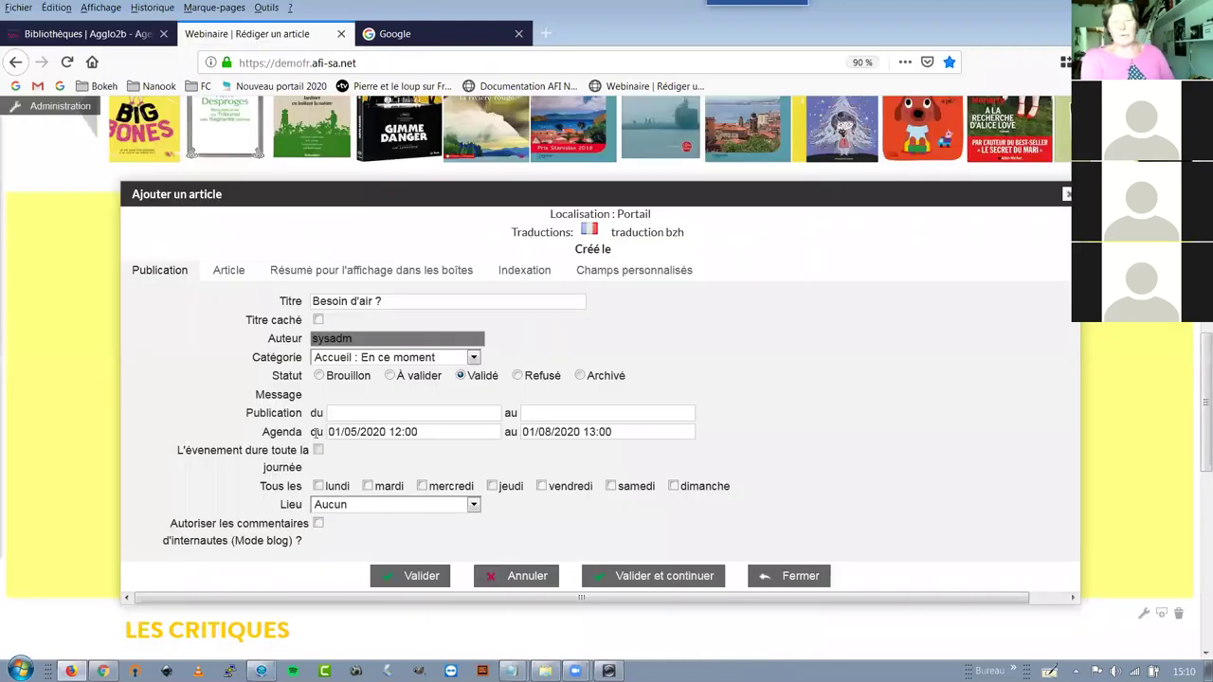
Clear both agenda date values and leave the Lieu dropdown at Aucun
left_click_drag(327, 432, 512, 433)
key("Delete")
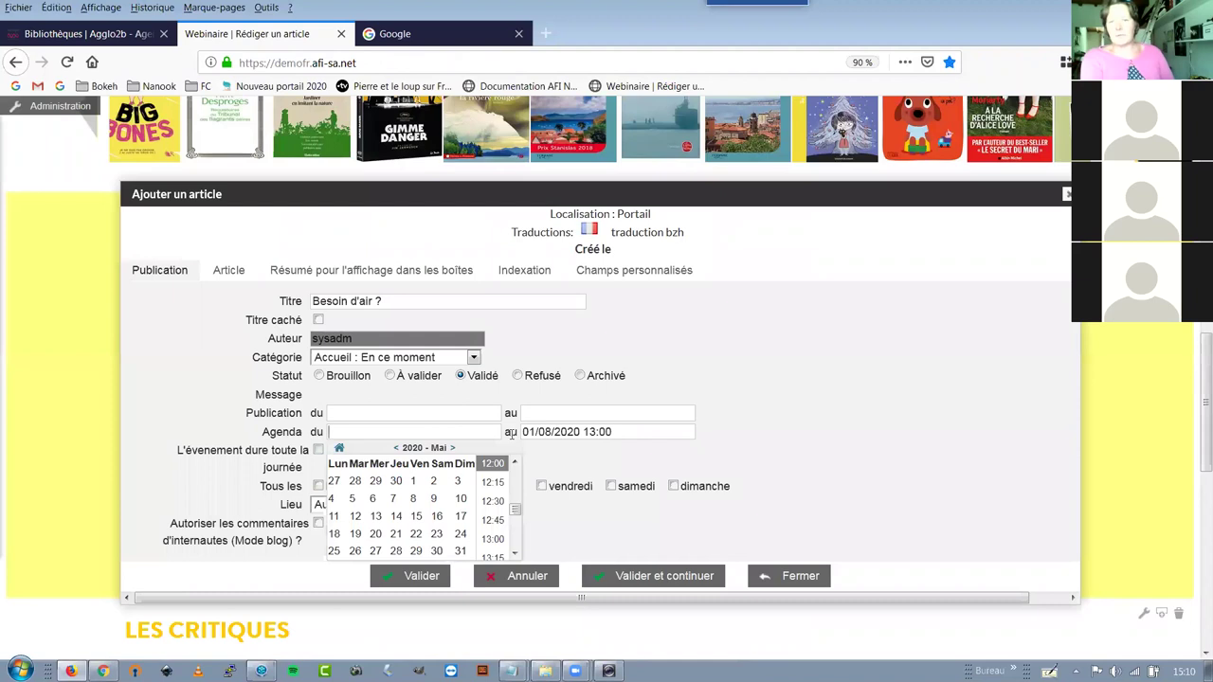
triple_click(511, 433)
key("Delete")
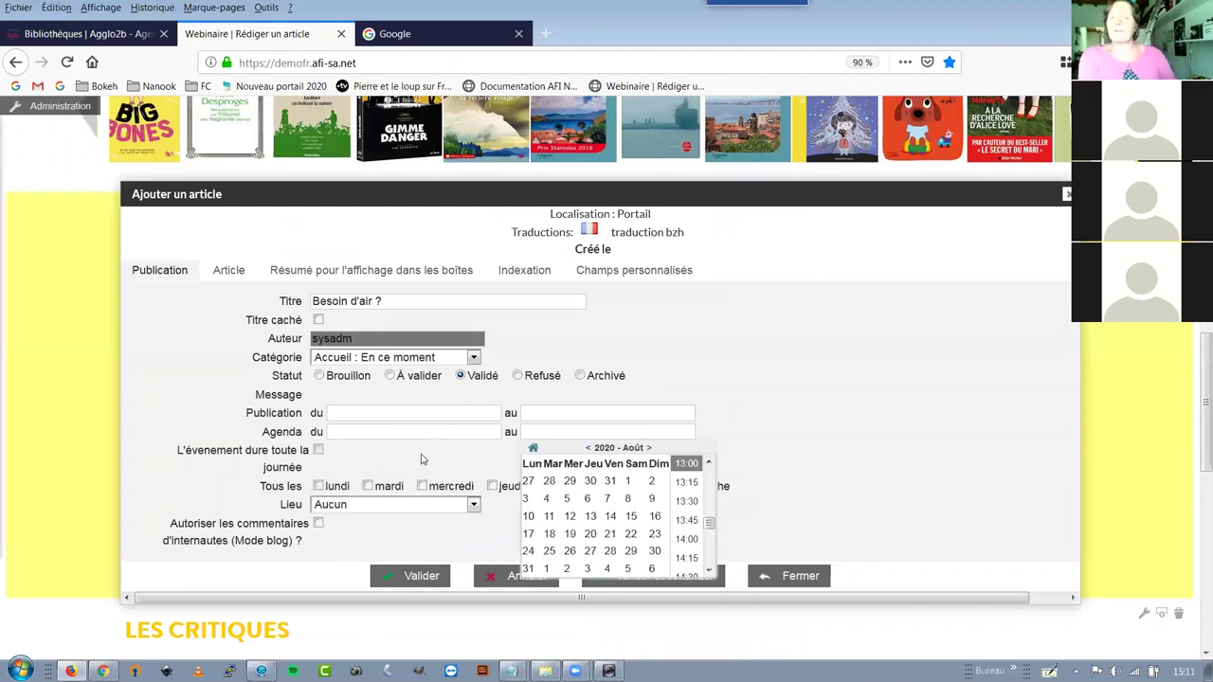
left_click(321, 509)
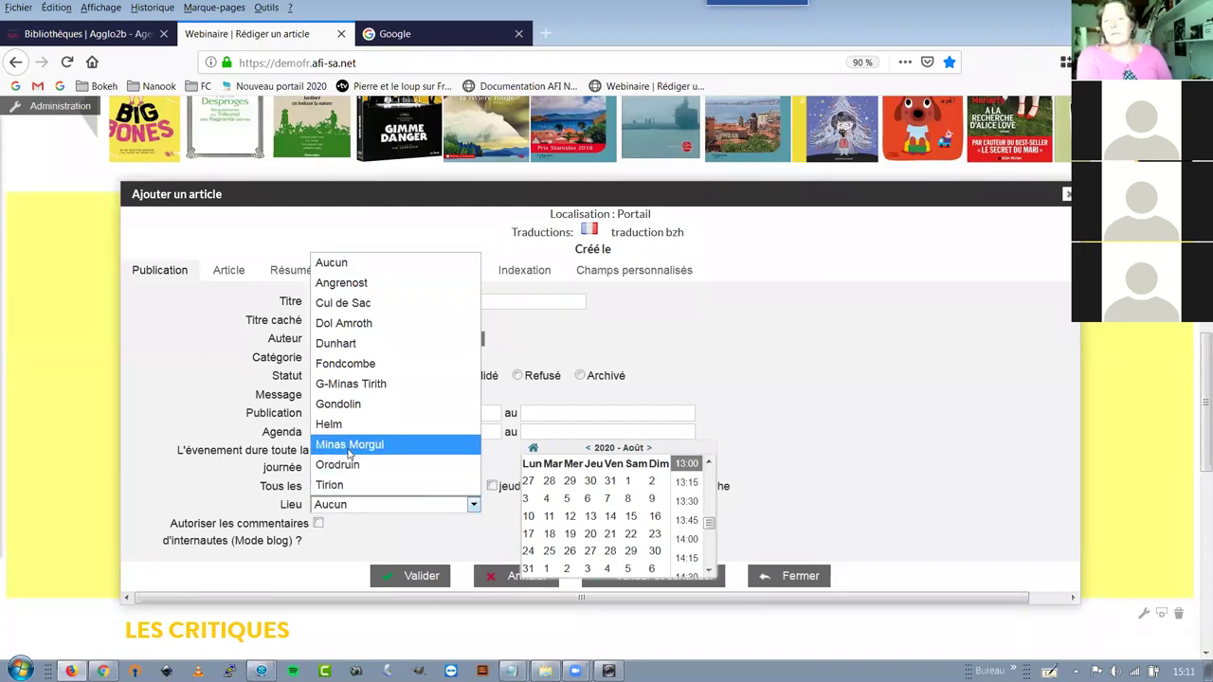
left_click(398, 542)
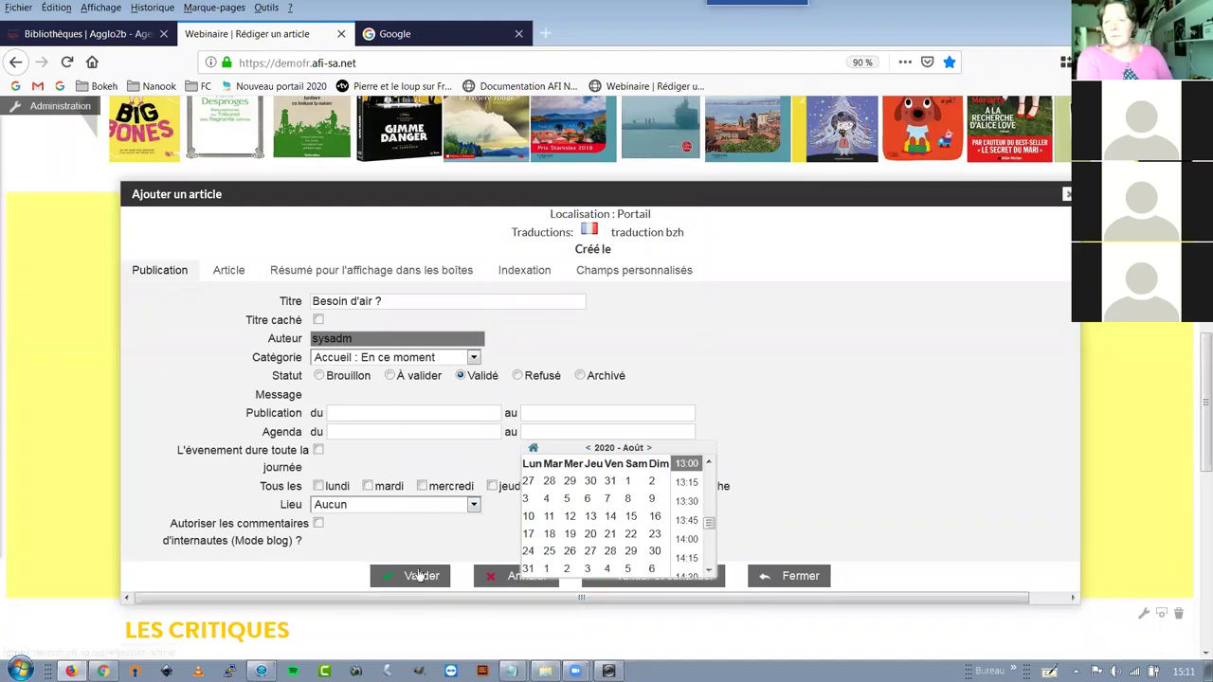
Type a placeholder 'b' in the Article body and save with Valider et continuer
left_click(227, 272)
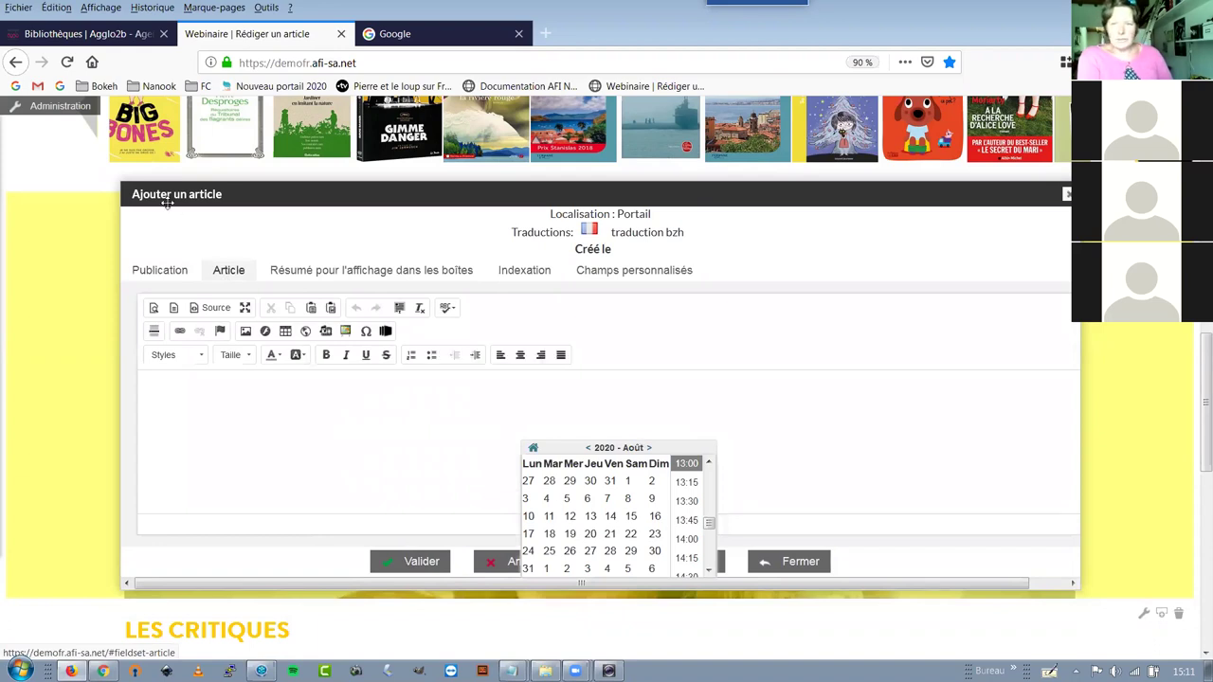
left_click(163, 272)
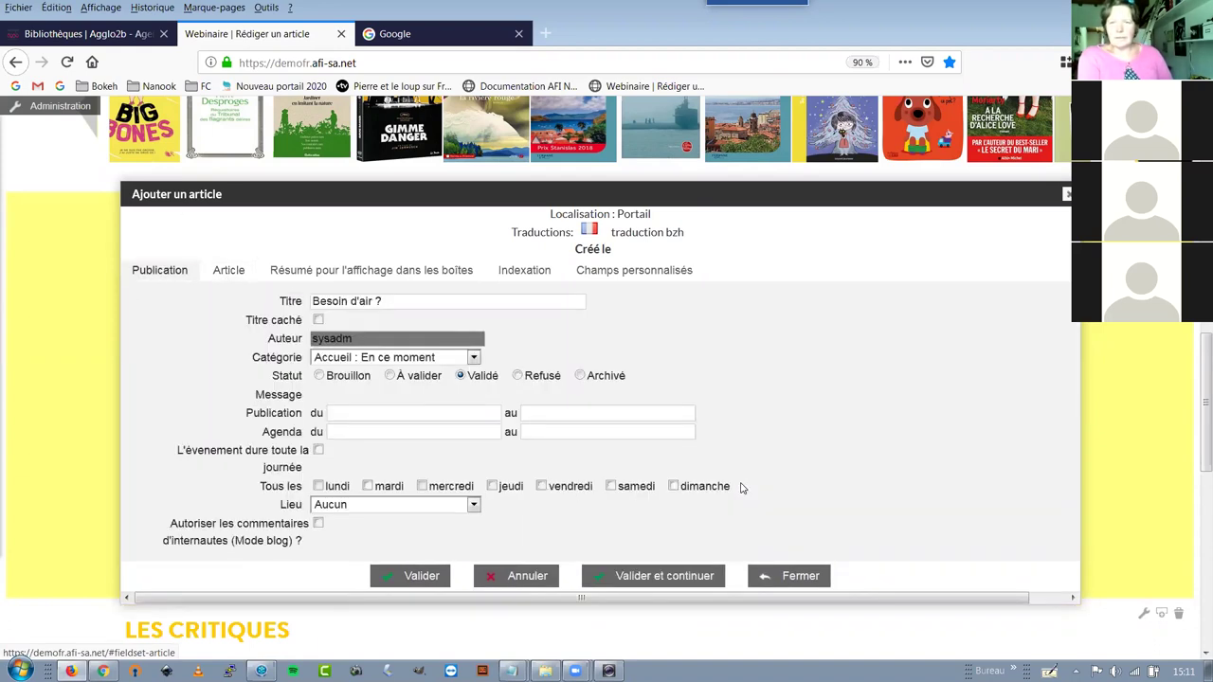
left_click(229, 270)
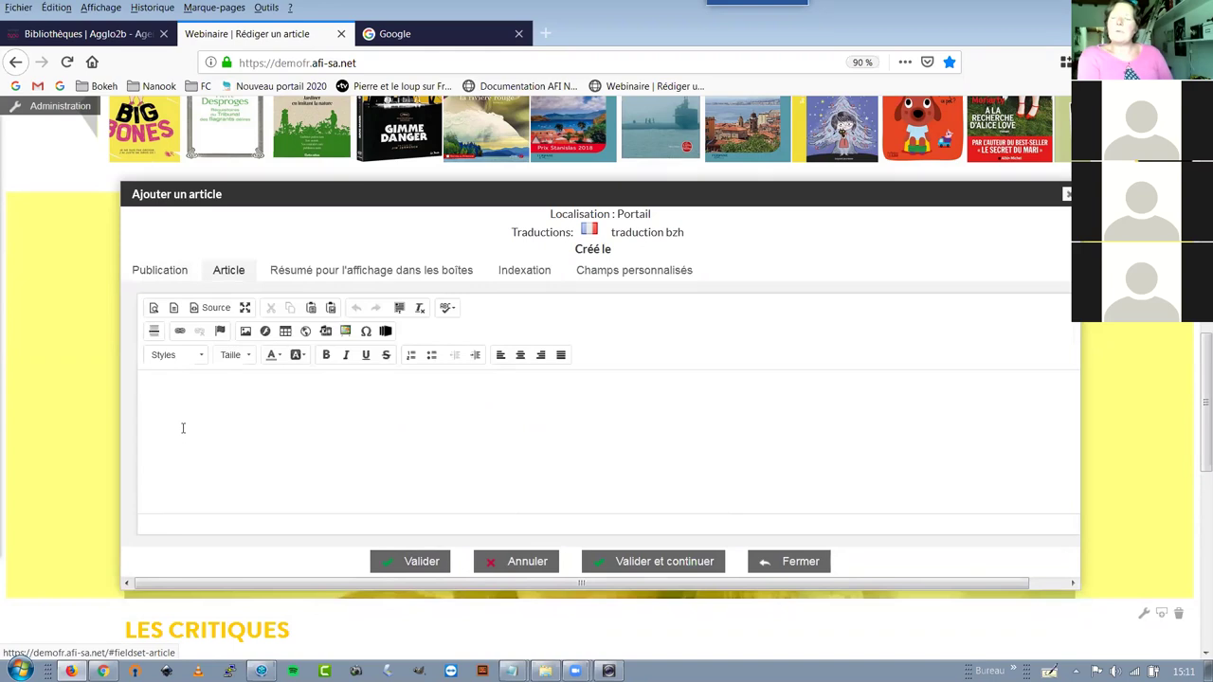
left_click(327, 455)
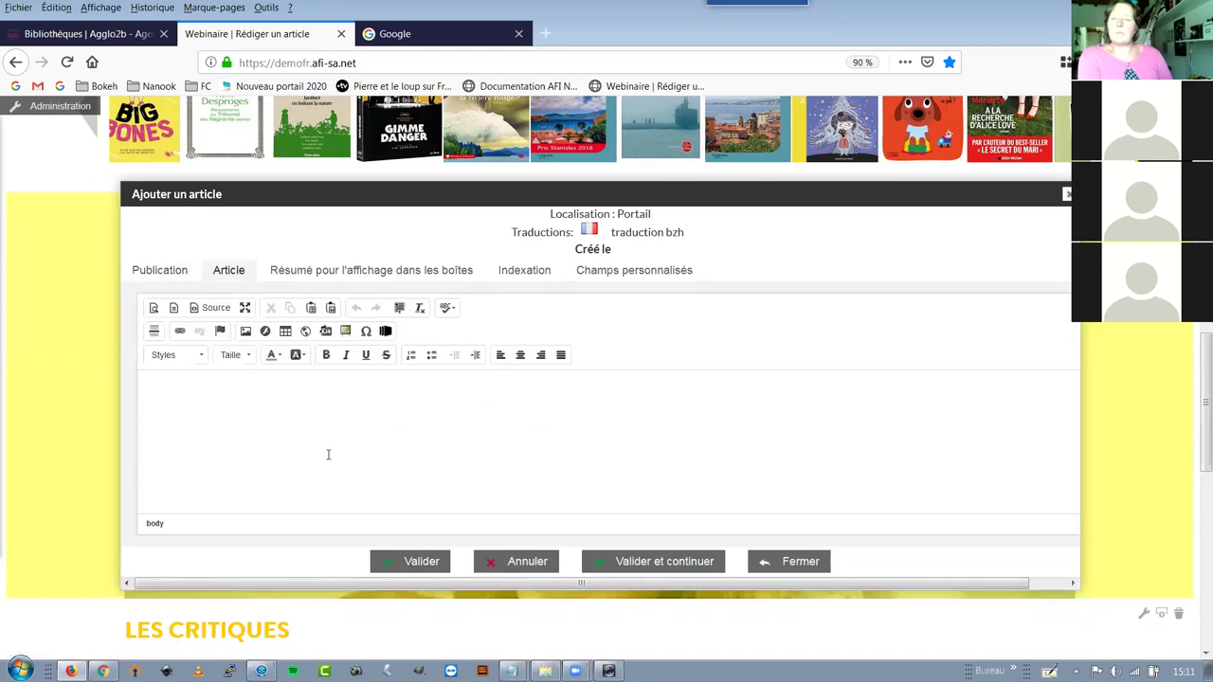
type("b")
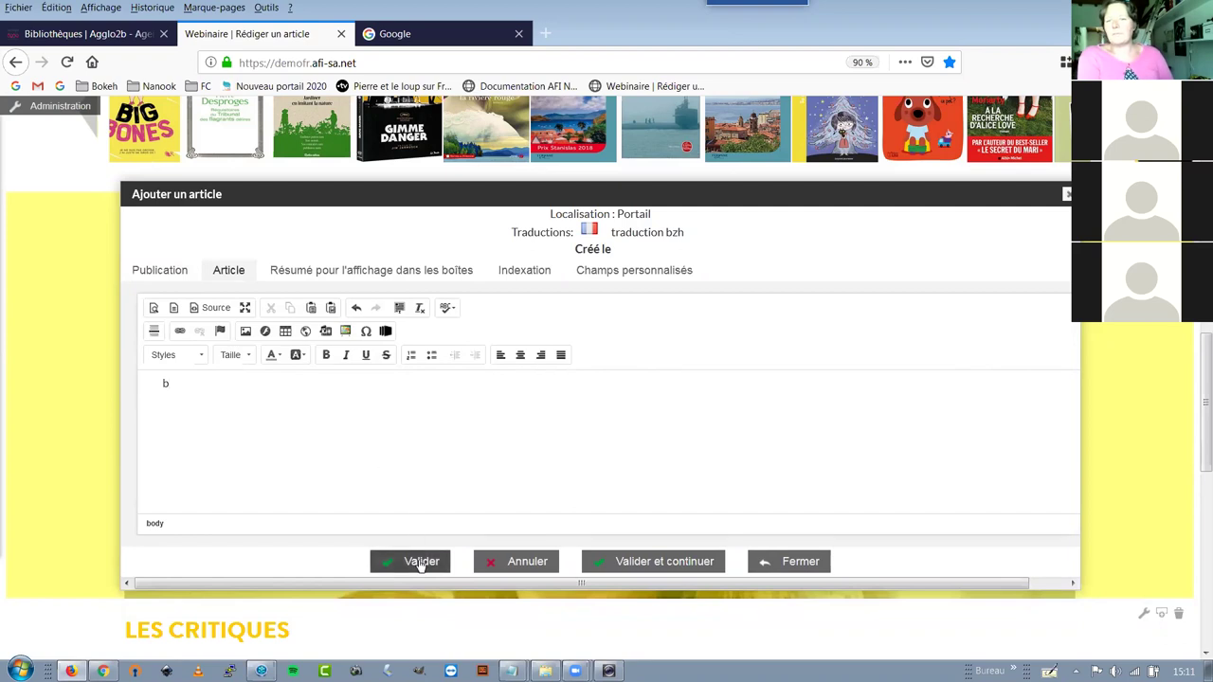
left_click(649, 563)
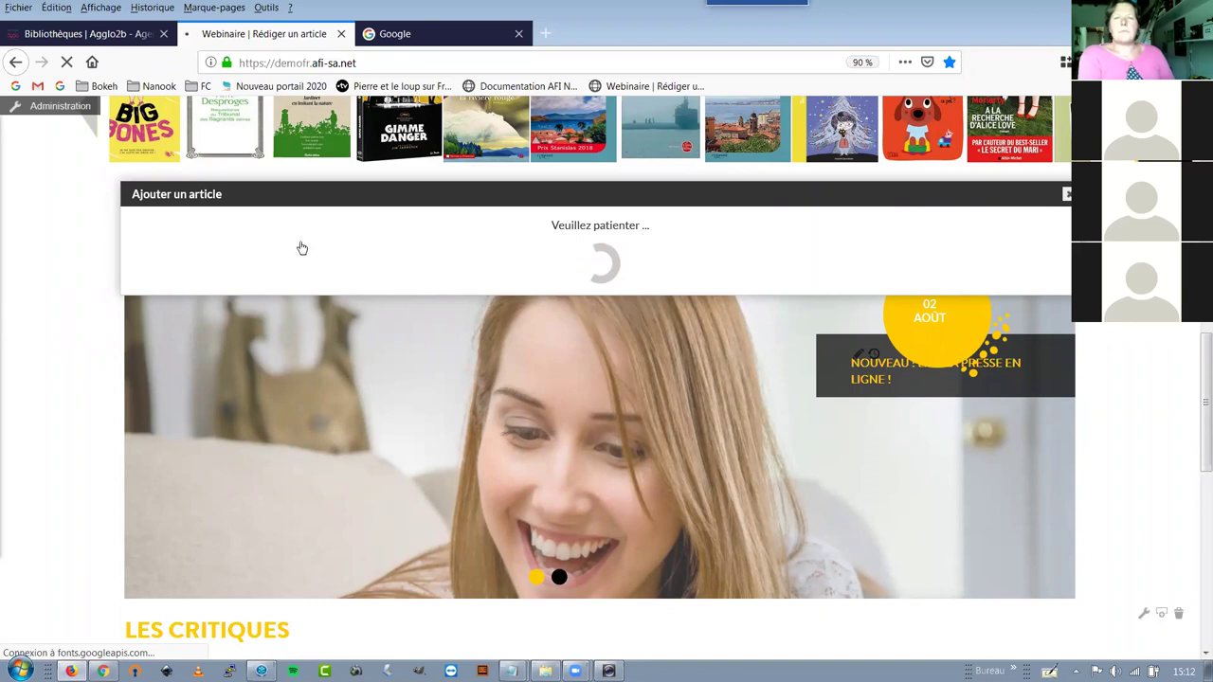
left_click(396, 35)
Search Google for 'wiki bokeh rediger' and open the Wiki Bokeh 'Articles - Créer, rédiger et ordonner' page
key("ctrl+minus")
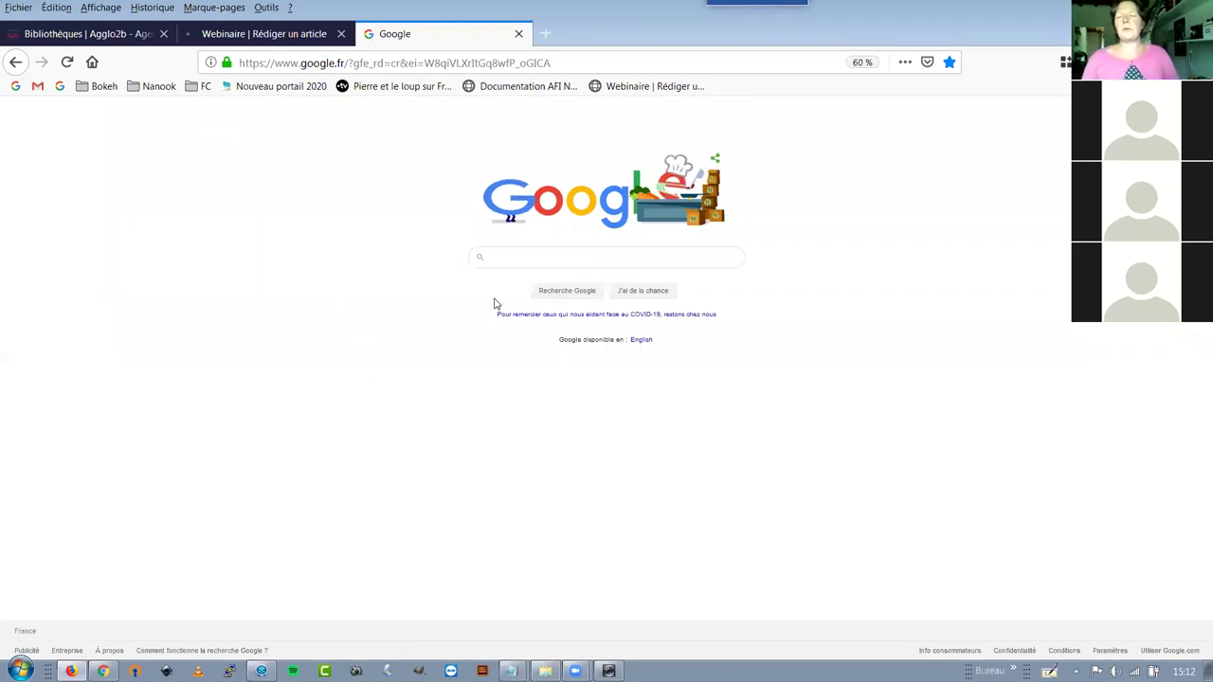
left_click(588, 258)
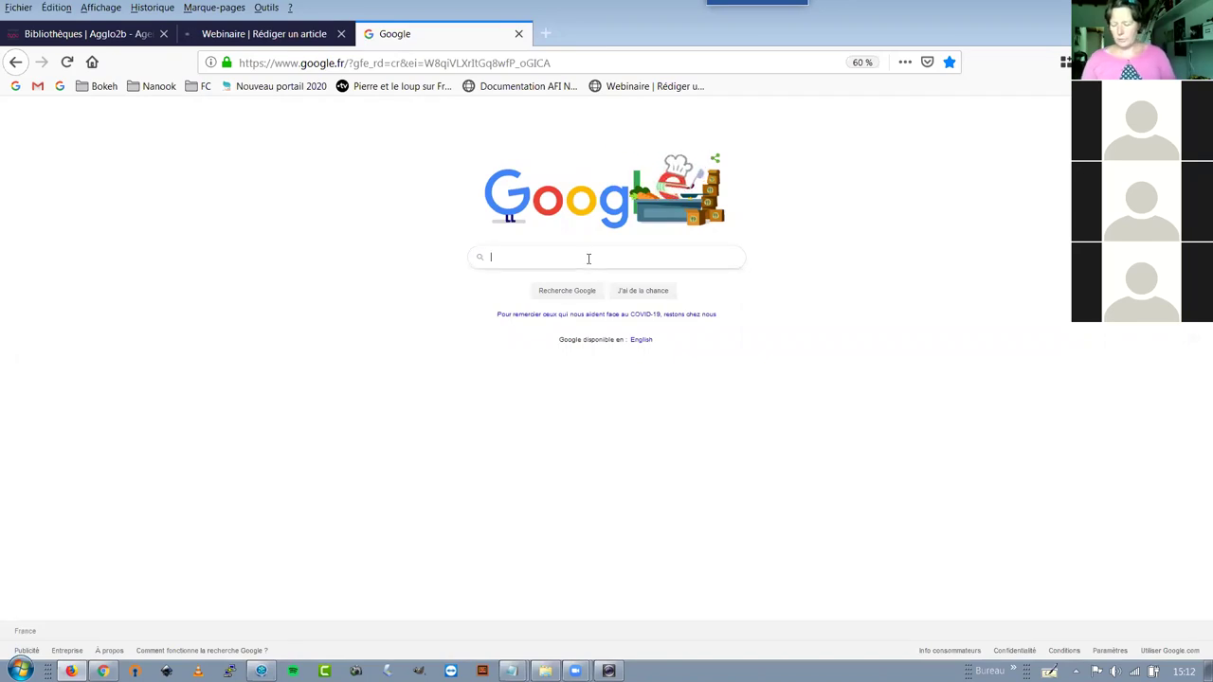
left_click(589, 258)
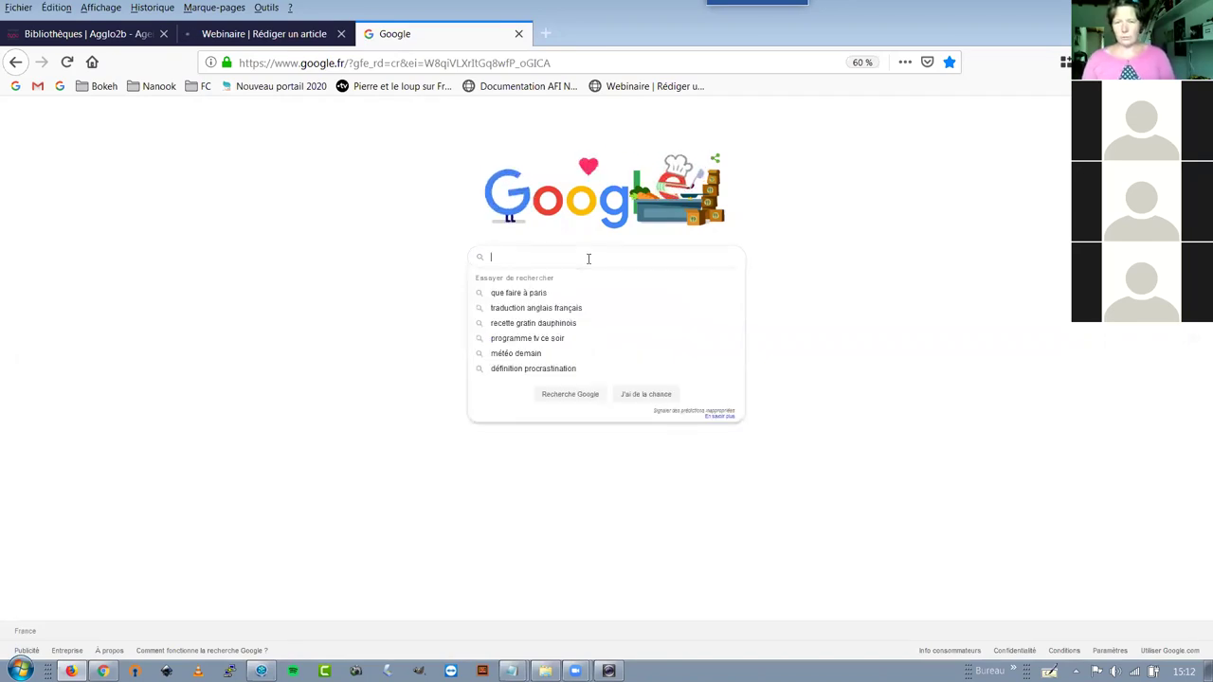
type("wiki bo")
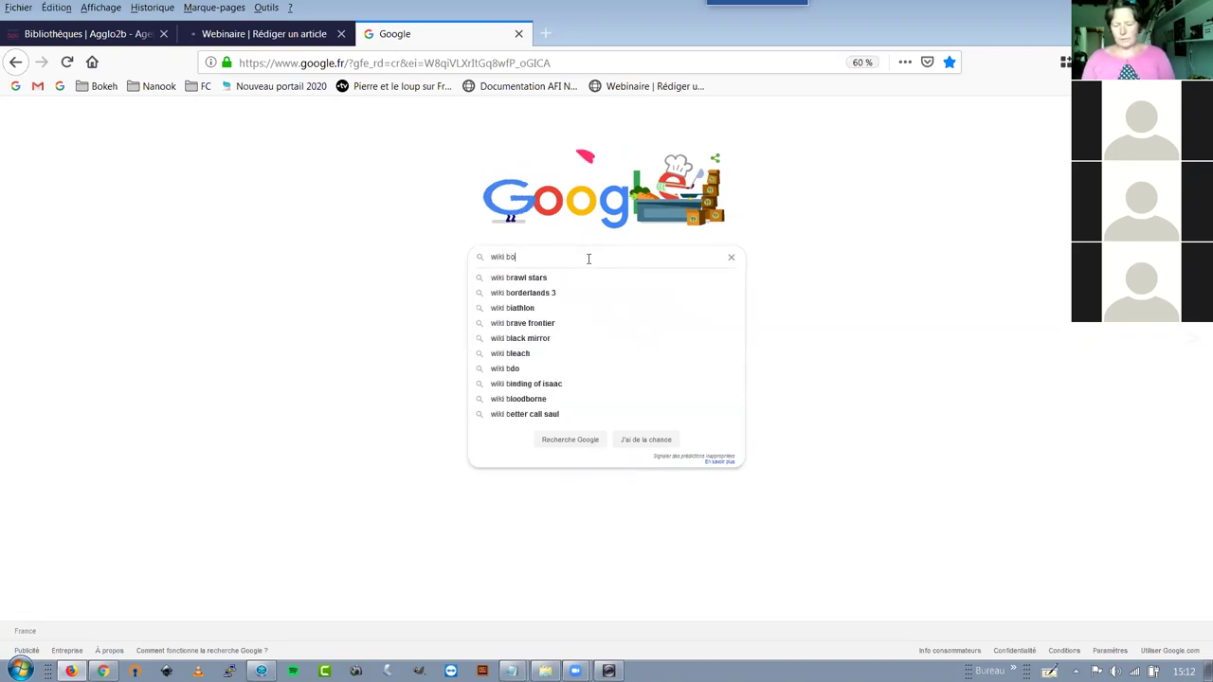
type("keh")
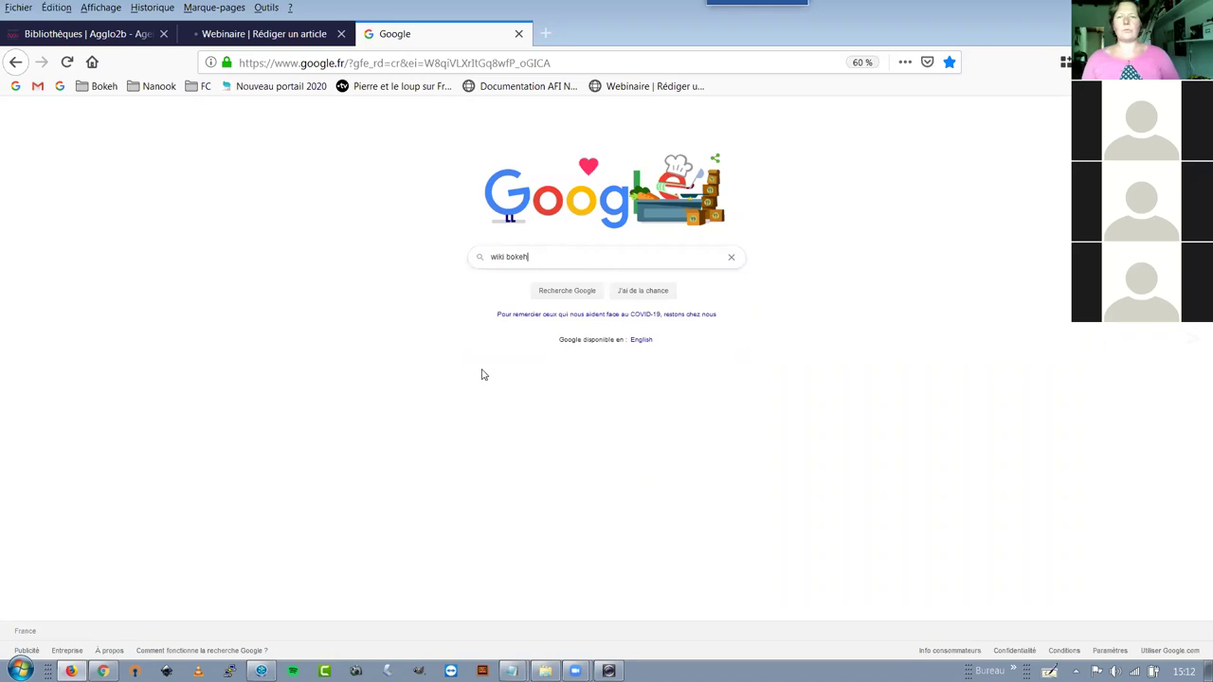
key("ctrl+plus")
key("ctrl+plus")
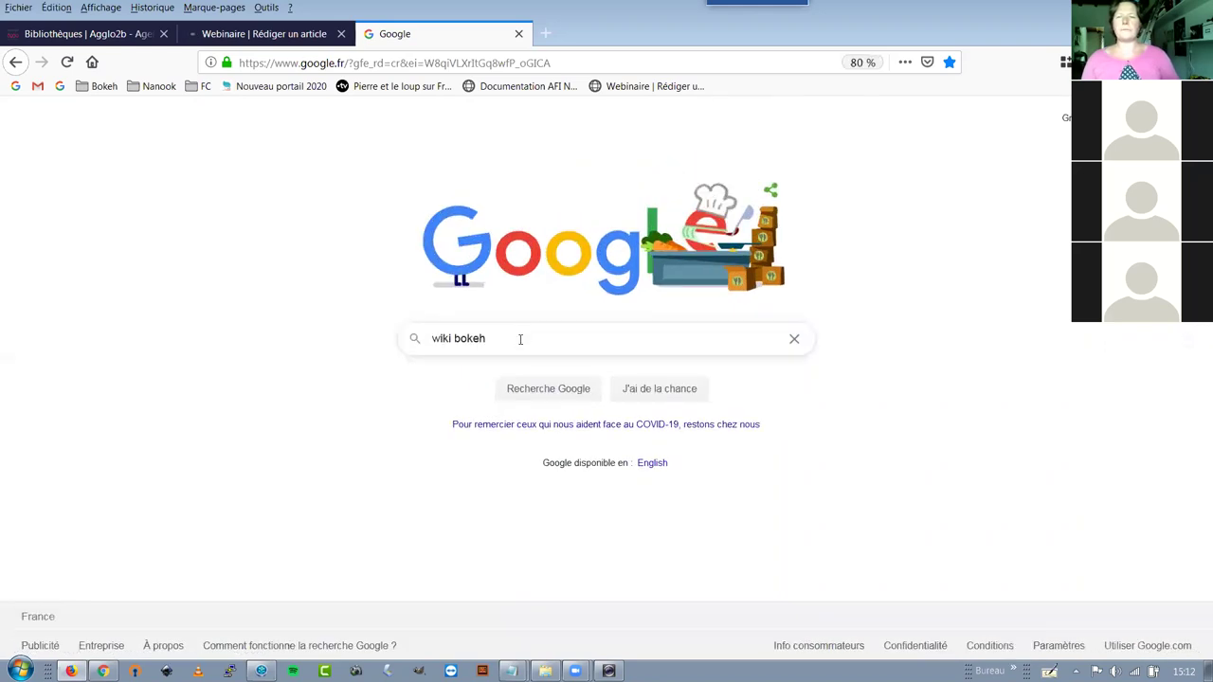
left_click(521, 338)
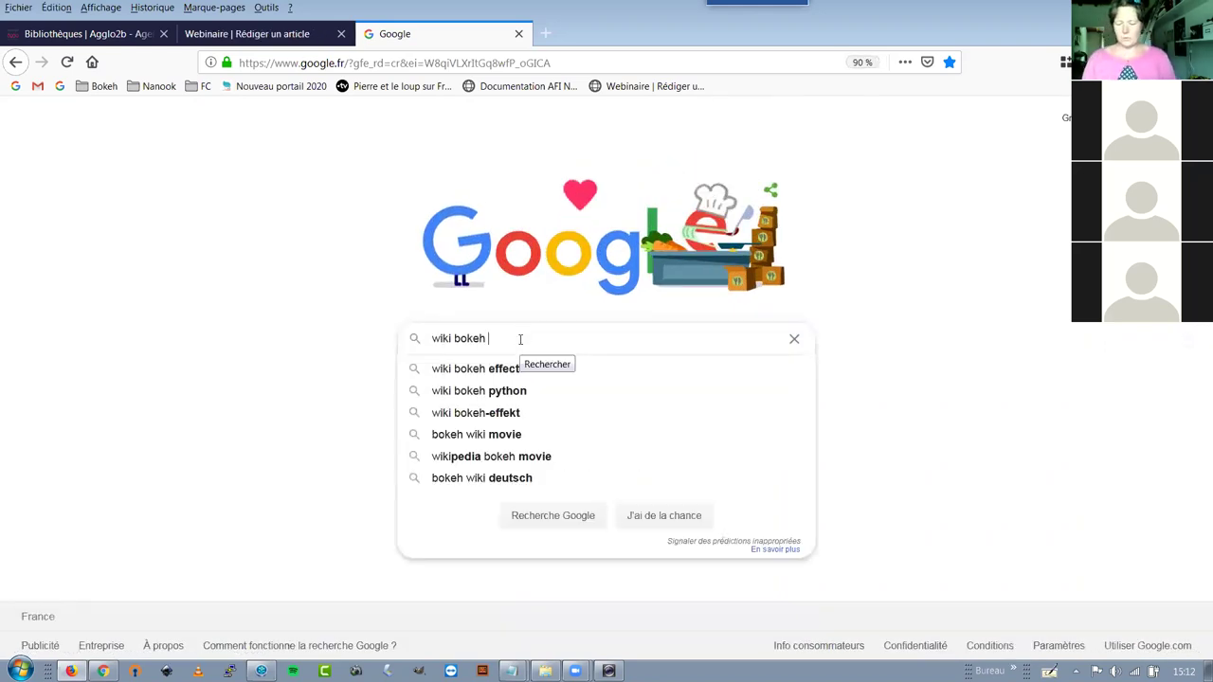
type("rediger")
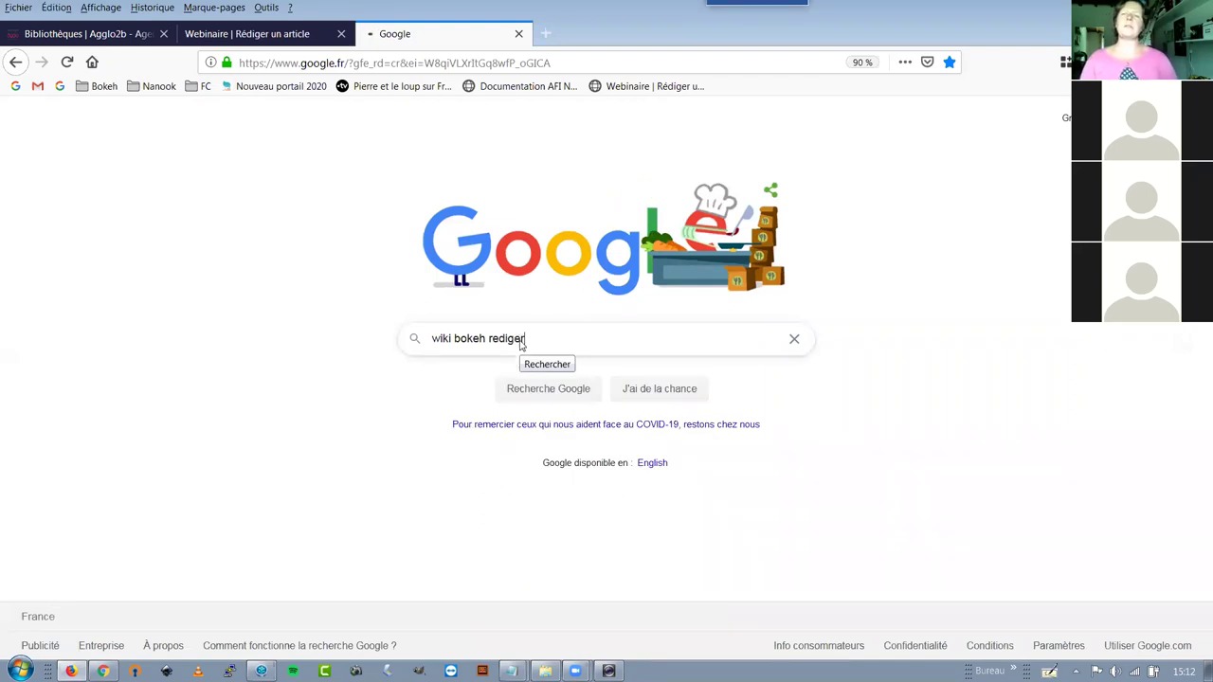
key("Return")
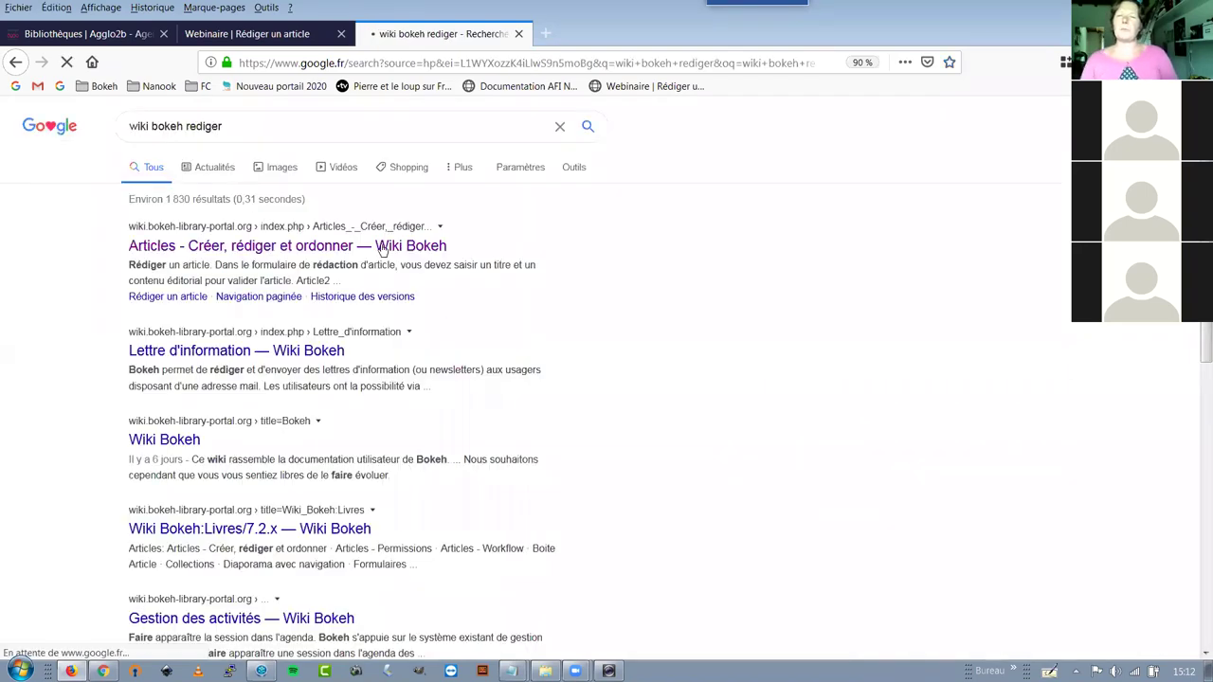
left_click(248, 254)
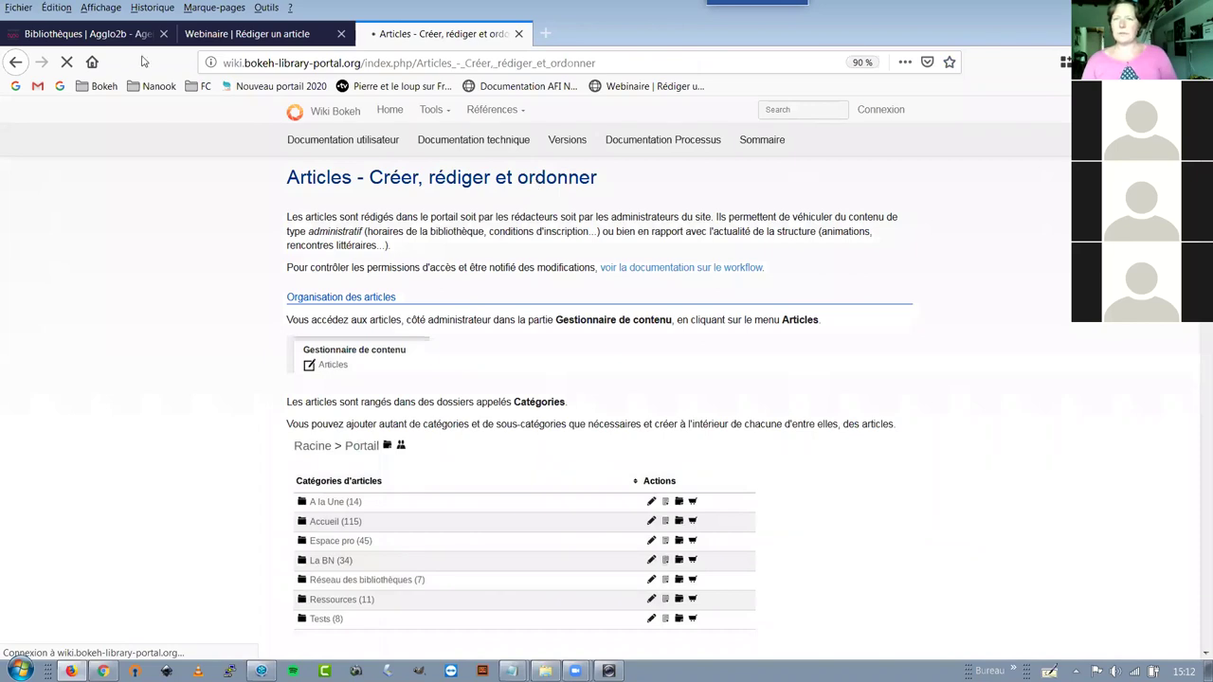
Return to the 'Modifier un article: Besoin d'air ?' editing form in Bokeh
left_click(225, 38)
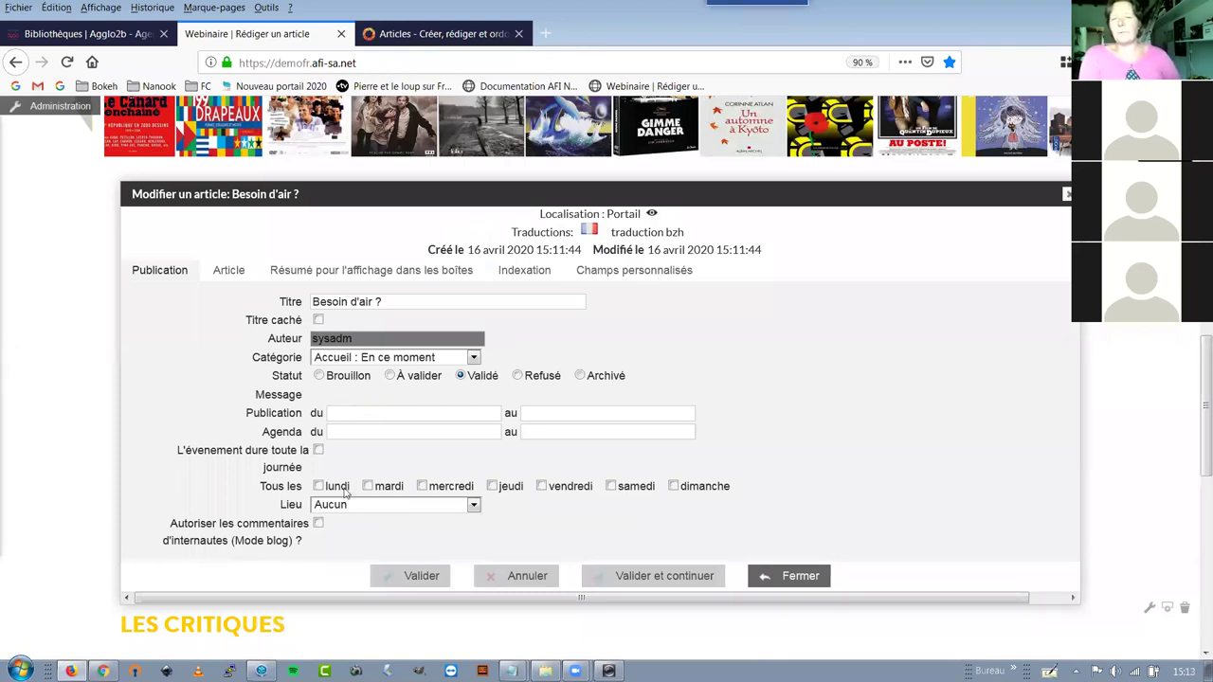
Open the Article tab and delete the stray 'b' so the body editor is empty
left_click(228, 271)
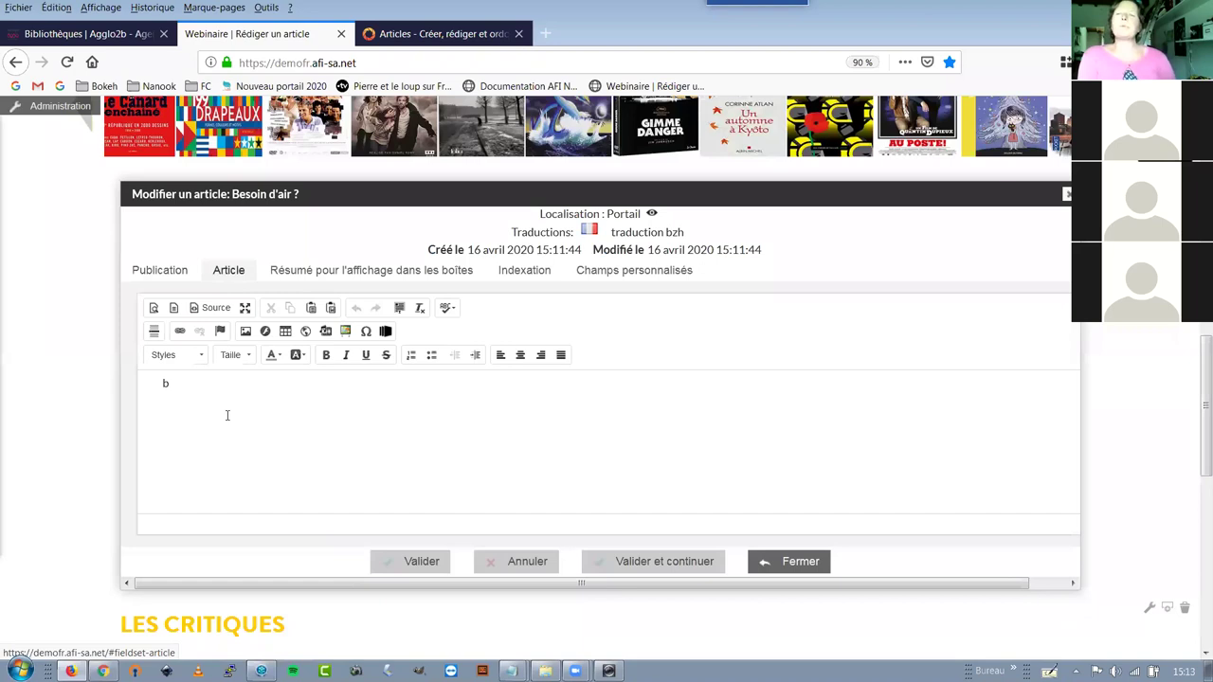
key("BackSpace")
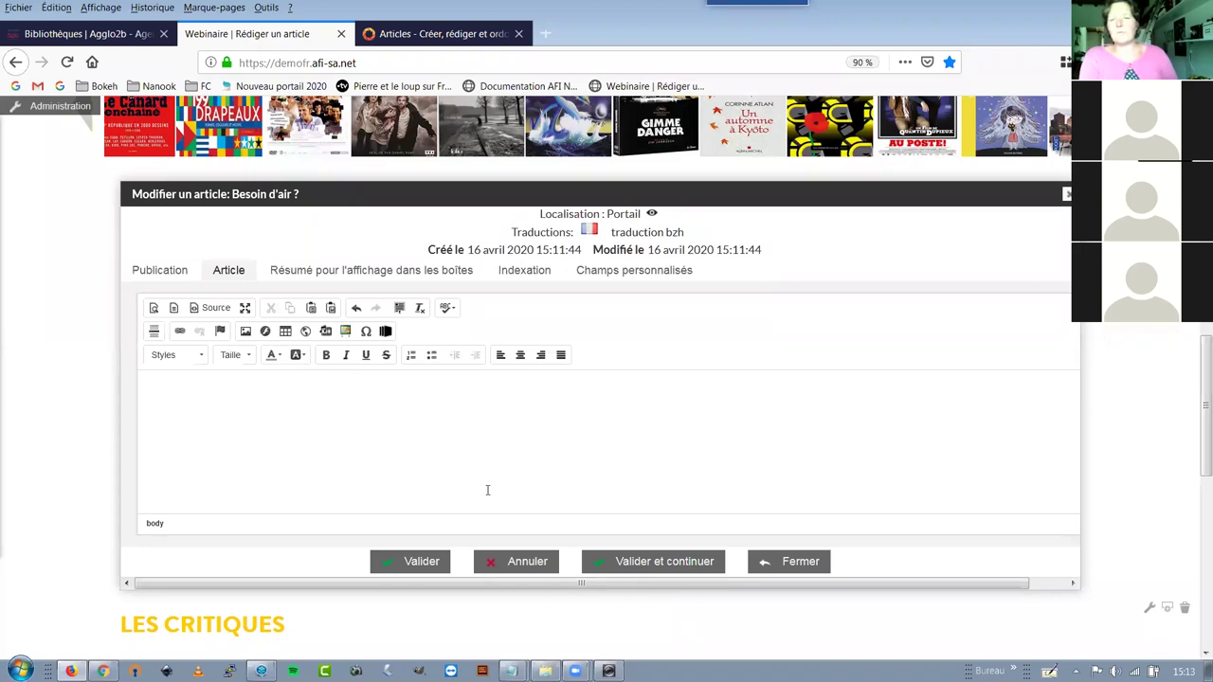
left_click(512, 671)
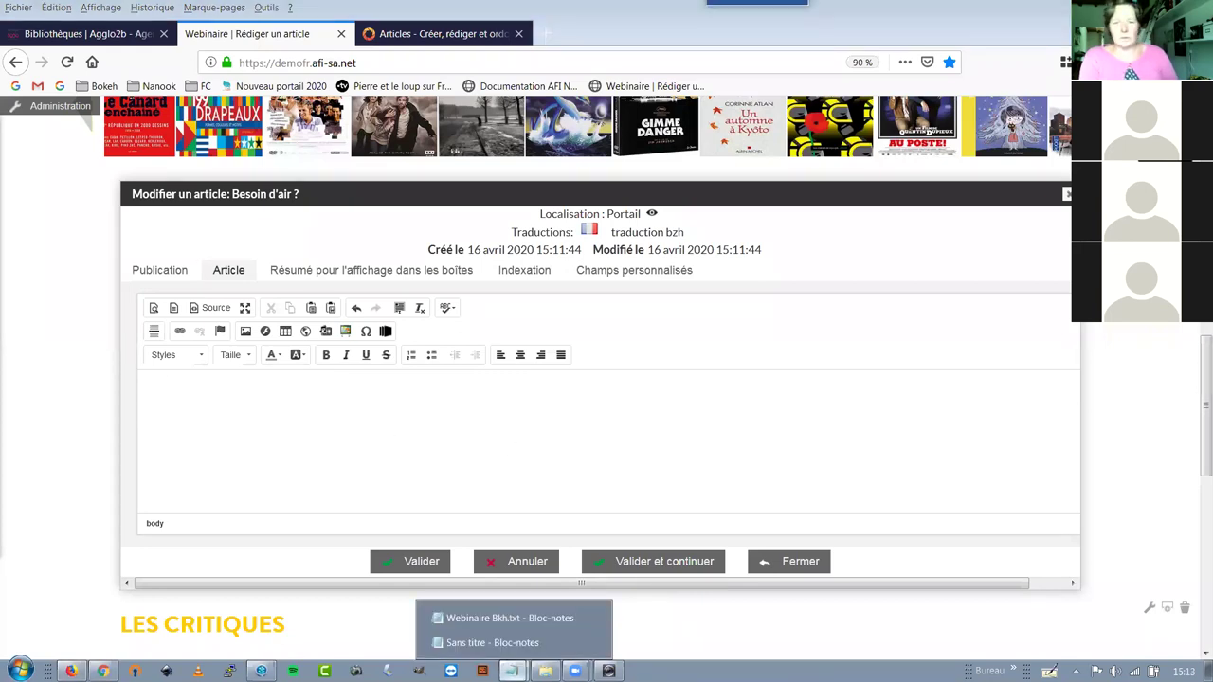
Copy the whole 'Sans titre' Notepad draft and paste it into the Besoin d'air ? body
left_click(512, 644)
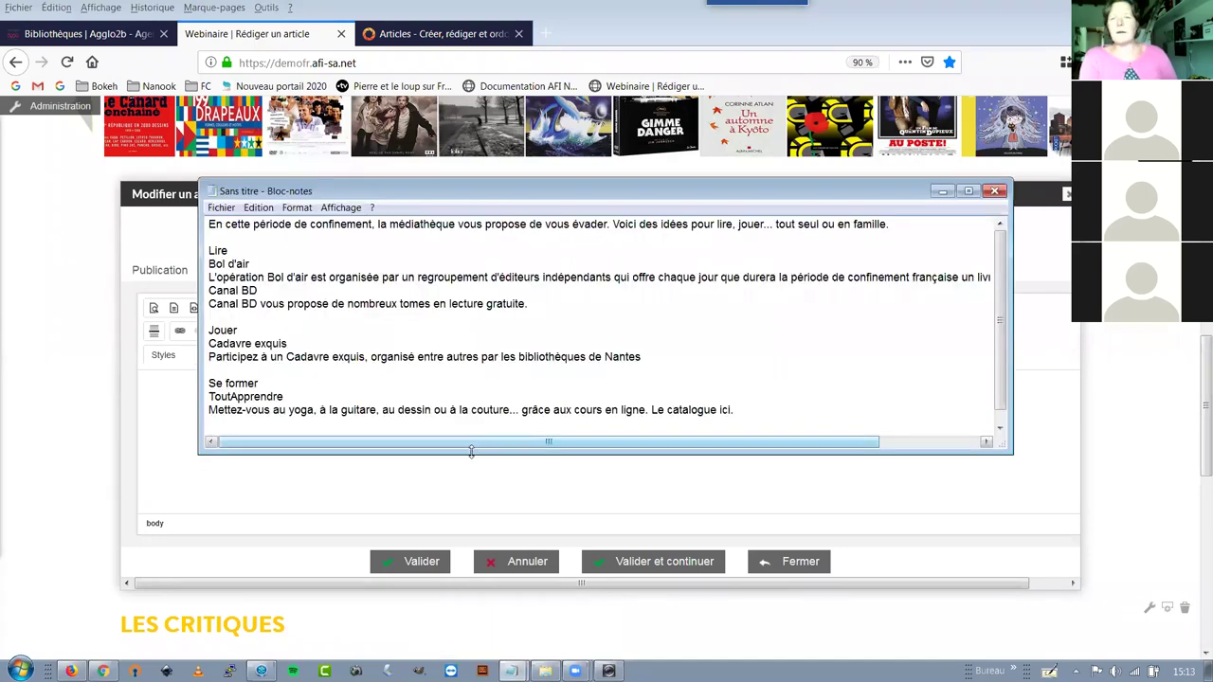
left_click_drag(470, 452, 455, 550)
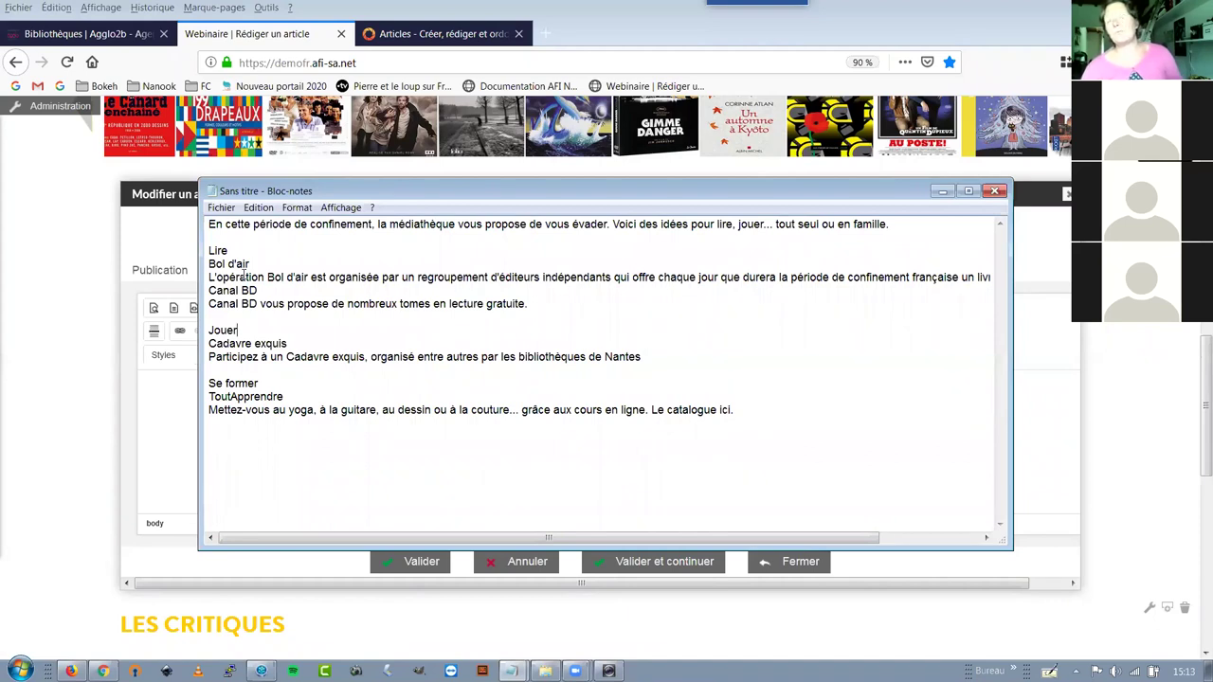
left_click(207, 225)
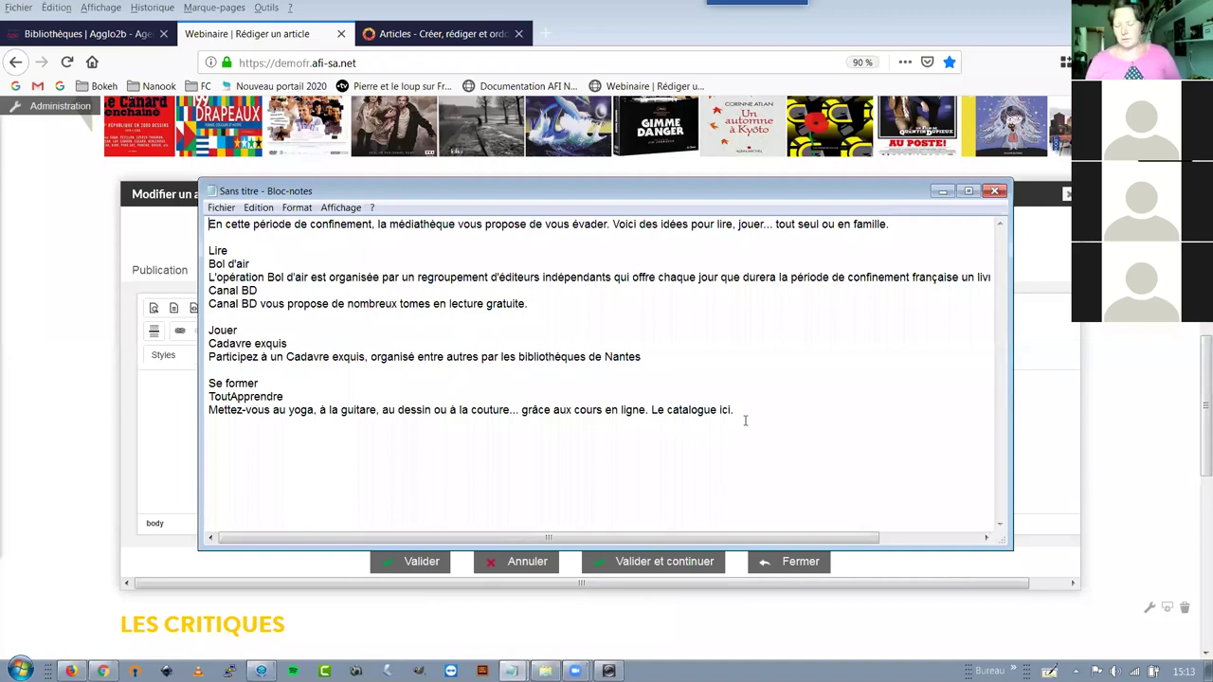
left_click(745, 421, "shift")
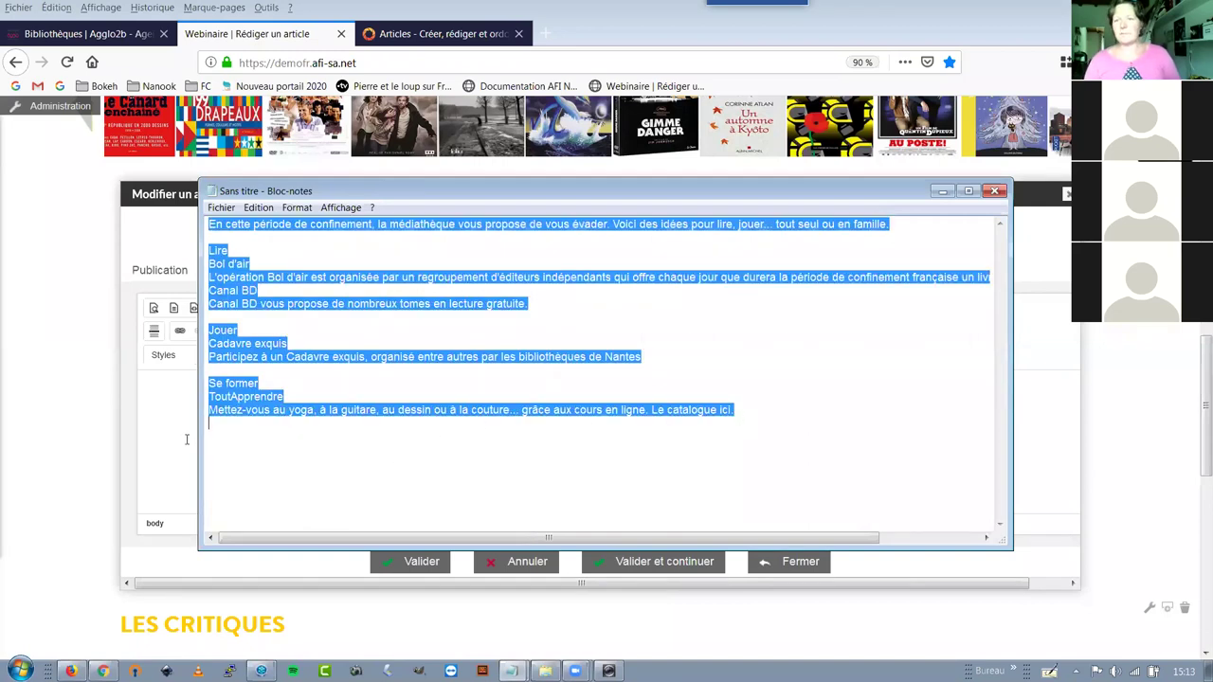
left_click(942, 190)
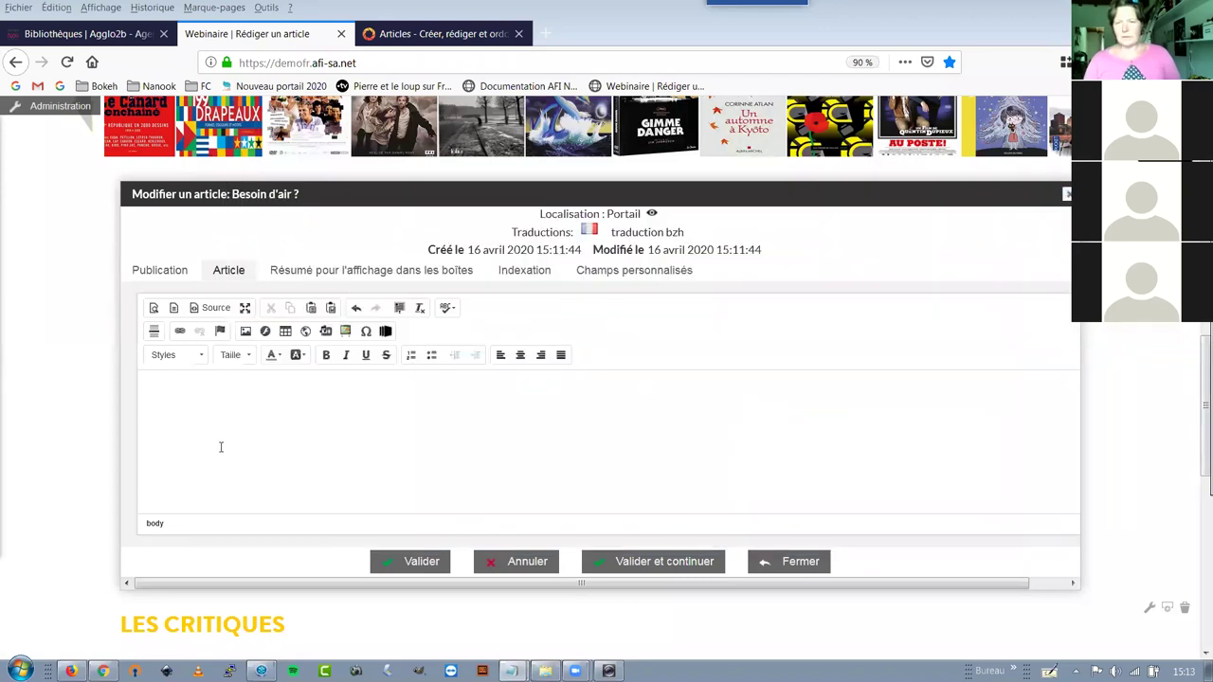
left_click(235, 426)
type("Cadavre exquis Participez à un Cadavre exquis, organisé entre autres par les bibliothèques de Nantes  Se former ToutApprendre Mettez-vous au yoga, à la guitare, au dessin ou à la couture... grâce aux cours en ligne. Le catalogue ici.")
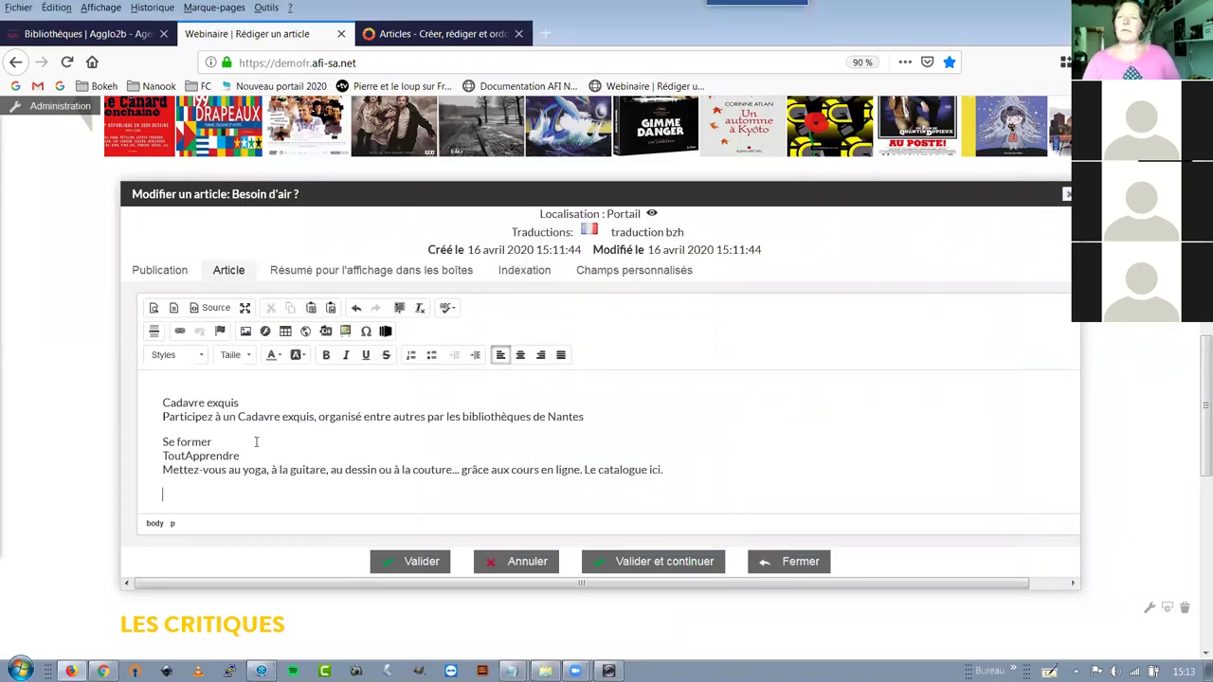
Maximize the article editor to fill the browser page
scroll(256, 442, "up", 5)
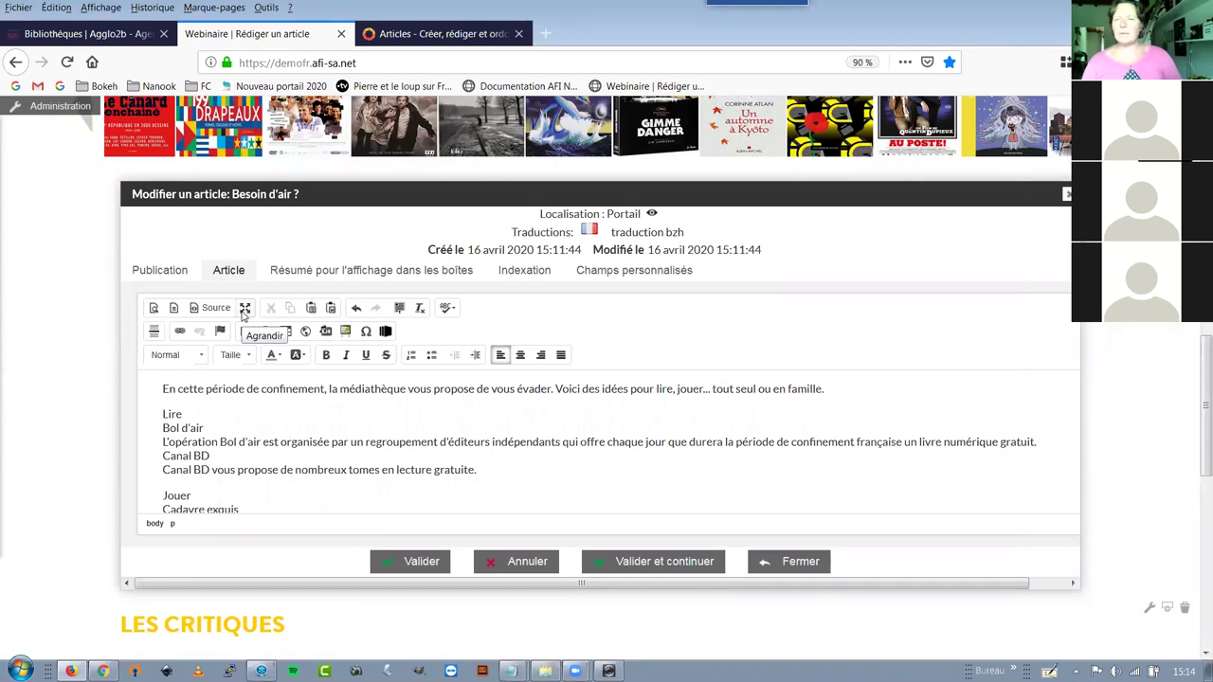
left_click(245, 315)
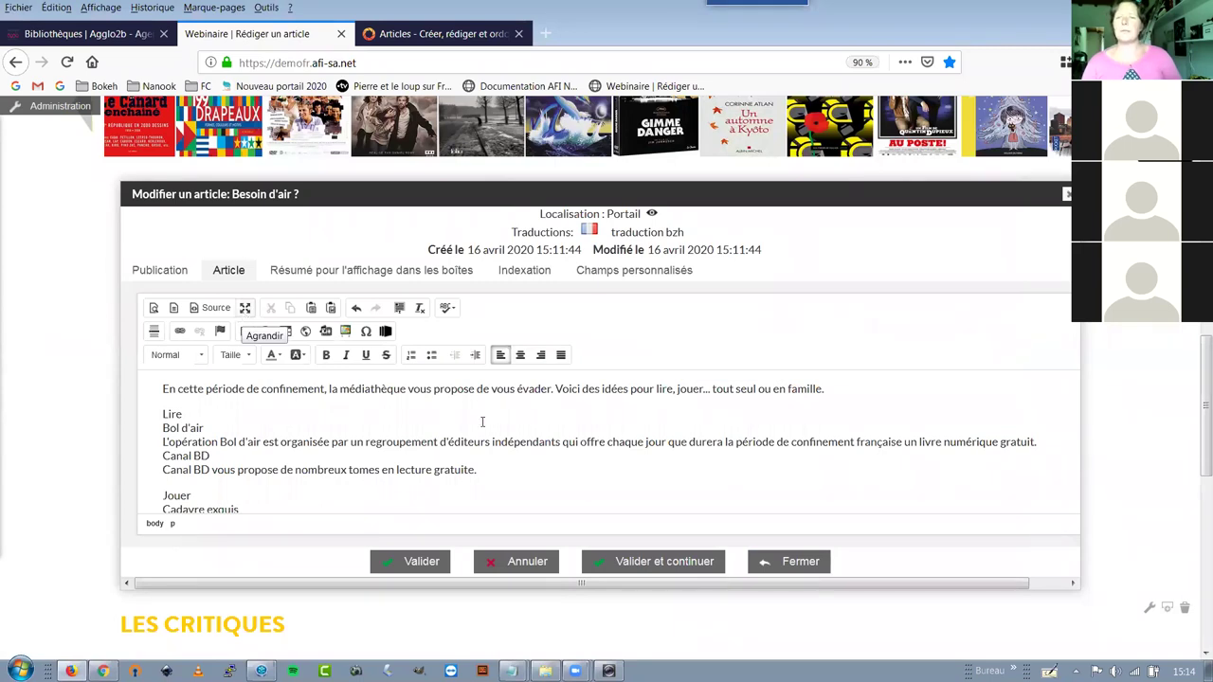
left_click(240, 392)
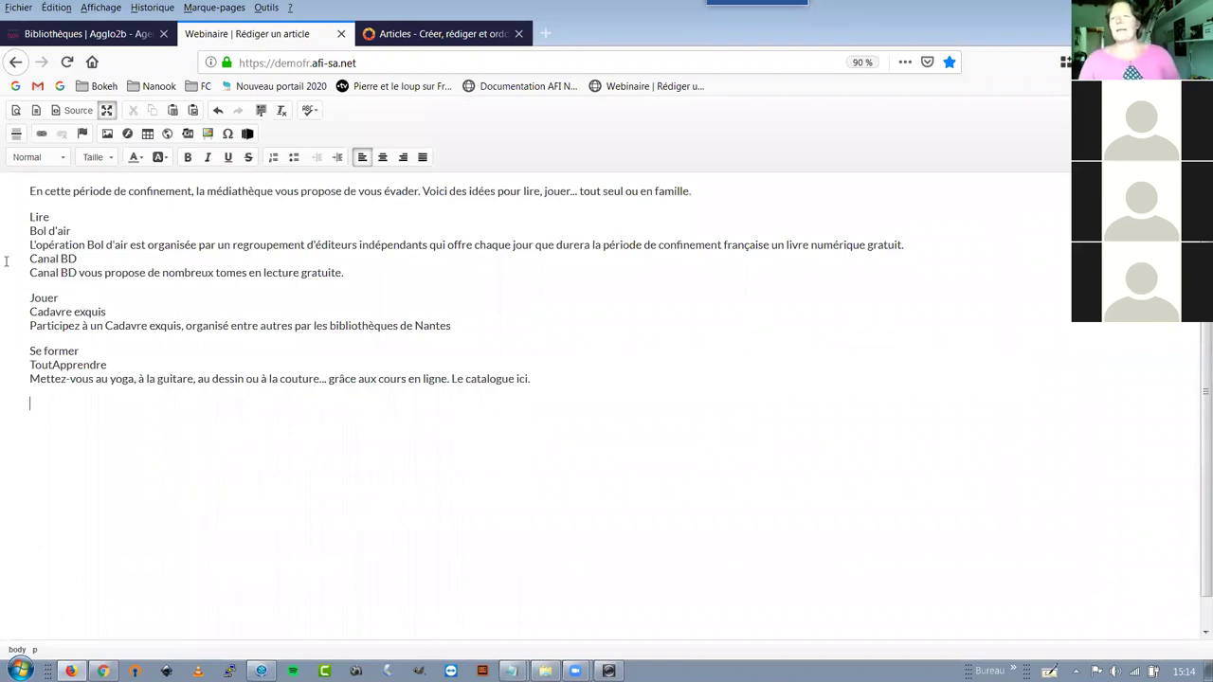
Demonstrate selecting lines of the pasted text, from the intro through the Se former section
left_click_drag(31, 192, 338, 190)
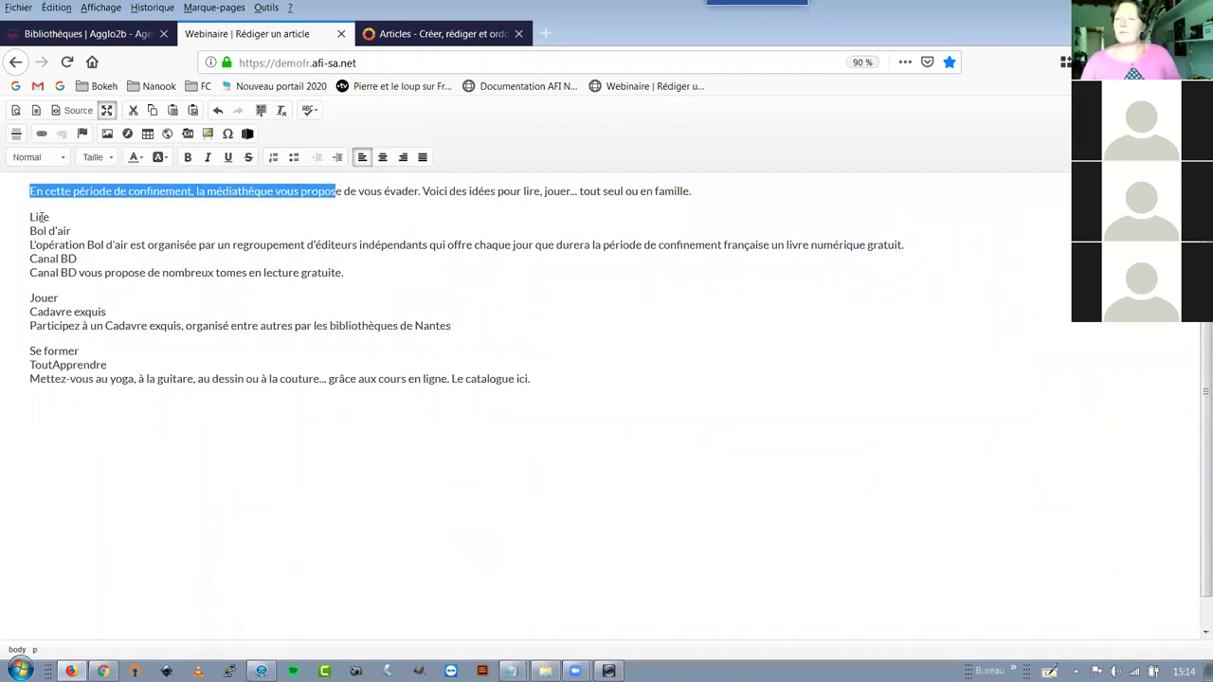
left_click(44, 217)
left_click(55, 218, "shift")
left_click(44, 301)
left_click_drag(29, 297, 75, 379)
left_click(71, 362)
left_click(117, 383)
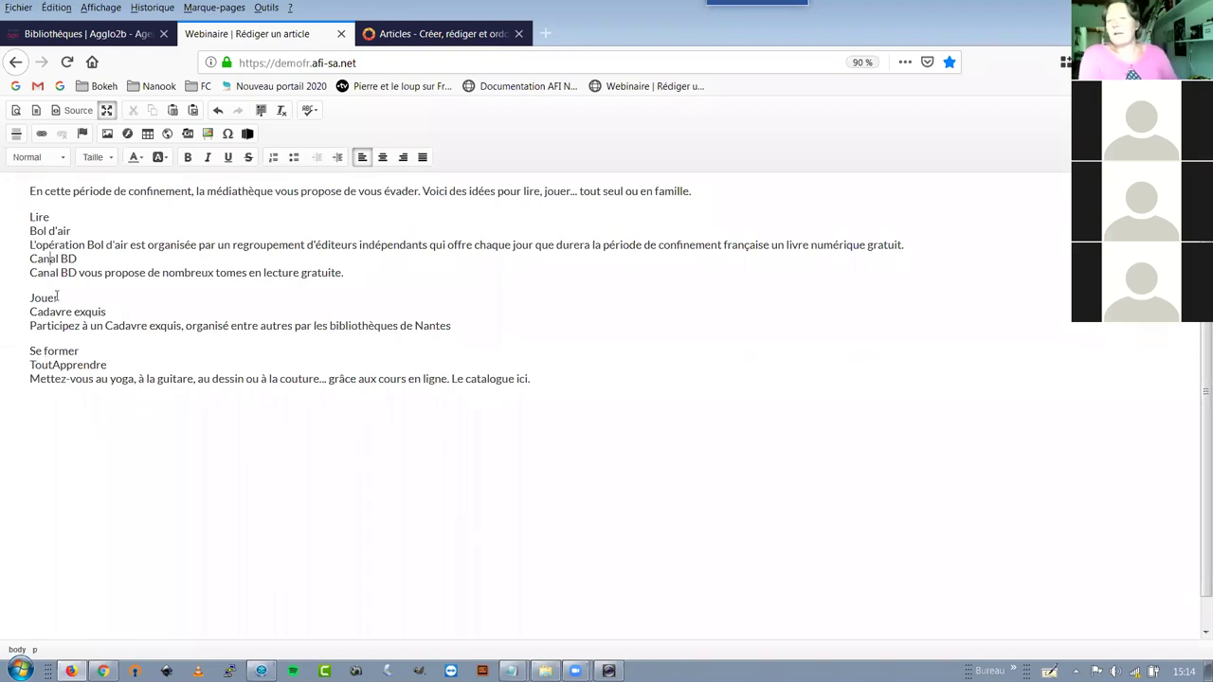
left_click(51, 217)
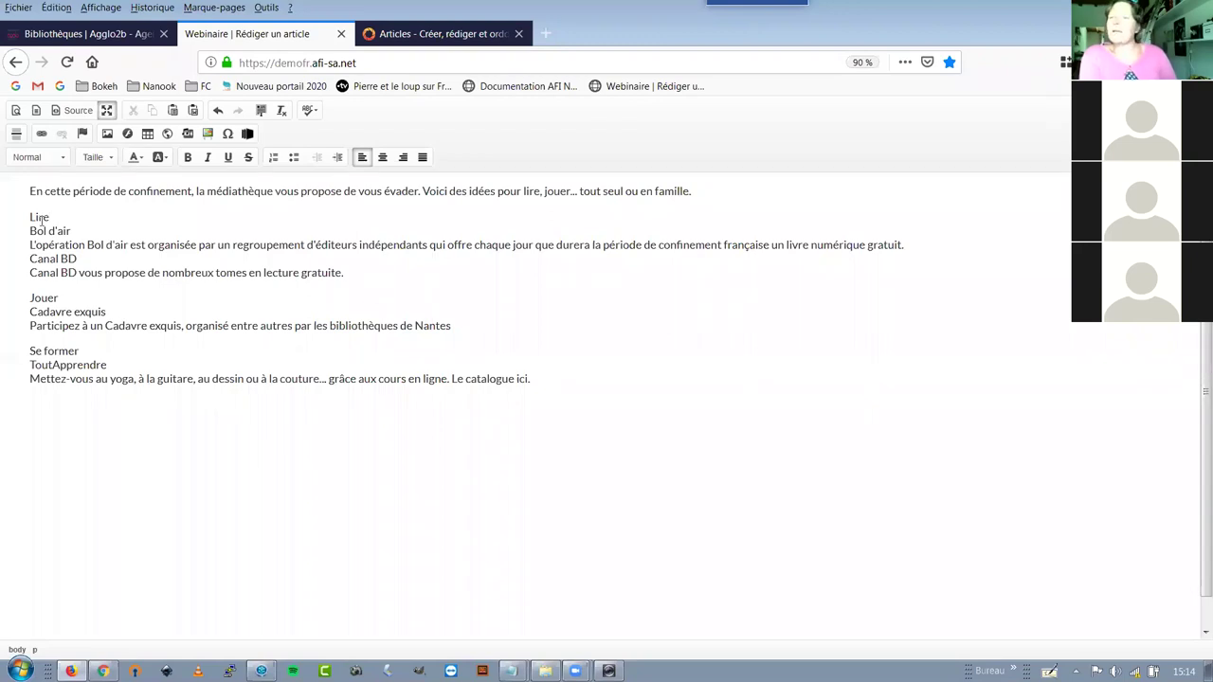
Apply the Titre 1 style starting at Lire, then bring the Notepad draft back up
left_click_drag(50, 217, 28, 216)
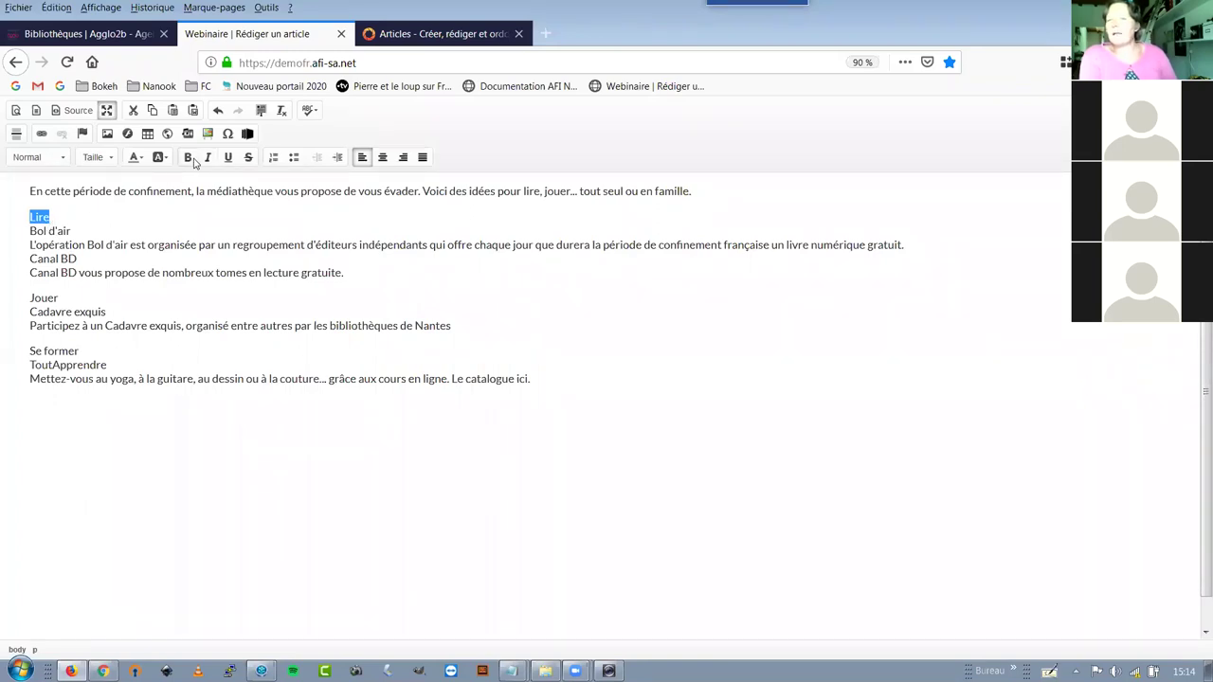
left_click(31, 217)
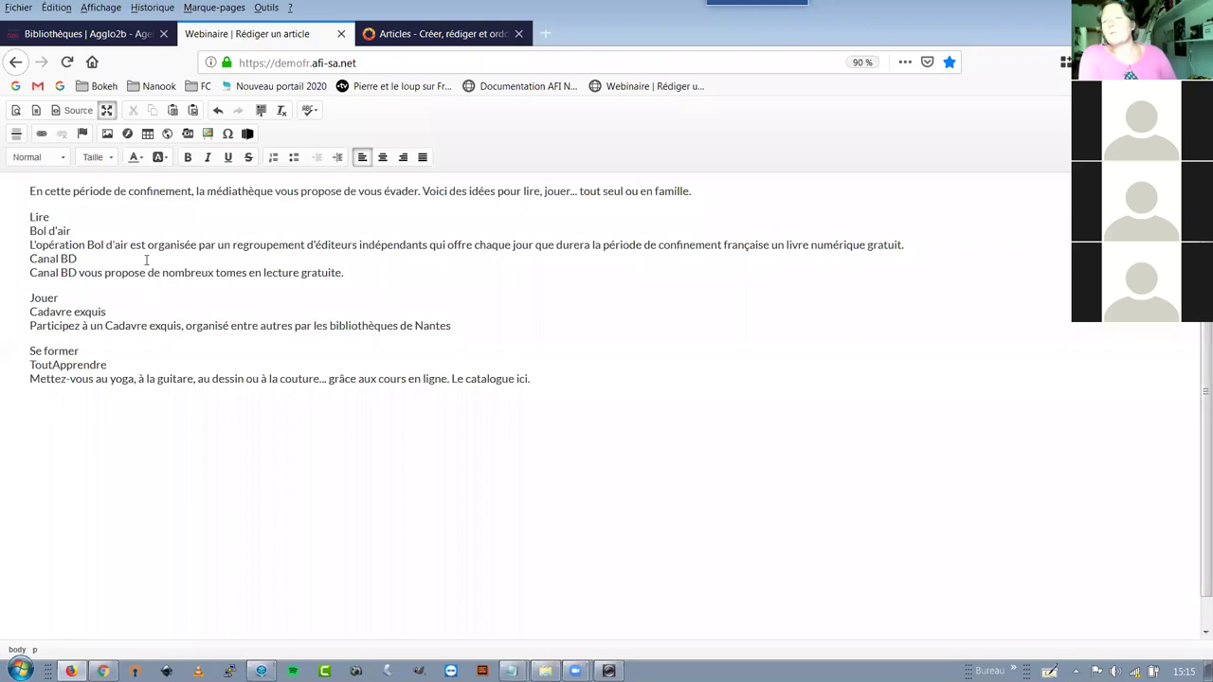
left_click(31, 217)
left_click(63, 159)
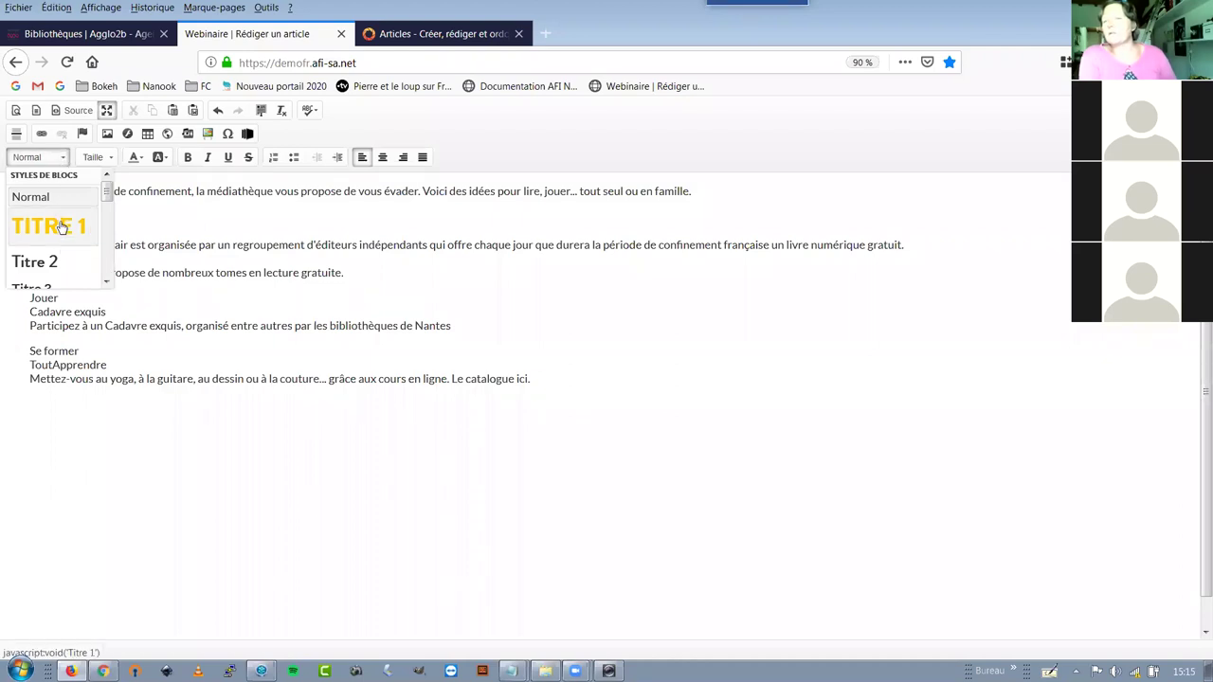
left_click(61, 227)
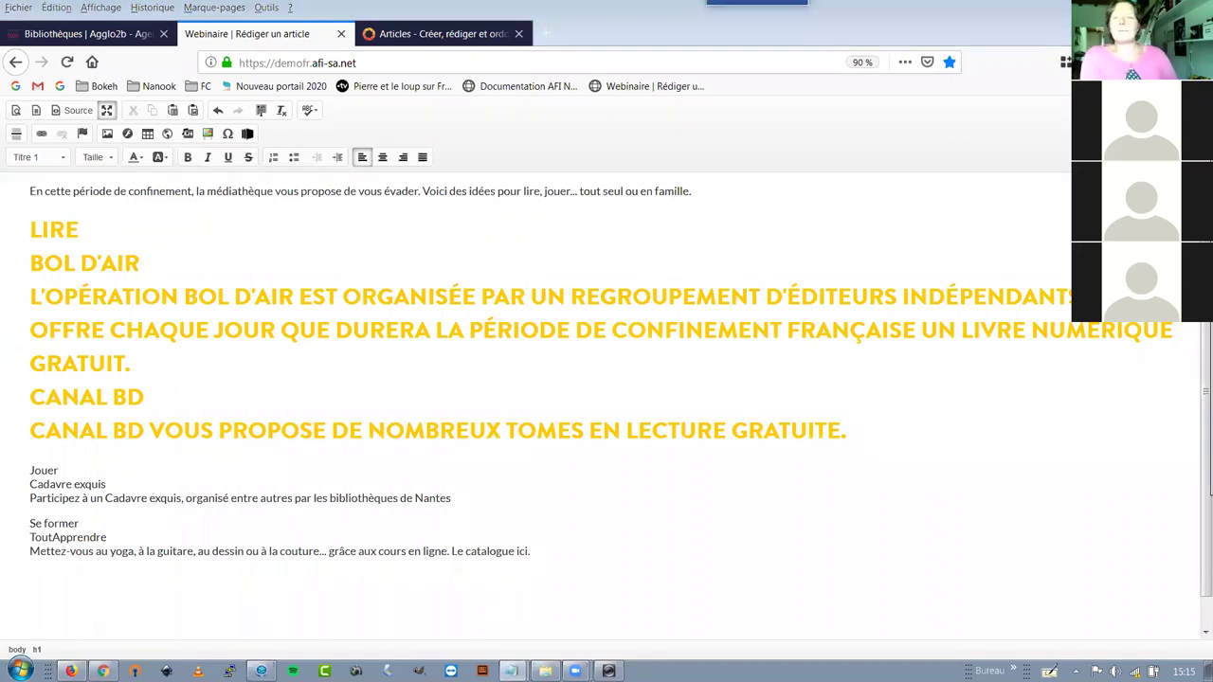
key("alt+Tab")
left_click(368, 212)
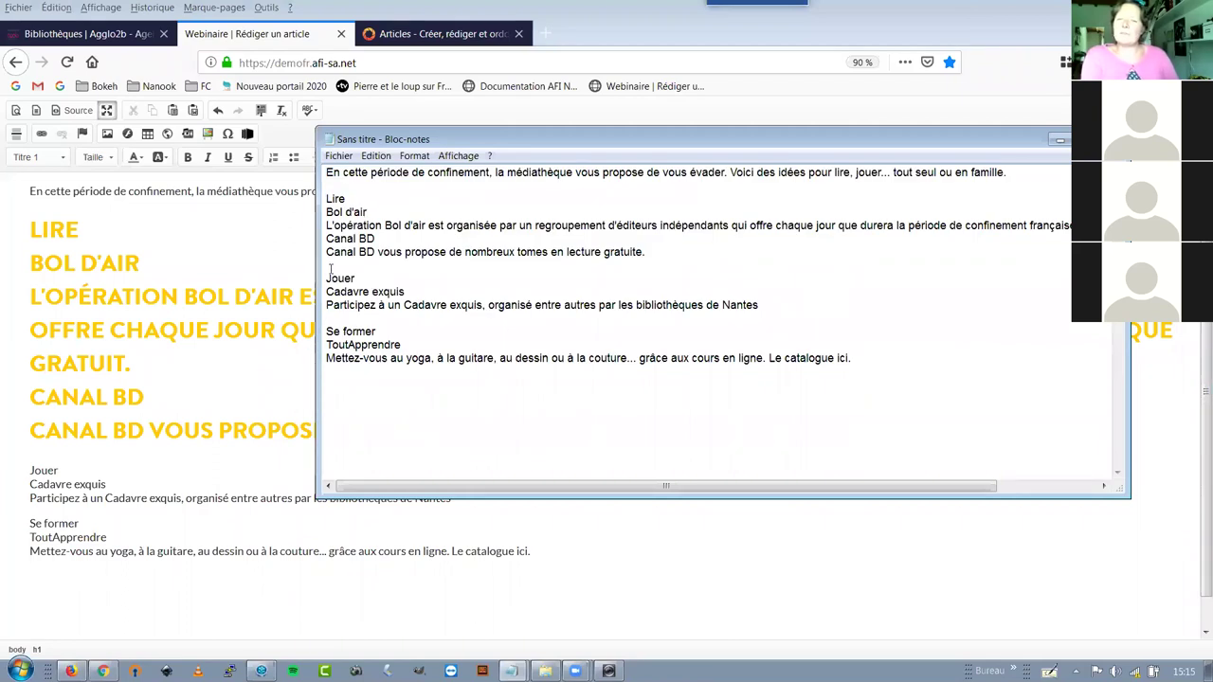
Check the Lire and Bol d'air lines in the Notepad draft, then return to the Bokeh editor
left_click(345, 198)
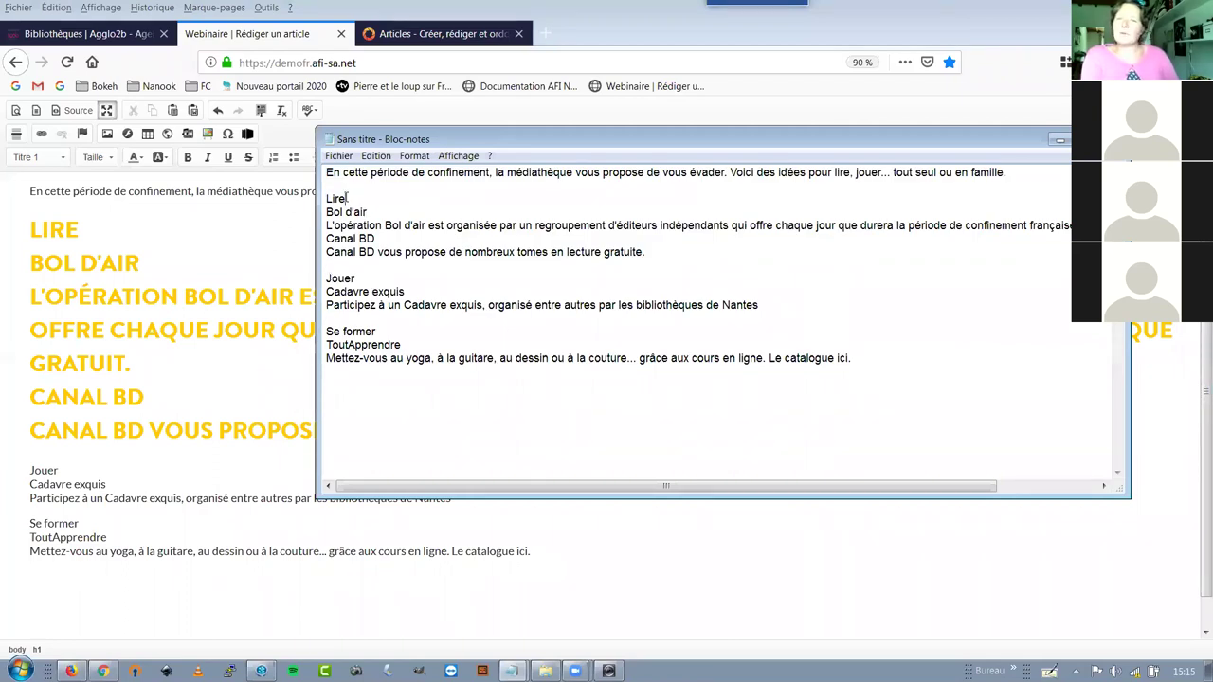
left_click(368, 214, "shift")
key("shift+Up")
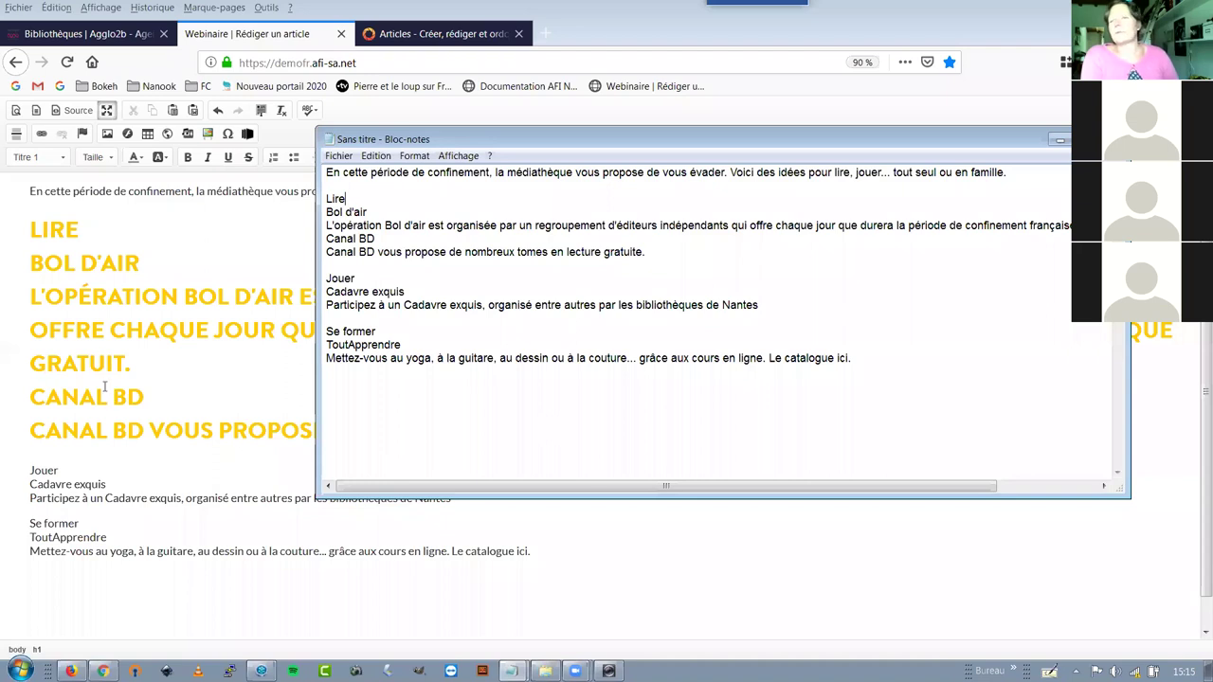
left_click(60, 238)
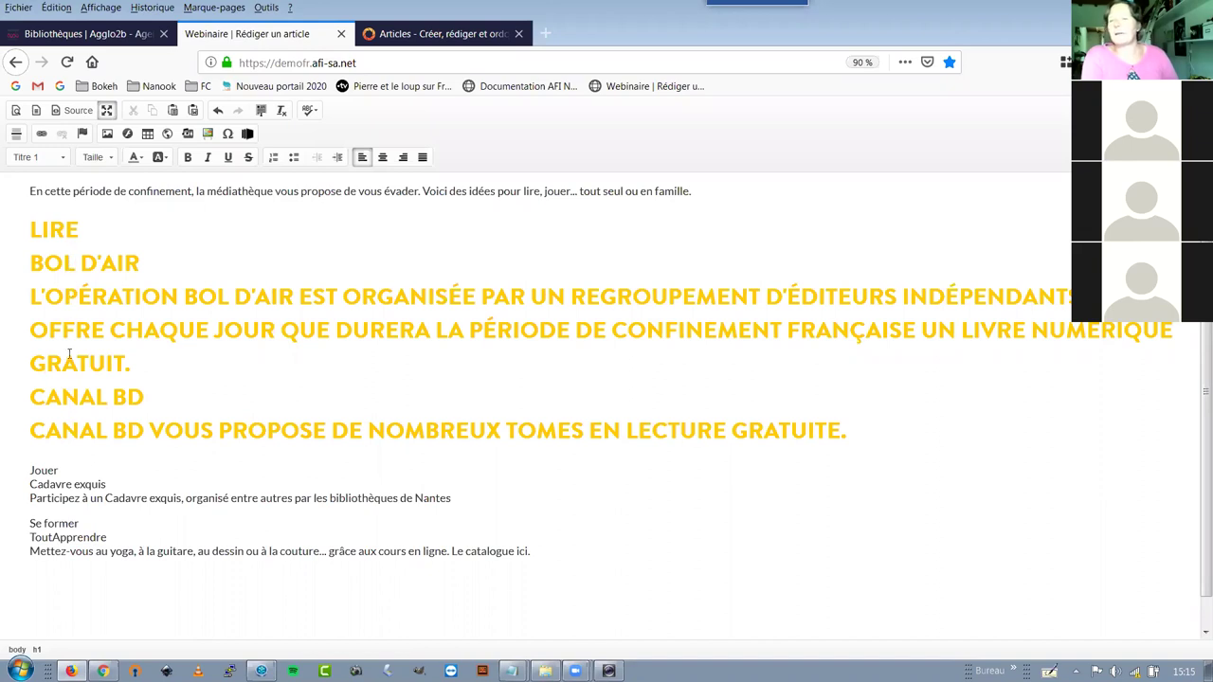
Reset the text to Normal and add blank lines after Lire, Bol d'air and Canal BD
left_click(52, 159)
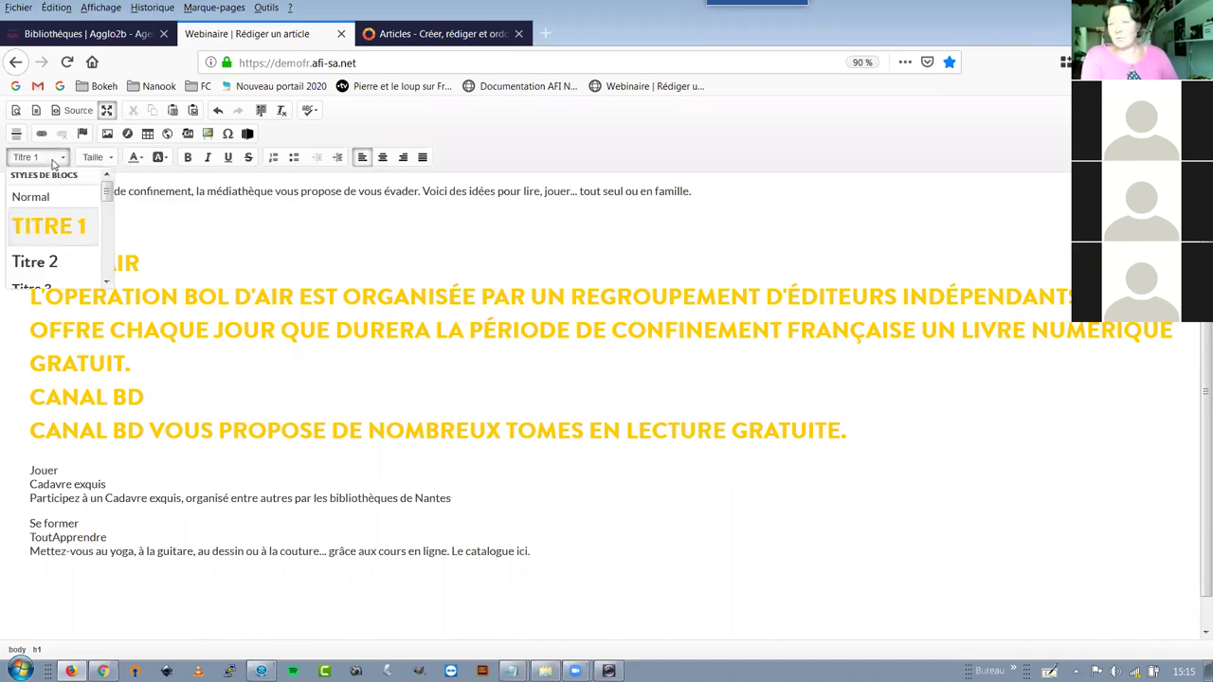
left_click(48, 197)
left_click(66, 221)
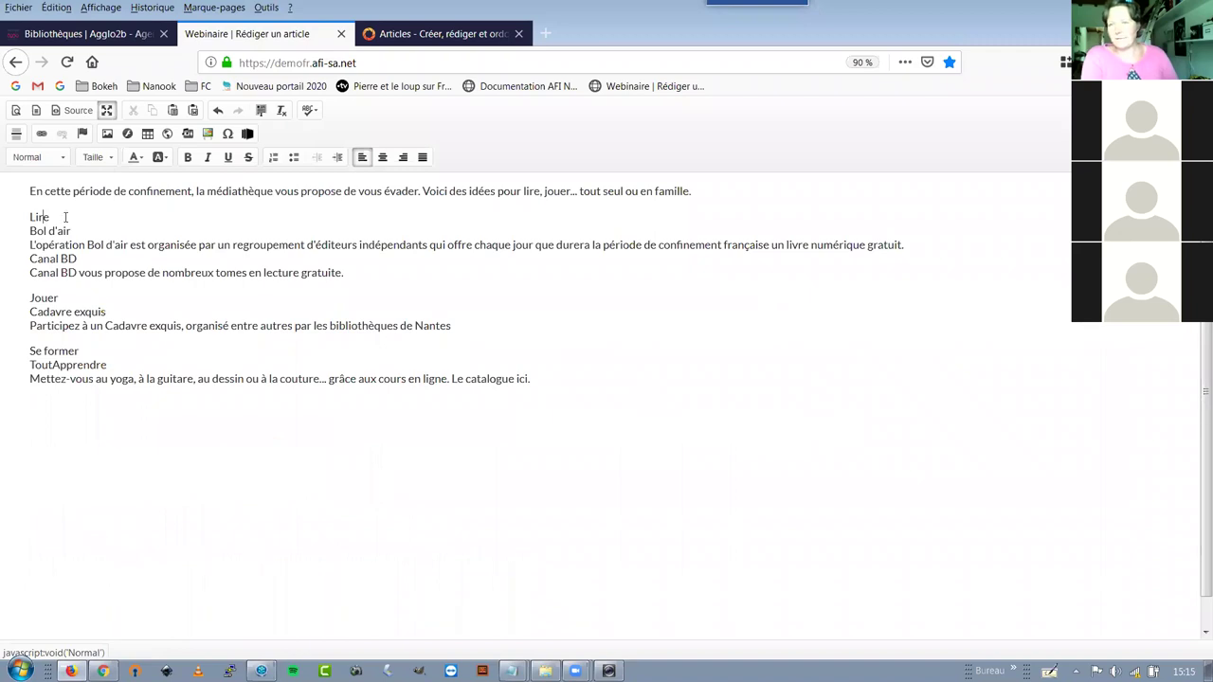
key("Return")
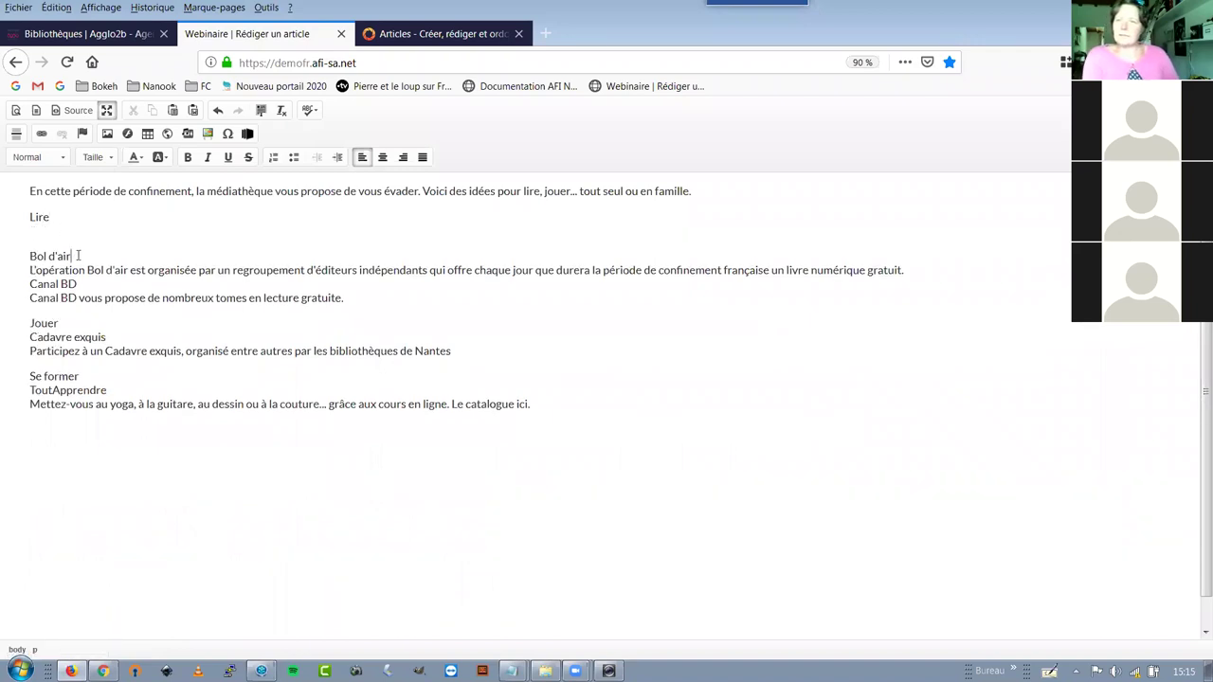
key("Return")
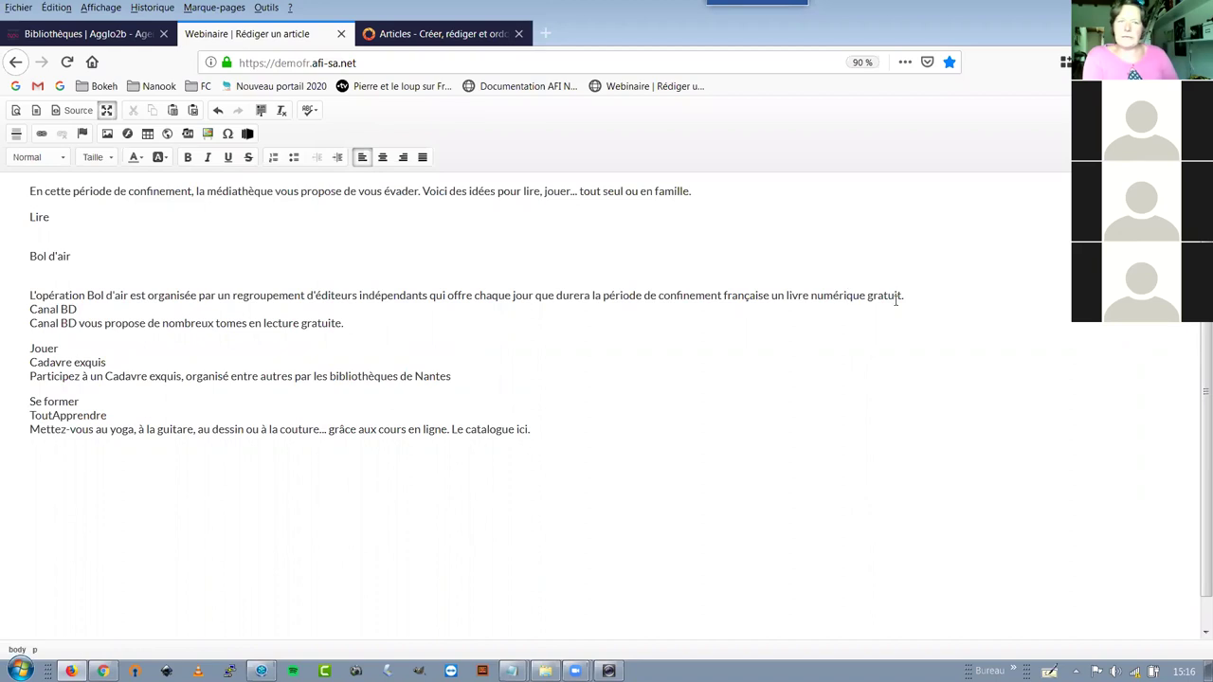
left_click(947, 296)
key("Return")
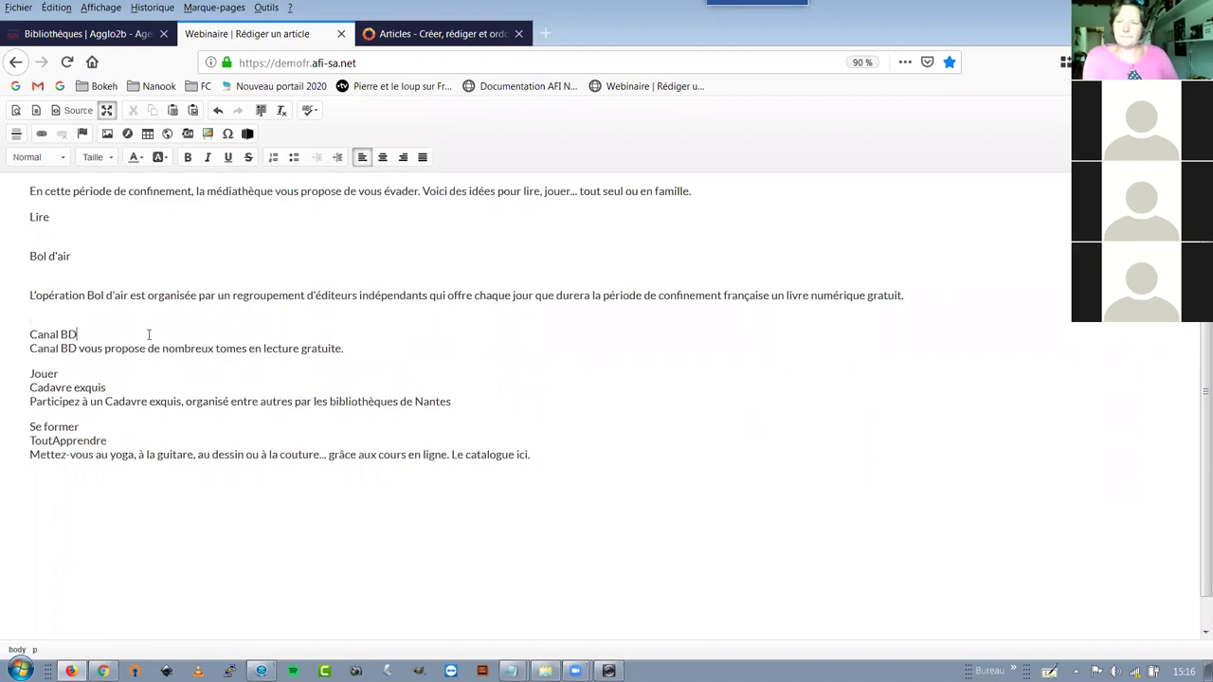
key("Down")
key("End")
key("Return")
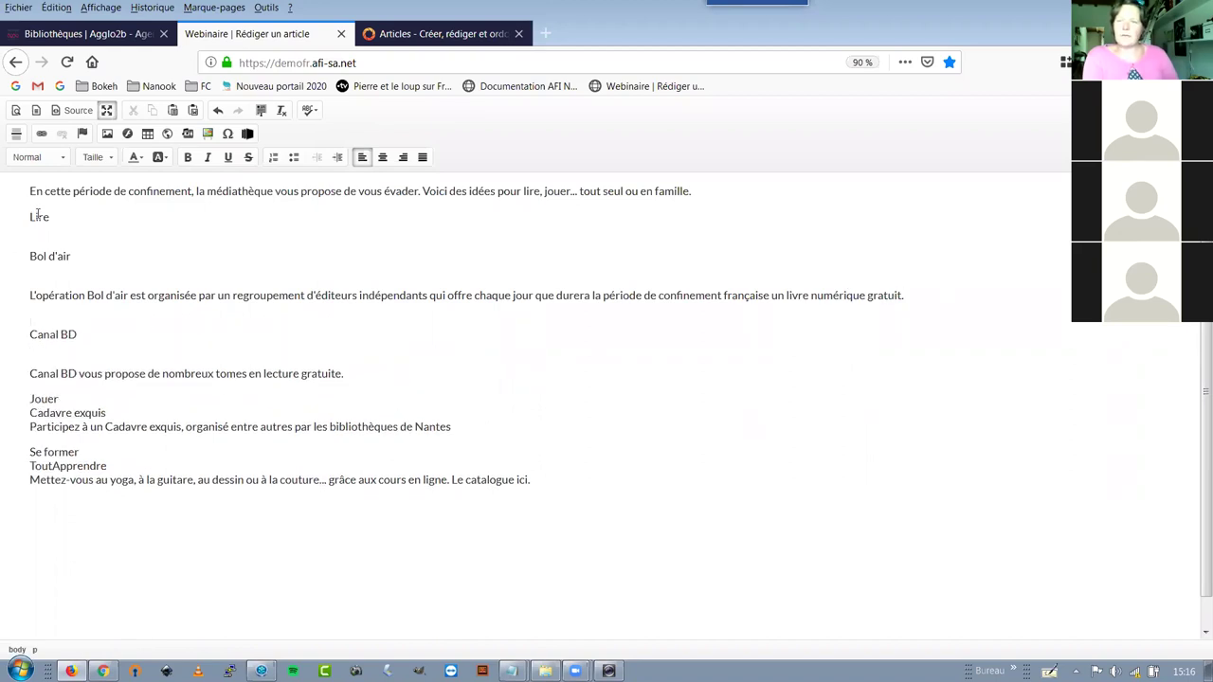
Make Lire a Titre 1 heading and add blank lines after Jouer and Se former
left_click(33, 220)
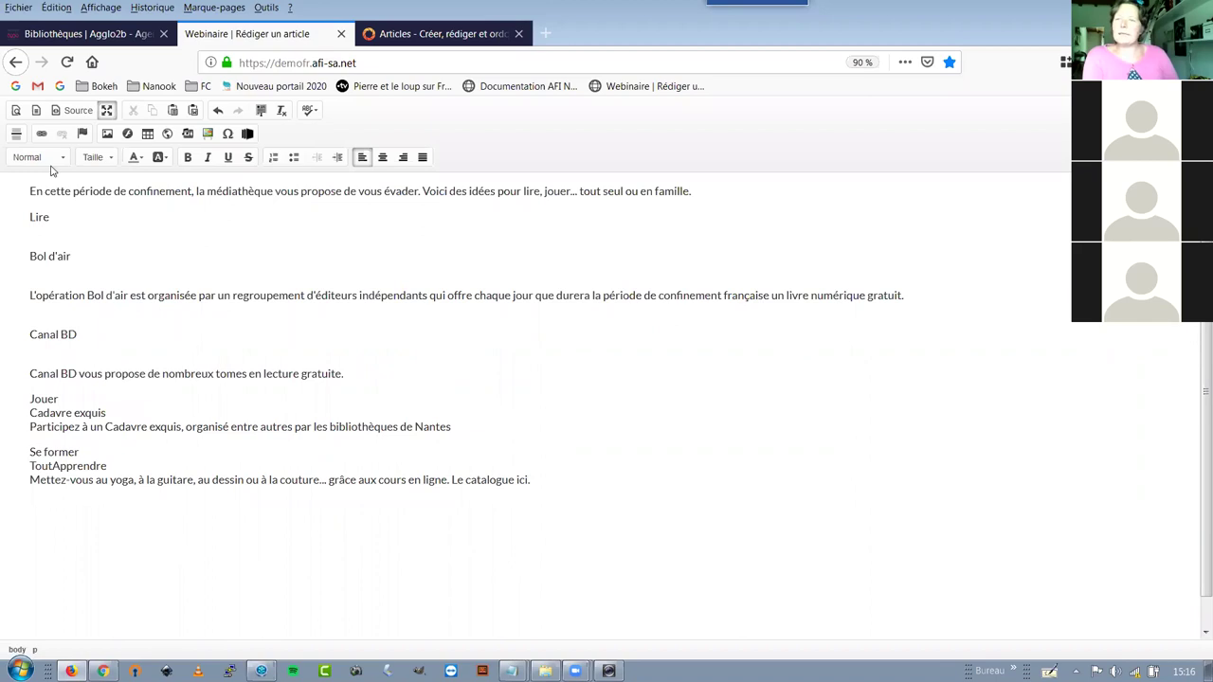
left_click(29, 157)
left_click(43, 225)
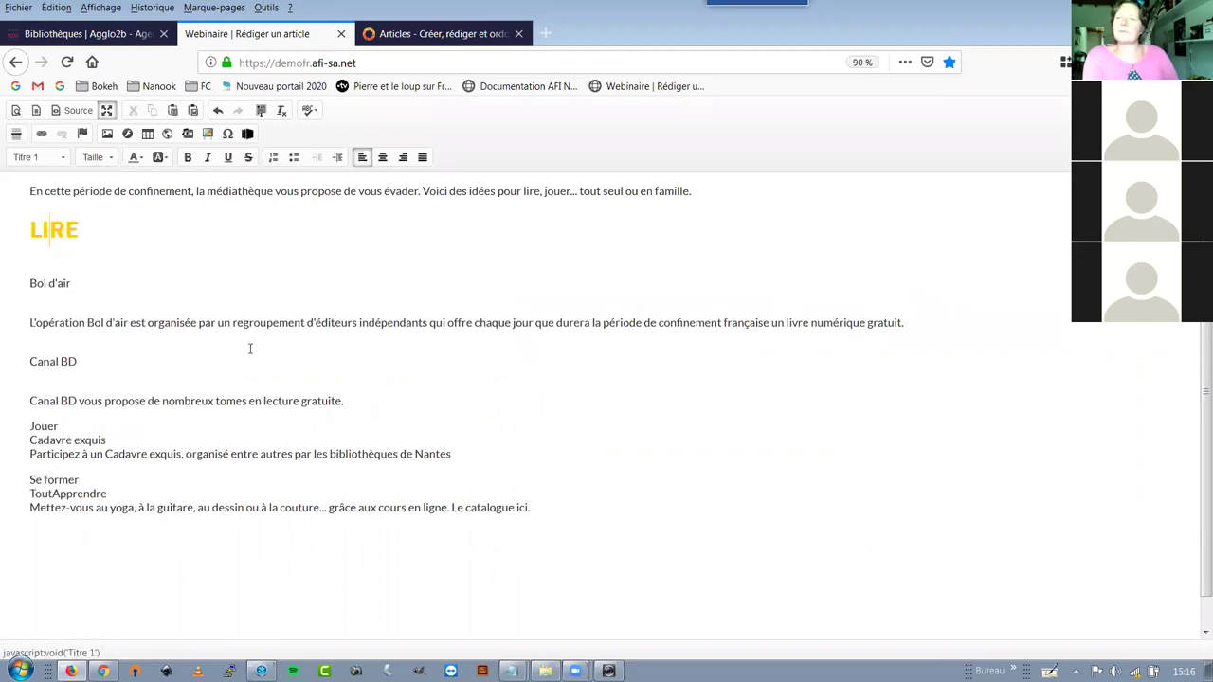
left_click(74, 270)
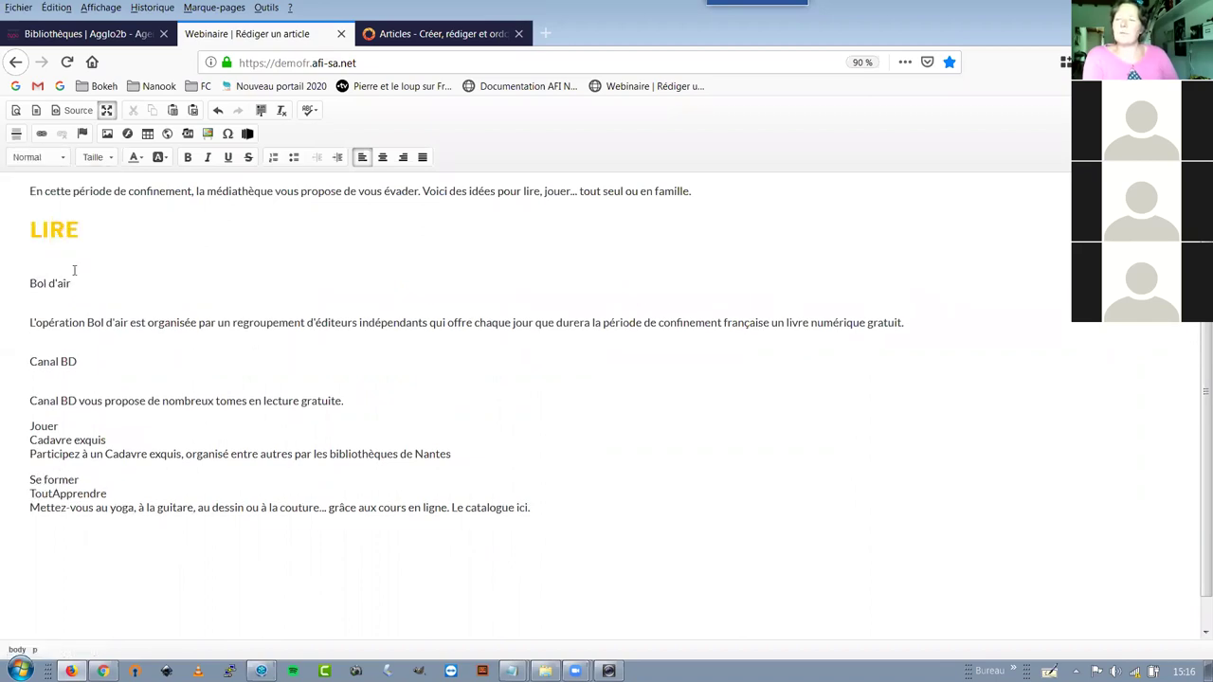
left_click(89, 422)
key("Return")
left_click(97, 504)
key("Return")
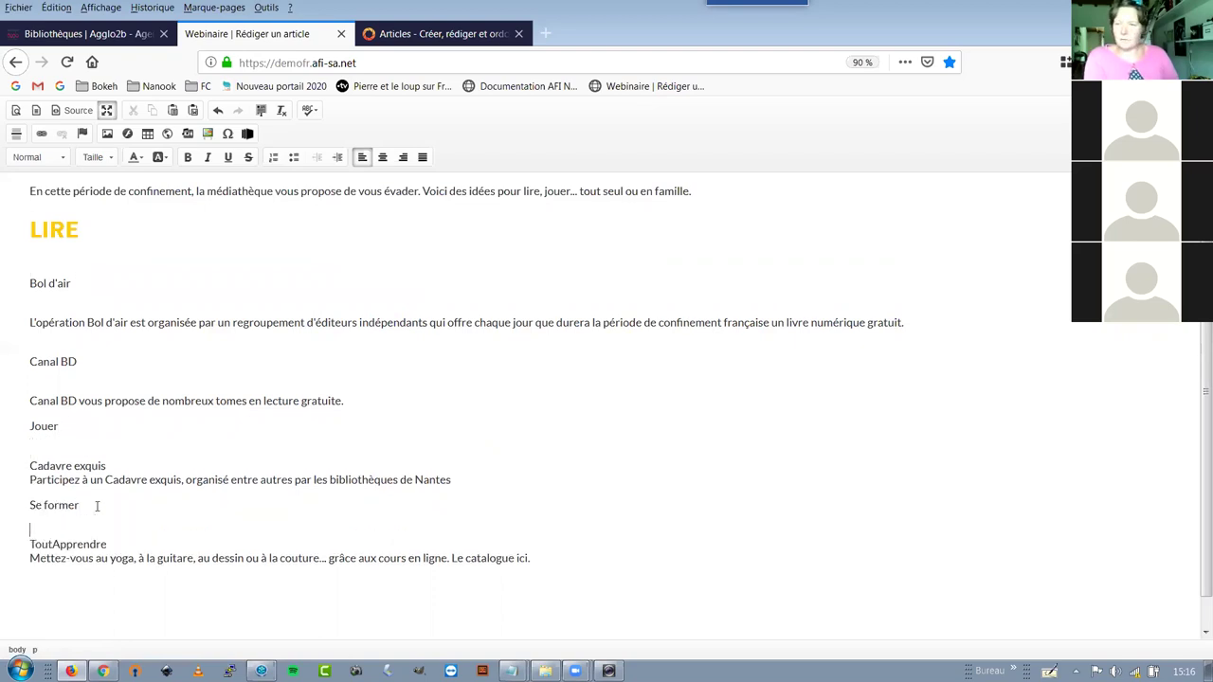
Make Jouer and Se former yellow Titre 1 headings as well
left_click(34, 159)
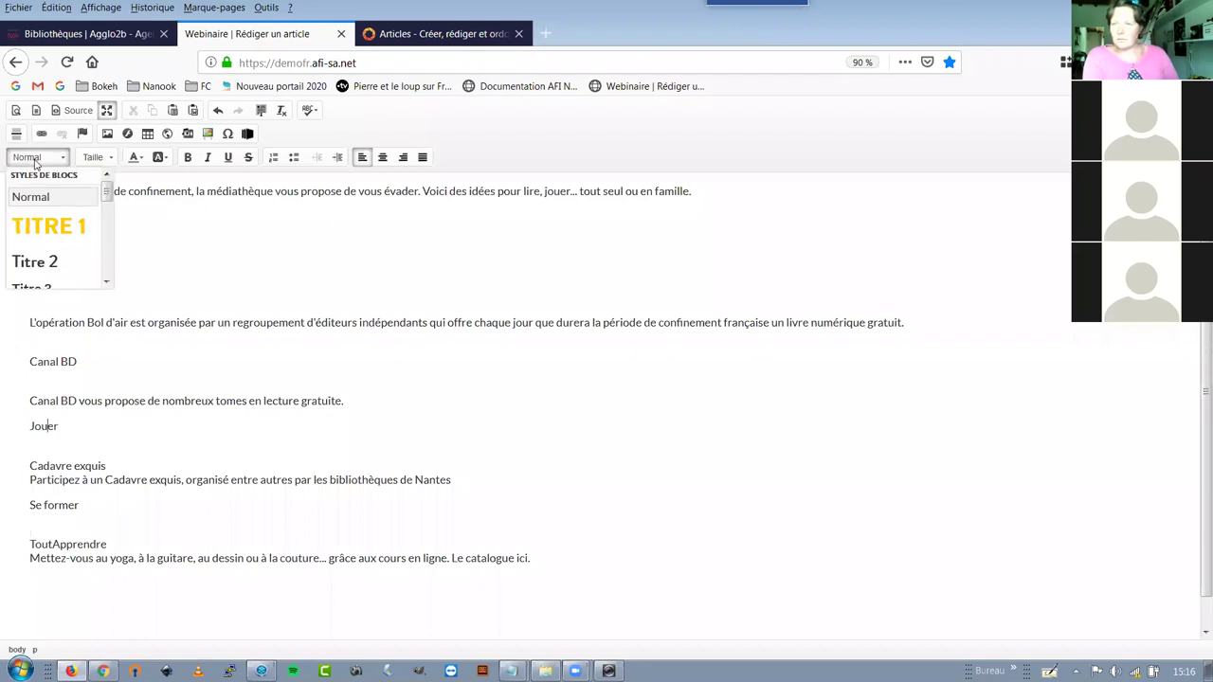
left_click(52, 227)
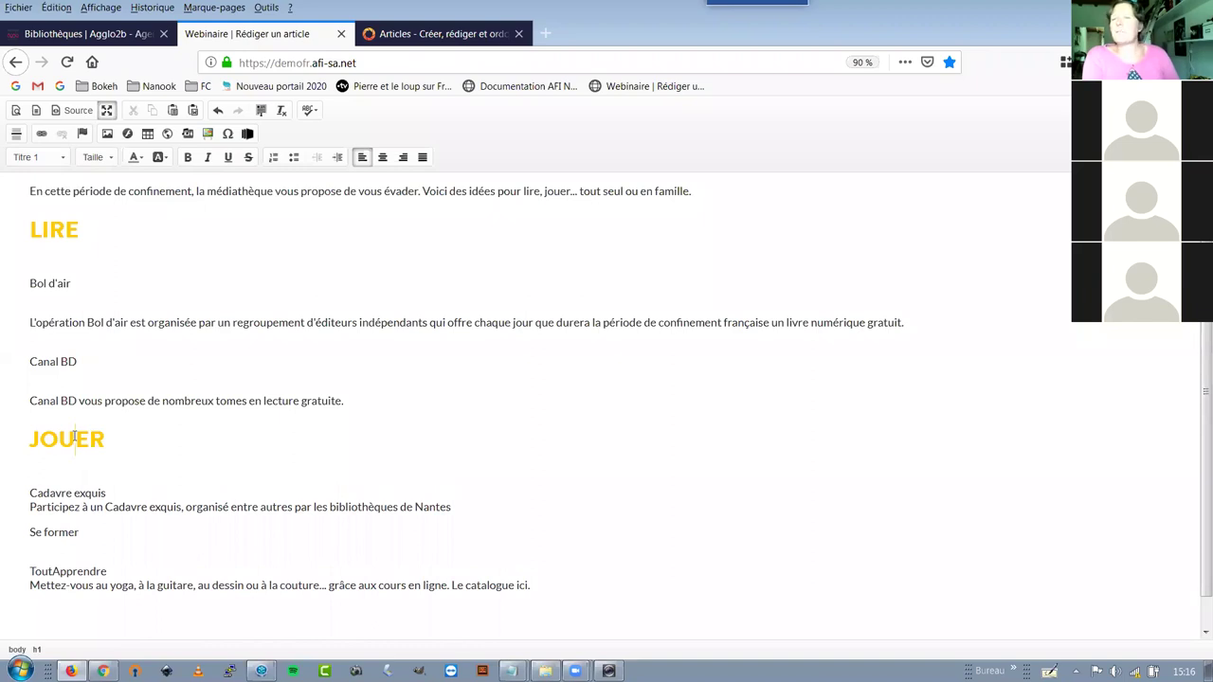
left_click(57, 531)
left_click(49, 157)
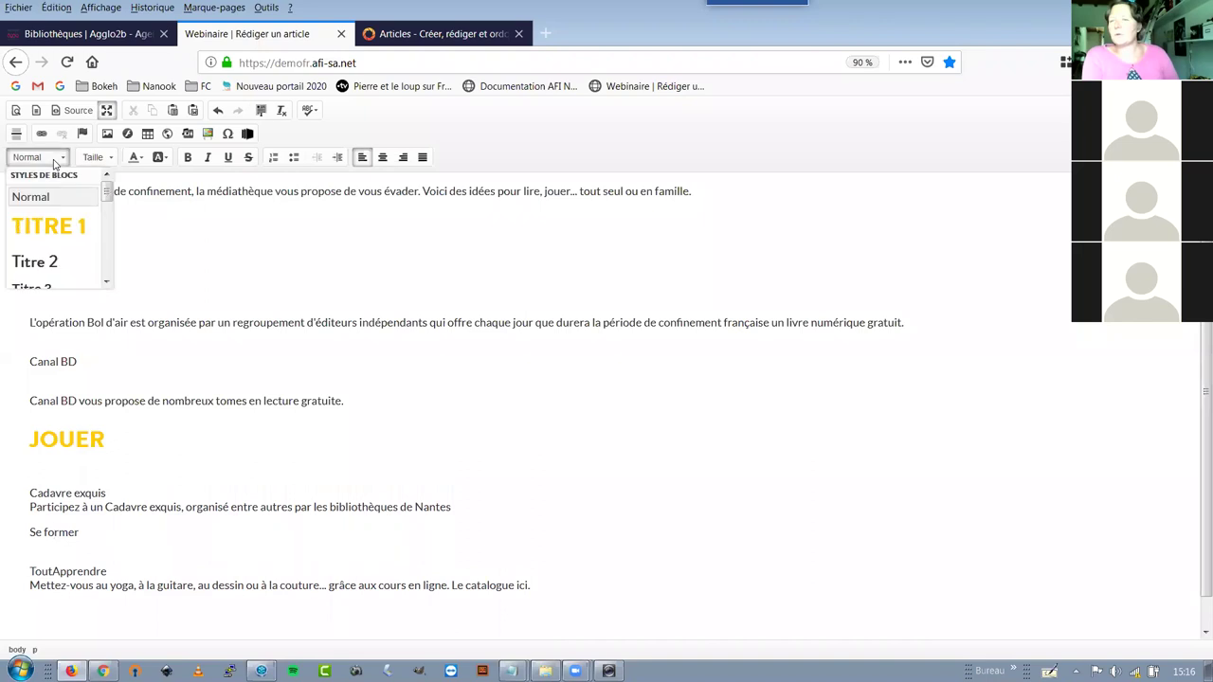
left_click(56, 228)
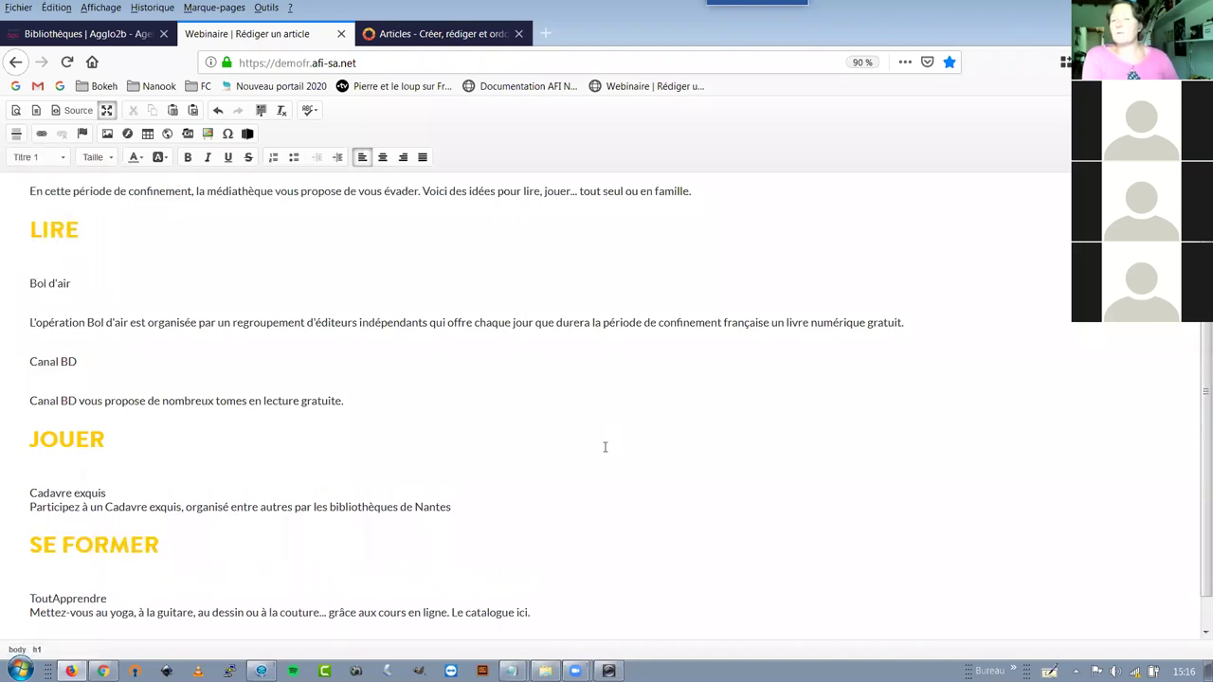
left_click(40, 261)
Remove the blank line under LIRE and make Bol d'air and Canal BD Titre 2 subheadings
key("Delete")
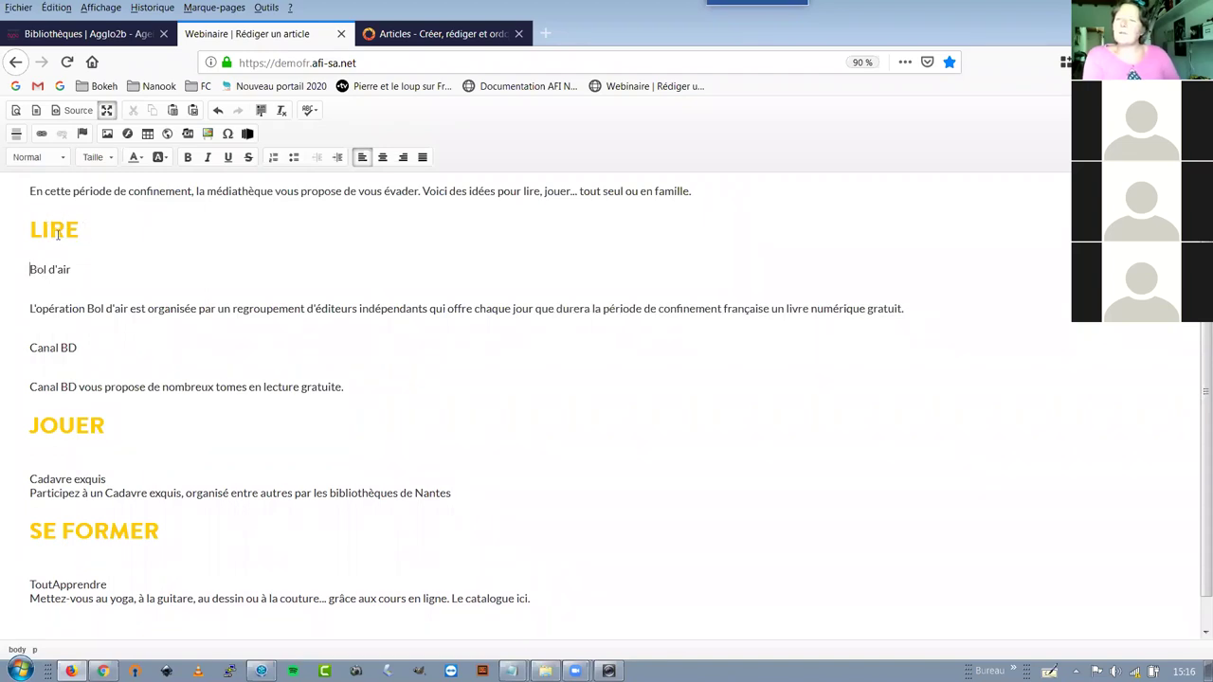
left_click(92, 428)
left_click(58, 348)
left_click(60, 349)
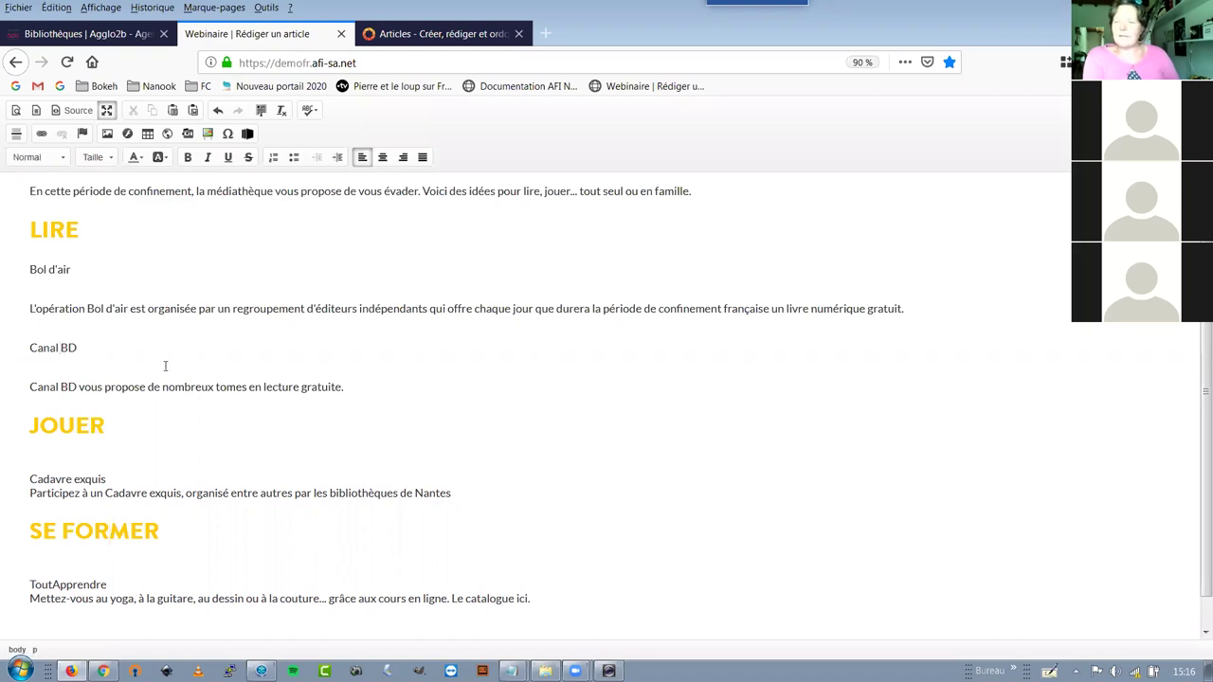
left_click(44, 281)
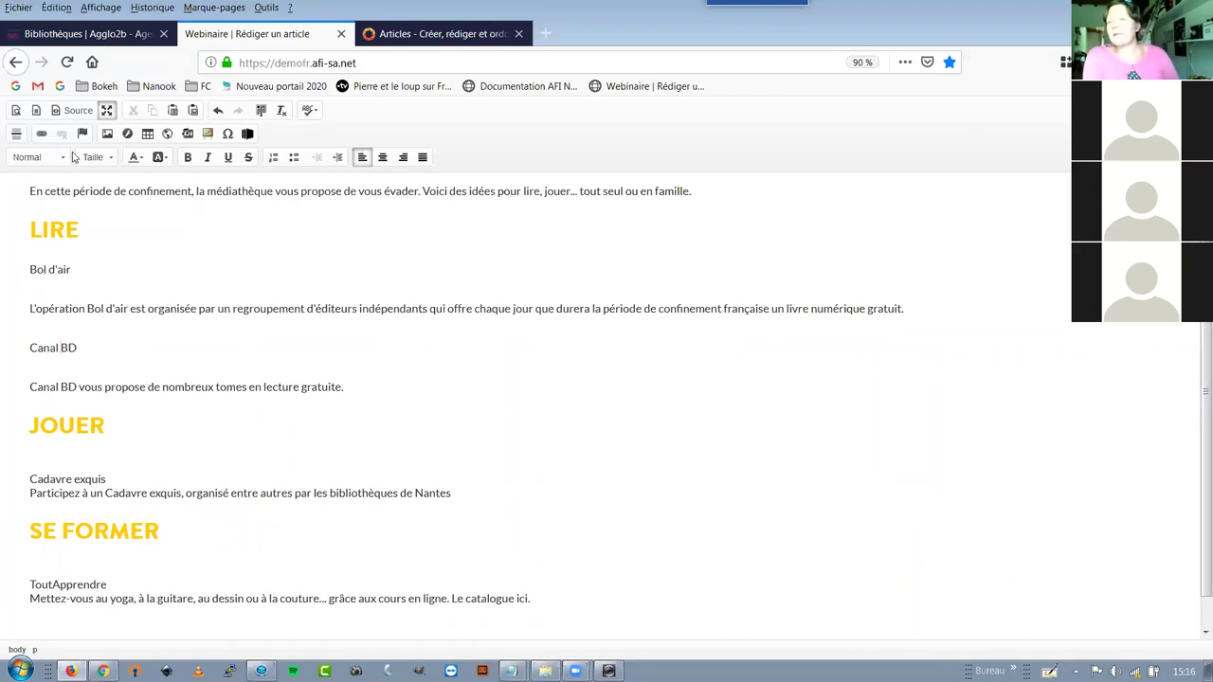
left_click(64, 161)
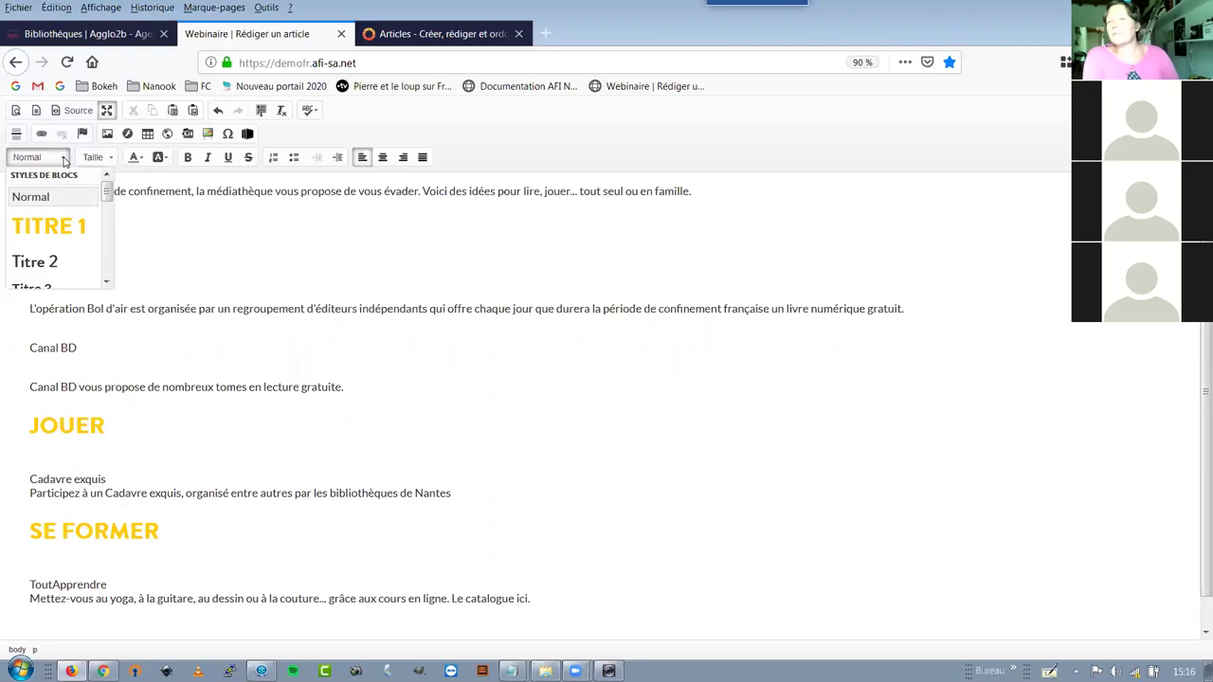
left_click(54, 266)
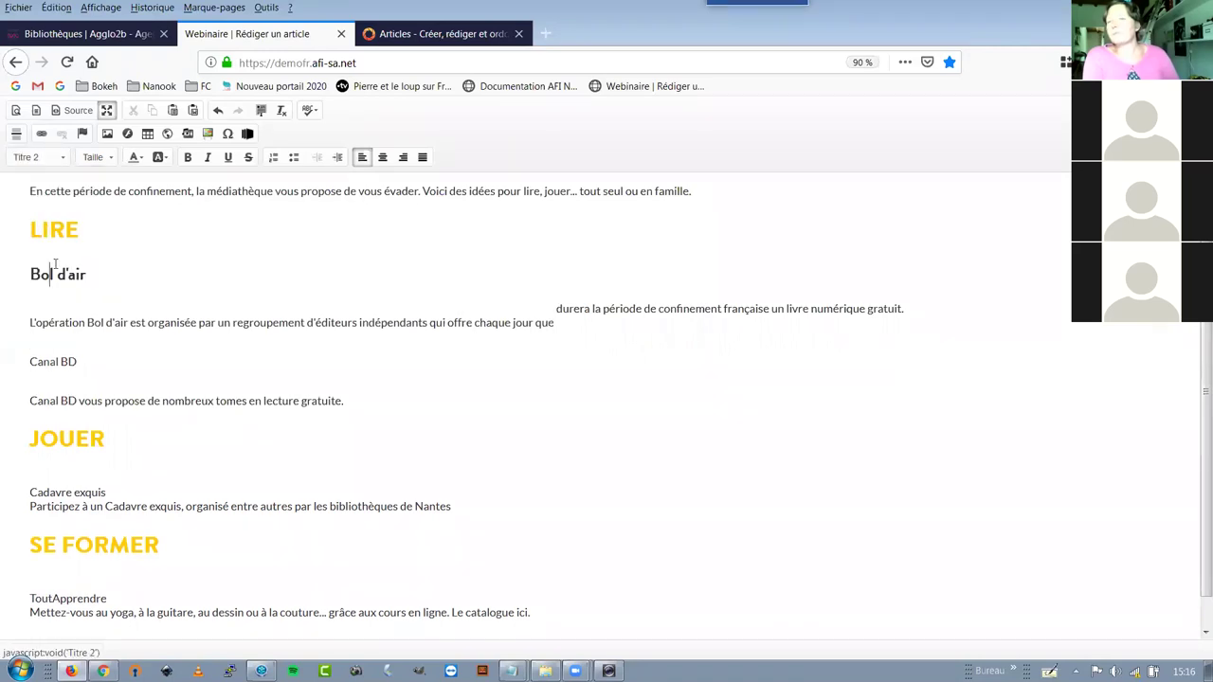
left_click(55, 161)
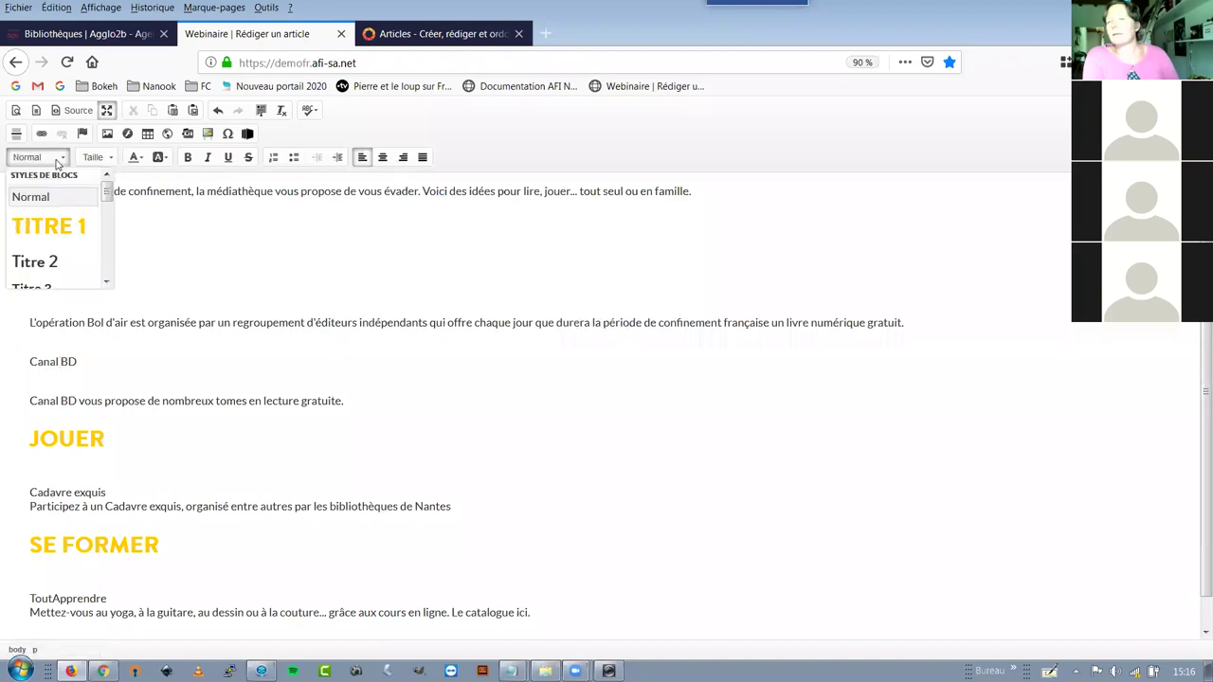
left_click(61, 260)
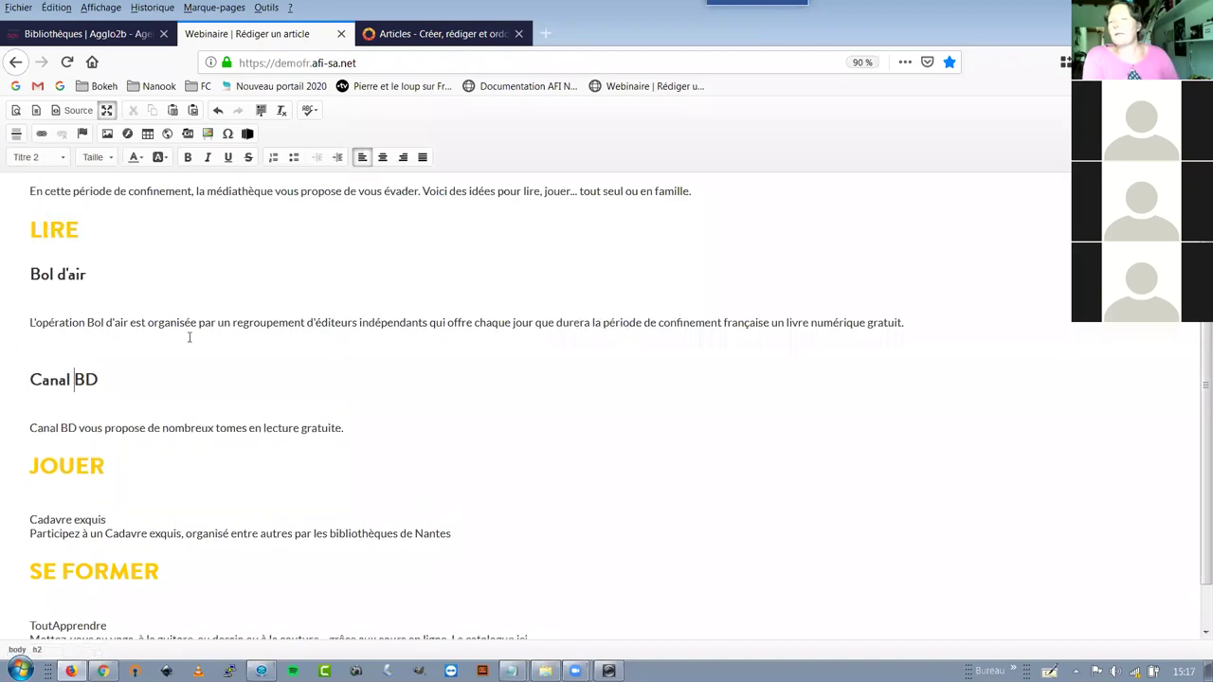
Delete the empty lines above L'opération and under the Canal BD heading
left_click(123, 327)
key("Up")
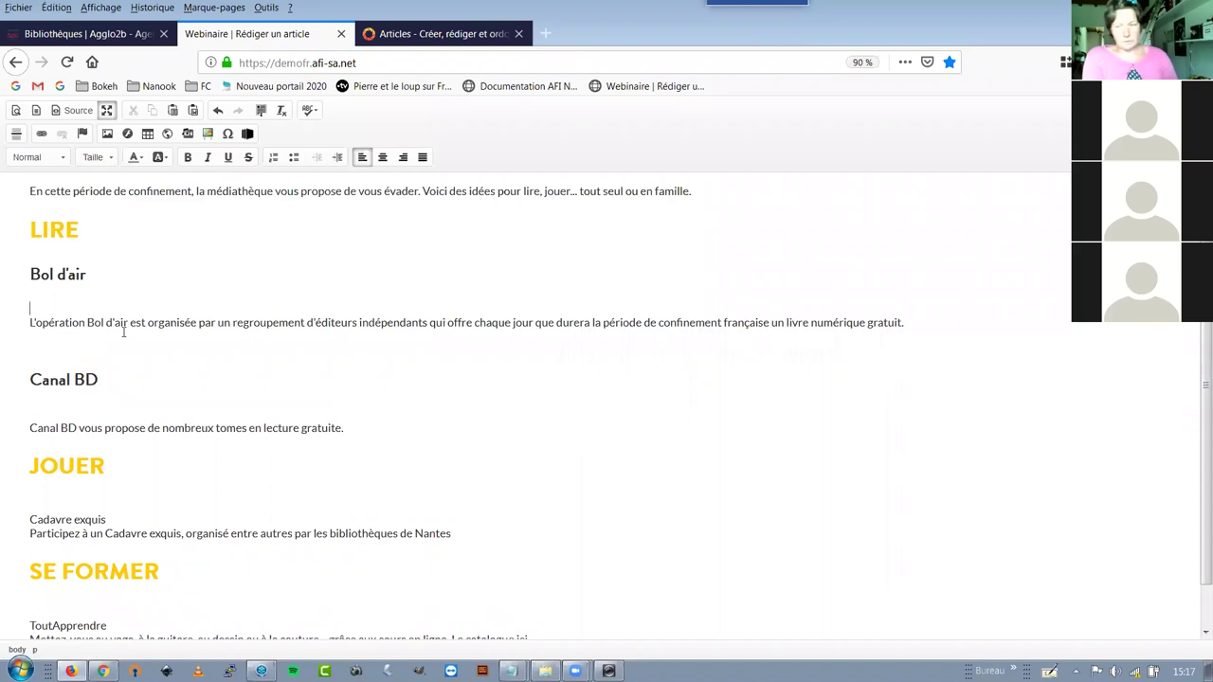
key("Delete")
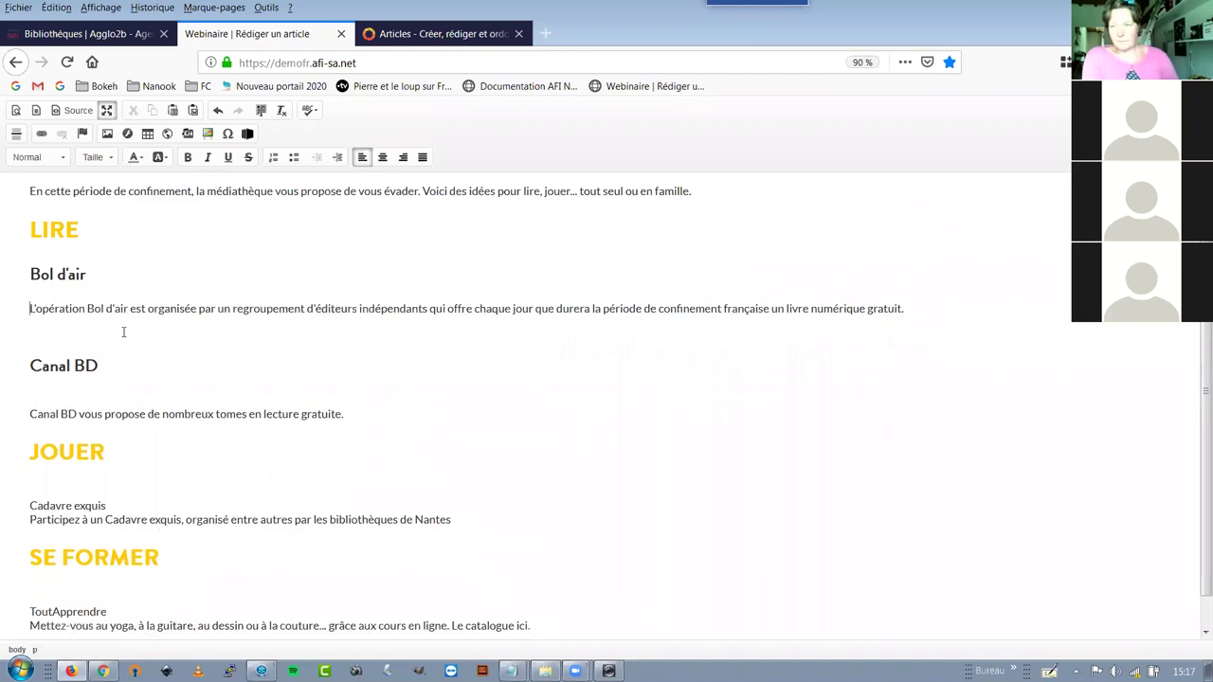
left_click(93, 395)
key("Delete")
left_click(31, 345)
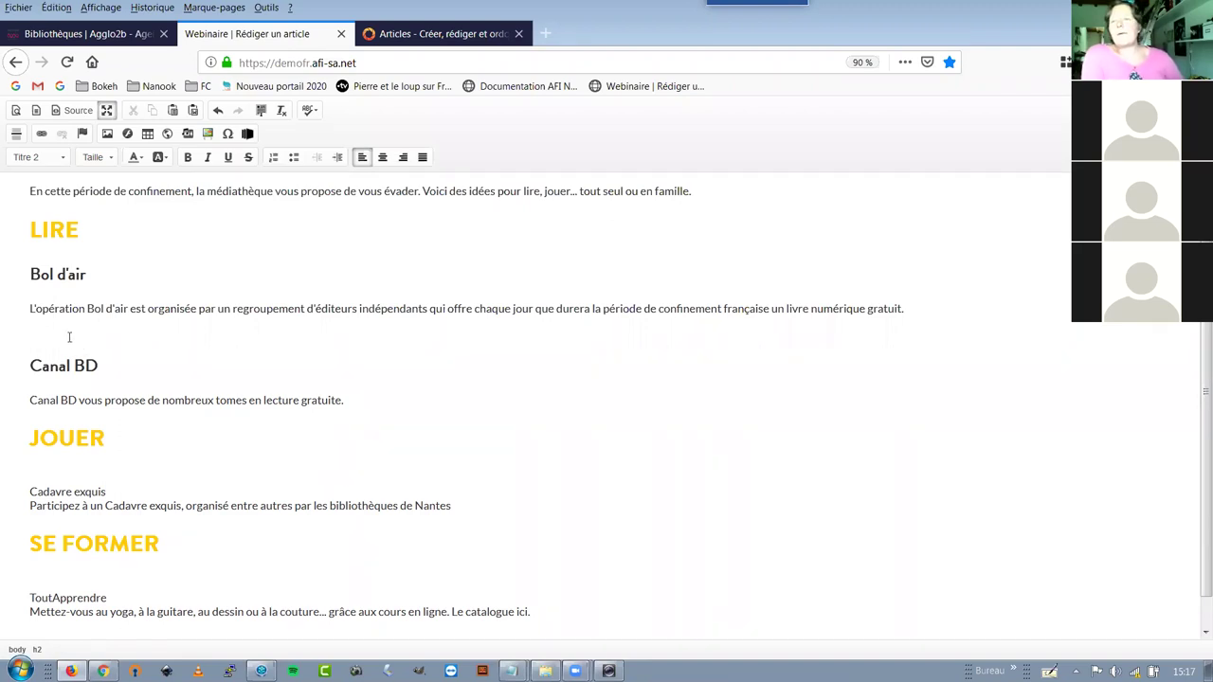
Make Cadavre exquis and ToutApprendre Titre 2 subheadings
left_click(130, 494)
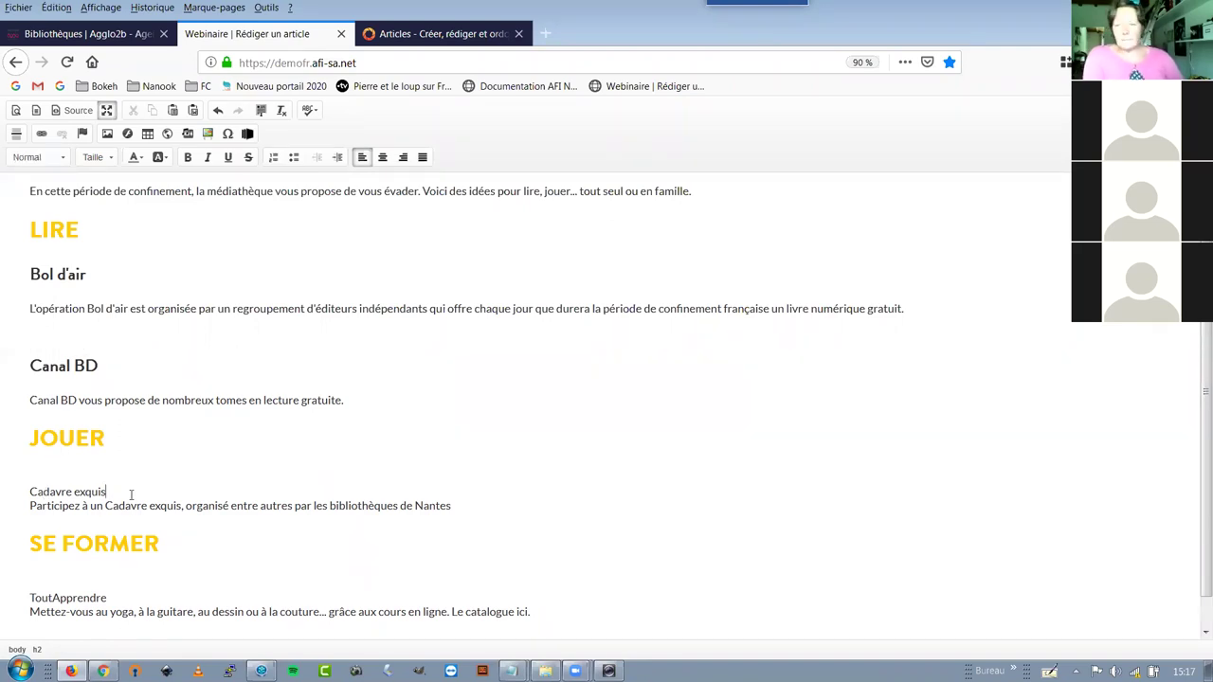
key("Return")
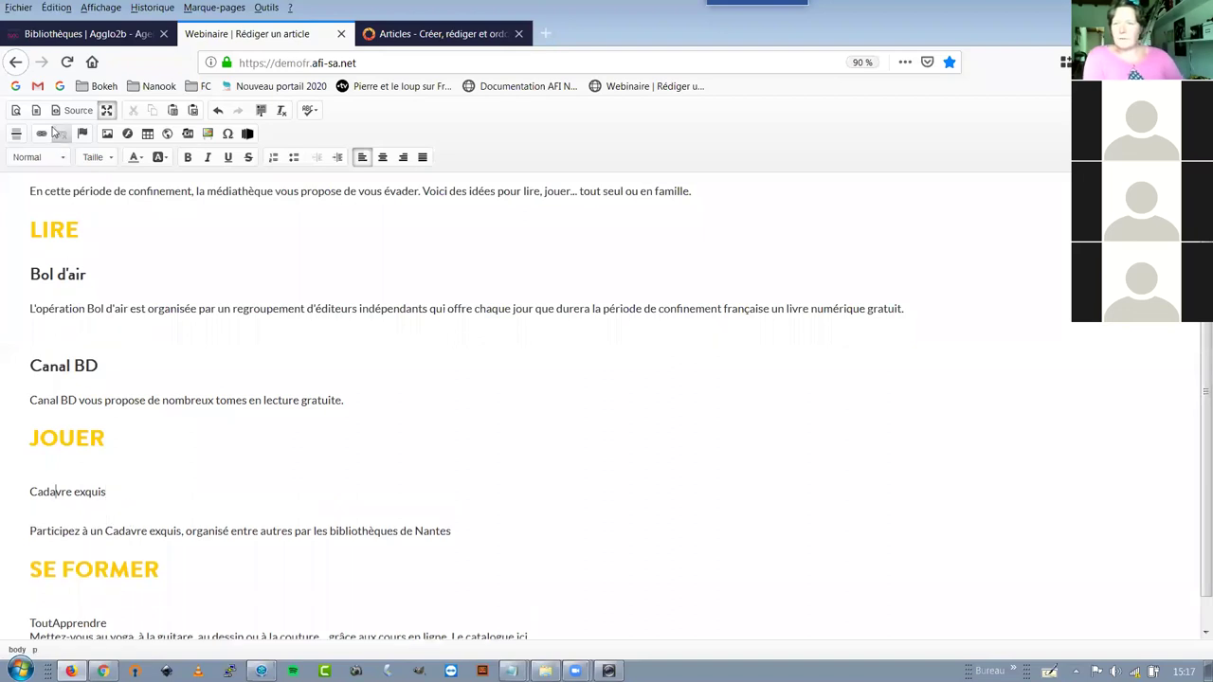
left_click(40, 157)
left_click(53, 264)
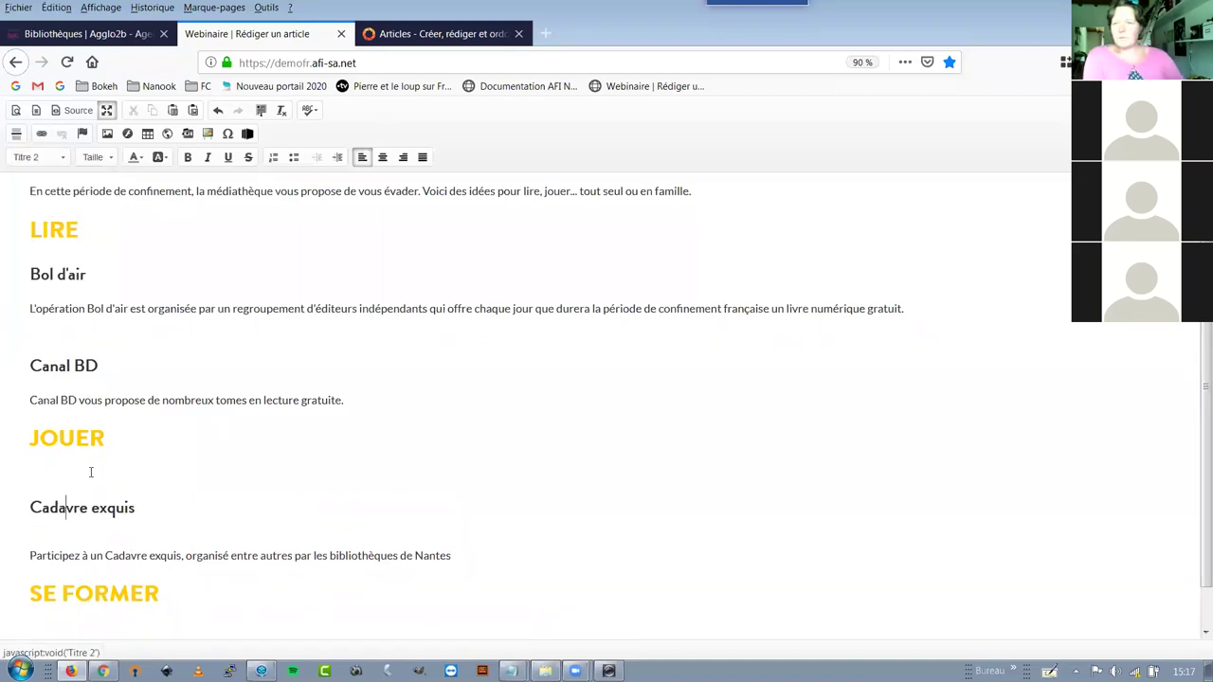
scroll(70, 554, "down", 1)
left_click(113, 582)
key("Return")
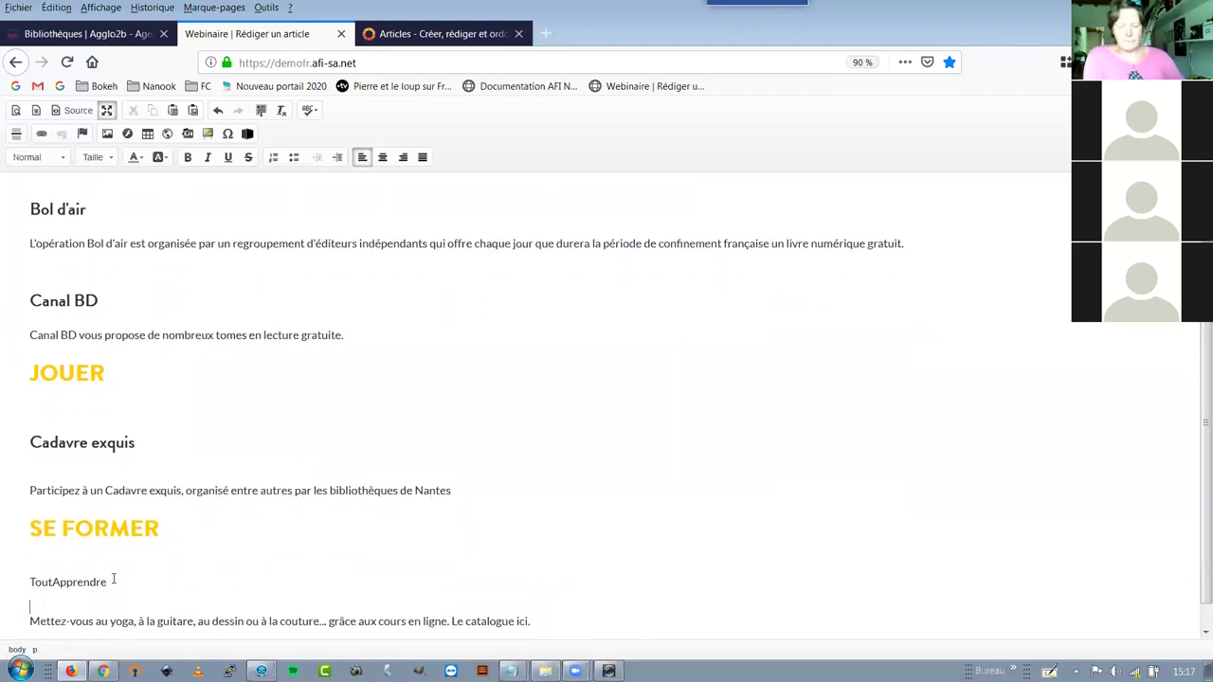
key("Up")
left_click(43, 157)
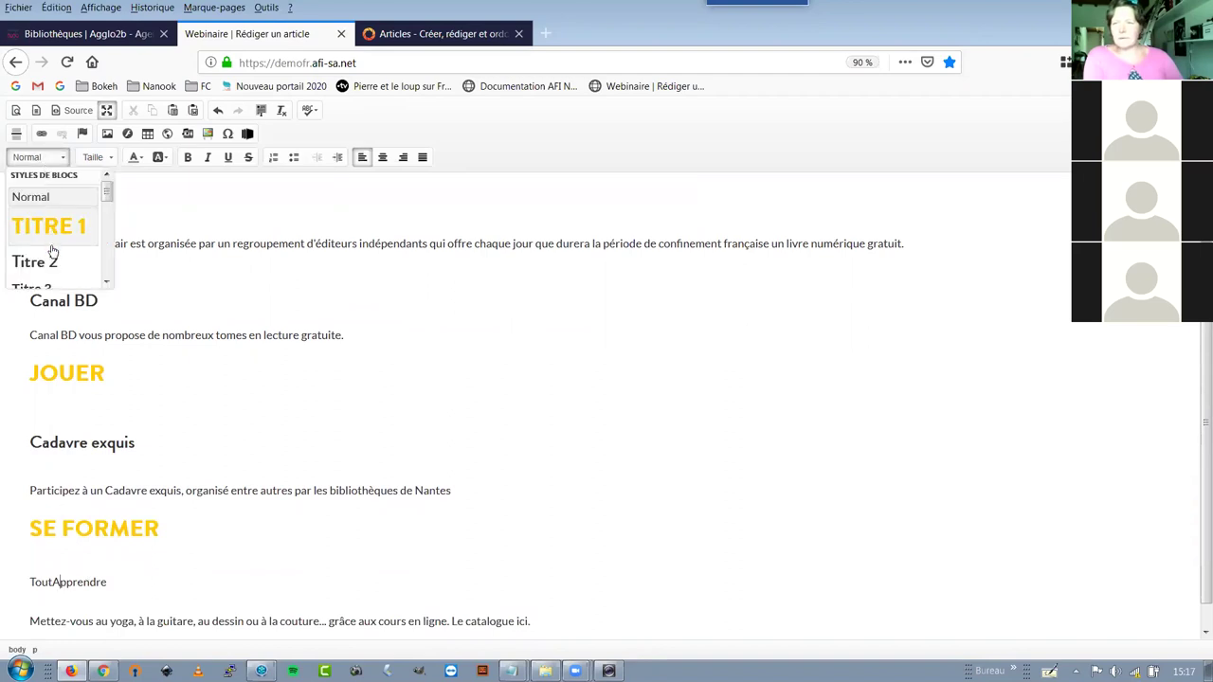
left_click(53, 260)
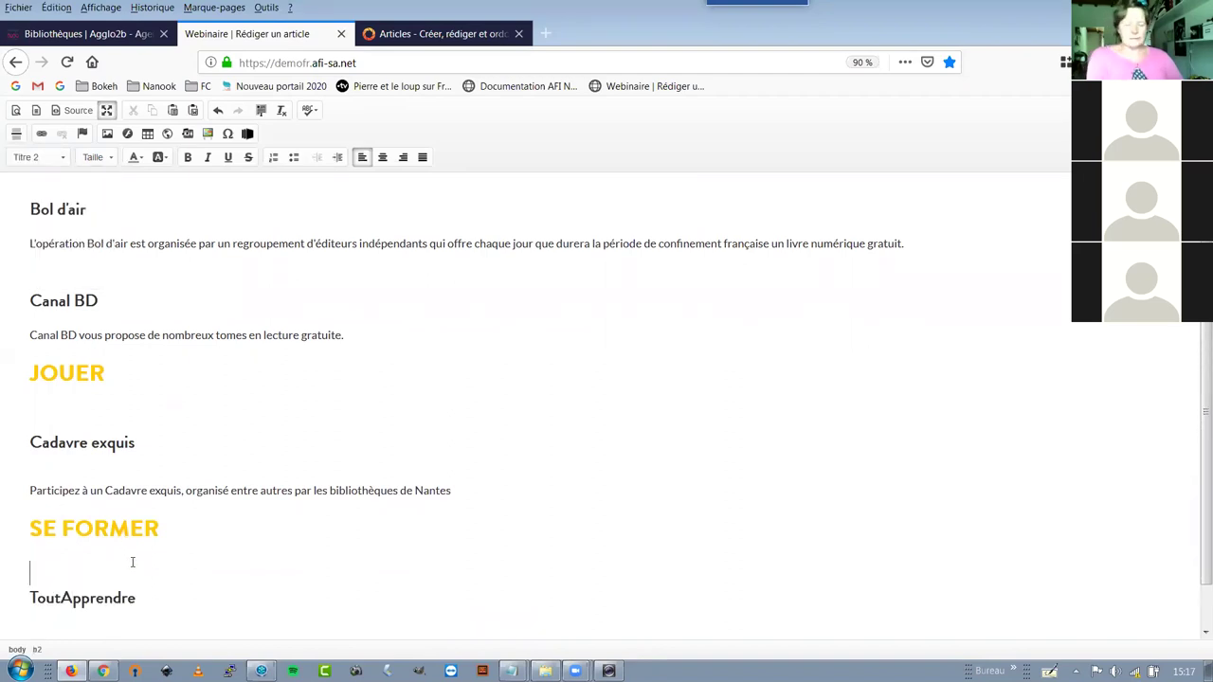
Remove the blank line above Cadavre exquis
key("Delete")
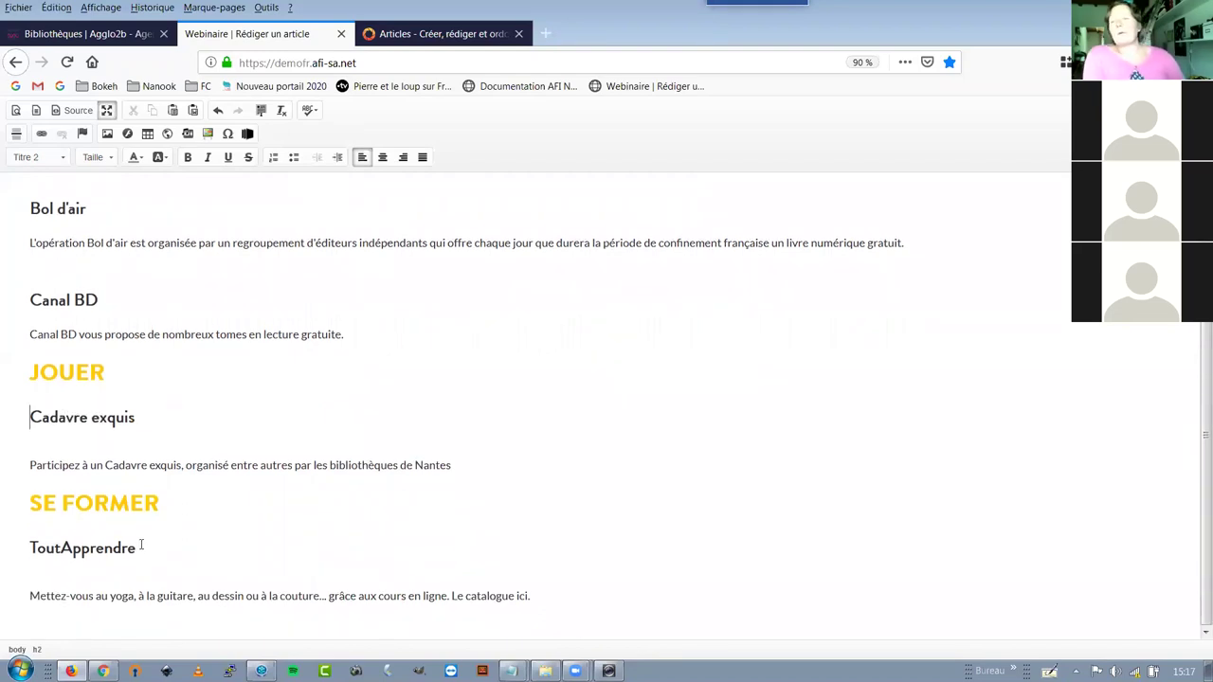
scroll(217, 563, "up", 1)
left_click(54, 229)
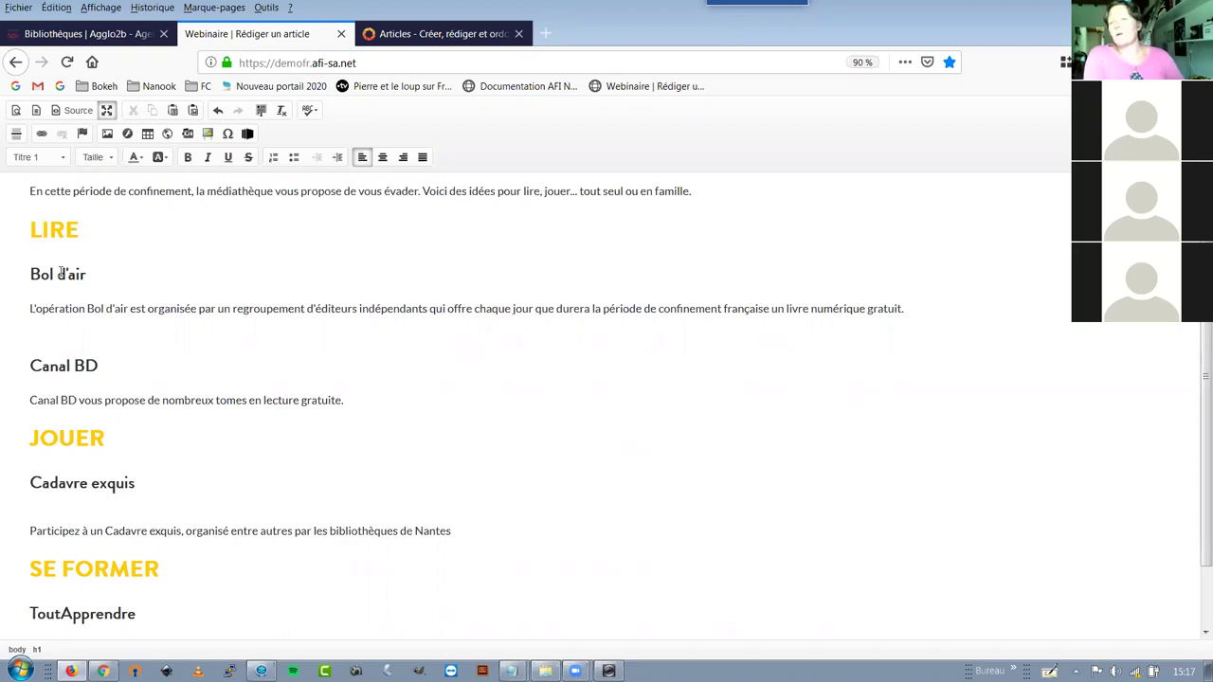
left_click(63, 157)
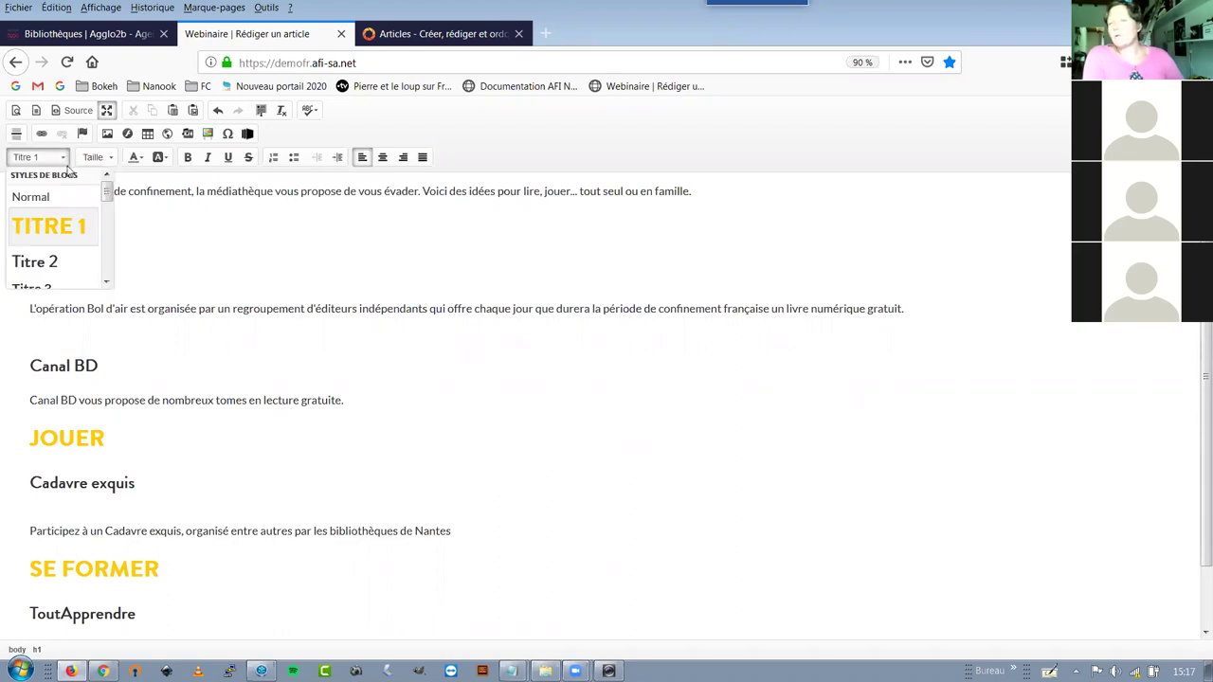
left_click(55, 262)
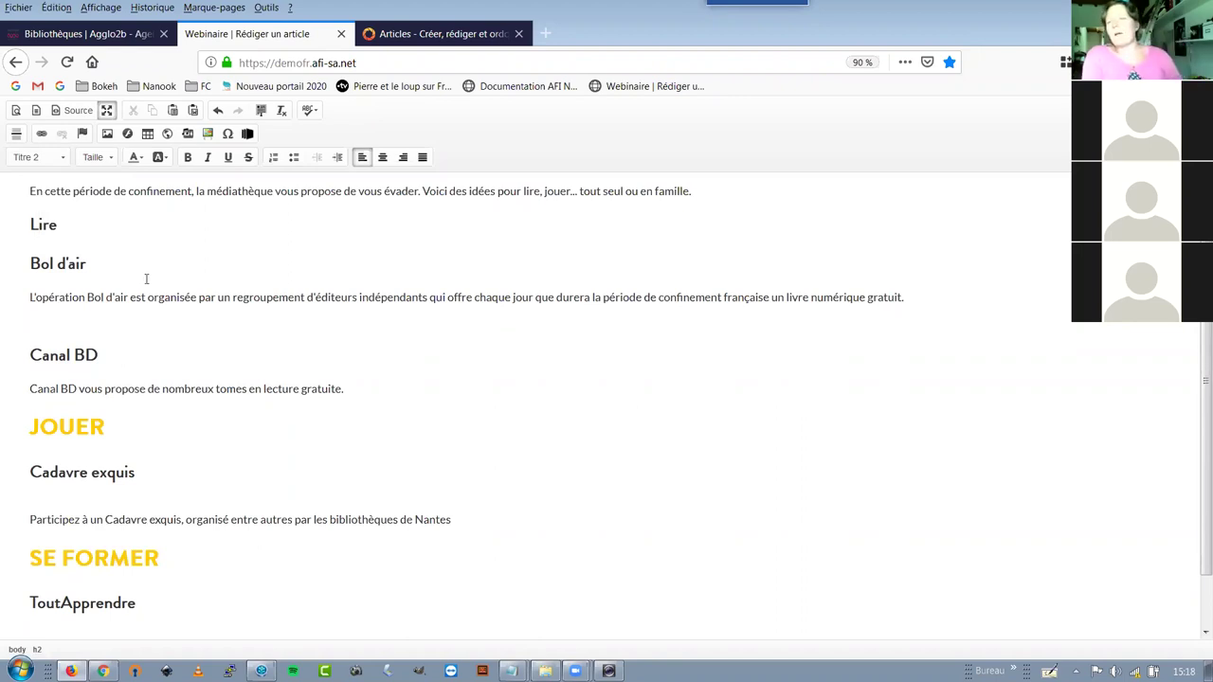
left_click(38, 225)
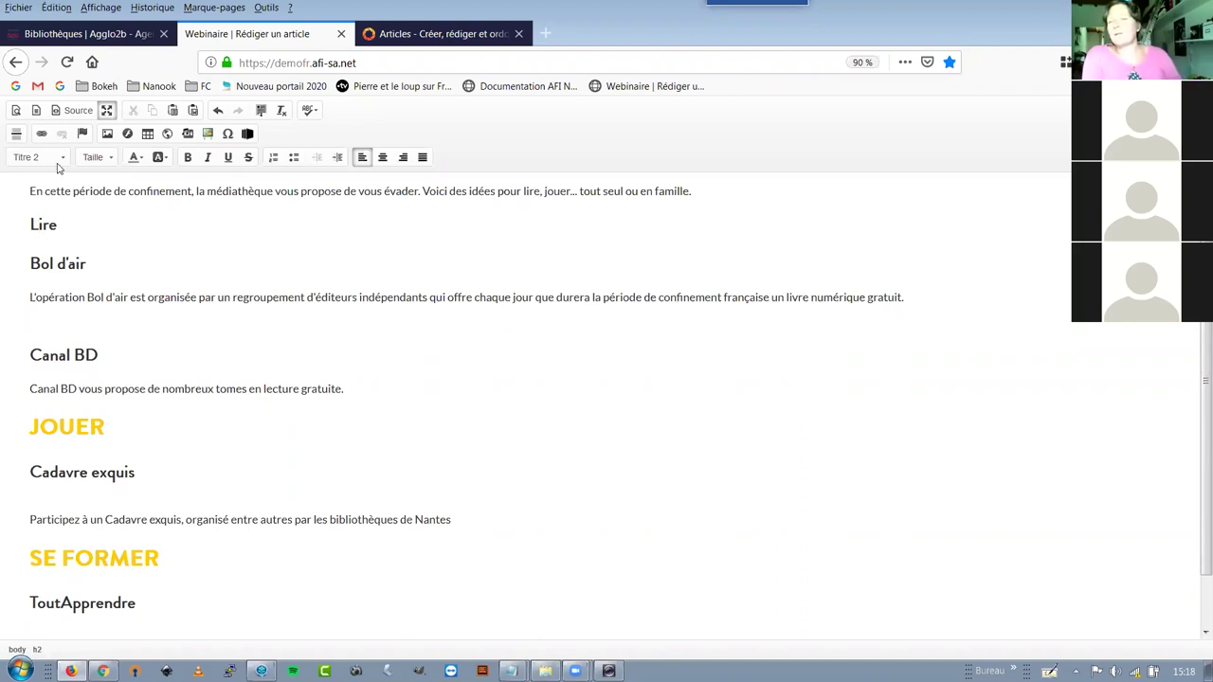
left_click(61, 162)
left_click(47, 226)
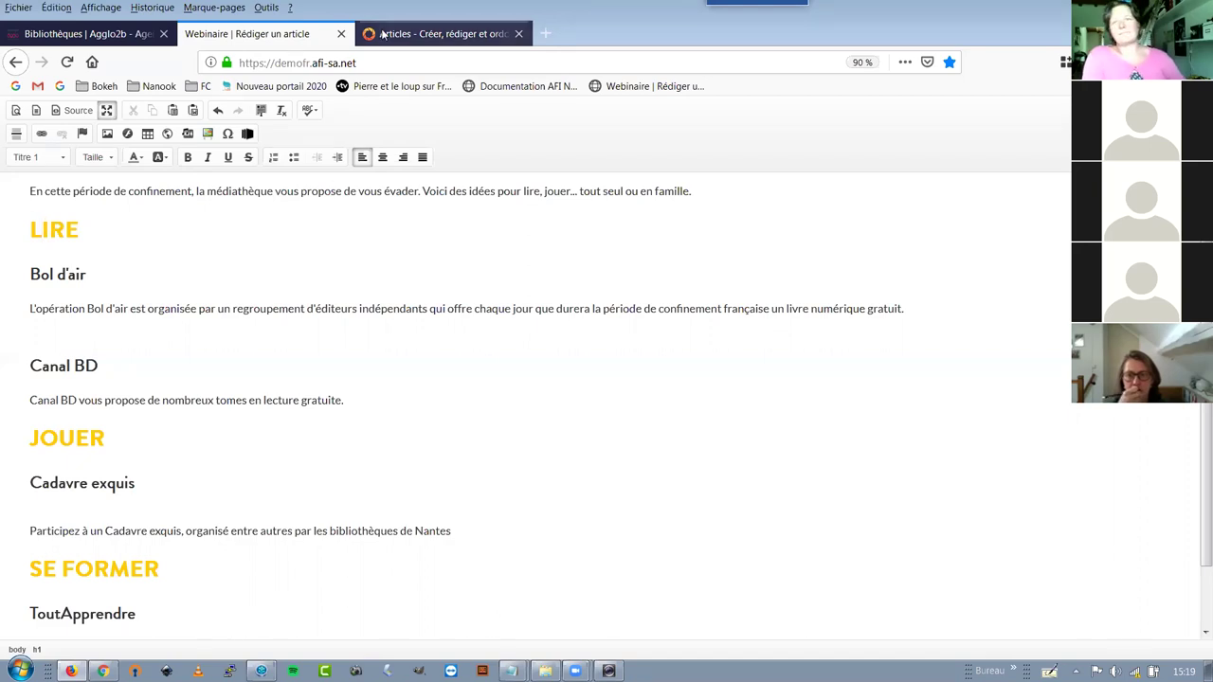
Delete the blank line before Canal BD and restore the editor to normal size in the dialog
left_click(203, 273)
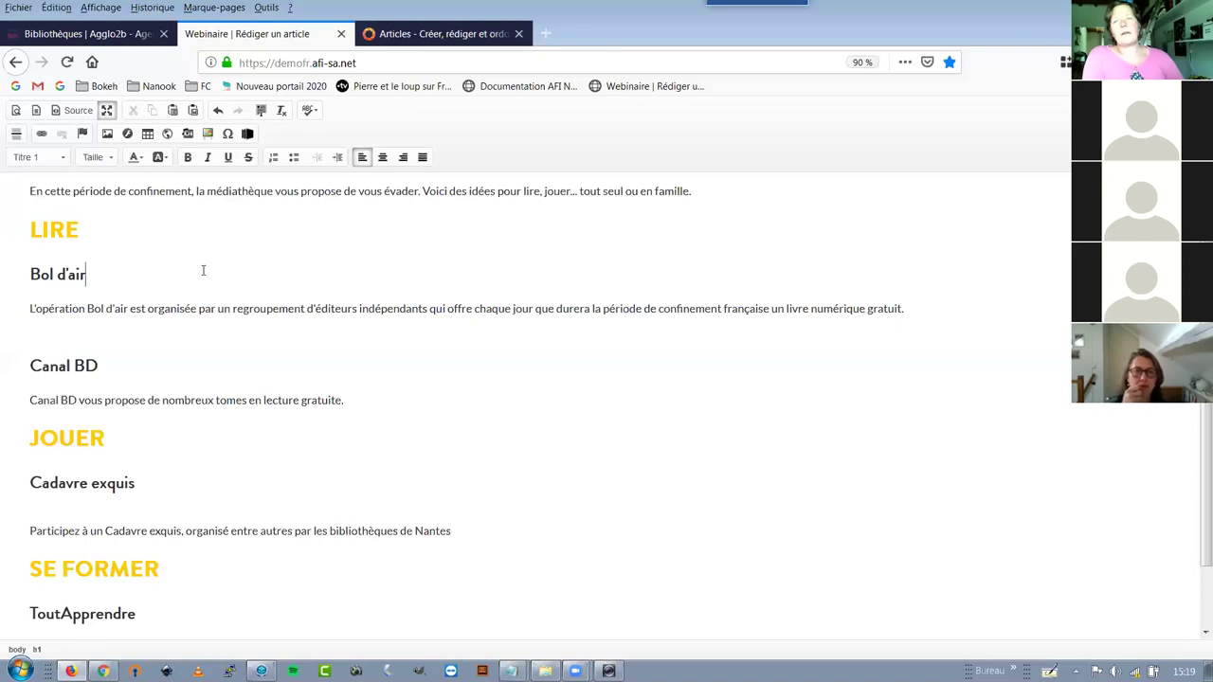
left_click(116, 326)
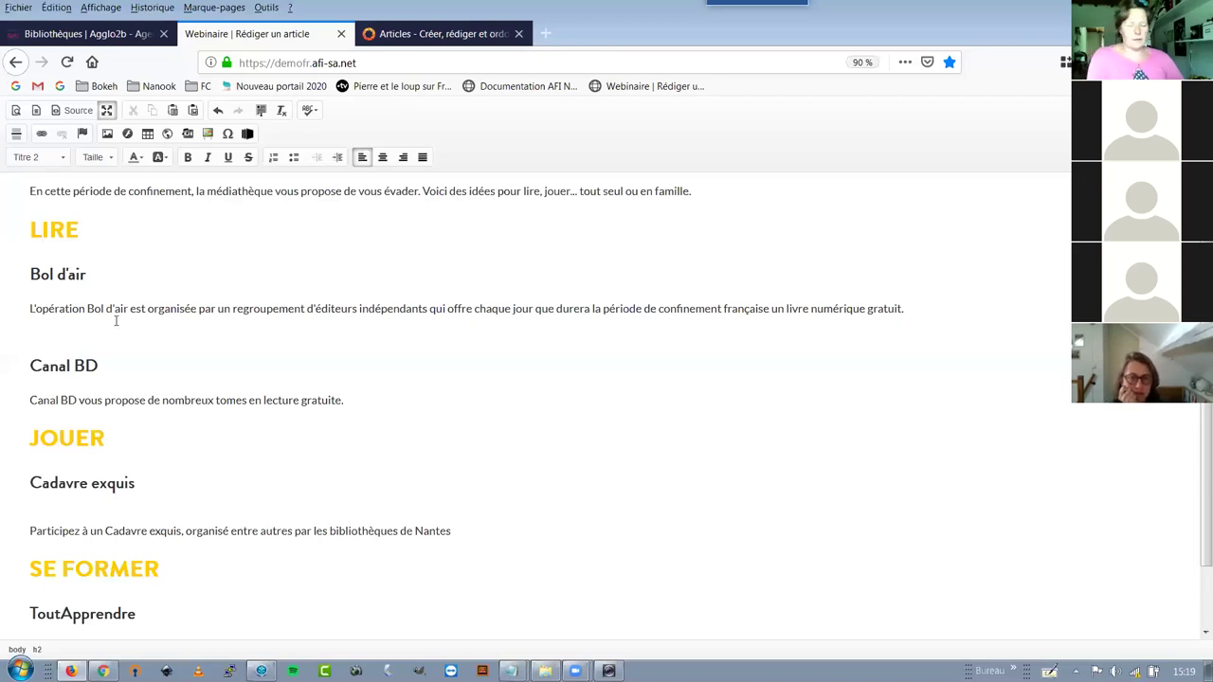
key("Delete")
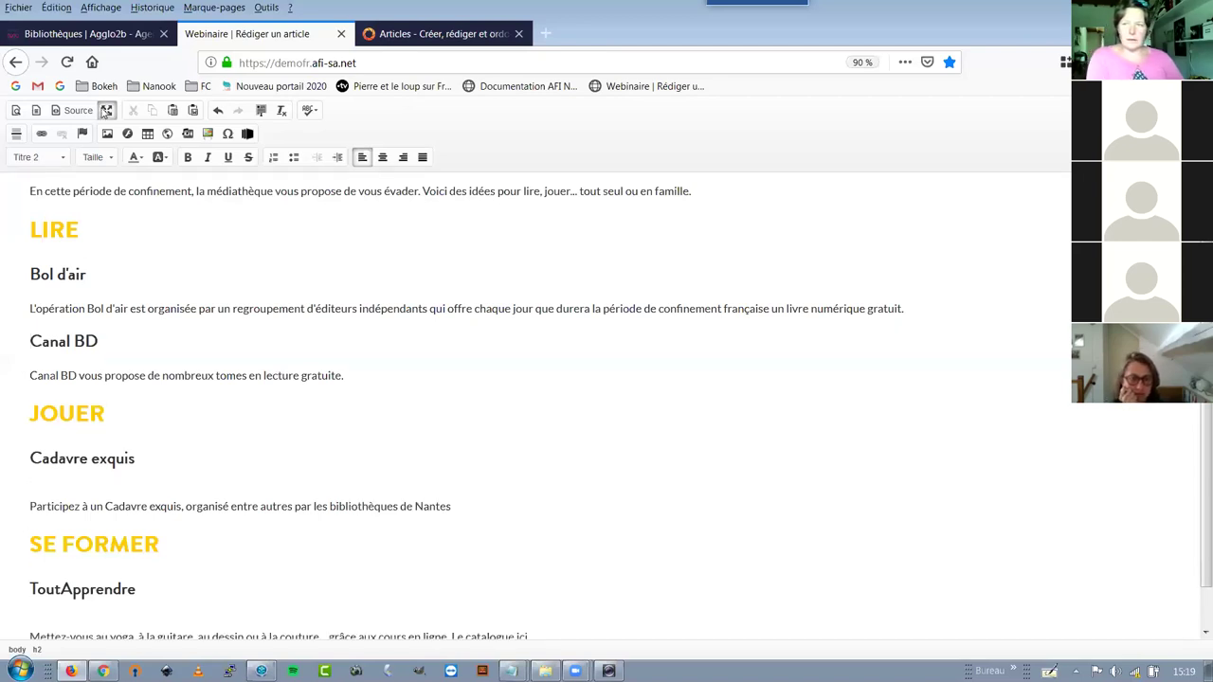
left_click(106, 111)
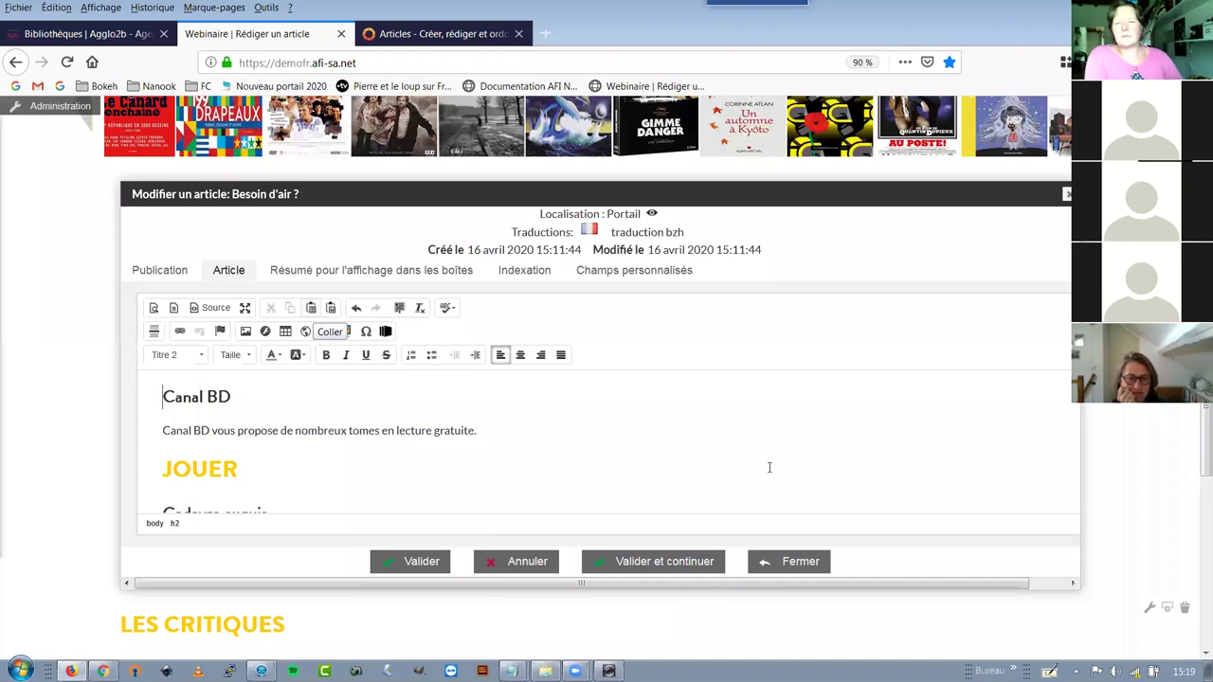
scroll(766, 466, "down", 5)
scroll(487, 459, "down", 1)
left_click(487, 458)
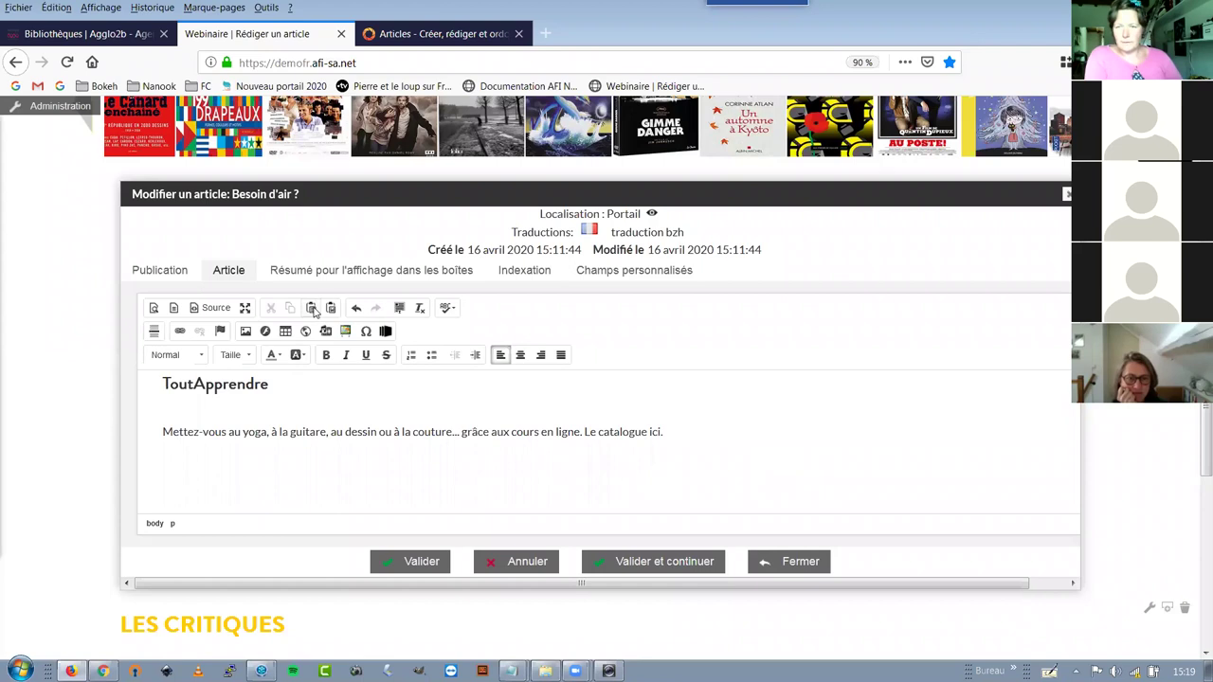
Paste the draft text into the article through the paste window, then undo the changes
left_click(312, 308)
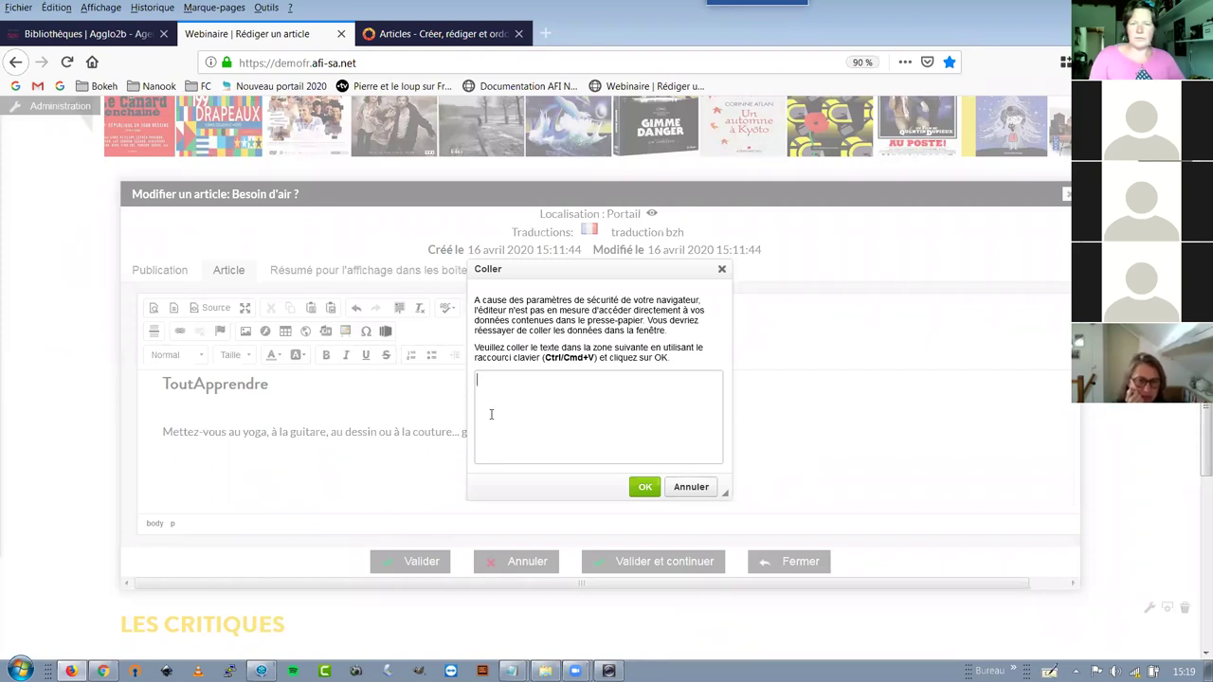
type("Se former ToutApprendre Mettez-vous au yoga, à la guitare, au dessin ou à la couture... grâce aux cours en ligne. Le catalogue ici.")
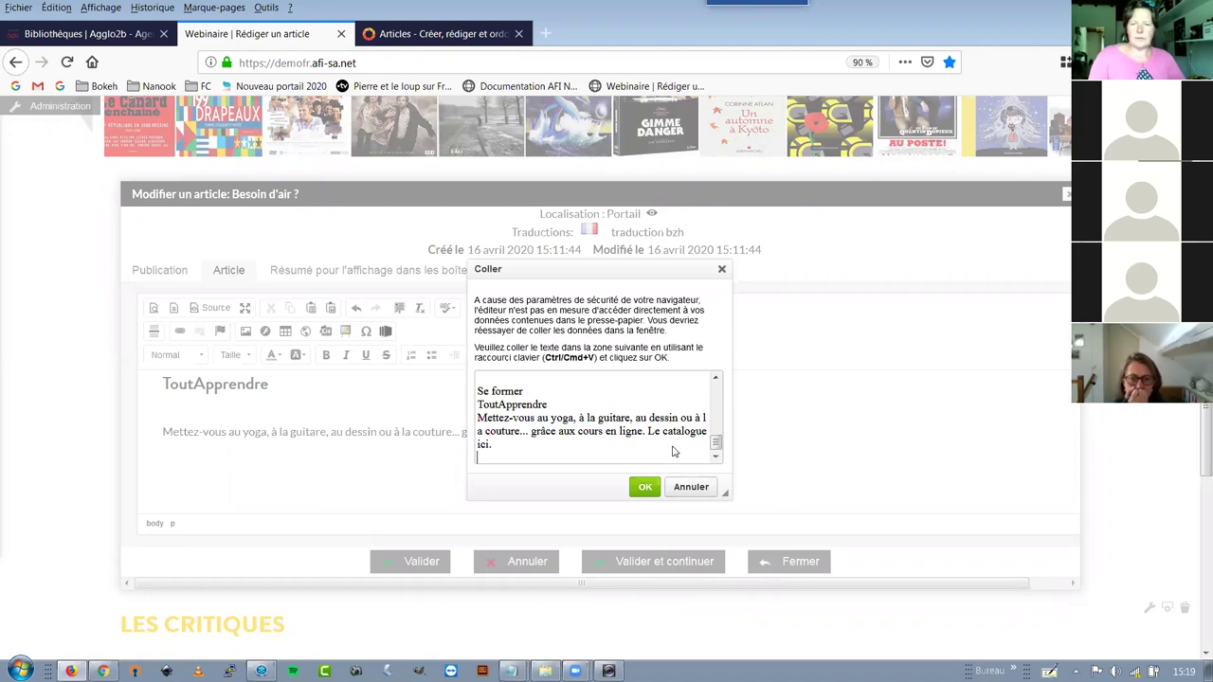
key("Return")
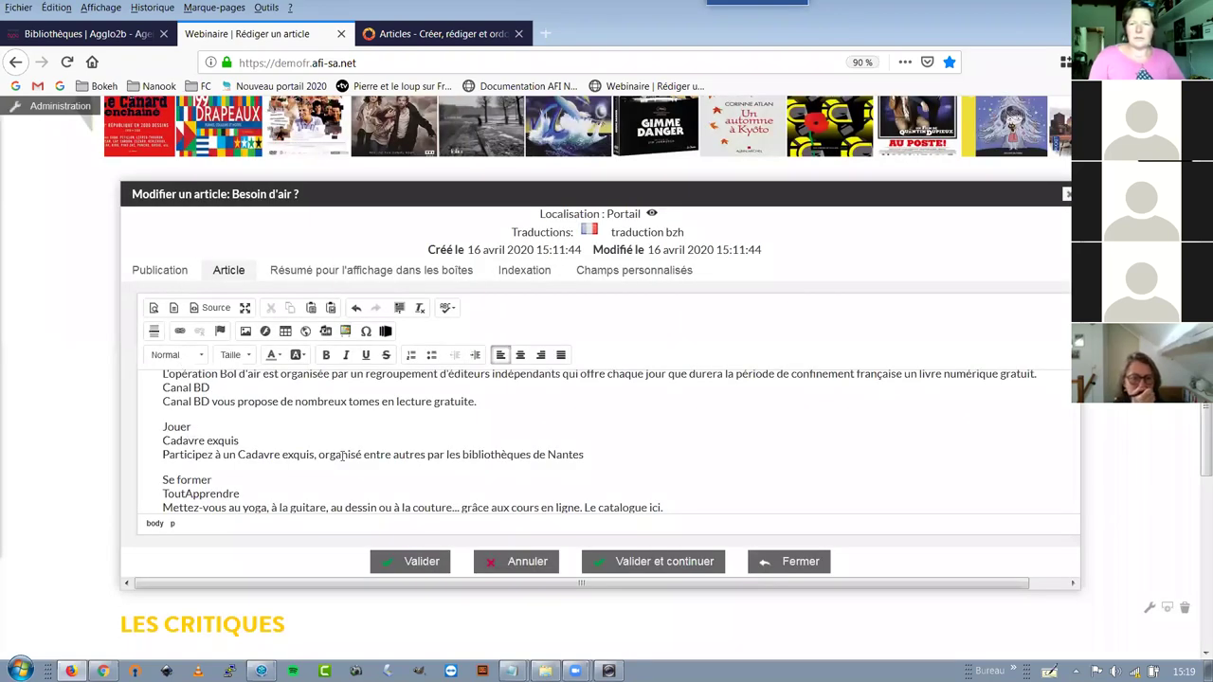
key("ctrl+z")
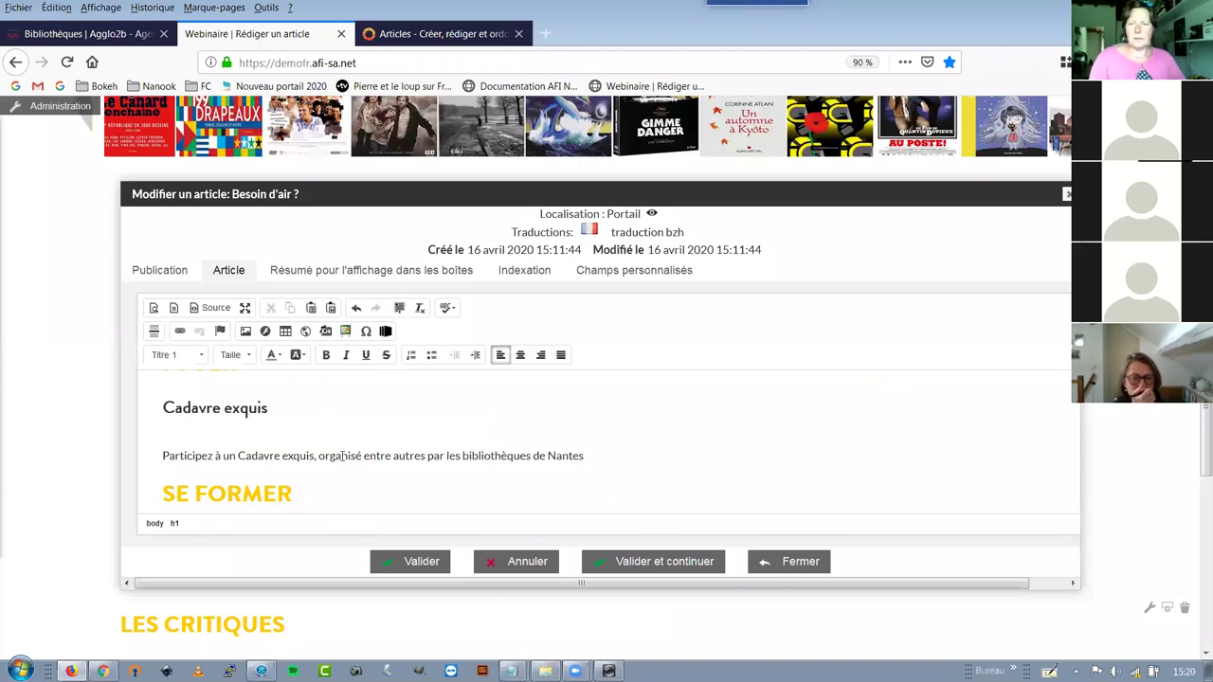
key("ctrl+z")
key("ctrl+z")
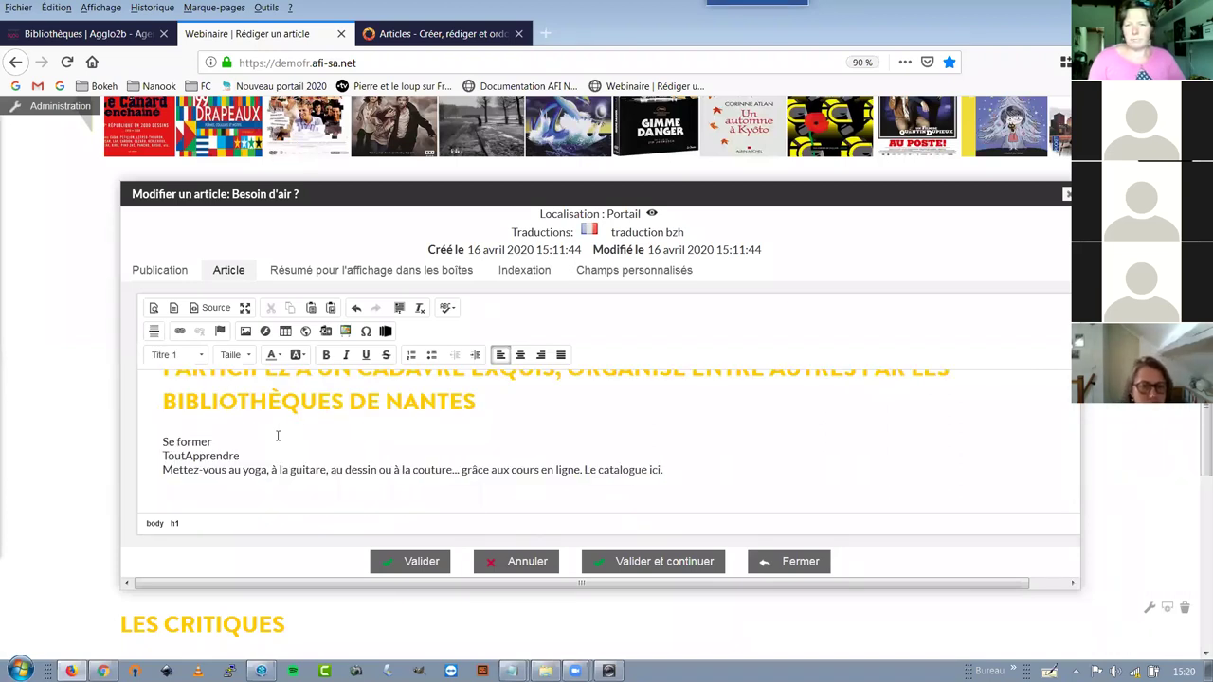
key("ctrl+z")
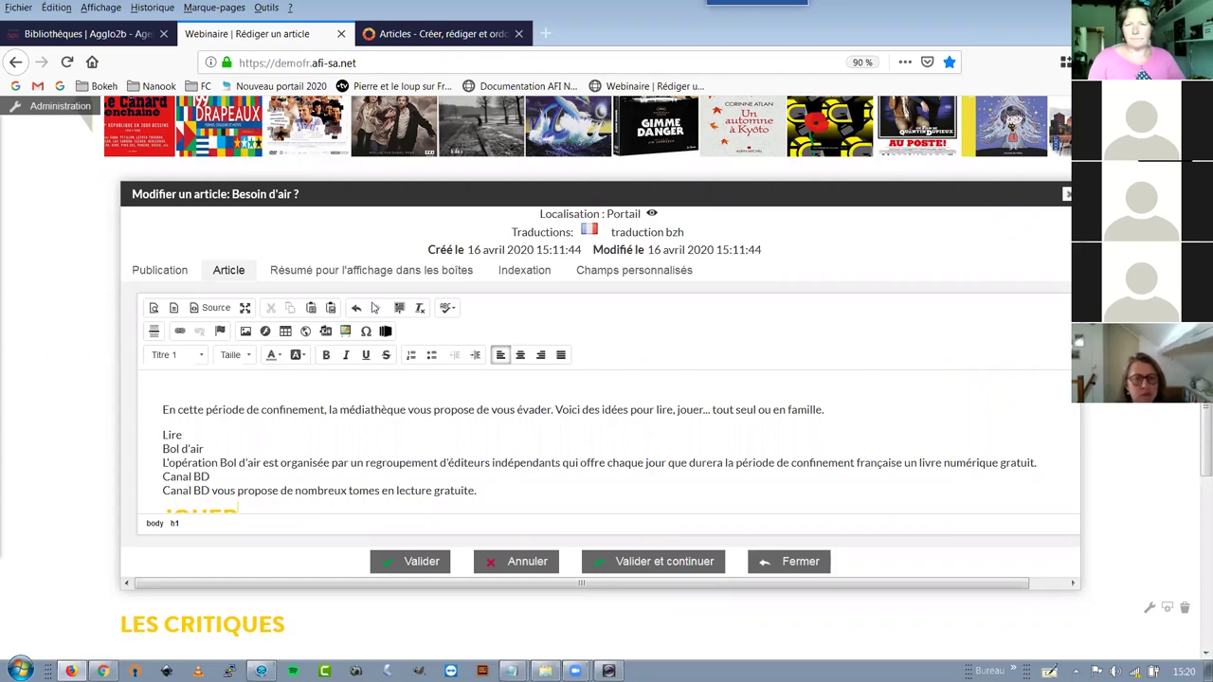
Maximize the editor and delete the duplicate plain-text copy through to the end
left_click(247, 307)
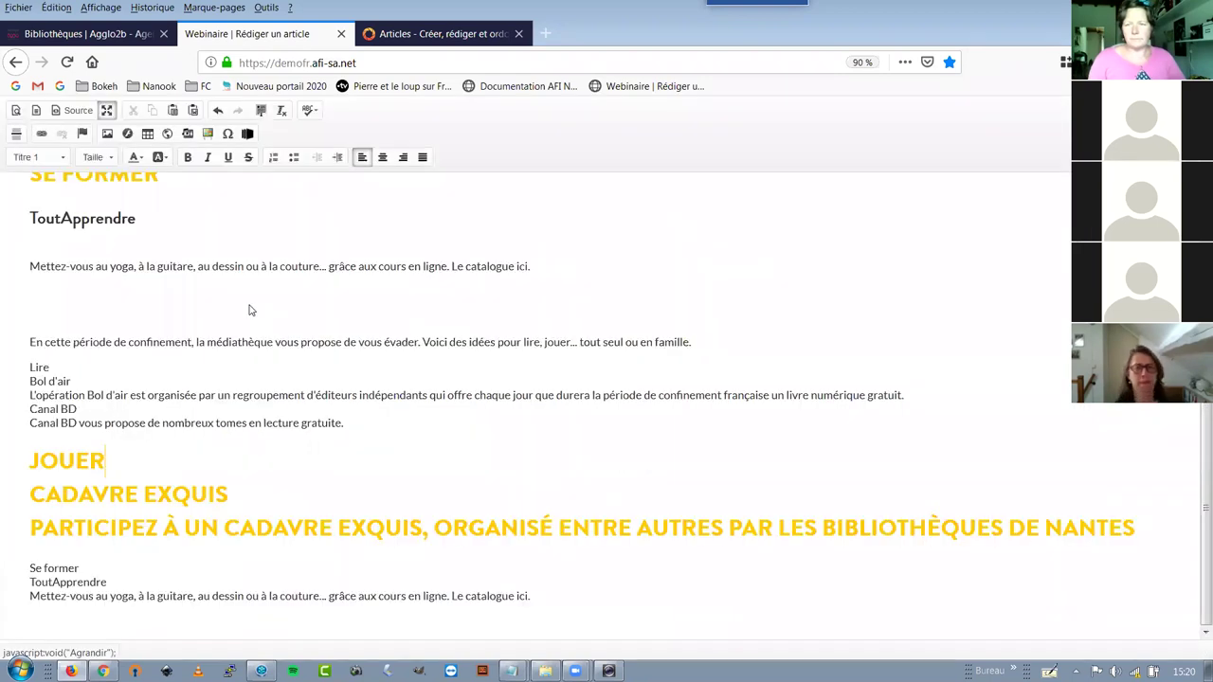
scroll(180, 363, "up", 2)
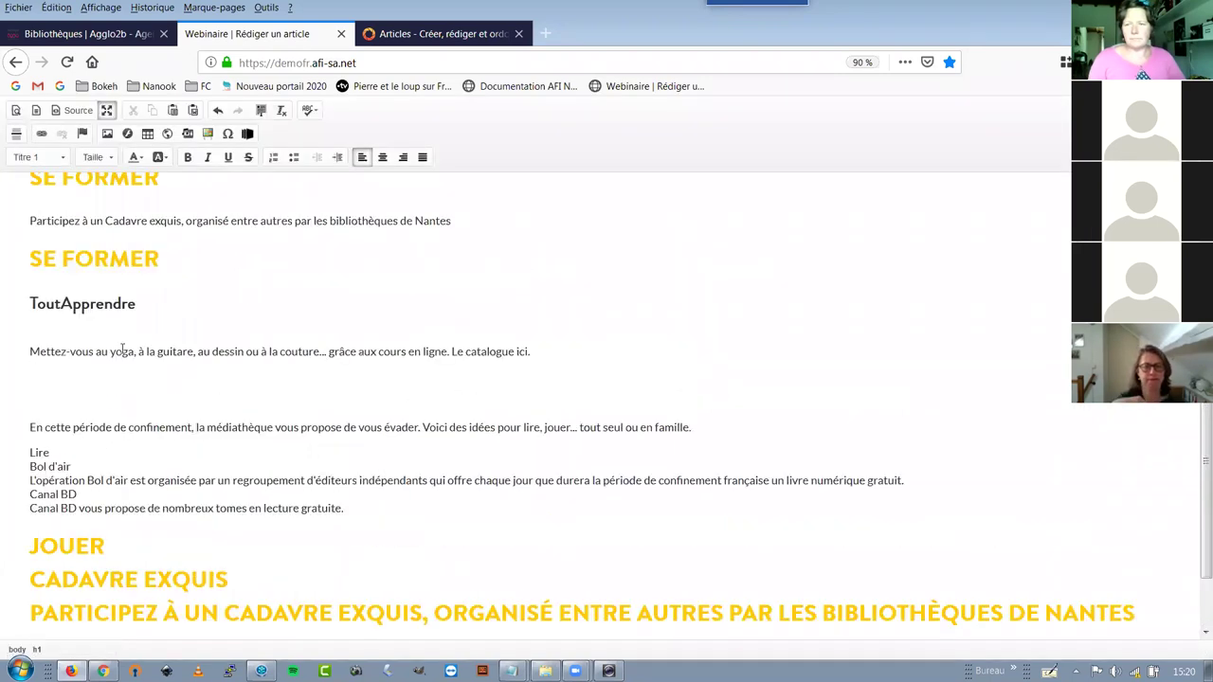
scroll(122, 351, "up", 2)
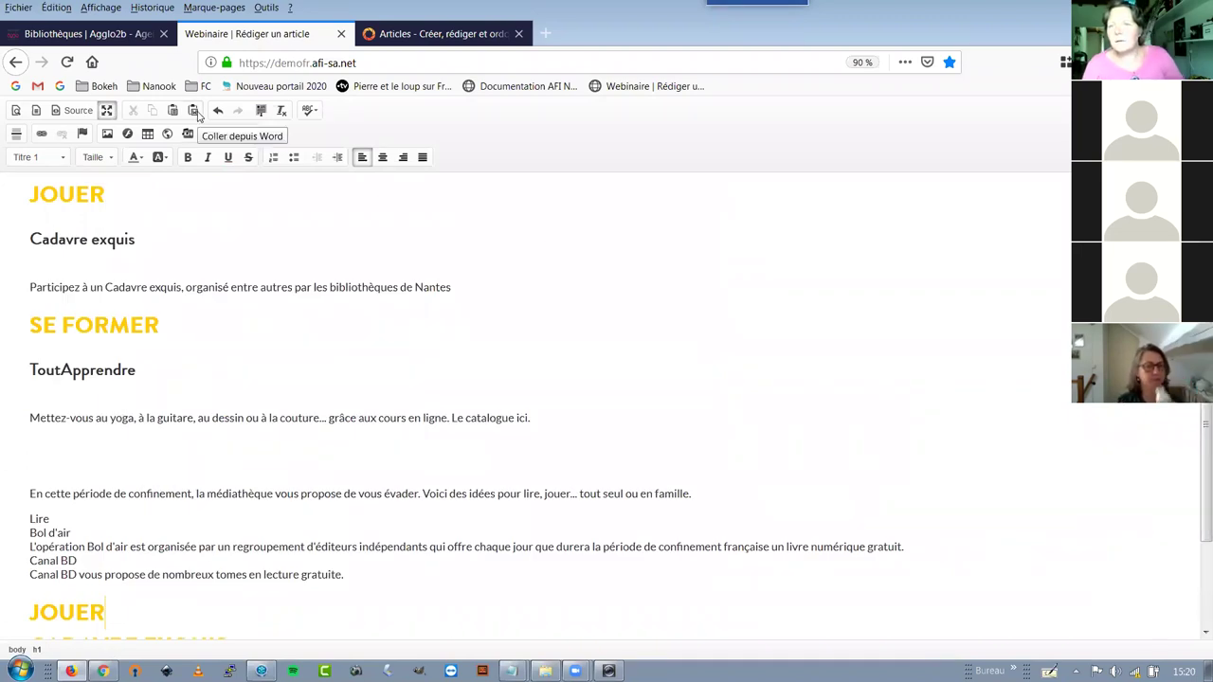
left_click(81, 465)
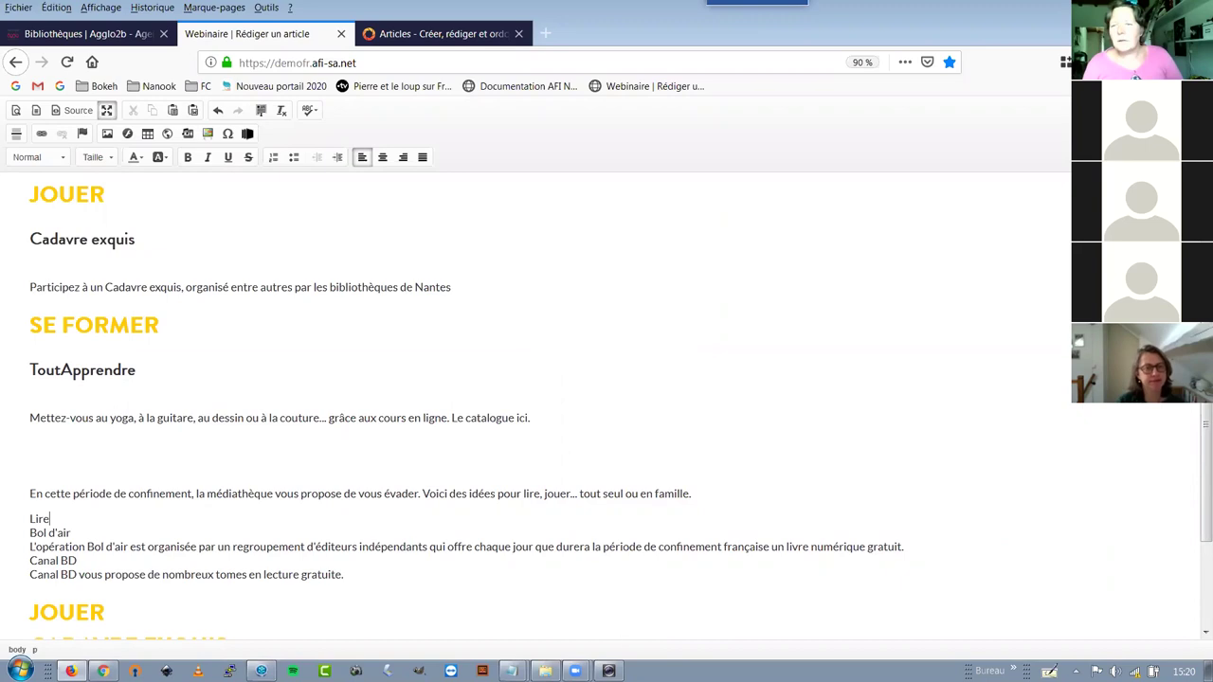
key("ctrl+shift+End")
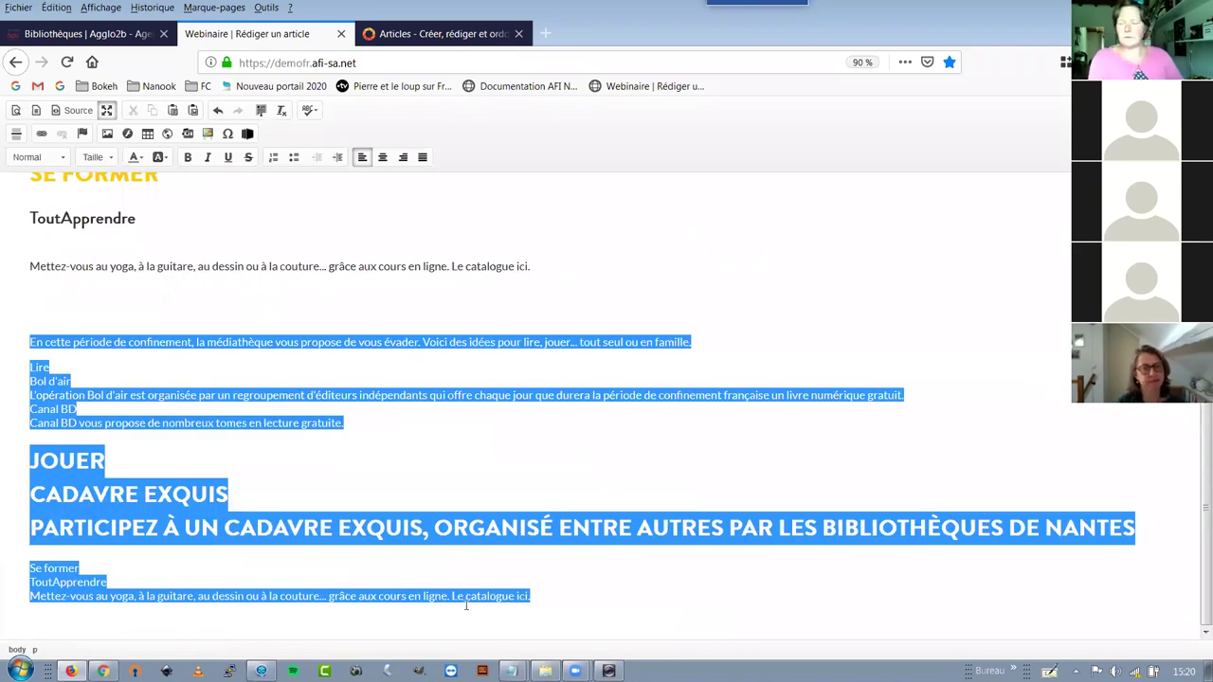
key("Delete")
left_click(192, 111)
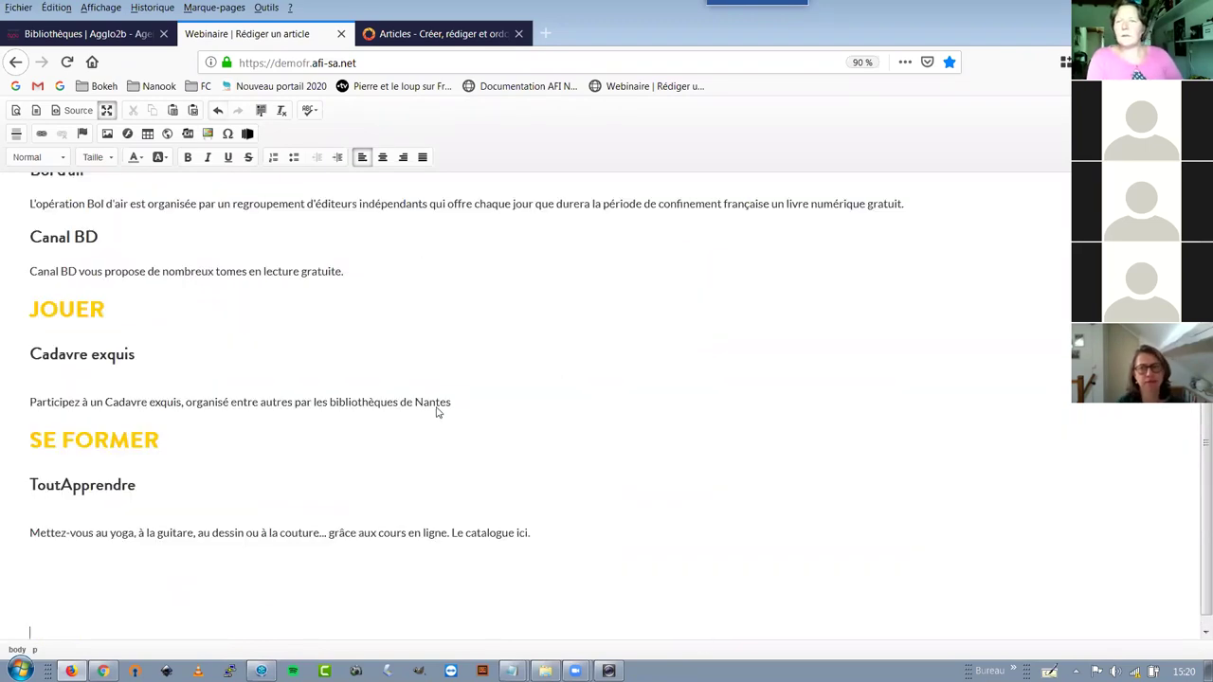
Paste the copied text into the article body and apply the Titre 1 block style
type("Se former ToutApprendre Mettez-vous au yoga, à la guitare, au dessin ou à la couture... grâce aux cours en ligne. Le catalogue ici.")
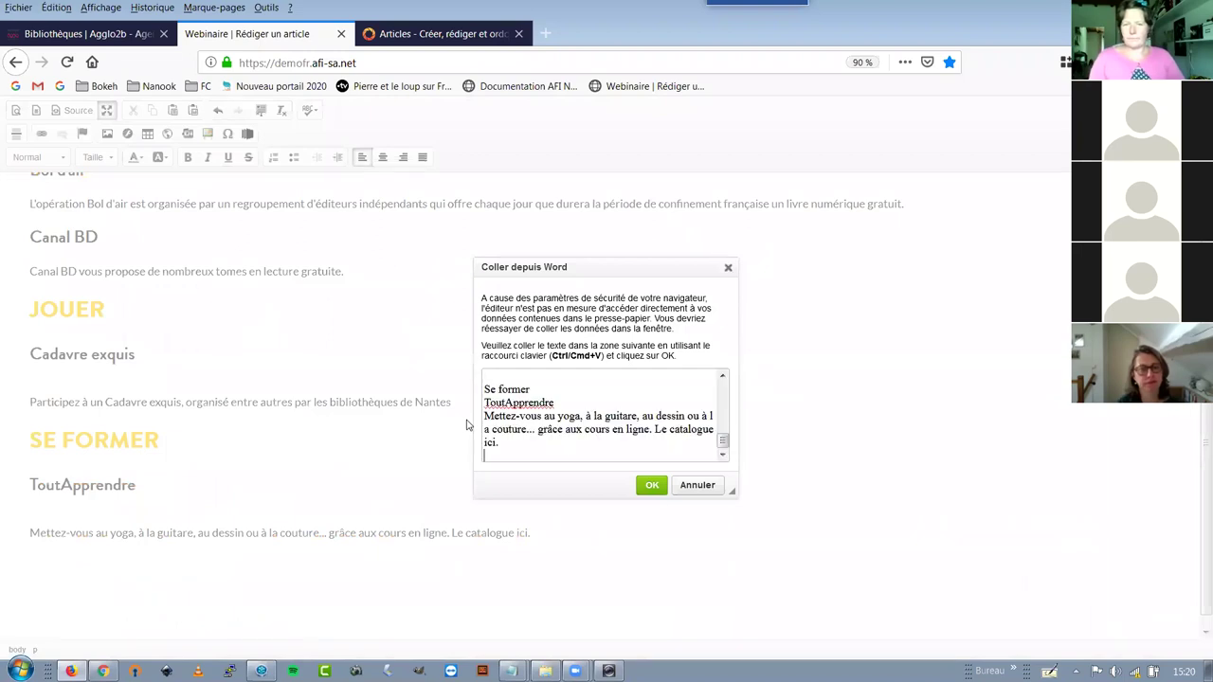
key("Escape")
type("En cette période de confinement, la médiathèque vous propose de vous évader. Voici des idées pour lire, jouer... tout seul ou en famille.  Lire Bol d'air L'opération Bol d'air est organisée par un regroupement d'éditeurs indépendants qui offre chaque jour que durera la période de confinement française un livre numérique gratuit. Canal BD Canal BD vous propose de nombreux tomes en lecture gratuite.  Jouer Cadavre exquis Participez à un Cadavre exquis, organisé entre autres par les bibliothèques de Nantes  Se former ToutApprendre Mettez-vous au yoga, à la guitare, au dessin ou à la couture... grâce aux cours en ligne. Le catalogue ici.")
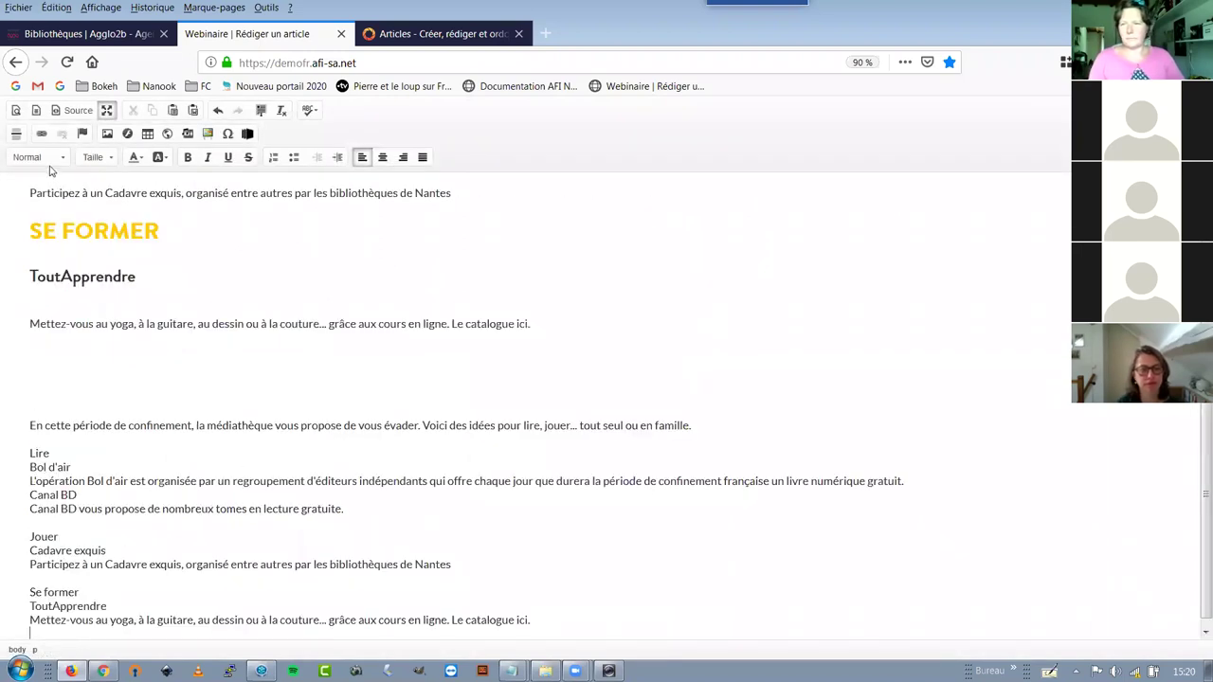
left_click(63, 158)
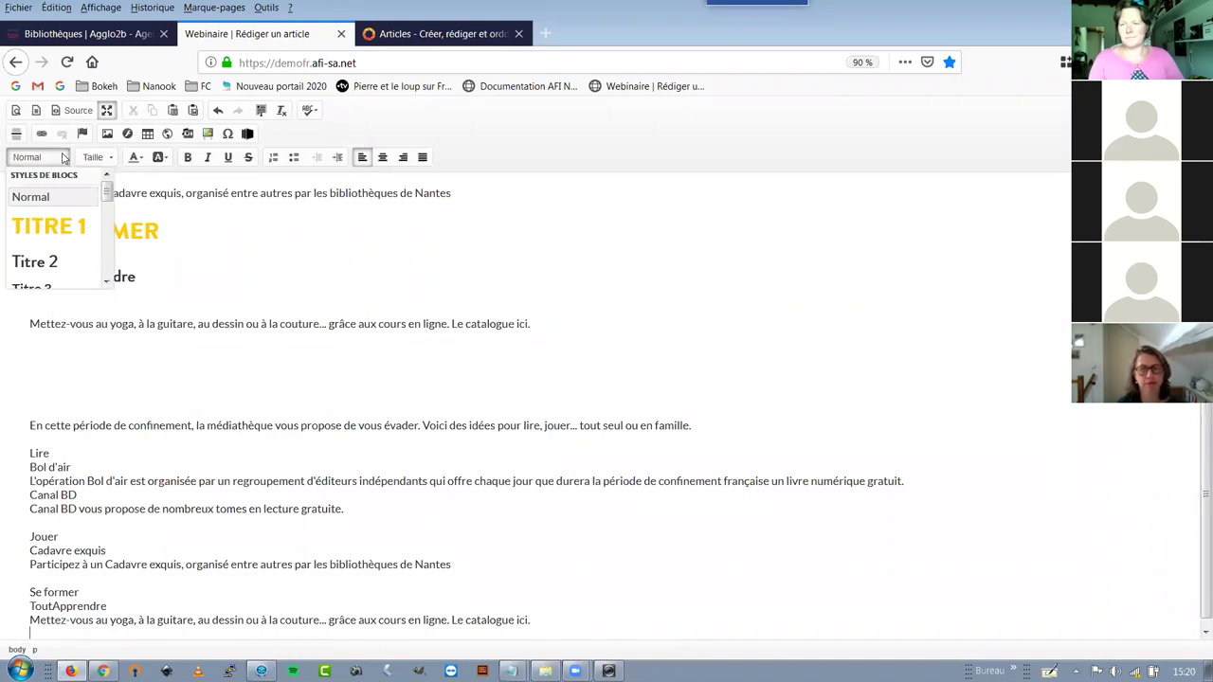
left_click(49, 225)
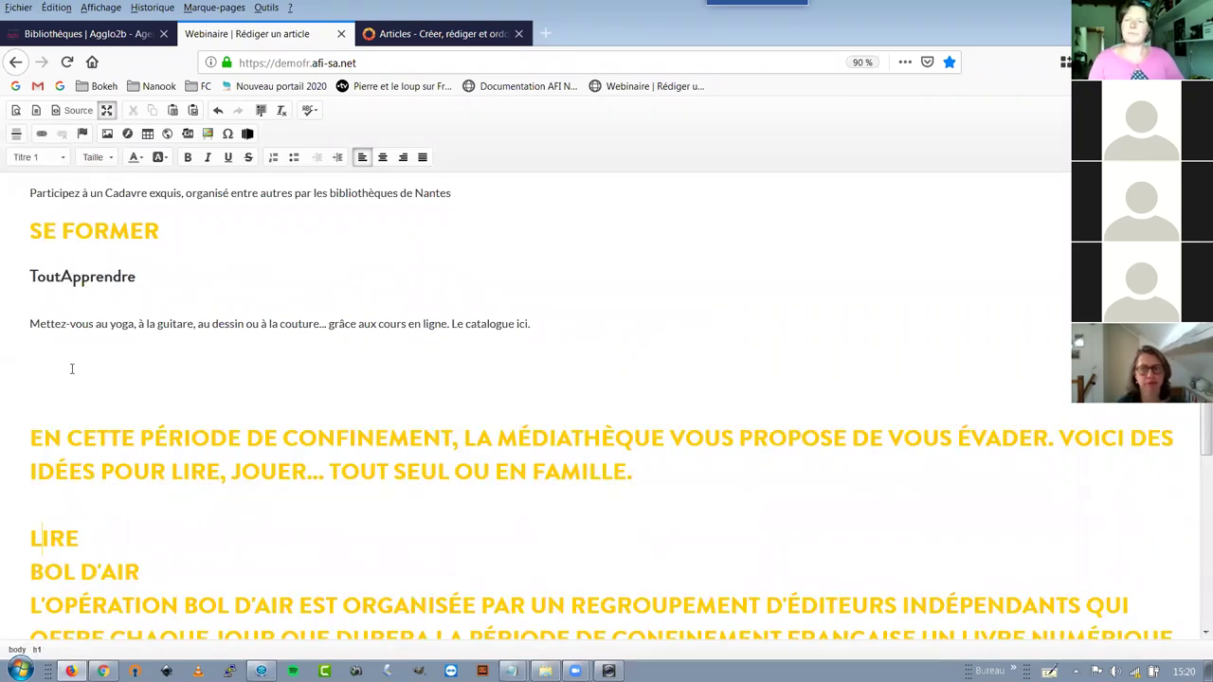
Remove the duplicate pasted block from LIRE to the end, plus the leftover blank lines
key("ctrl+shift+End")
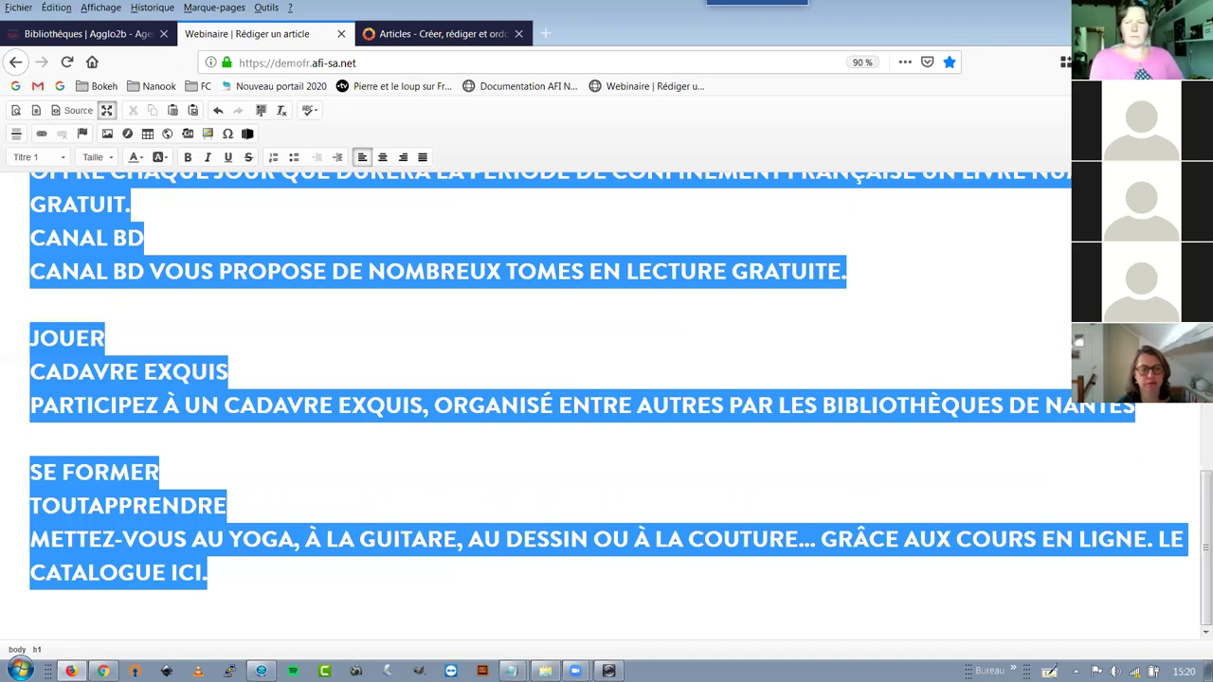
key("ctrl+z")
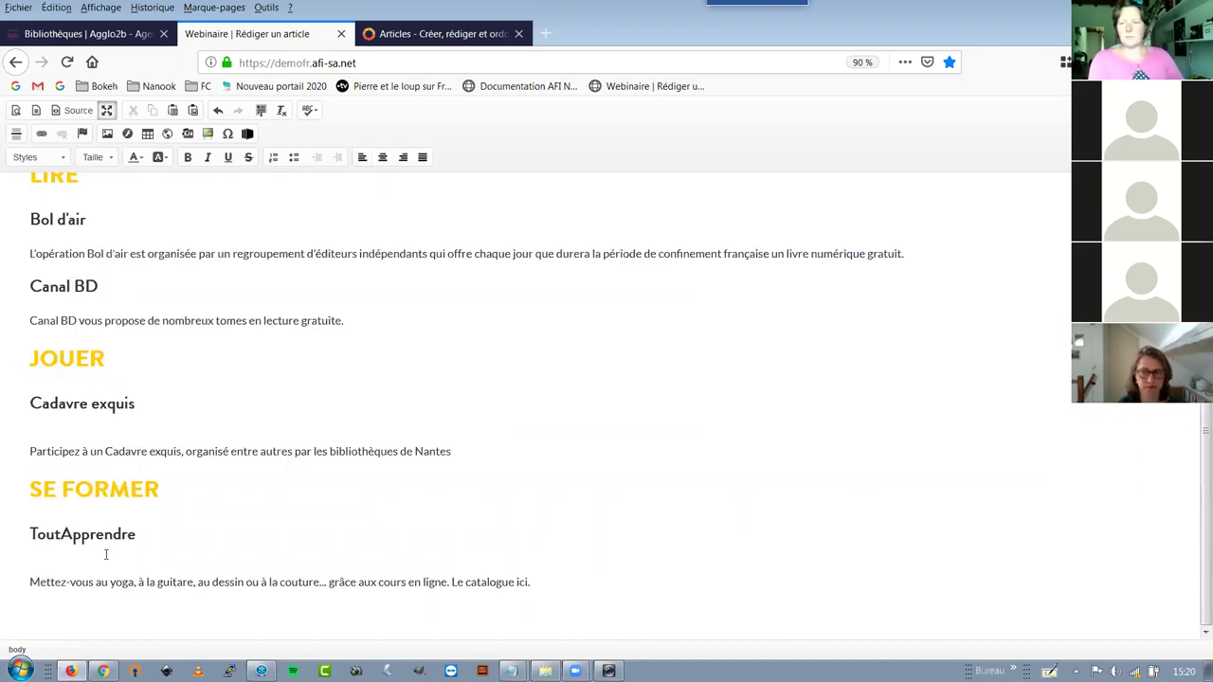
key("ctrl+z")
key("ctrl+z")
key("ctrl+z")
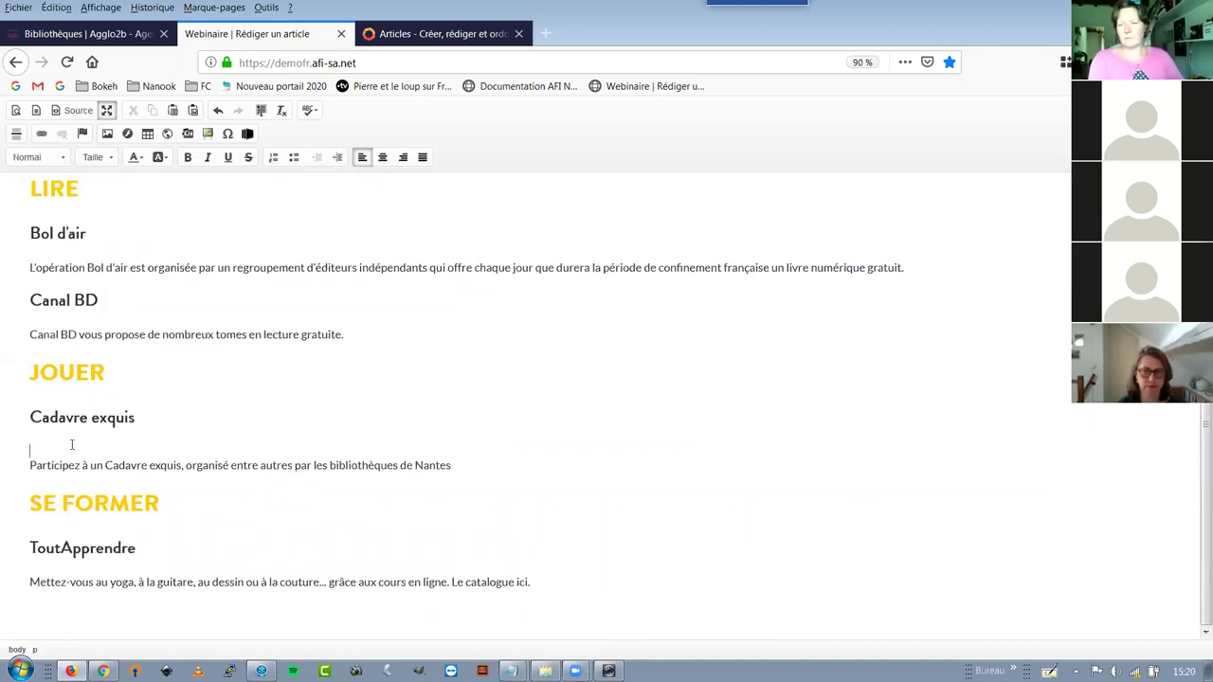
key("ctrl+z")
key("ctrl+z")
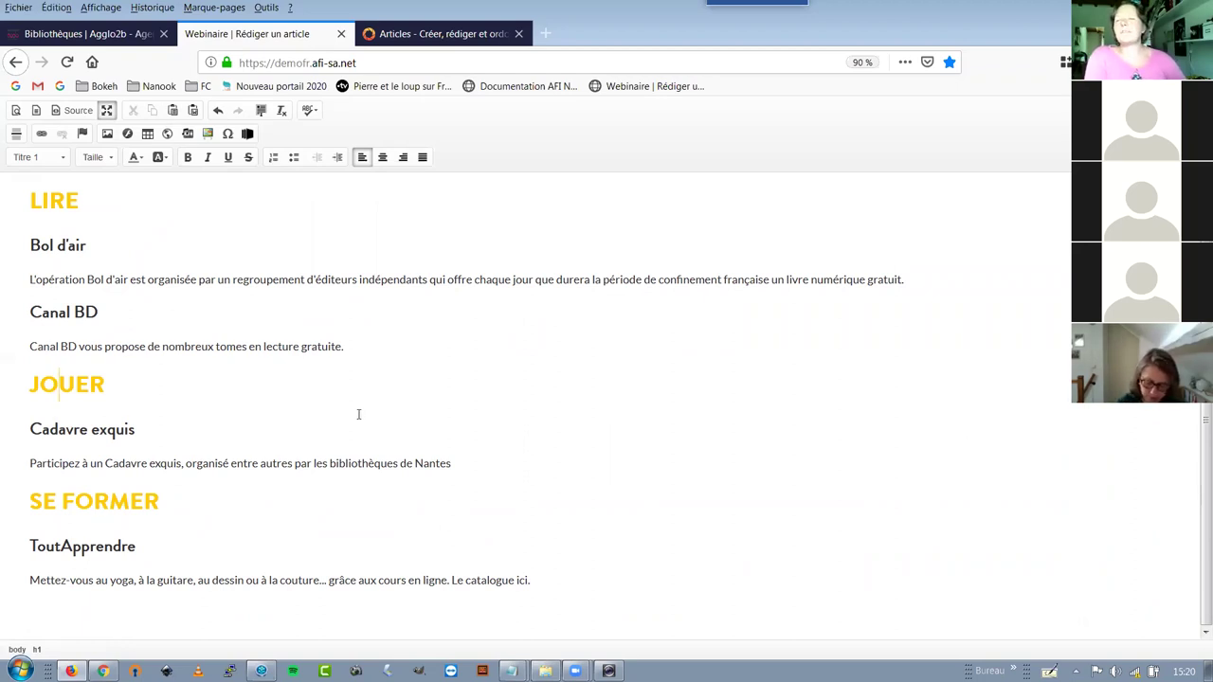
Save 'Besoin d'air ?' with Valider et continuer, close the Articles tab and reopen the article's edit dialog
left_click(107, 110)
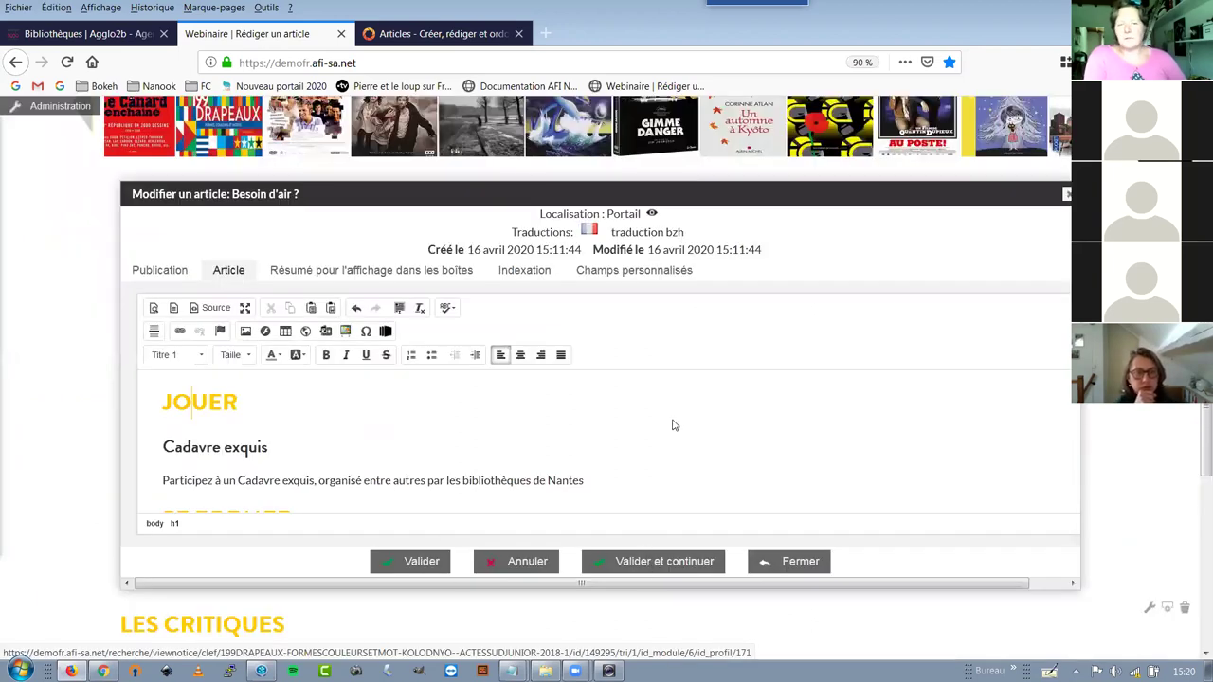
key("Return")
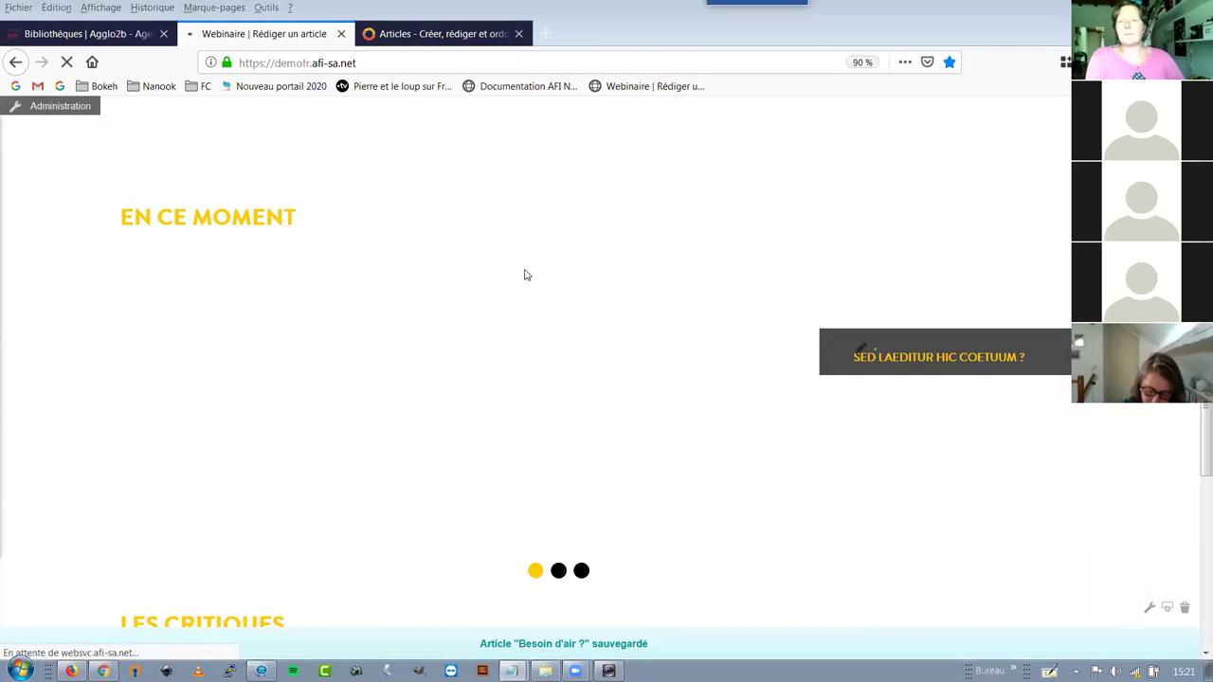
left_click(519, 33)
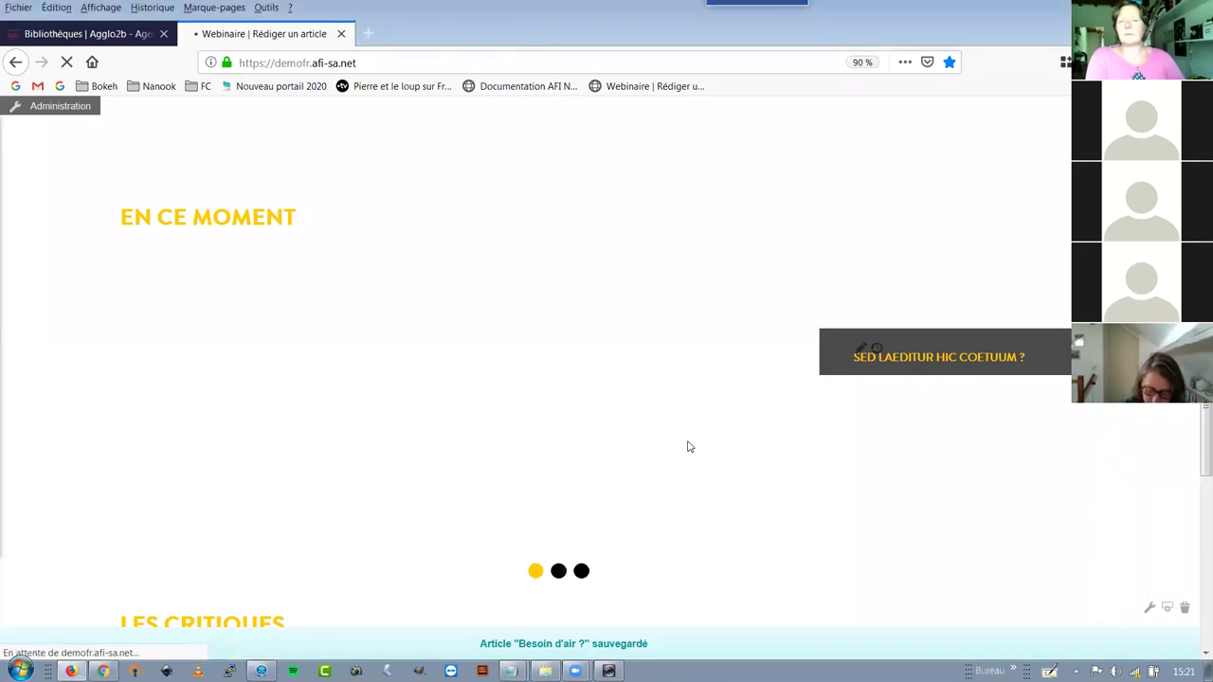
left_click(561, 574)
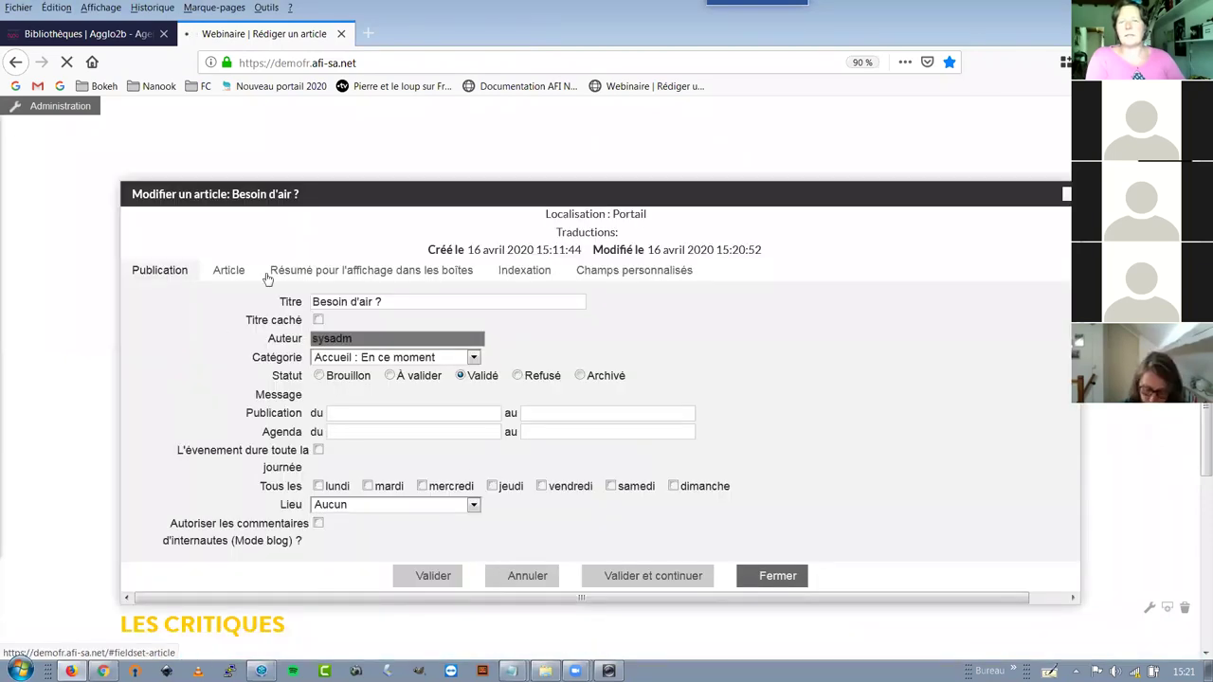
Maximize the Article tab's body editor and place the caret in the Bol d'air description
left_click(228, 274)
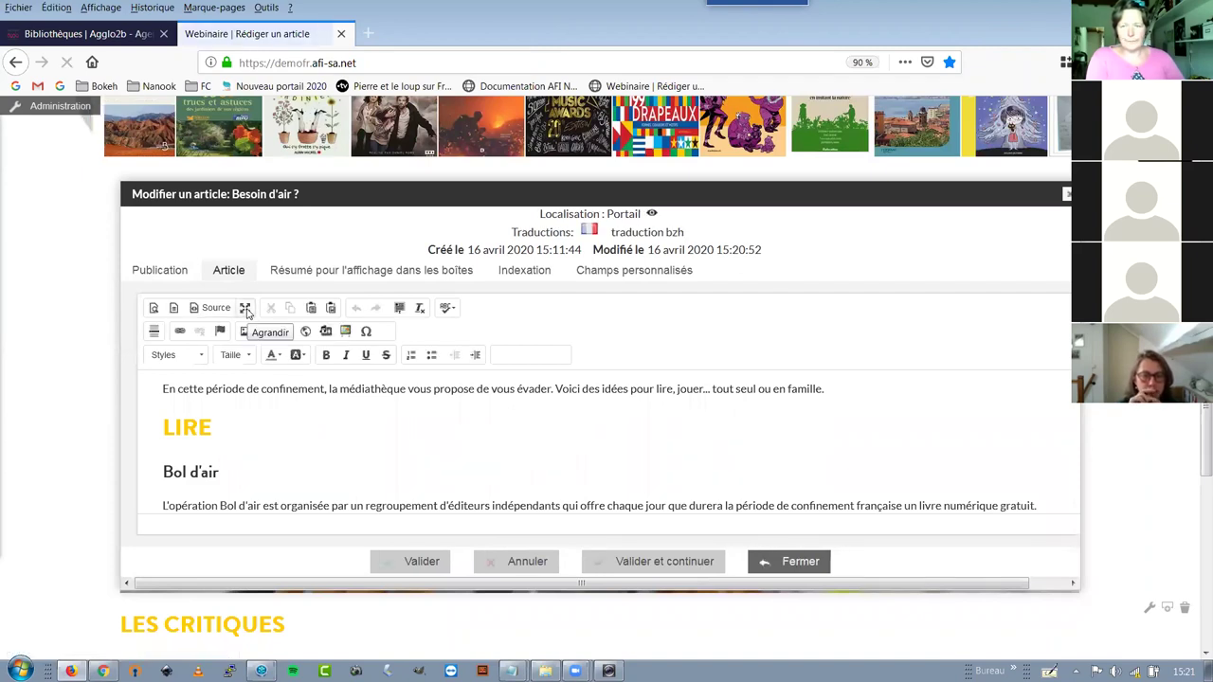
left_click(246, 310)
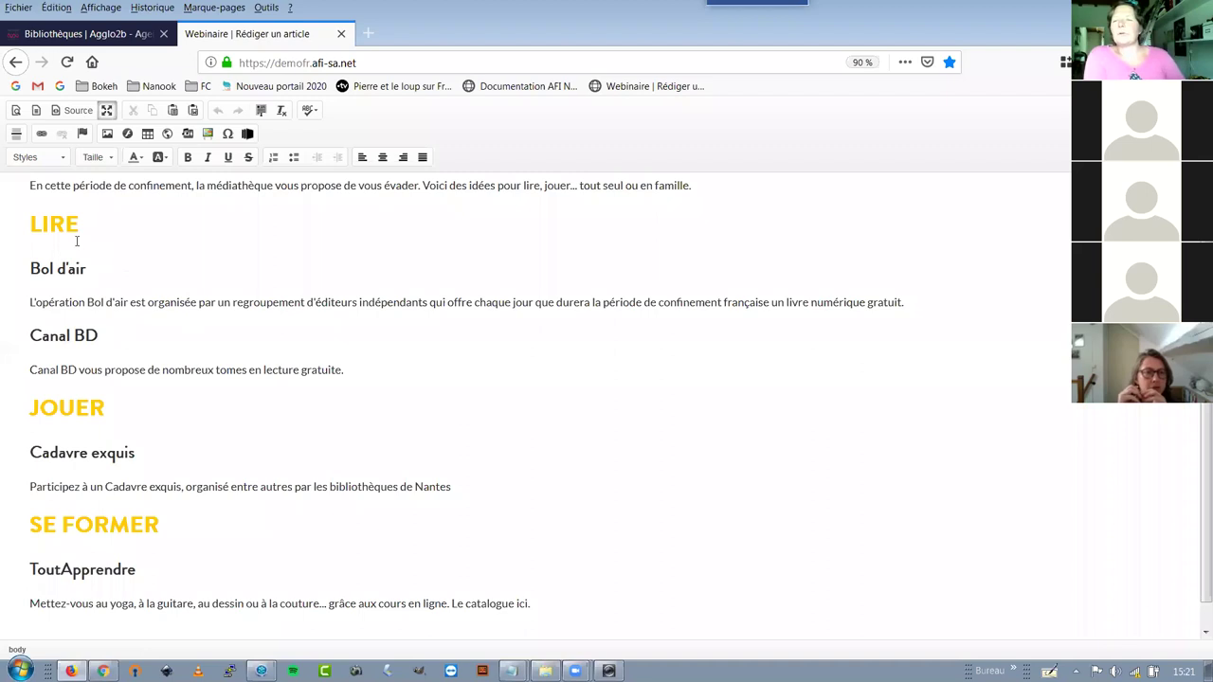
left_click(40, 302)
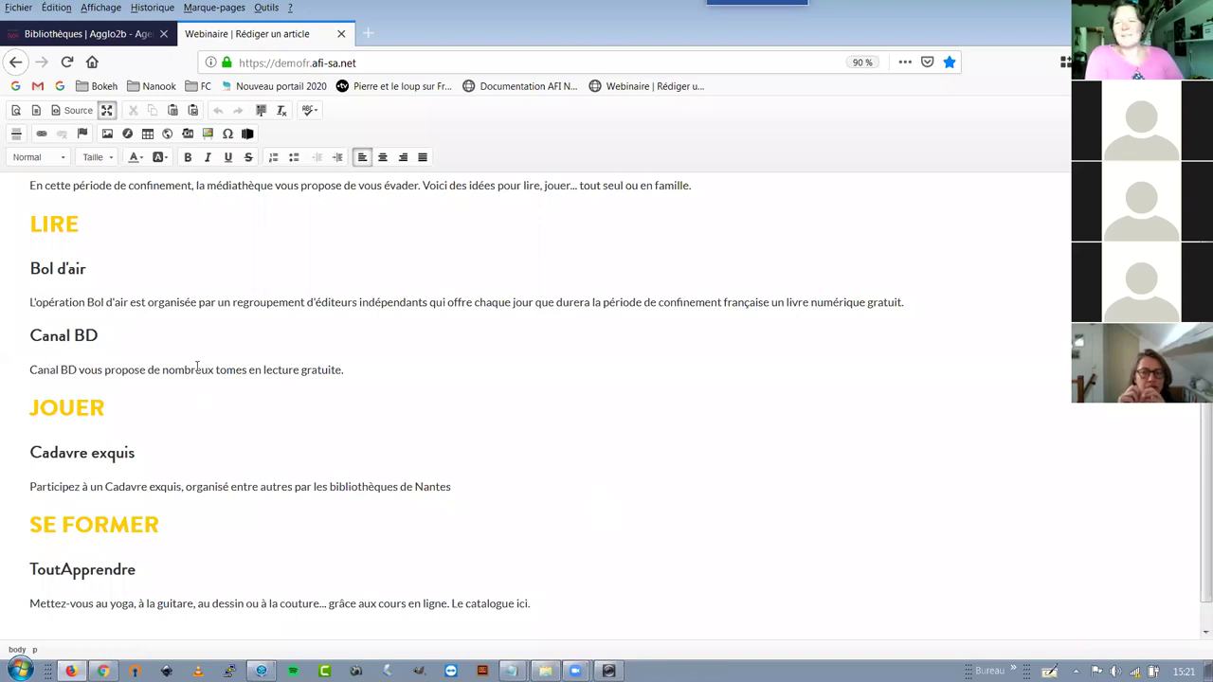
scroll(203, 305, "up", 1)
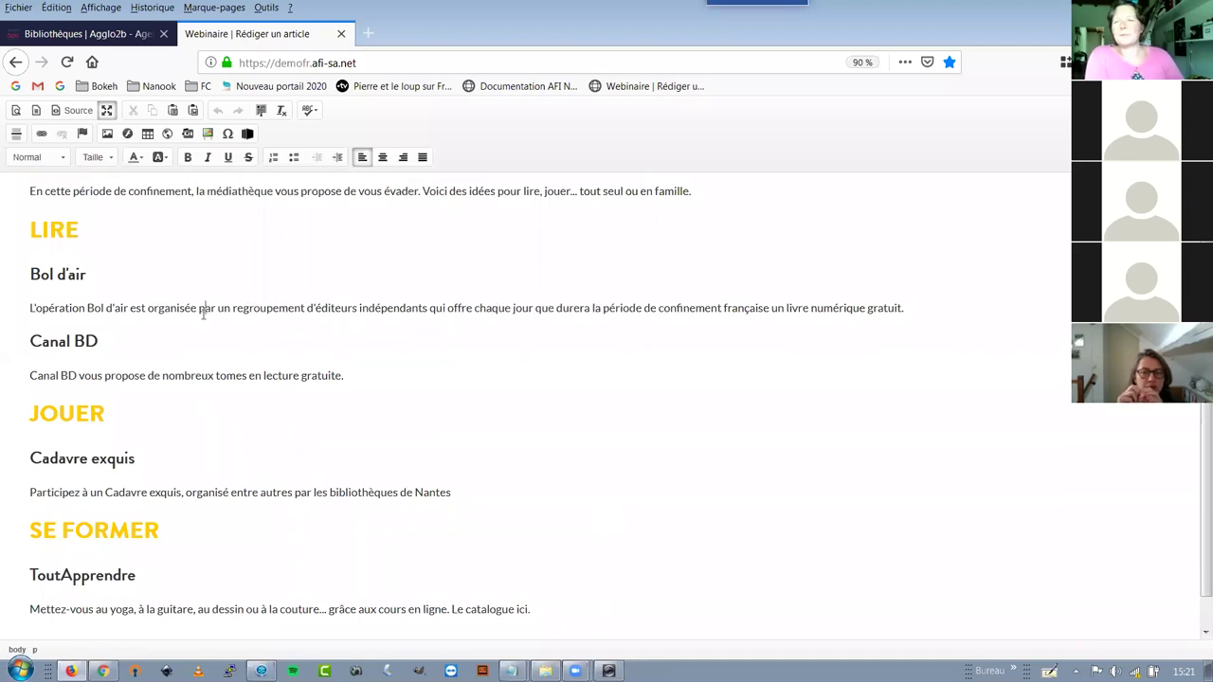
left_click(203, 316)
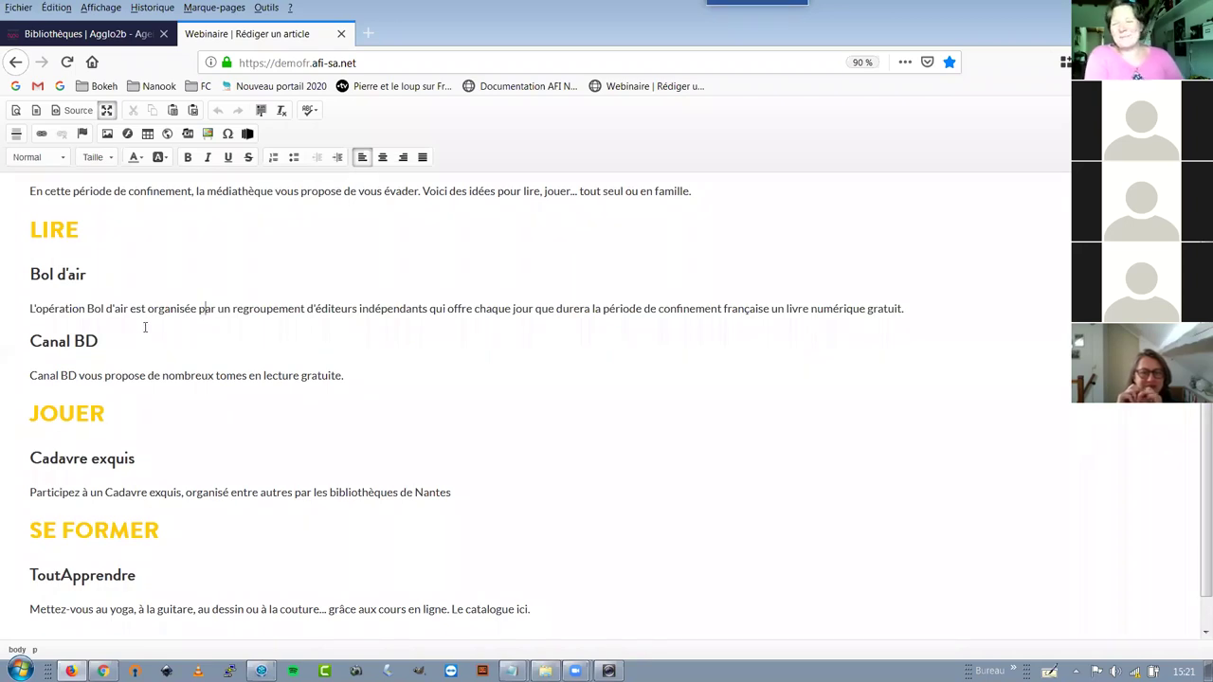
left_click(114, 309)
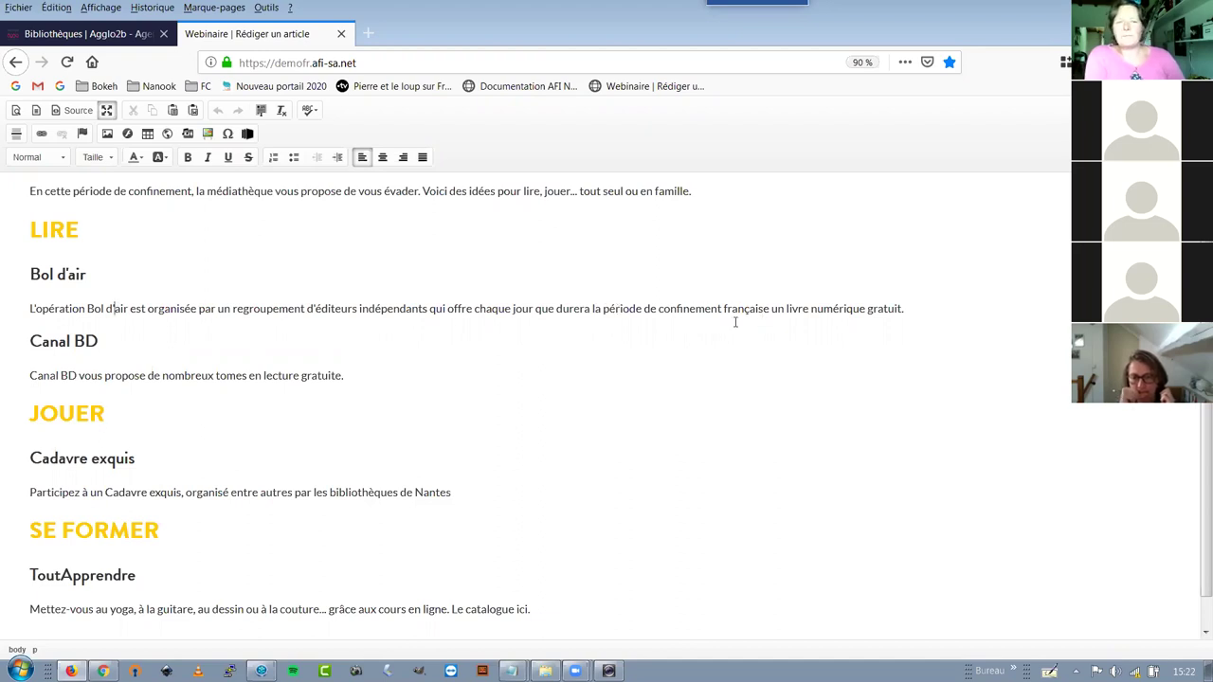
left_click(920, 304)
key("Return")
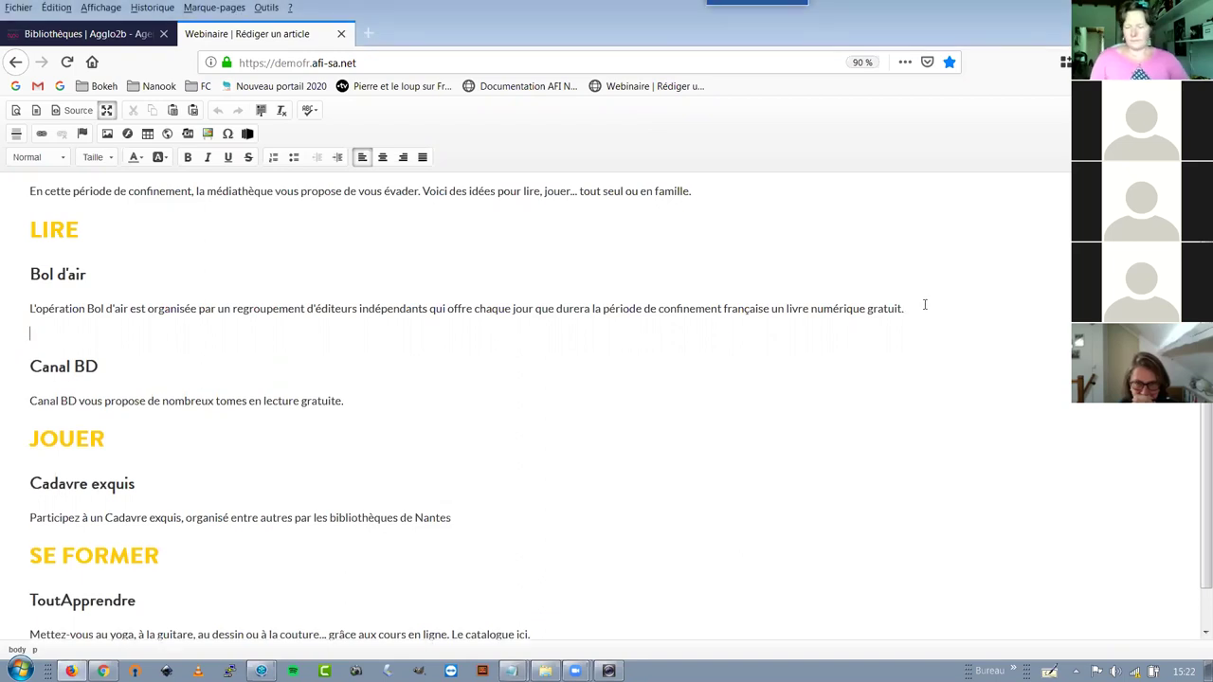
type("https://operation-bol-d-air.fr/")
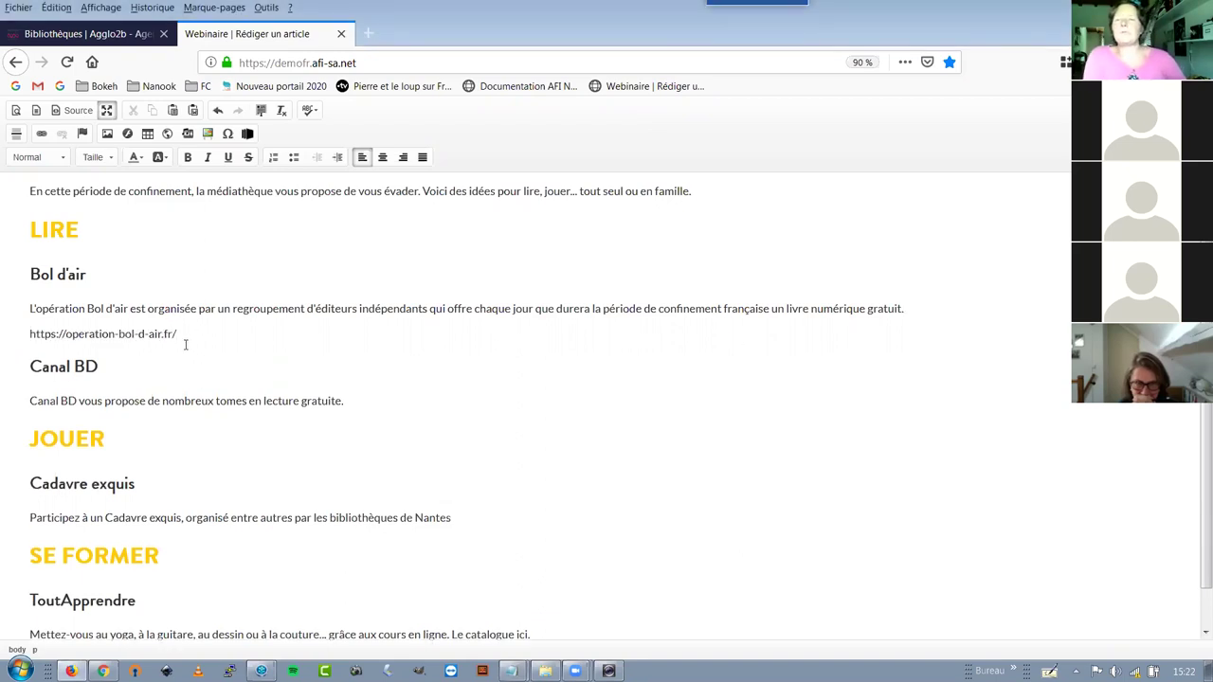
left_click(34, 335, "shift")
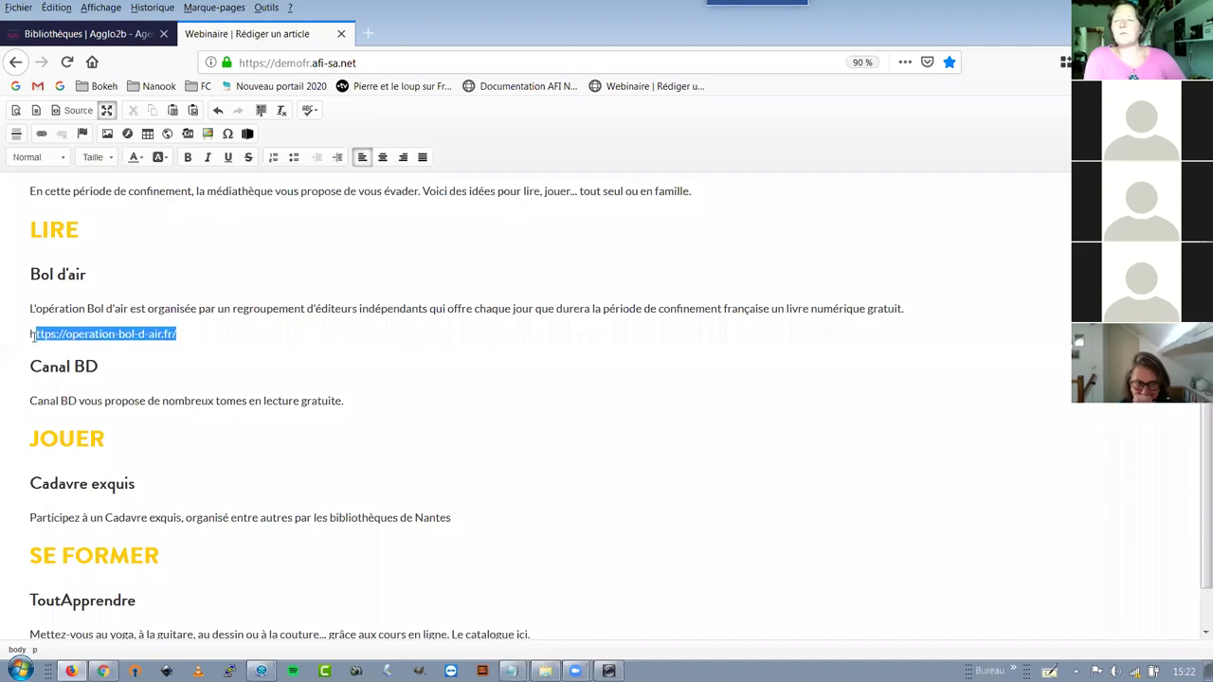
left_click(142, 361)
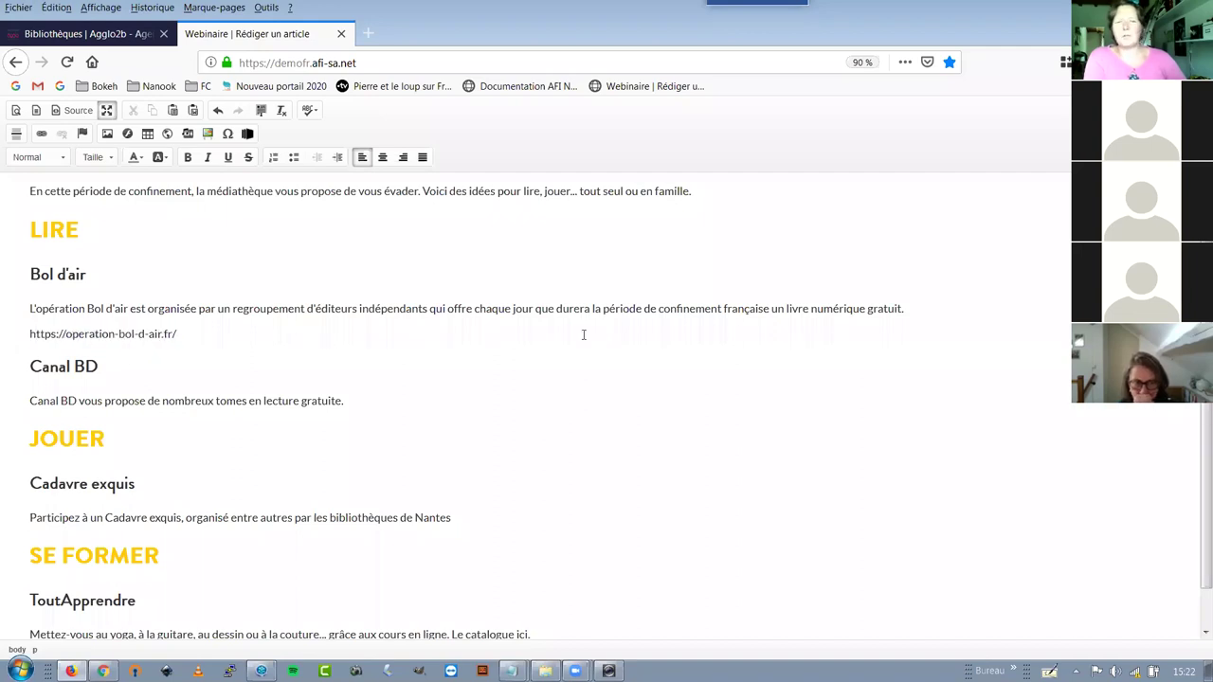
left_click_drag(773, 308, 904, 307)
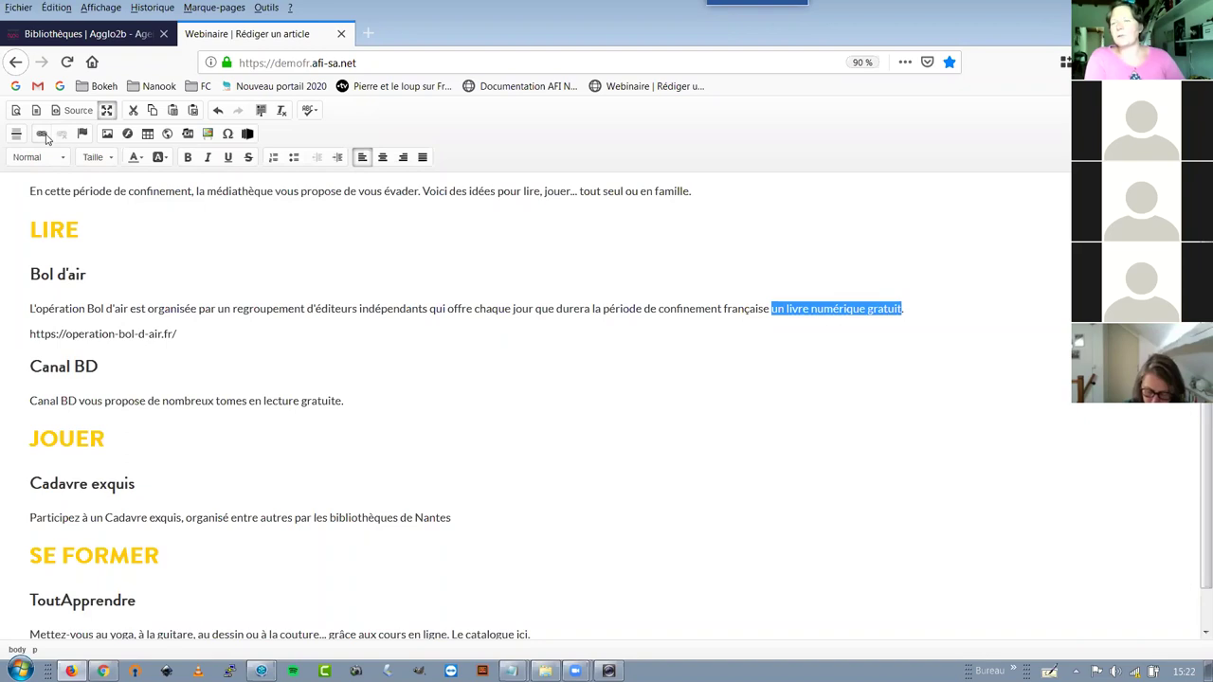
left_click(43, 139)
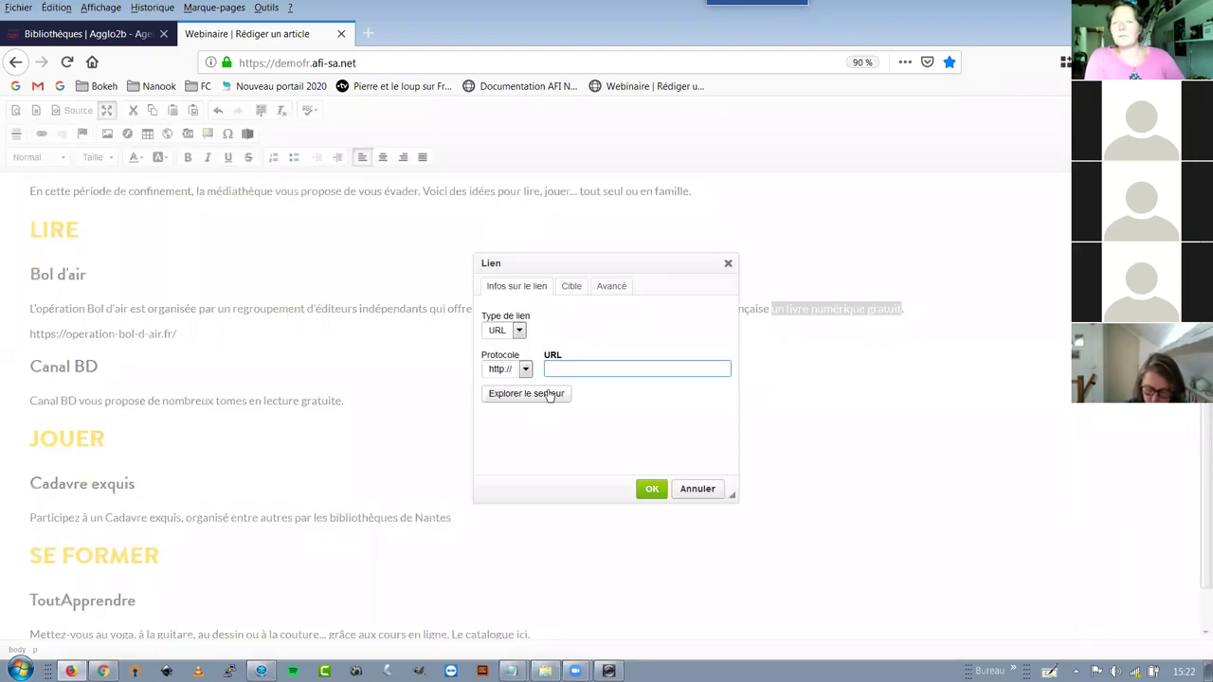
type("operation-bol-d-air.fr/")
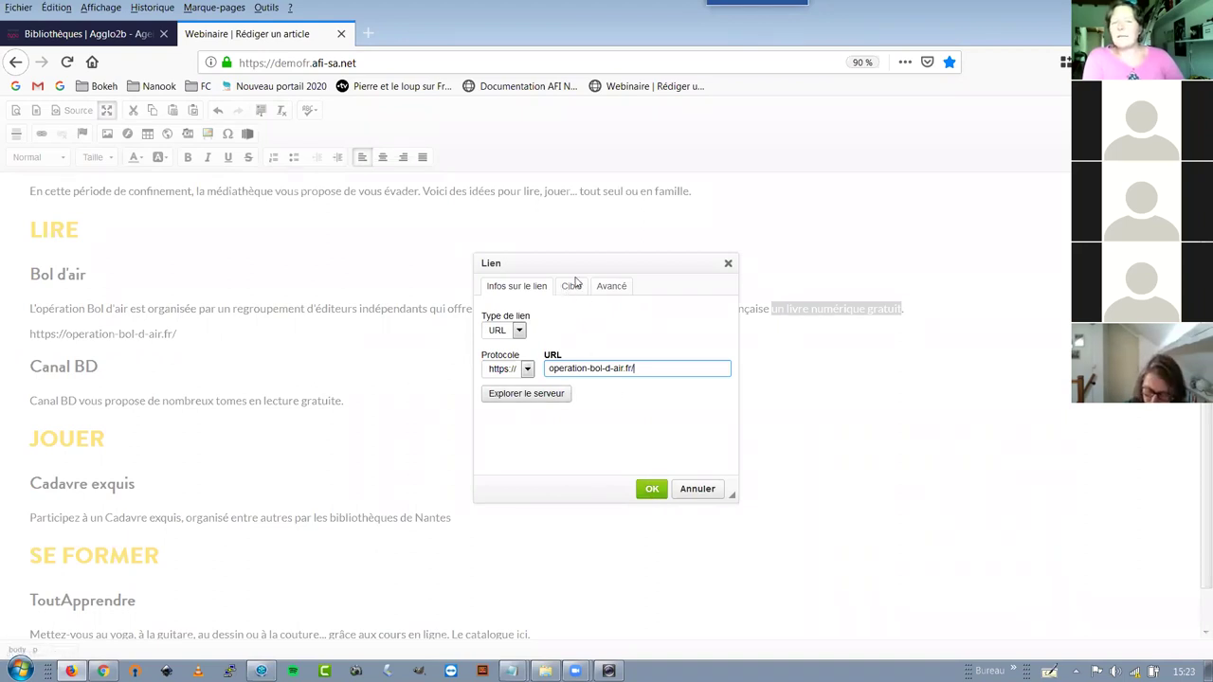
left_click(571, 286)
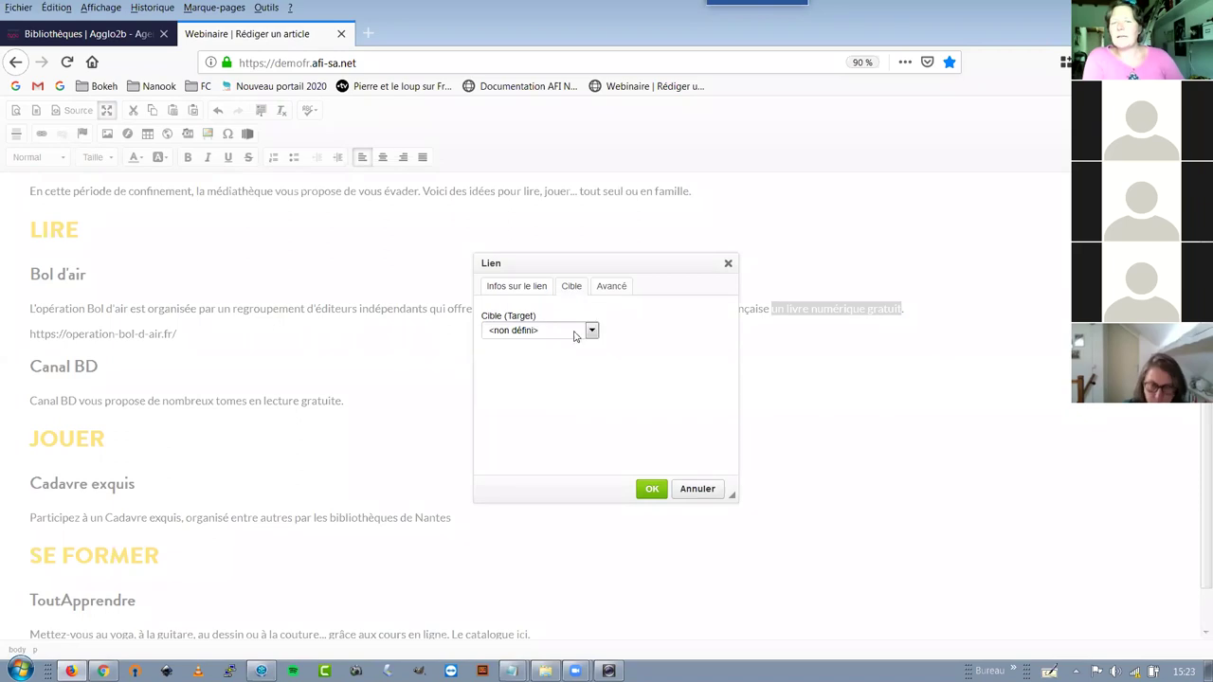
left_click(510, 331)
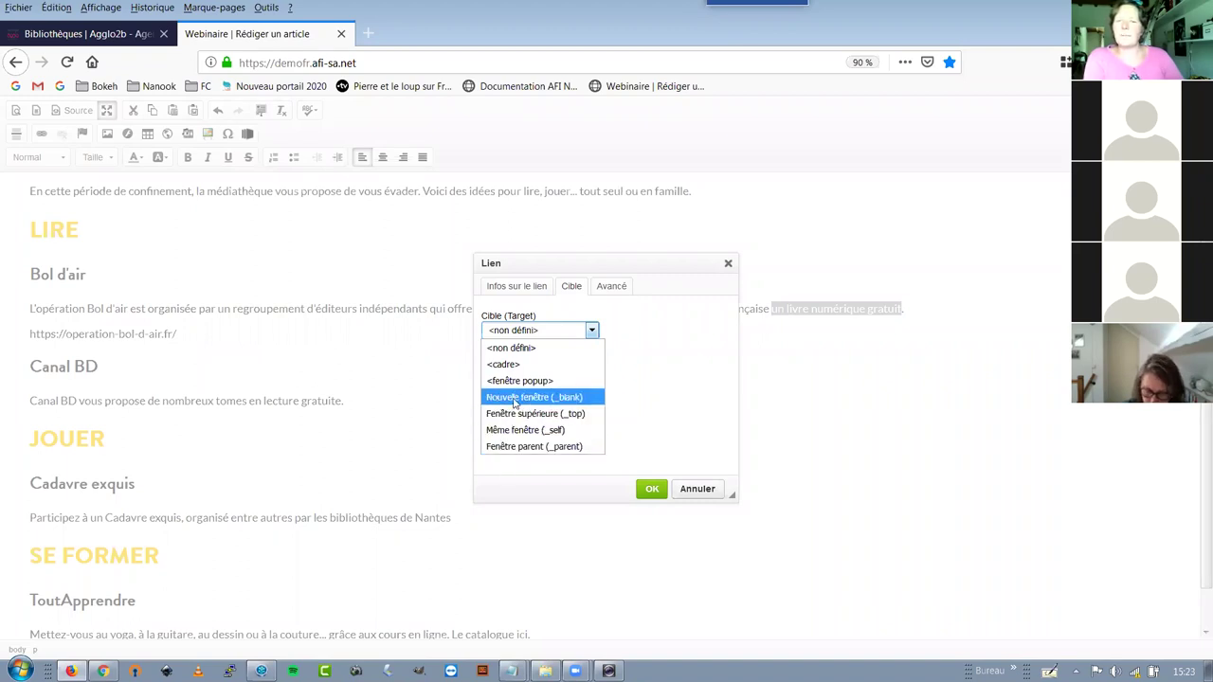
left_click(515, 399)
left_click(651, 490)
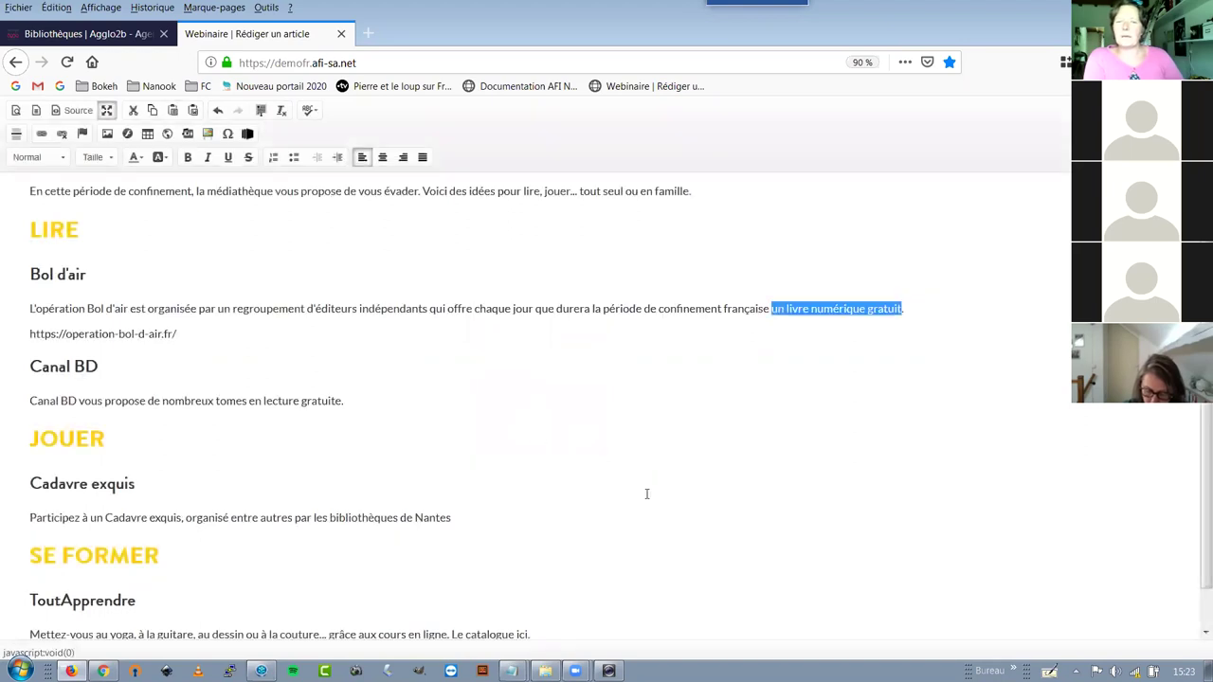
Delete the leftover Bol d'air address line and its empty line
left_click(189, 332)
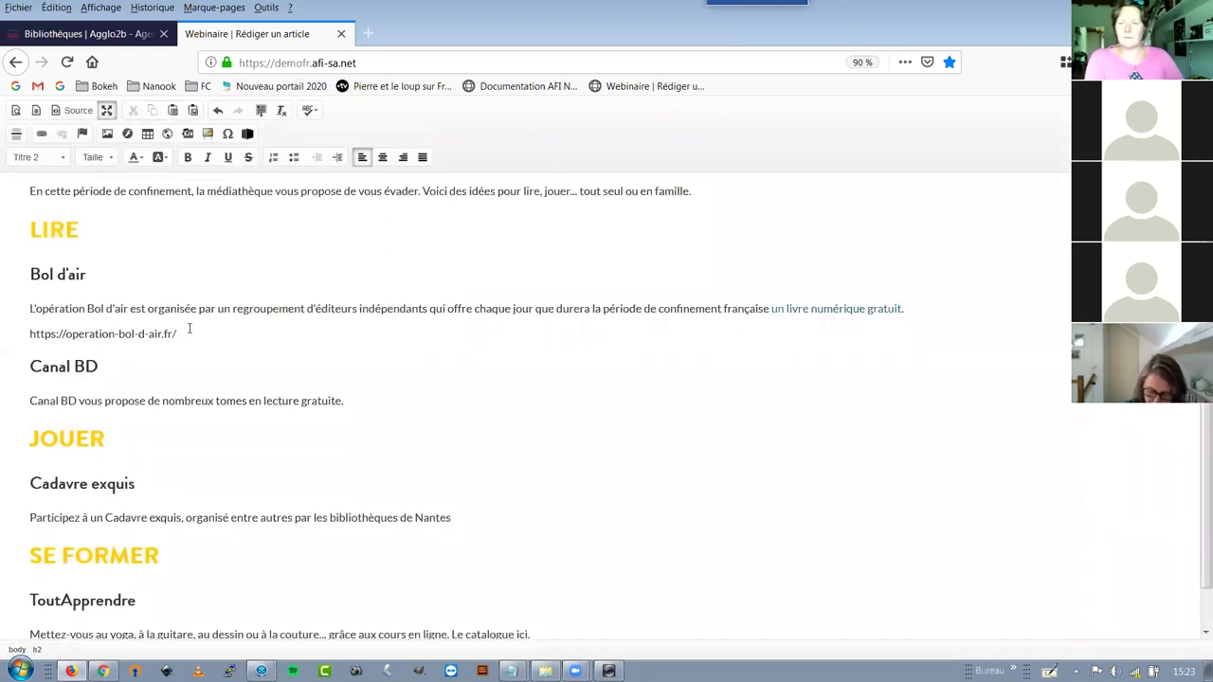
left_click(23, 333, "shift")
key("BackSpace")
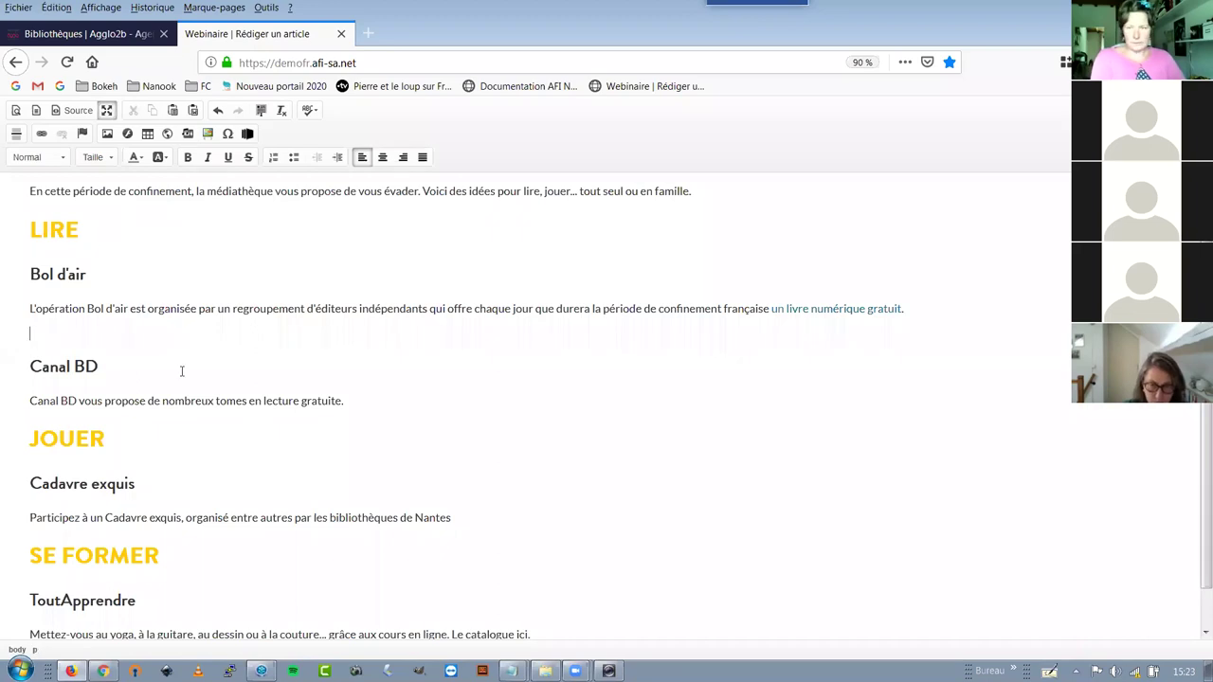
key("BackSpace")
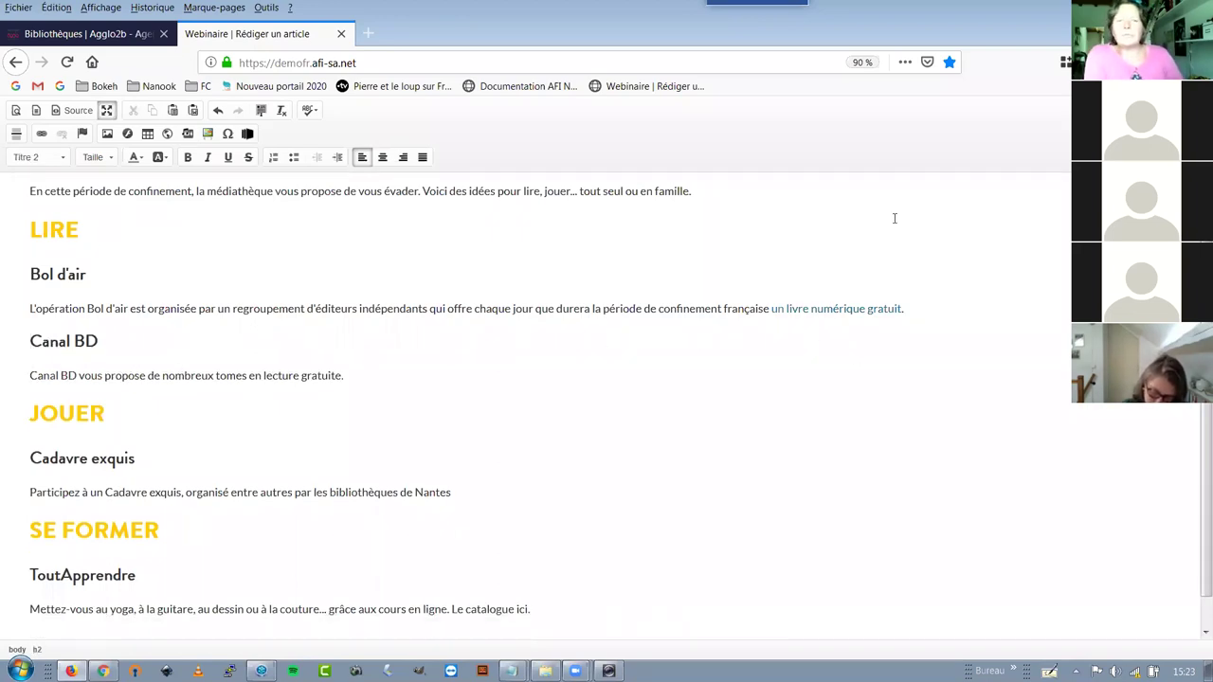
Check the new link in the description and move down to the Canal BD heading
left_click(854, 308)
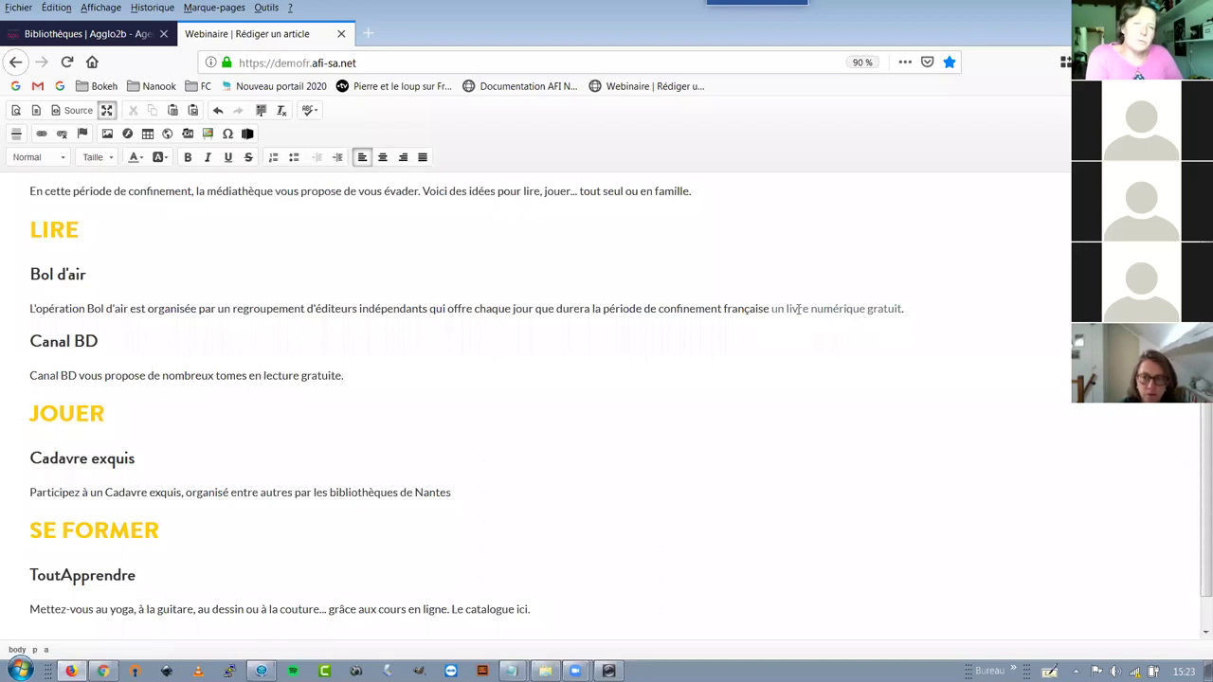
left_click(814, 335)
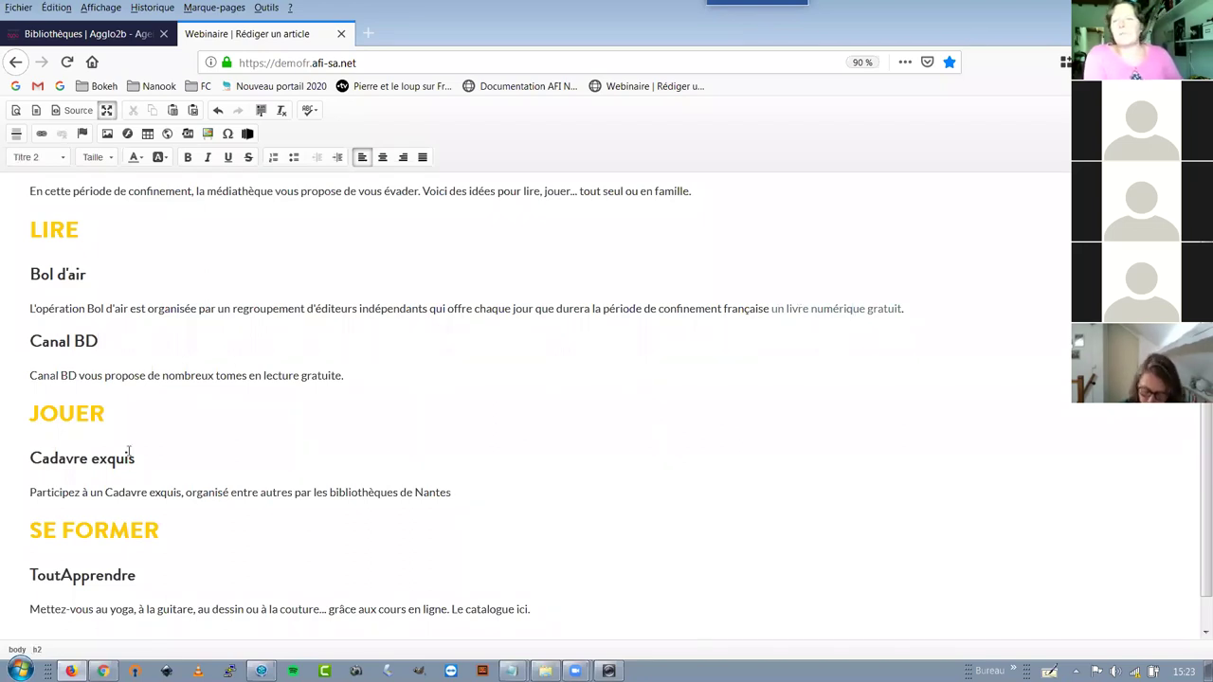
scroll(117, 416, "down", 1)
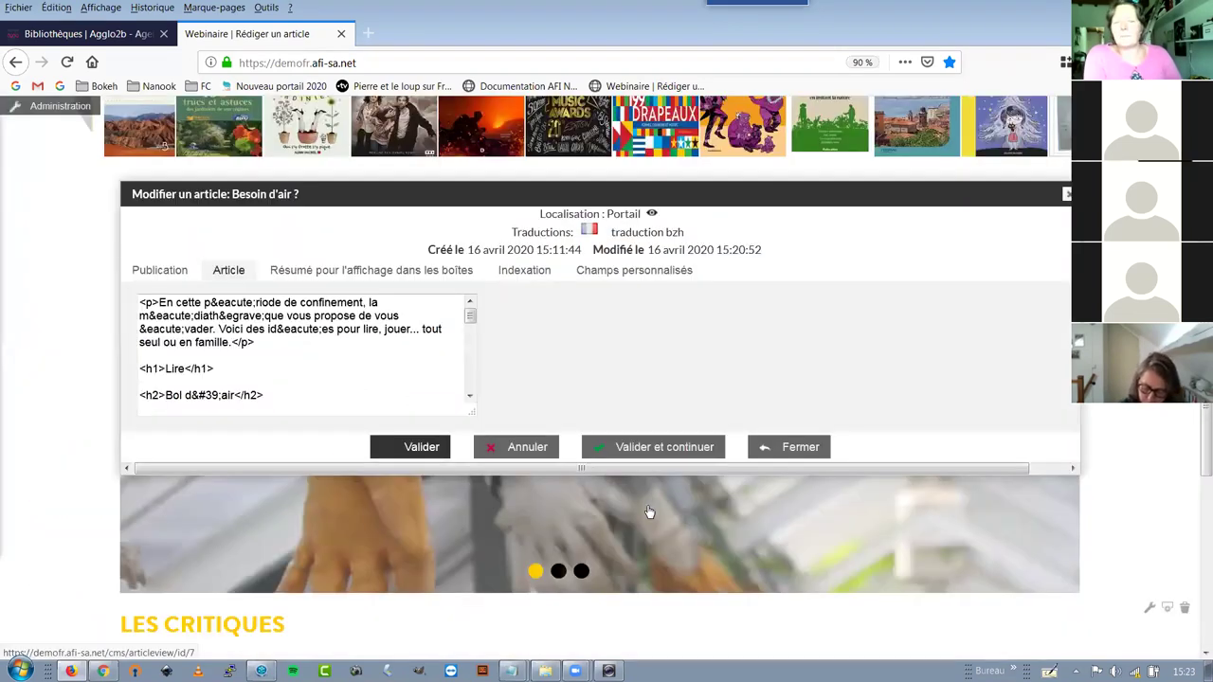
Save the article with Valider and test its 'un livre numérique gratuit' link on the portal
left_click(576, 567)
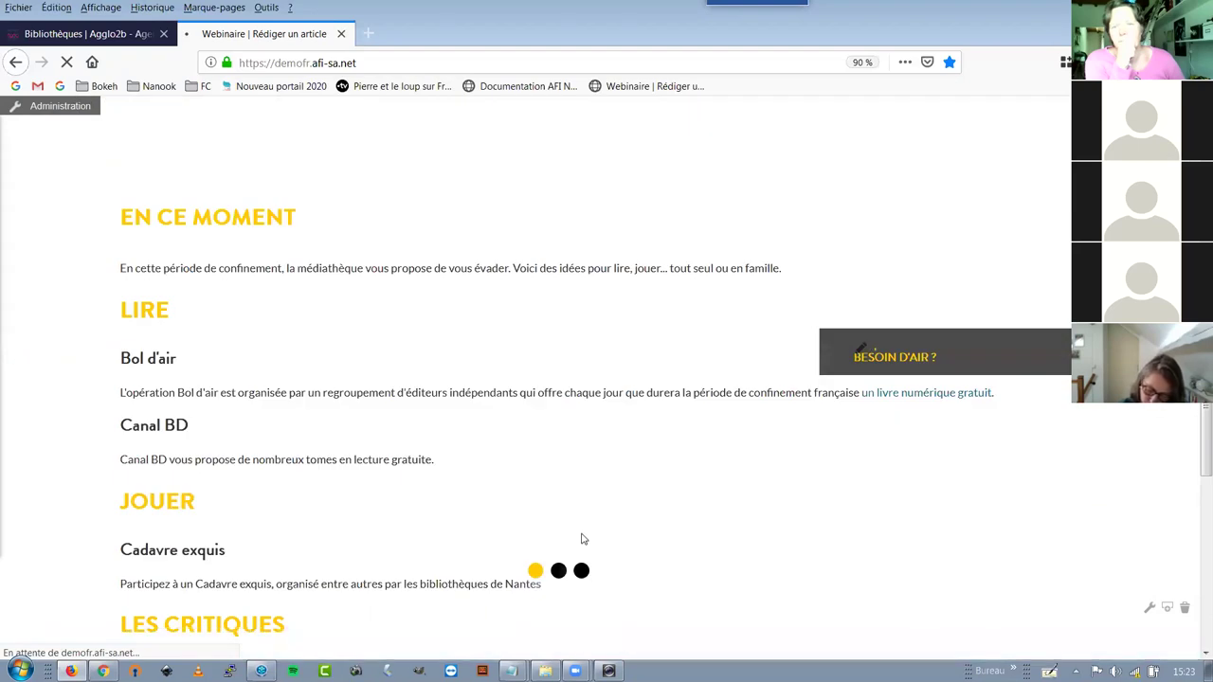
left_click(887, 398)
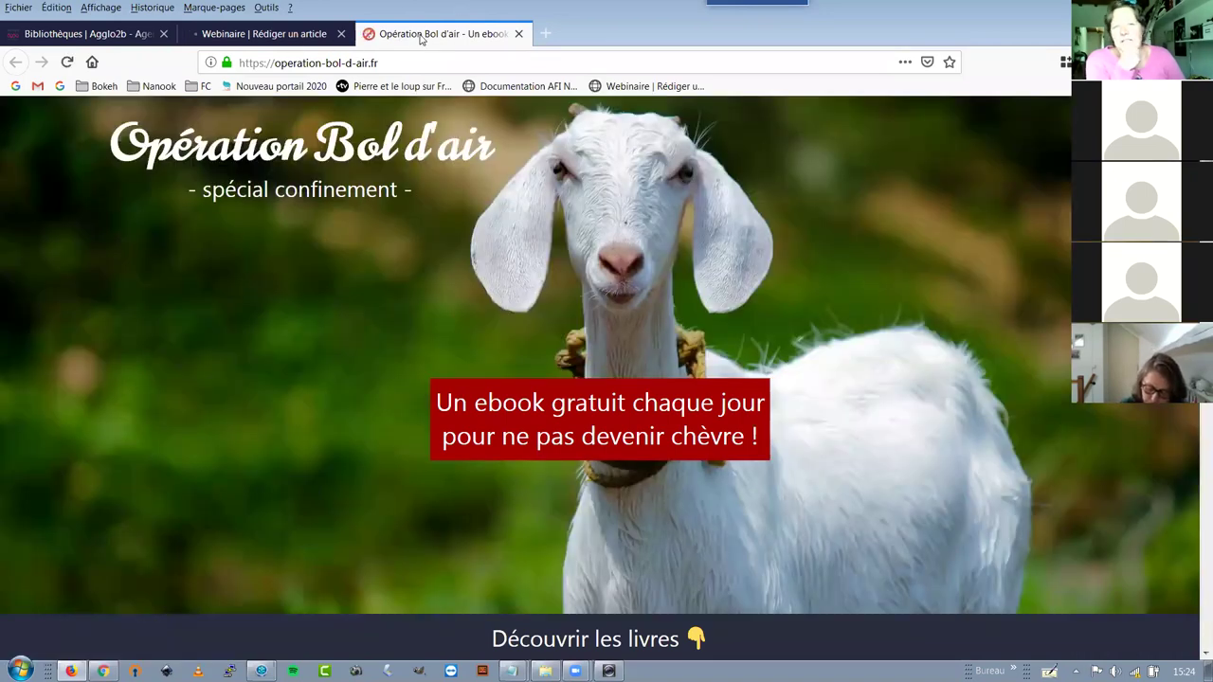
Look over the Opération Bol d'air site, close its tab and reopen the article's edit dialog
left_click(278, 36)
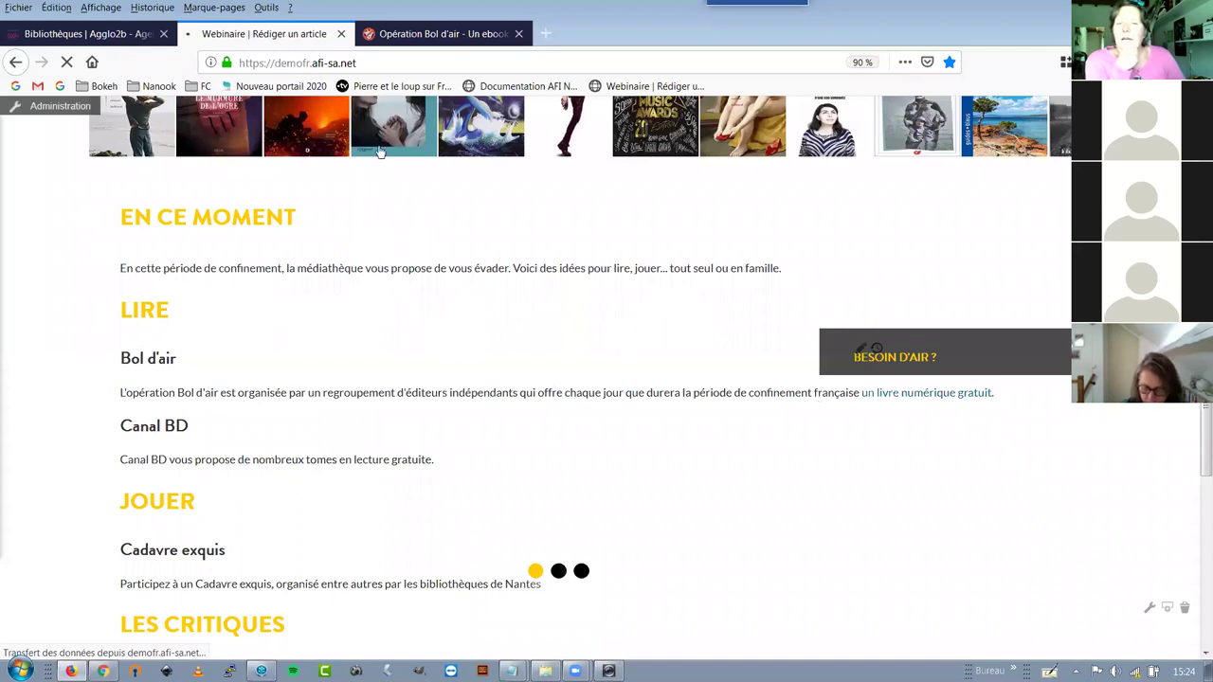
left_click(450, 39)
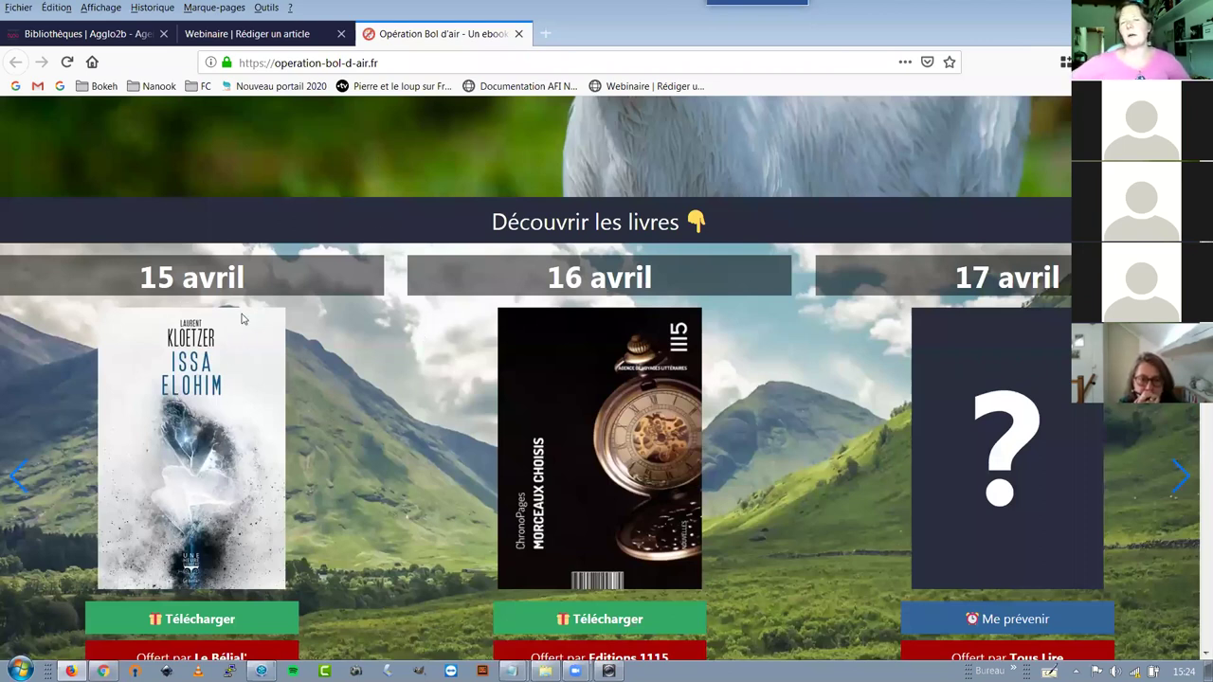
key("ctrl+w")
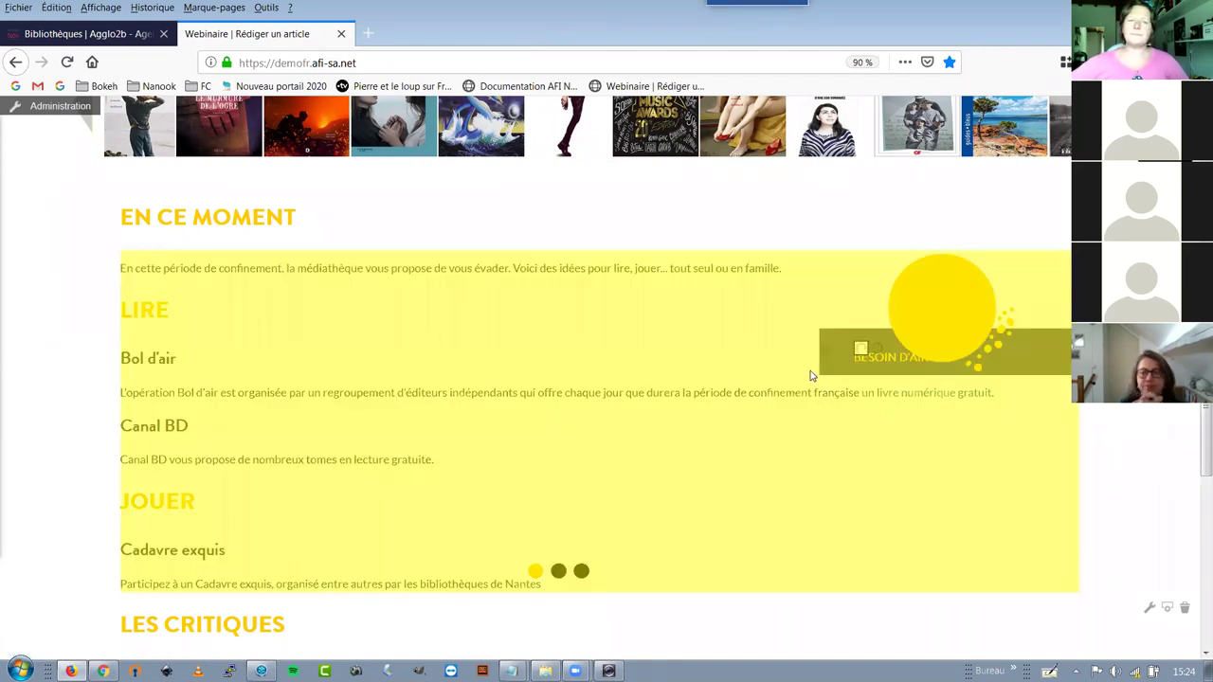
left_click(813, 375)
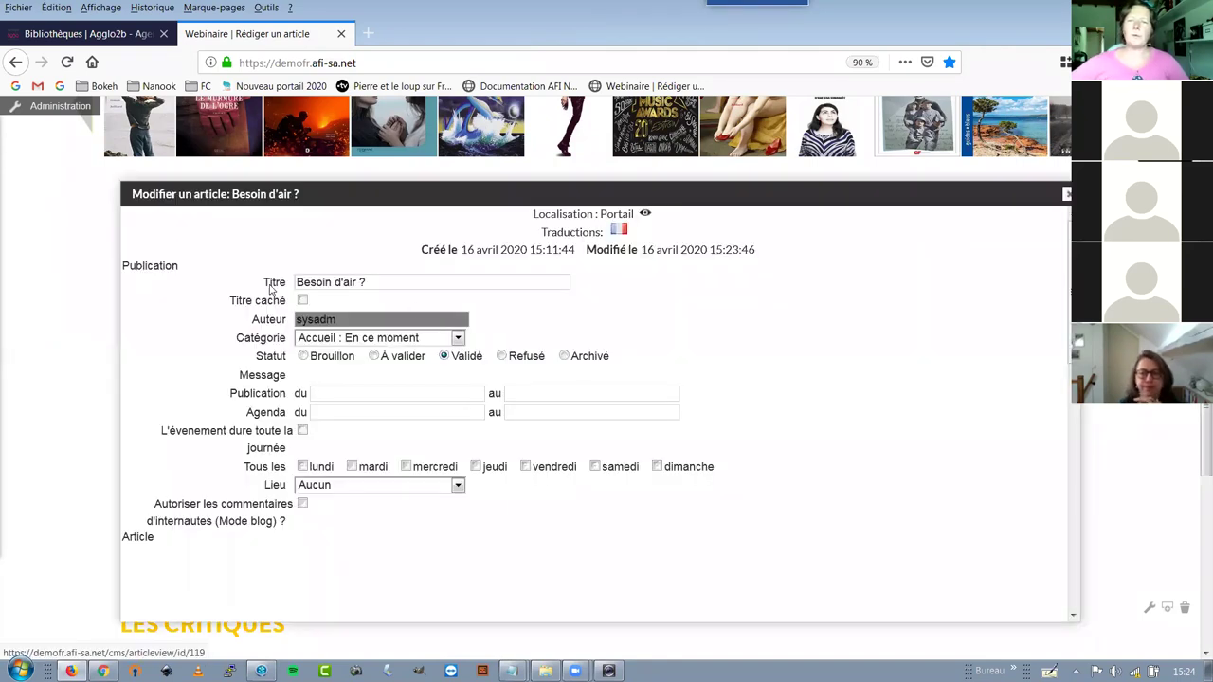
Add an empty paragraph after the Cadavre exquis line ending 'par les bibliothèques de Nantes'
left_click(229, 271)
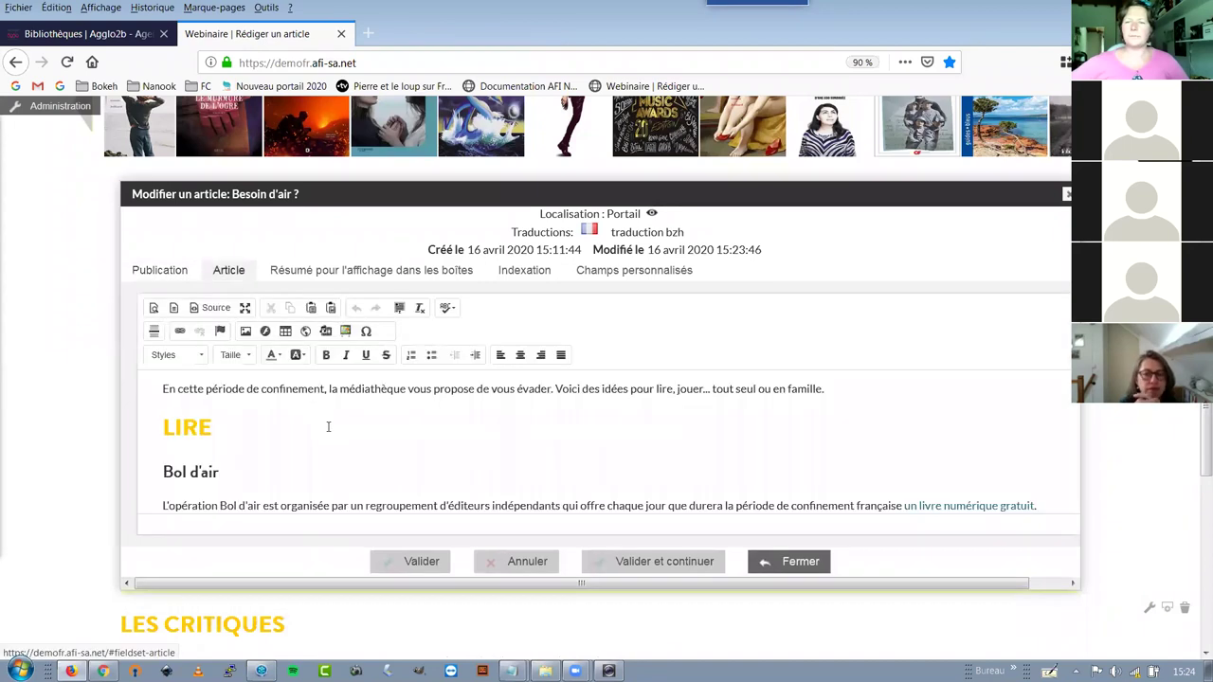
scroll(328, 427, "down", 2)
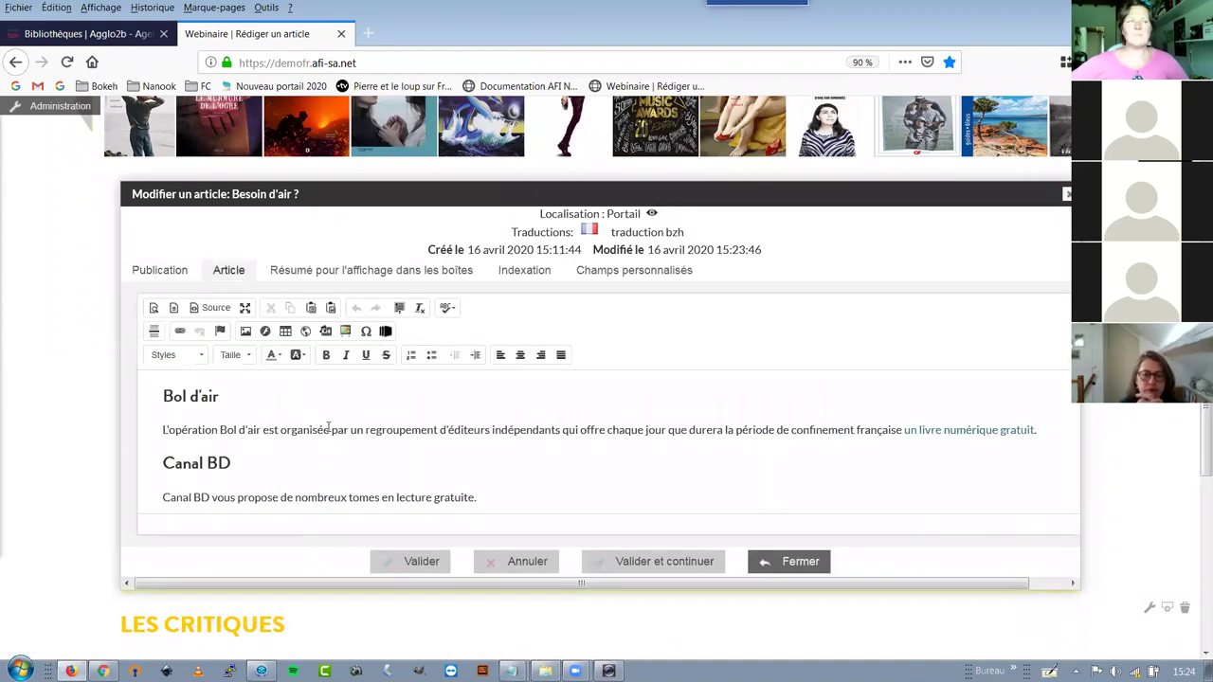
scroll(608, 445, "down", 2)
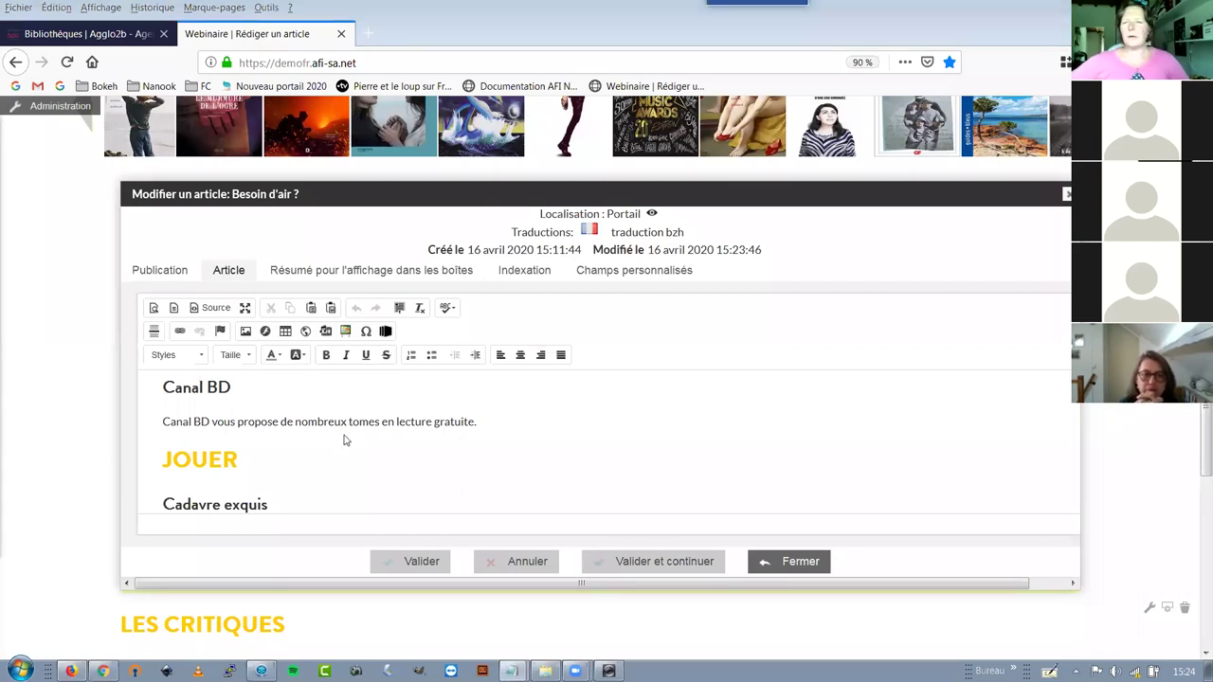
left_click(310, 464)
scroll(310, 464, "down", 2)
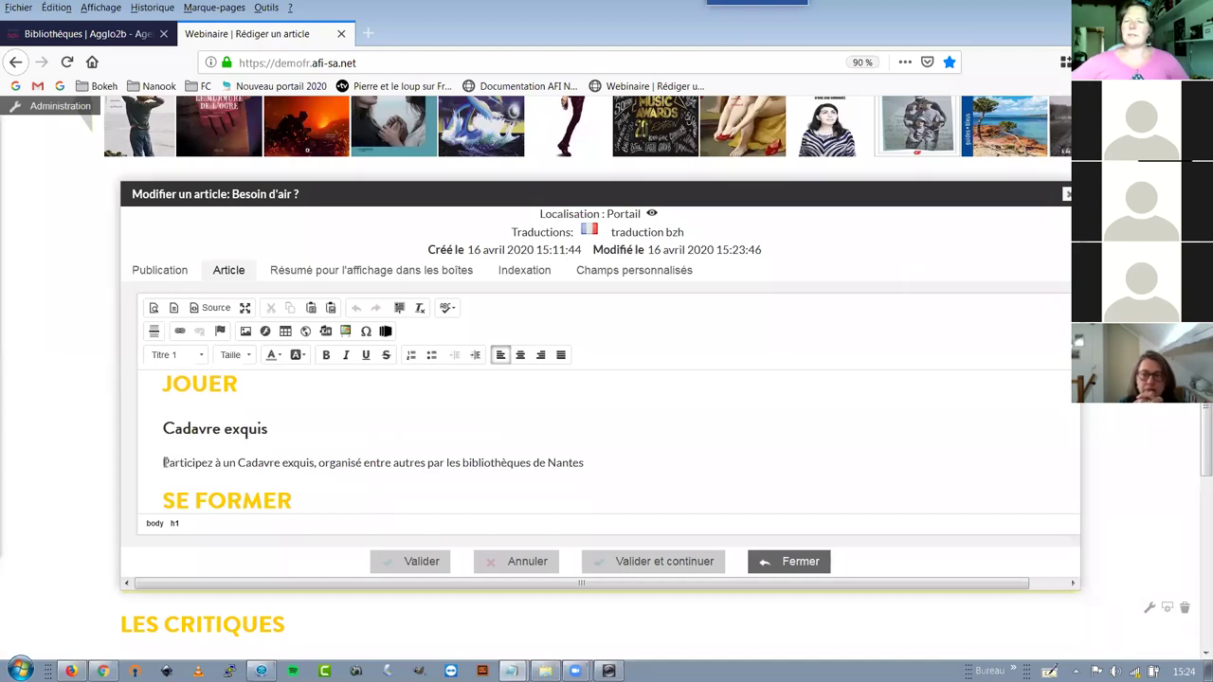
left_click(164, 463)
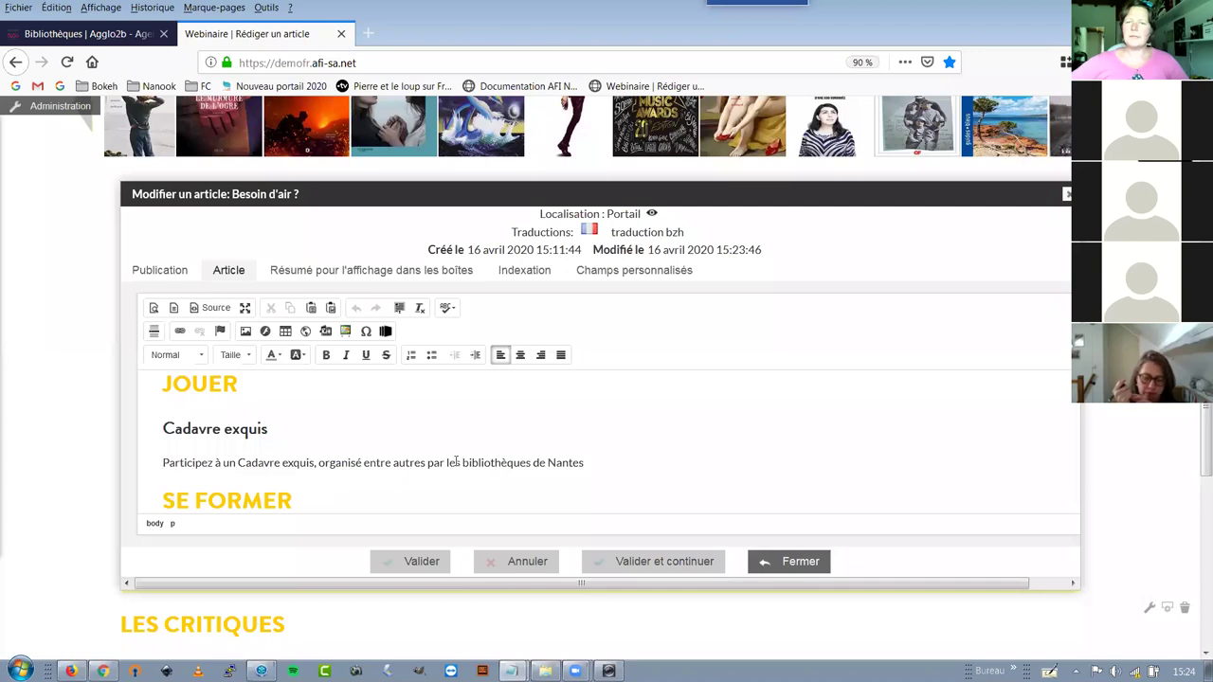
left_click_drag(461, 462, 590, 469)
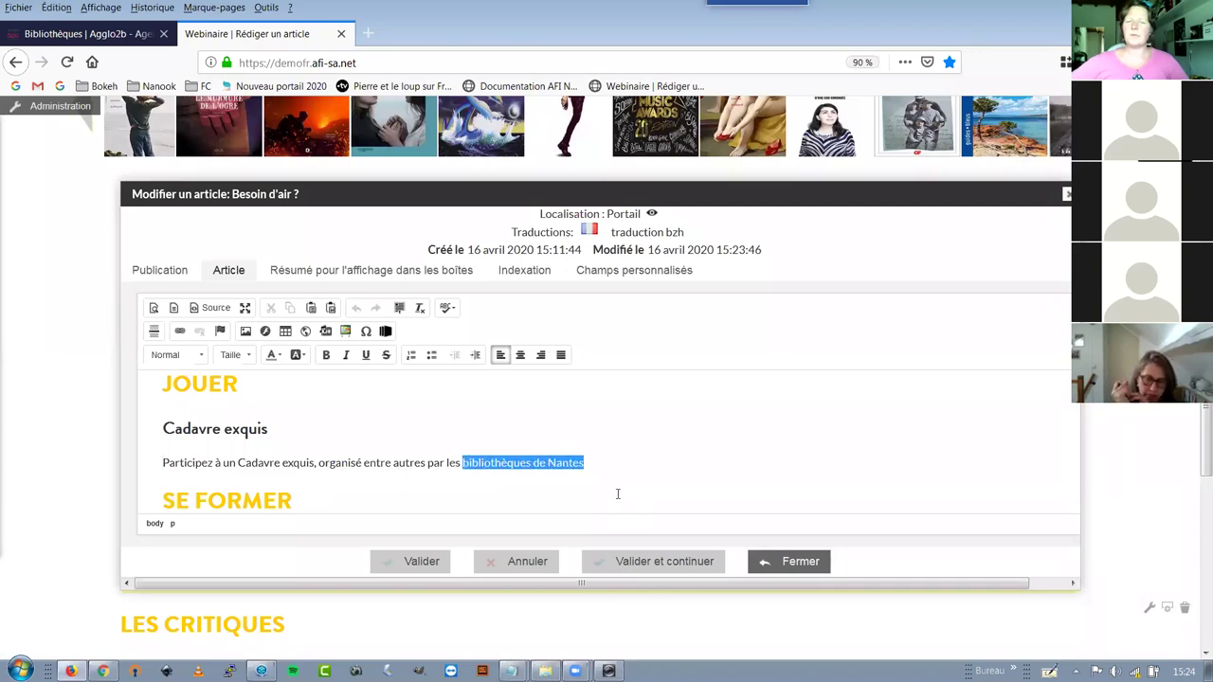
left_click(609, 463)
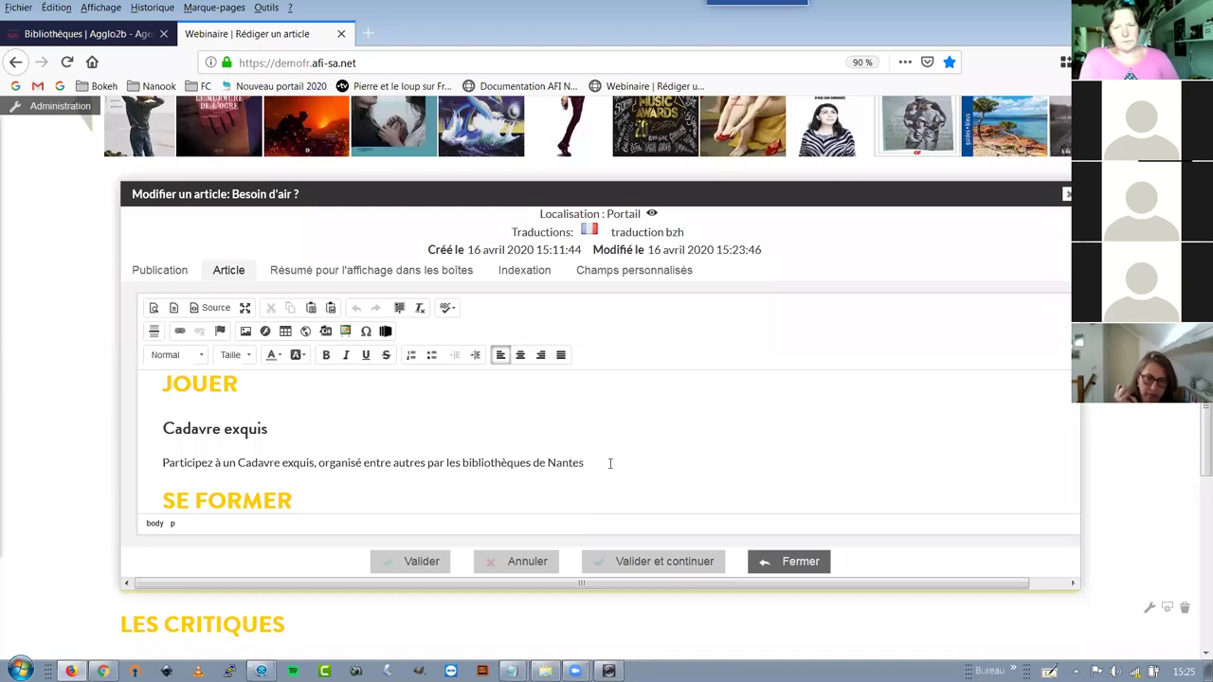
key("Return")
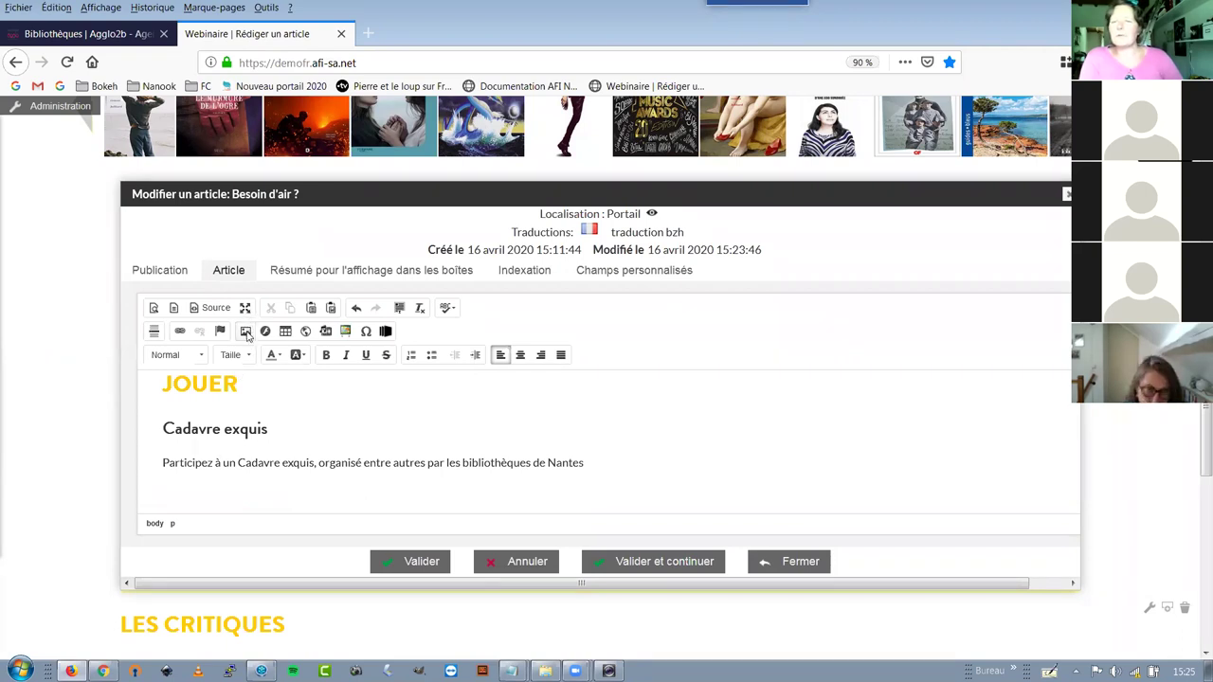
Browse the server's images to the En_ce_moment folder and begin a new upload there
left_click(245, 331)
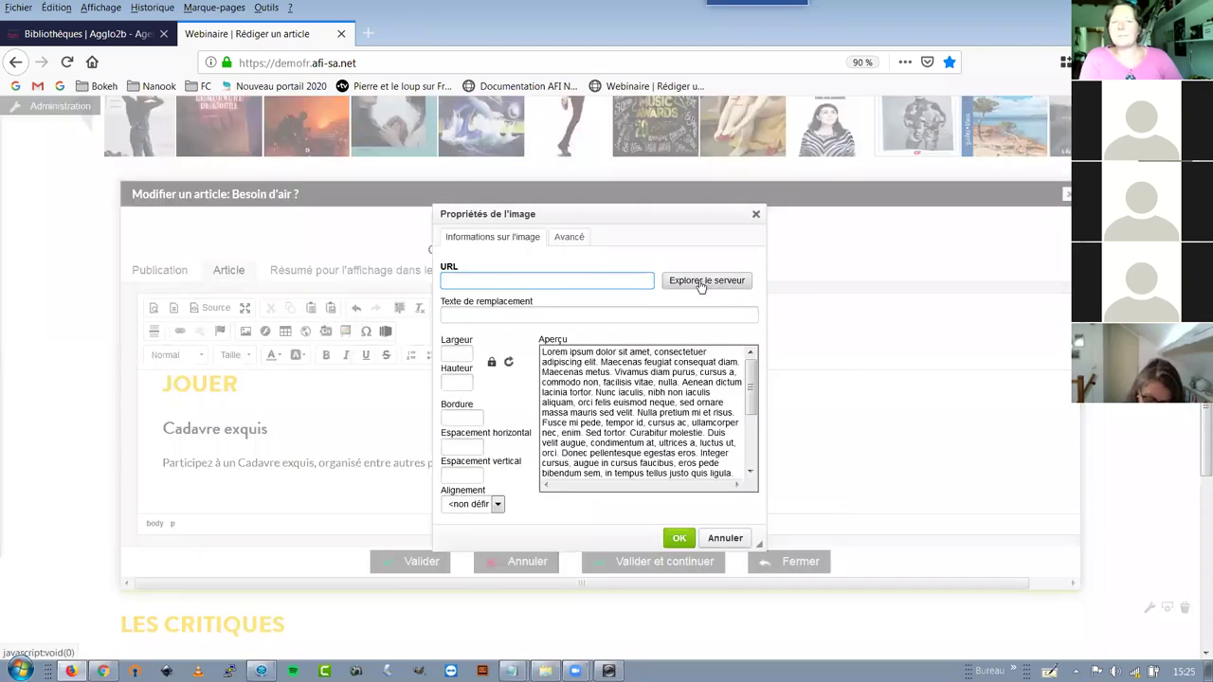
left_click(701, 283)
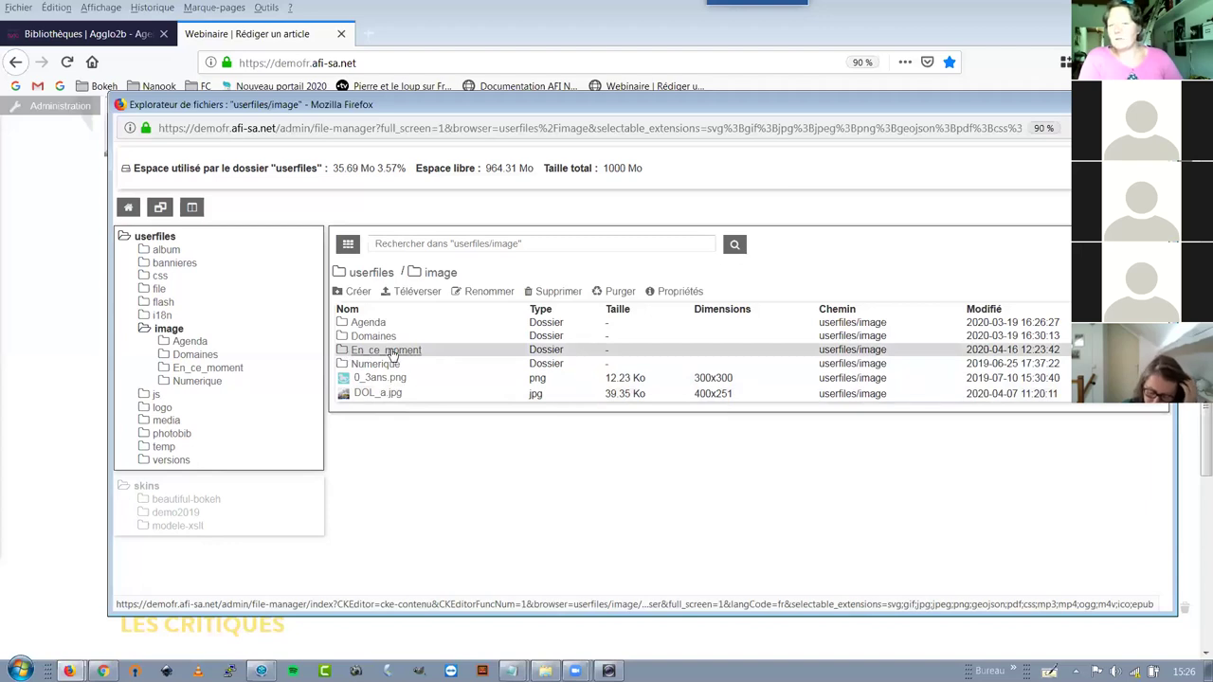
left_click(569, 353)
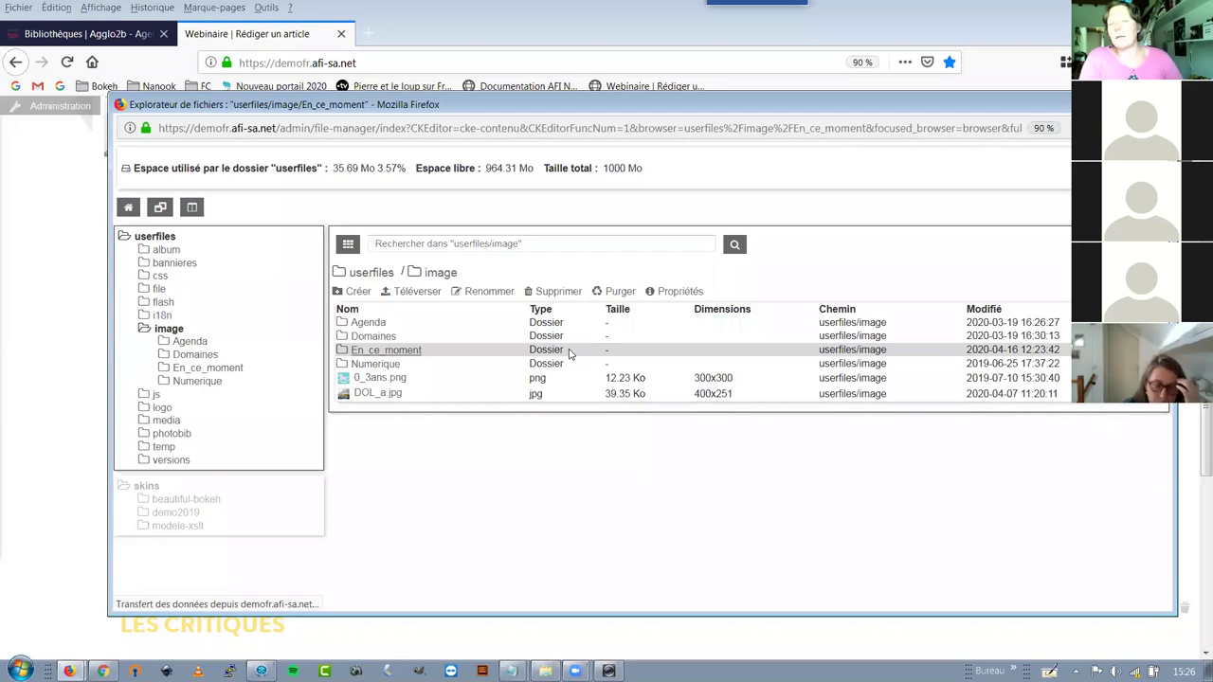
left_click(412, 292)
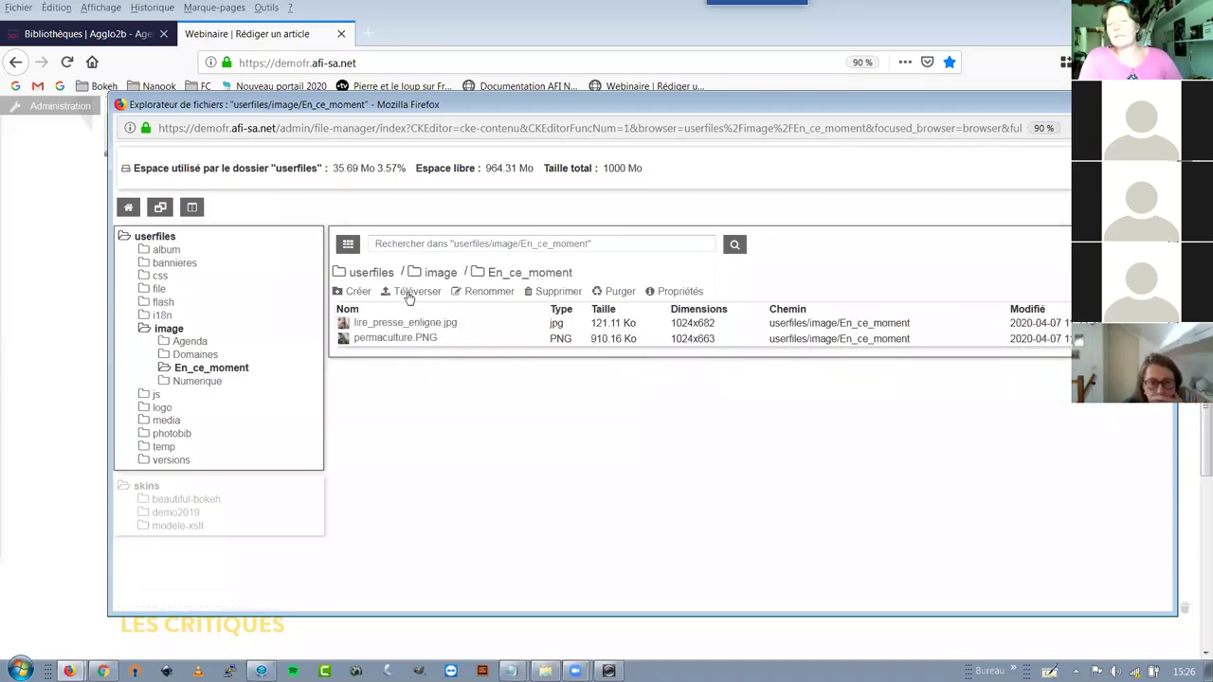
Upload cadavres_exquis_nantes.PNG (329x230) from the computer into the En_ce_moment image folder
left_click(542, 251)
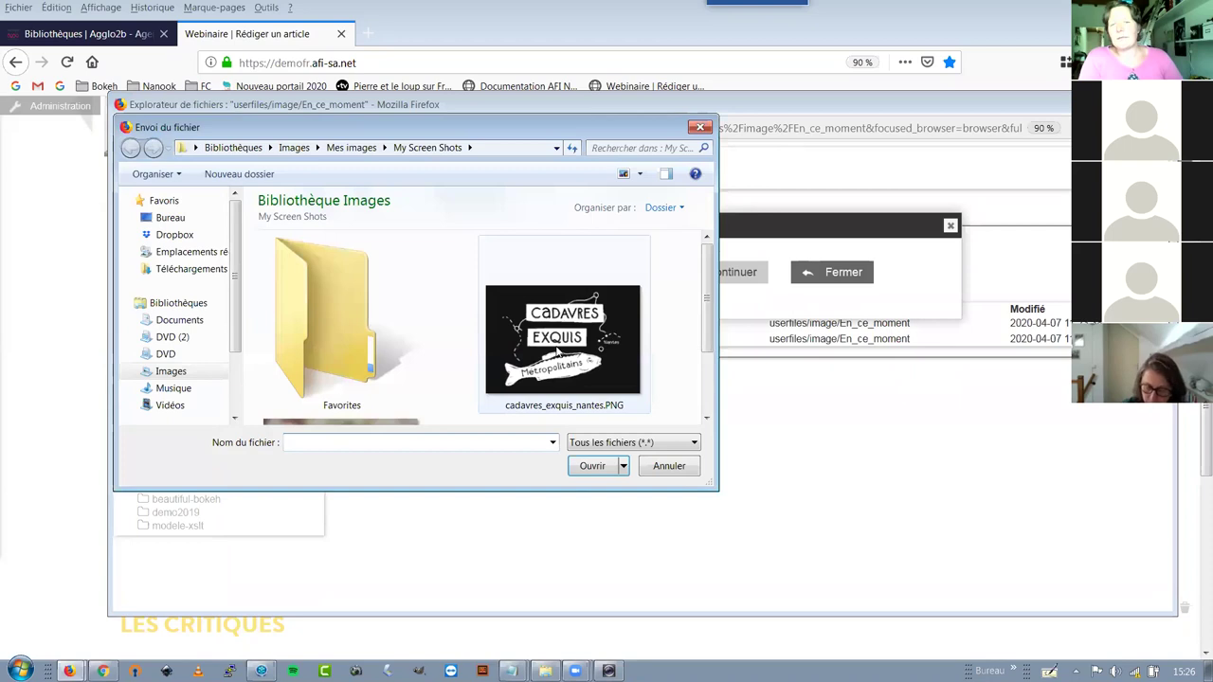
left_click(551, 350)
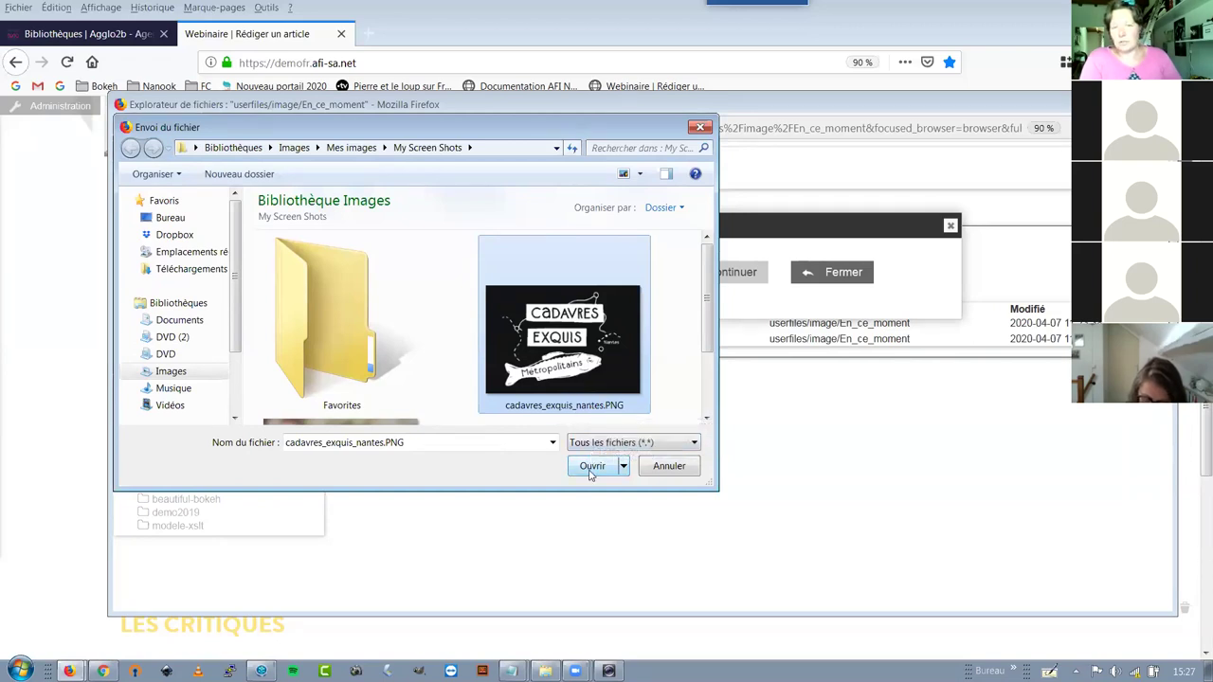
left_click(591, 469)
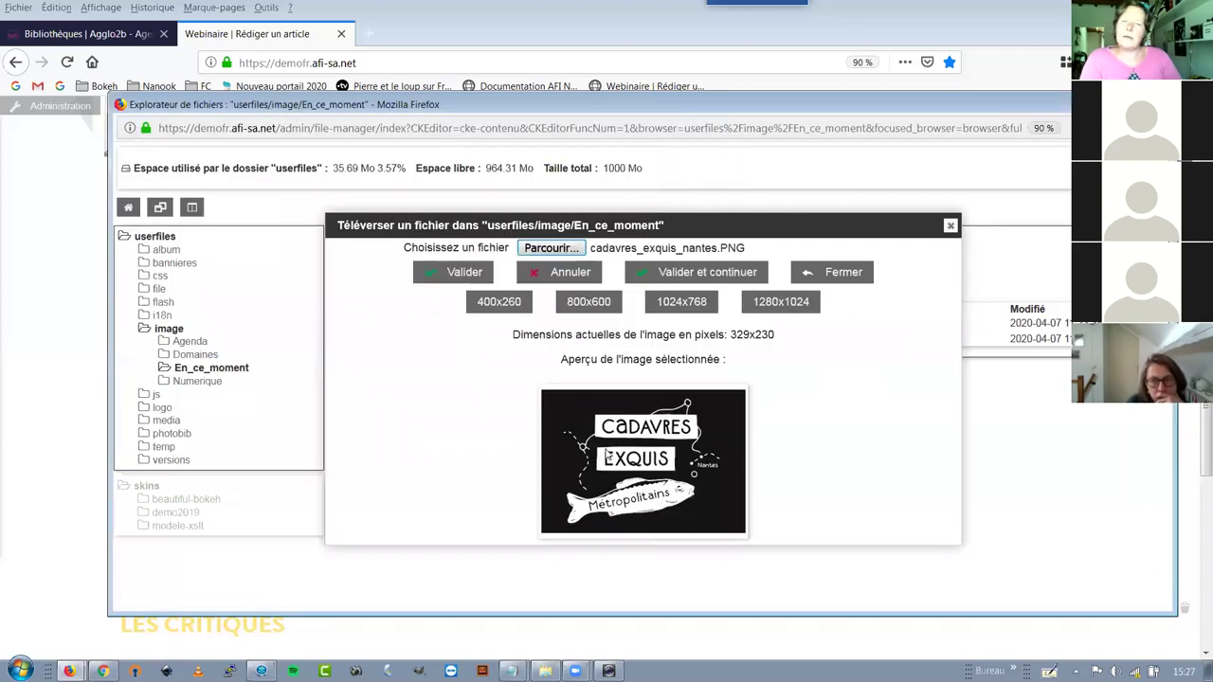
left_click(449, 275)
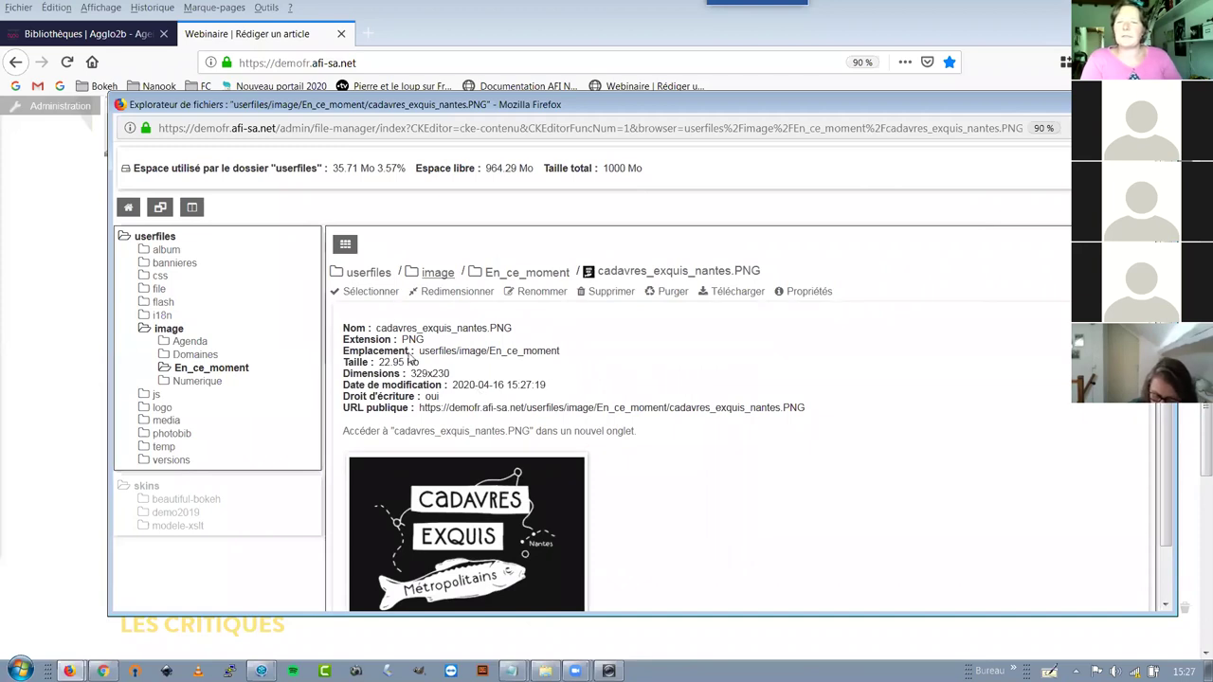
scroll(409, 370, "down", 1)
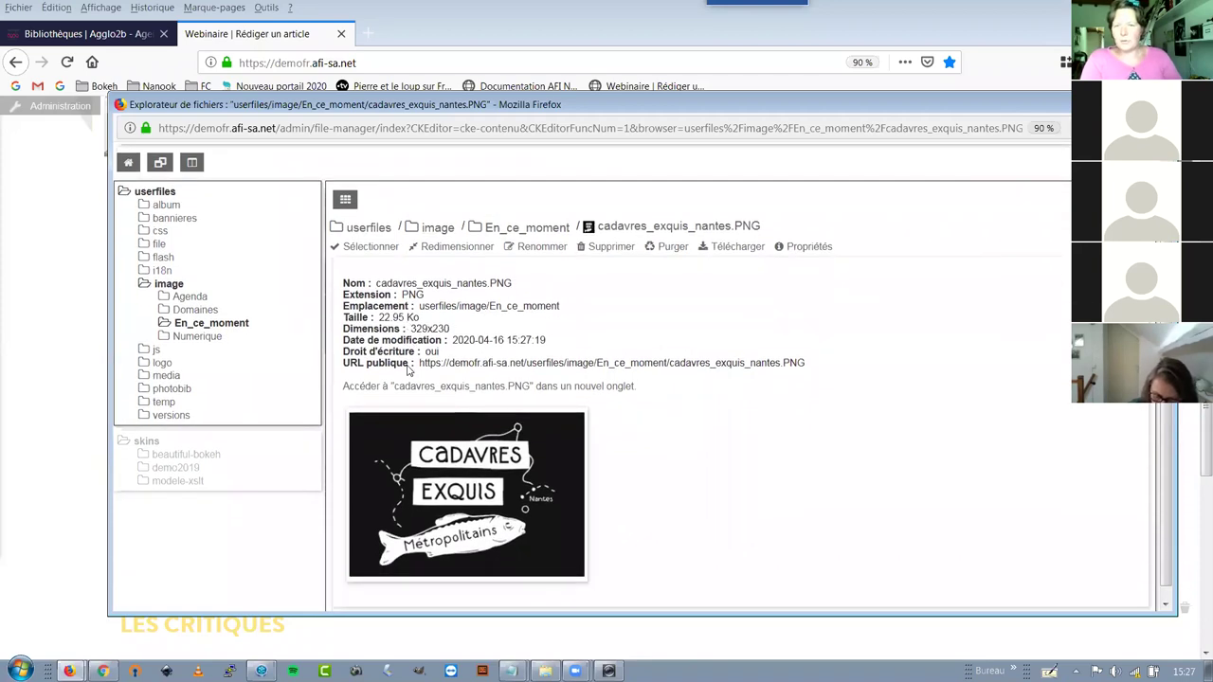
scroll(409, 370, "down", 1)
Choose the uploaded cadavres_exquis_nantes.PNG as the image for the article
left_click(372, 235)
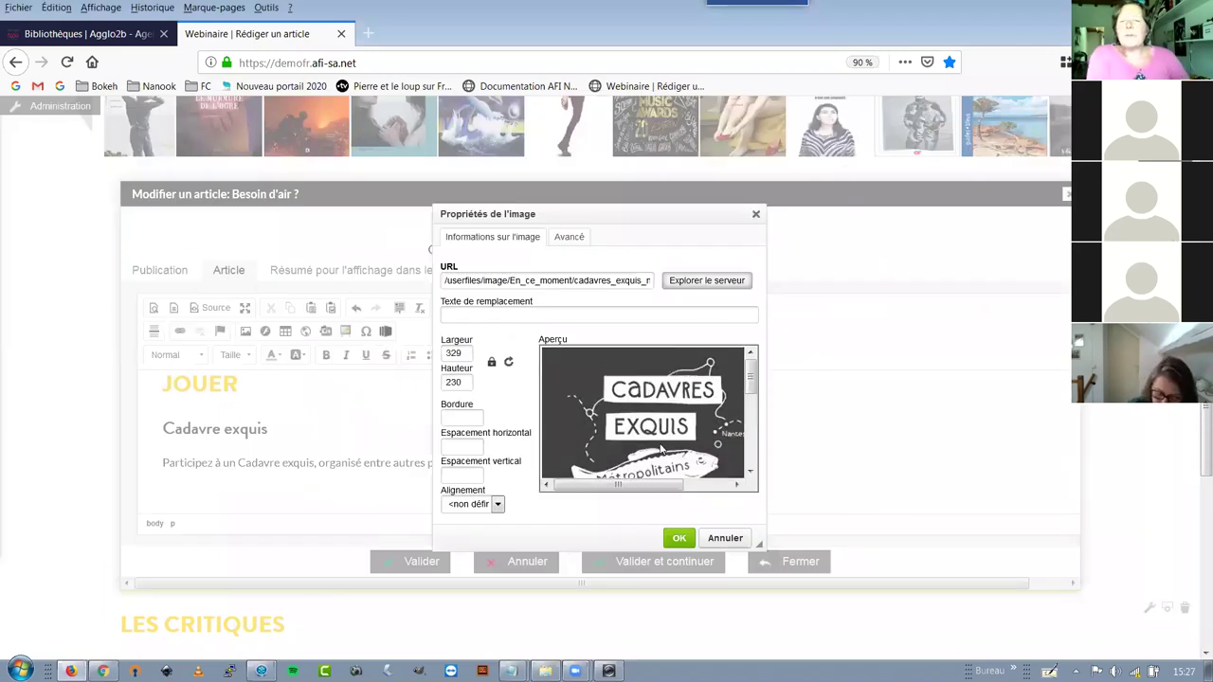
left_click_drag(668, 486, 715, 486)
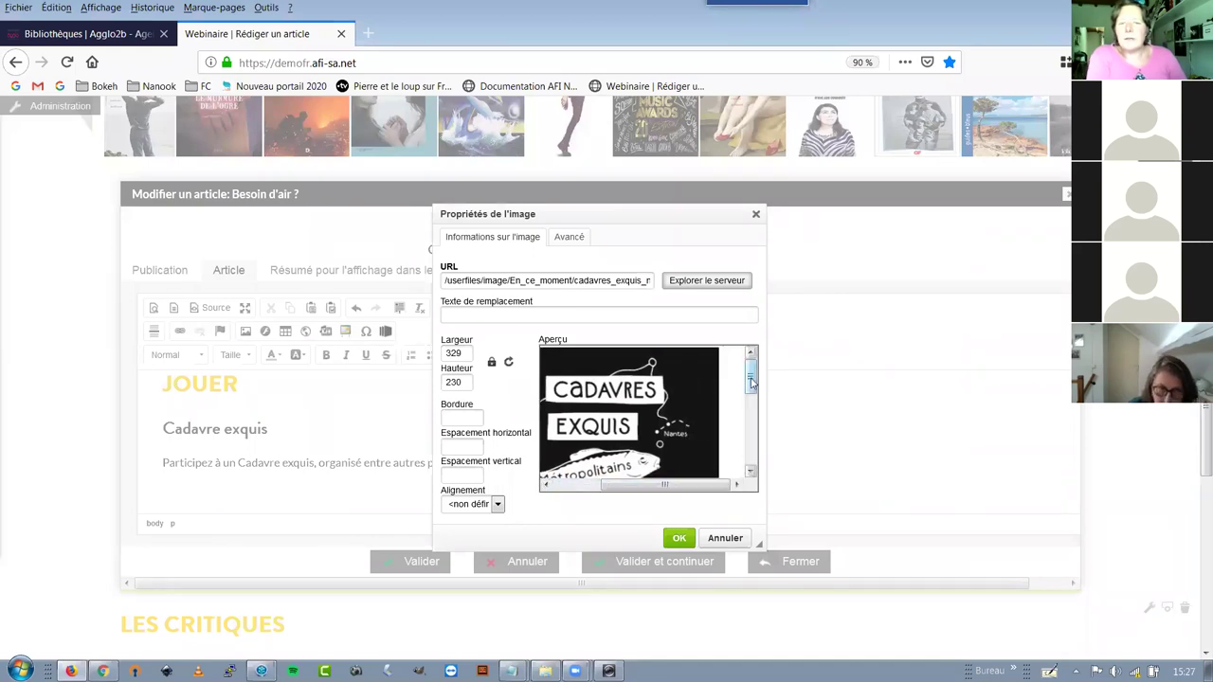
scroll(677, 433, "down", 3)
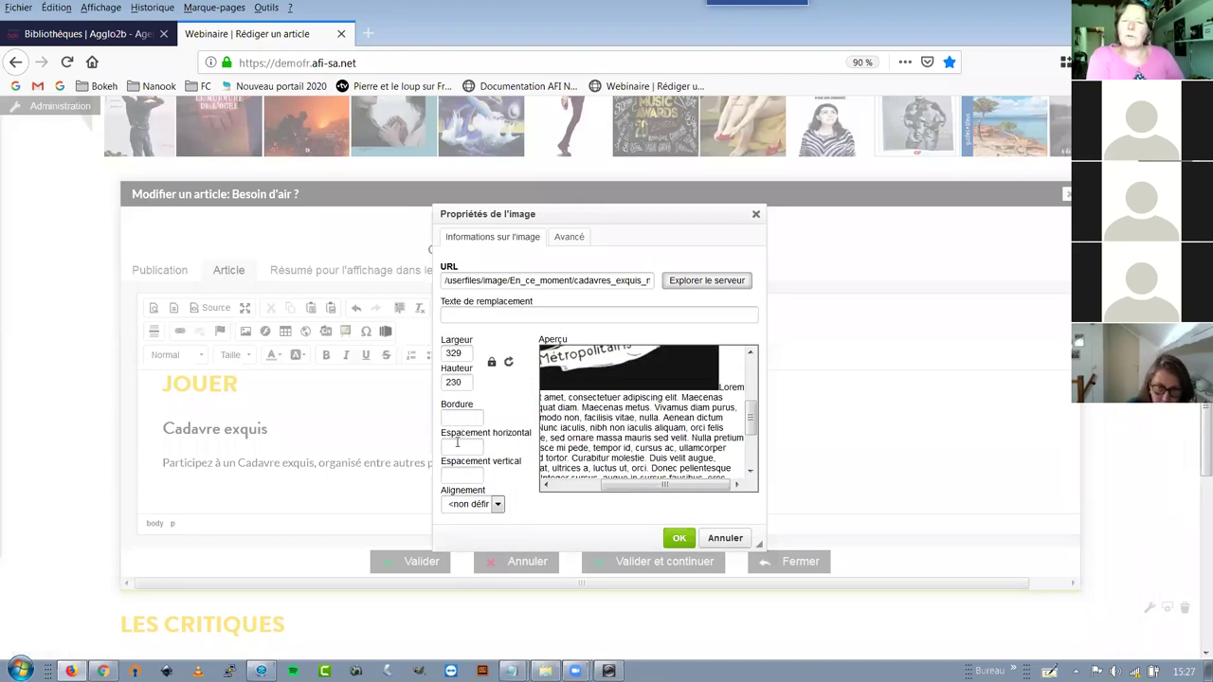
left_click_drag(451, 436, 502, 437)
Set horizontal and vertical spacing to 10 and insert the image
left_click(488, 464)
left_click(456, 447)
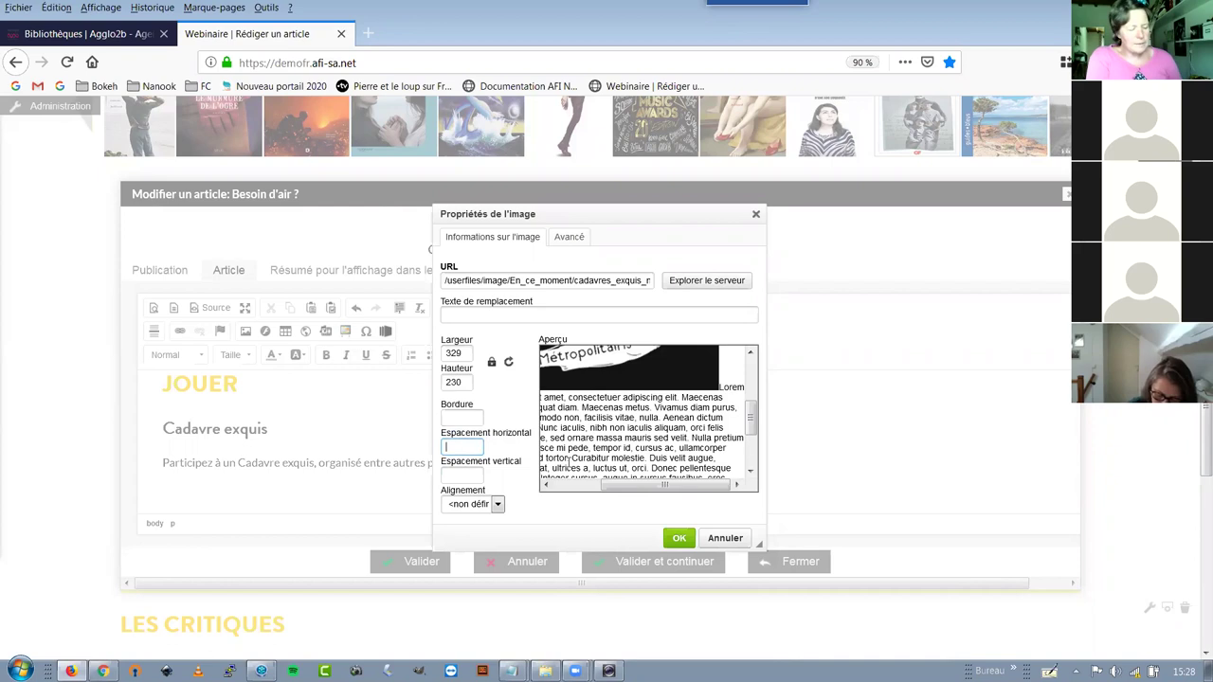
type("10")
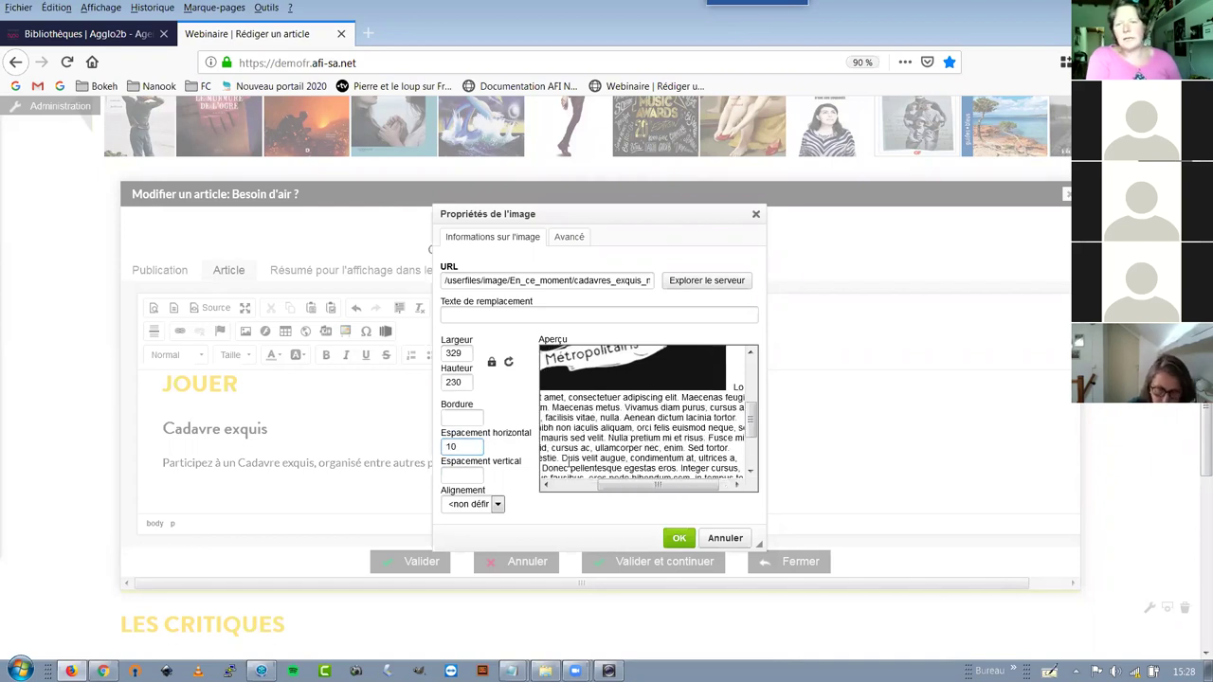
left_click(461, 476)
type("10")
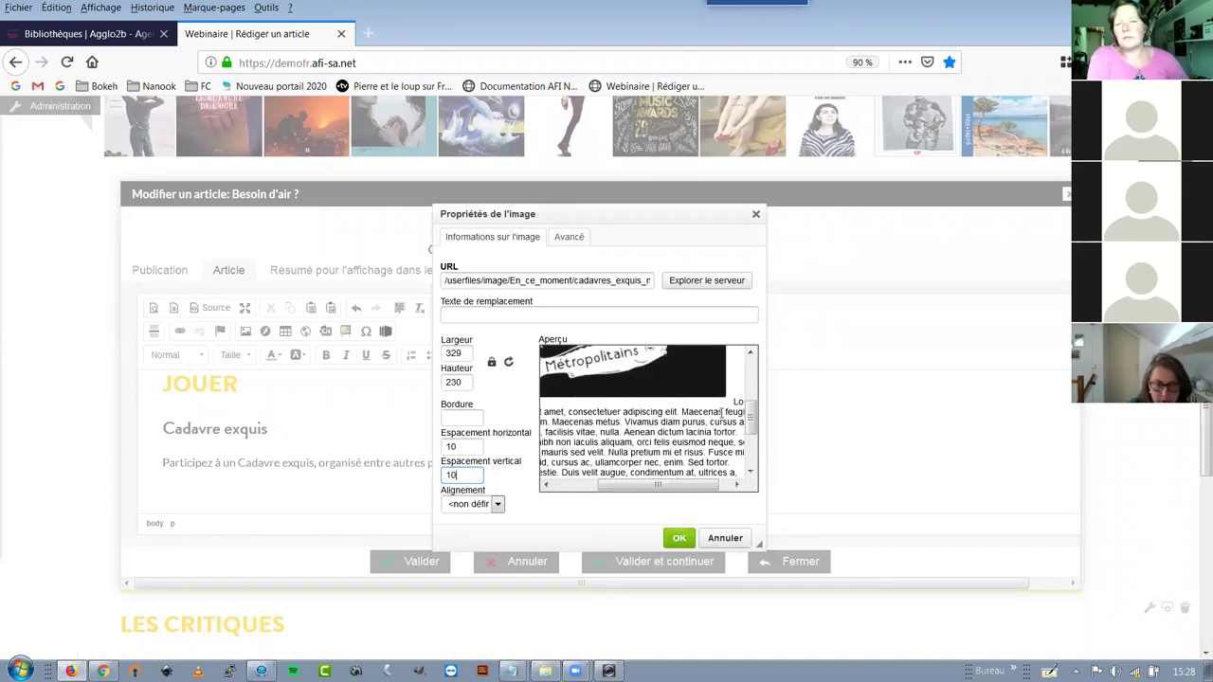
left_click(678, 537)
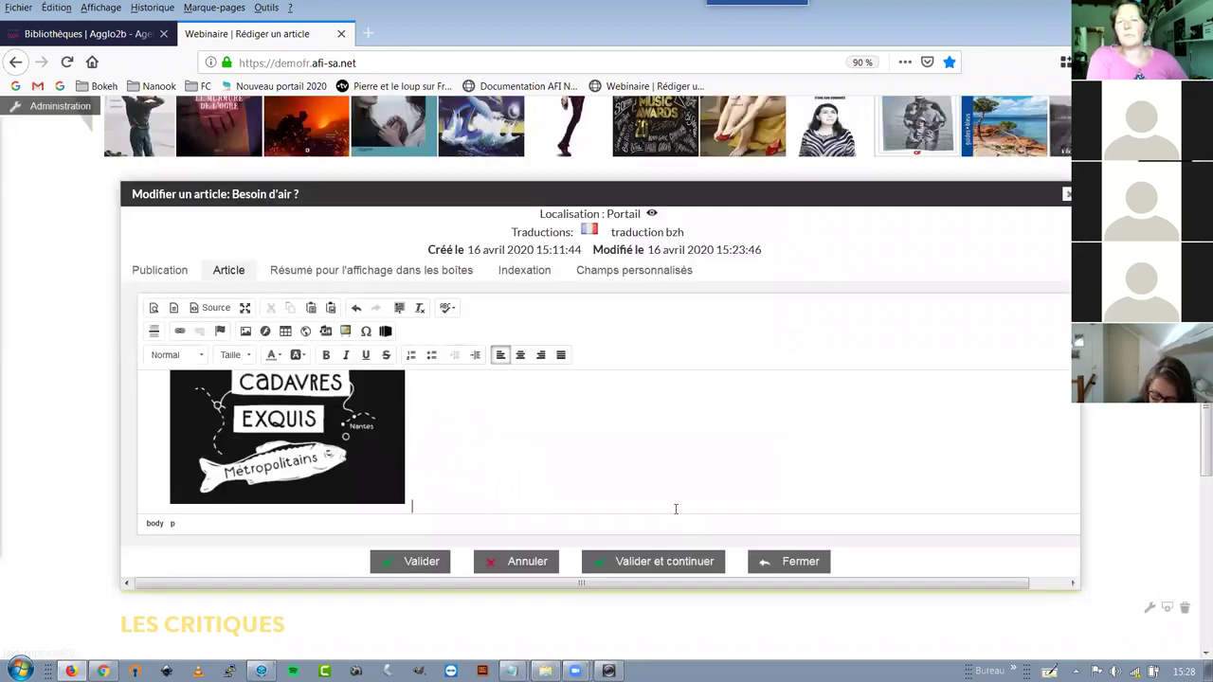
Maximize the editor and move the image to the end of the Participez sentence, after 'Nantes'
scroll(455, 455, "up", 5)
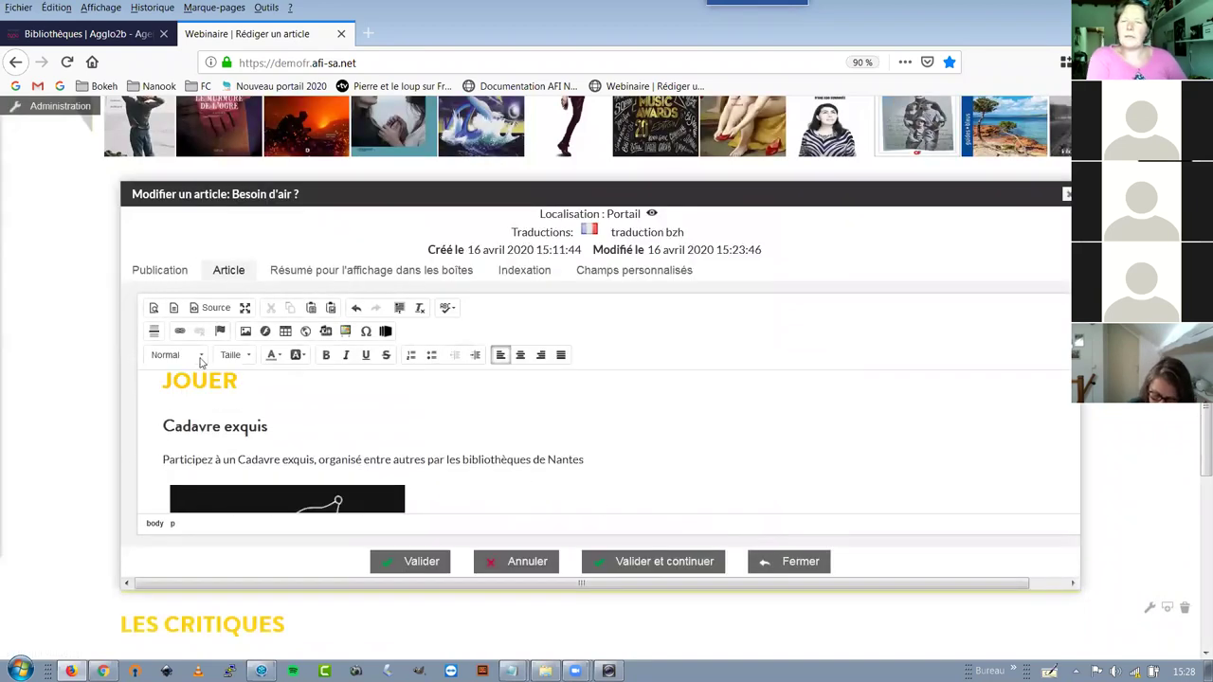
left_click(244, 309)
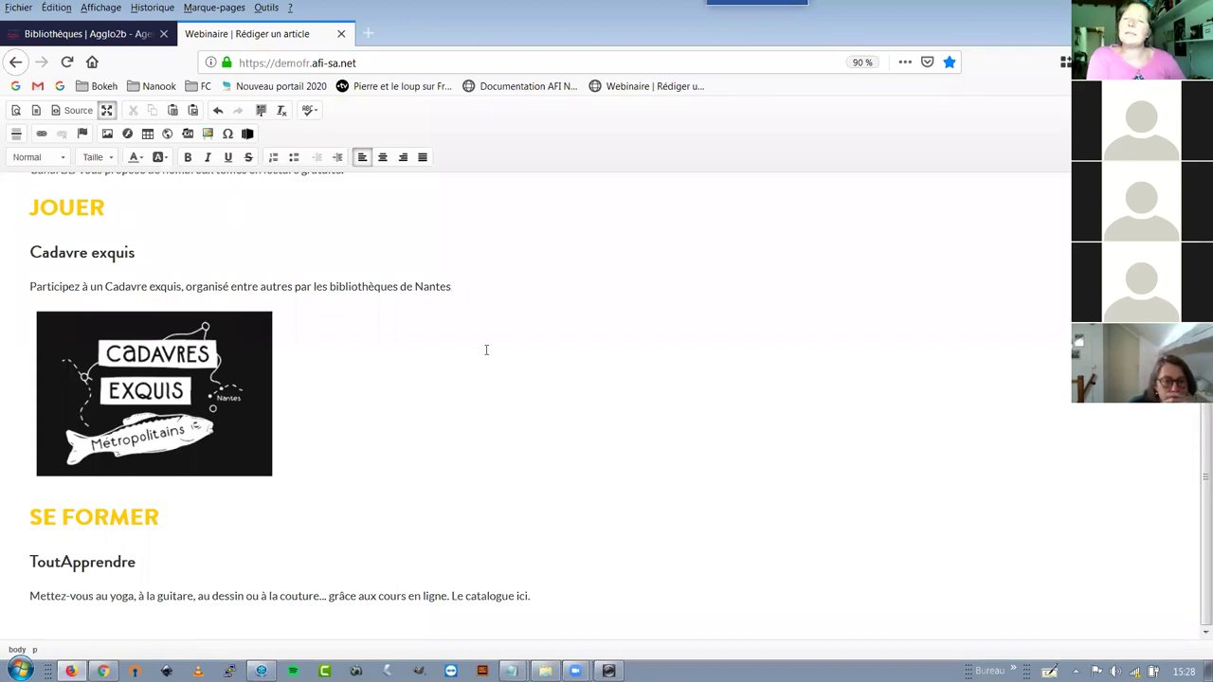
left_click_drag(171, 377, 527, 281)
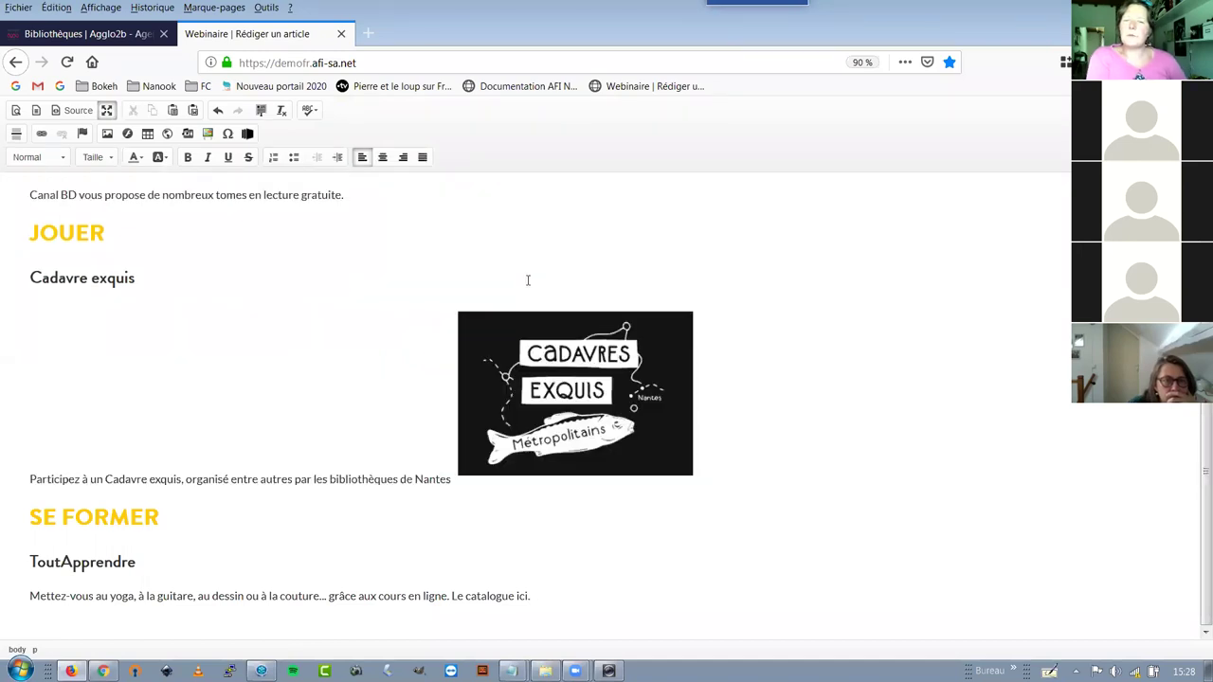
left_click(453, 480)
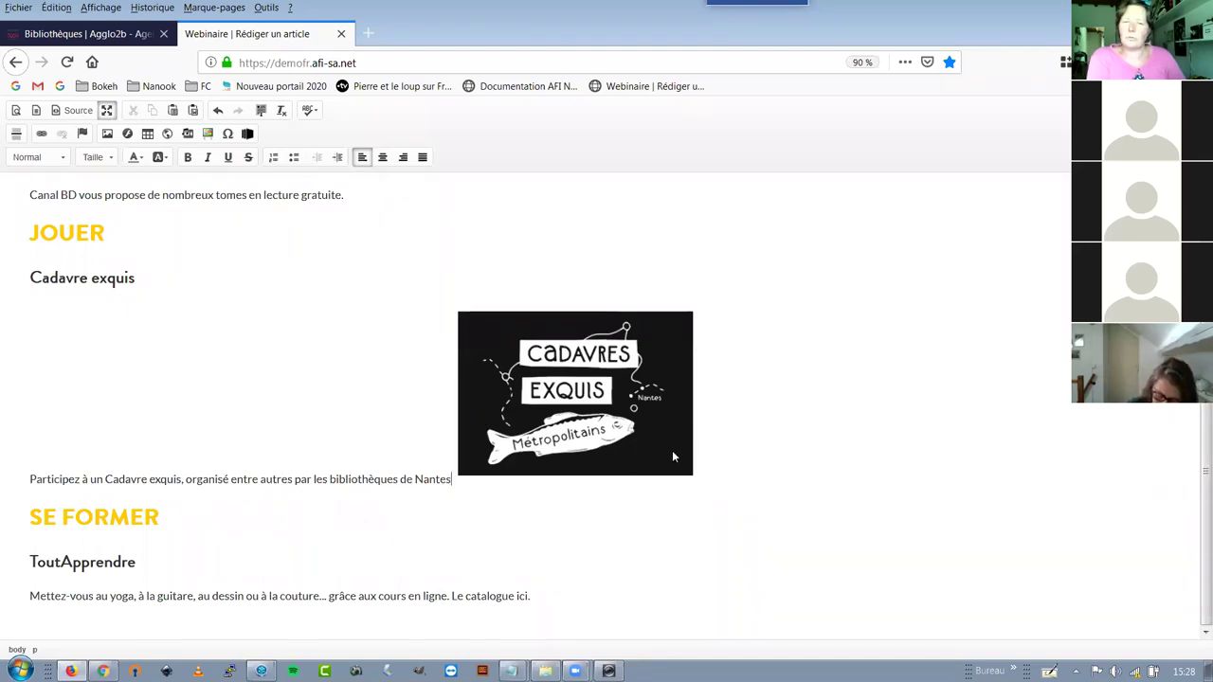
left_click(568, 378)
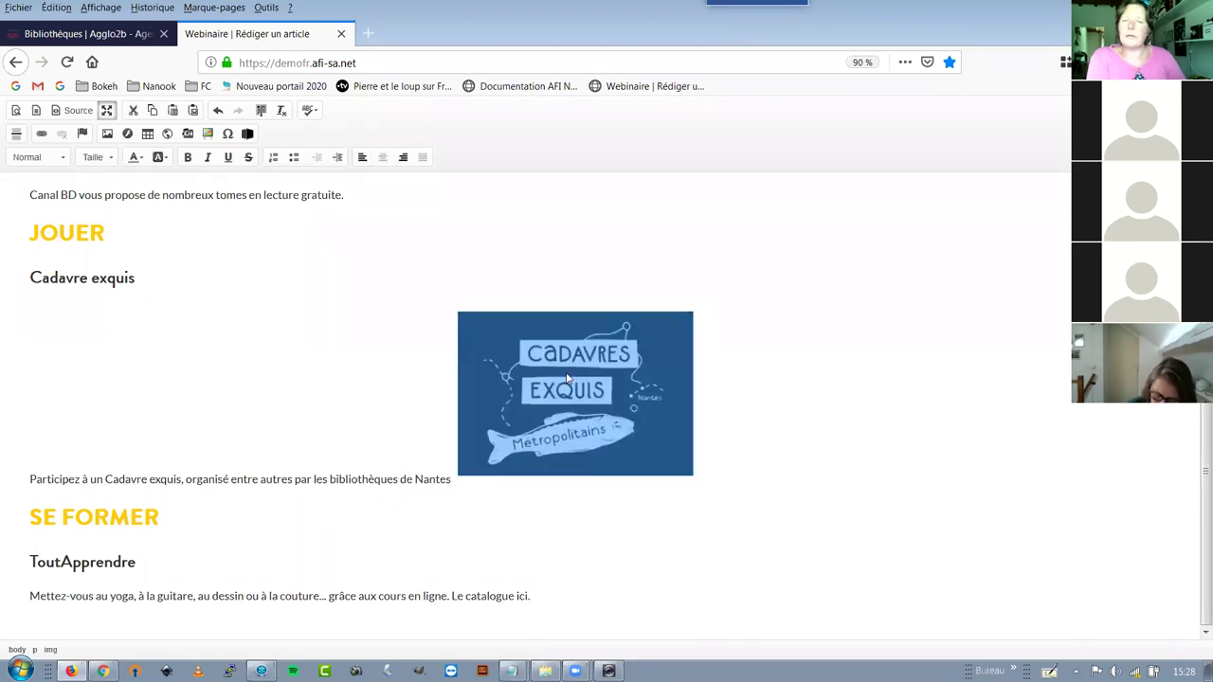
double_click(567, 377)
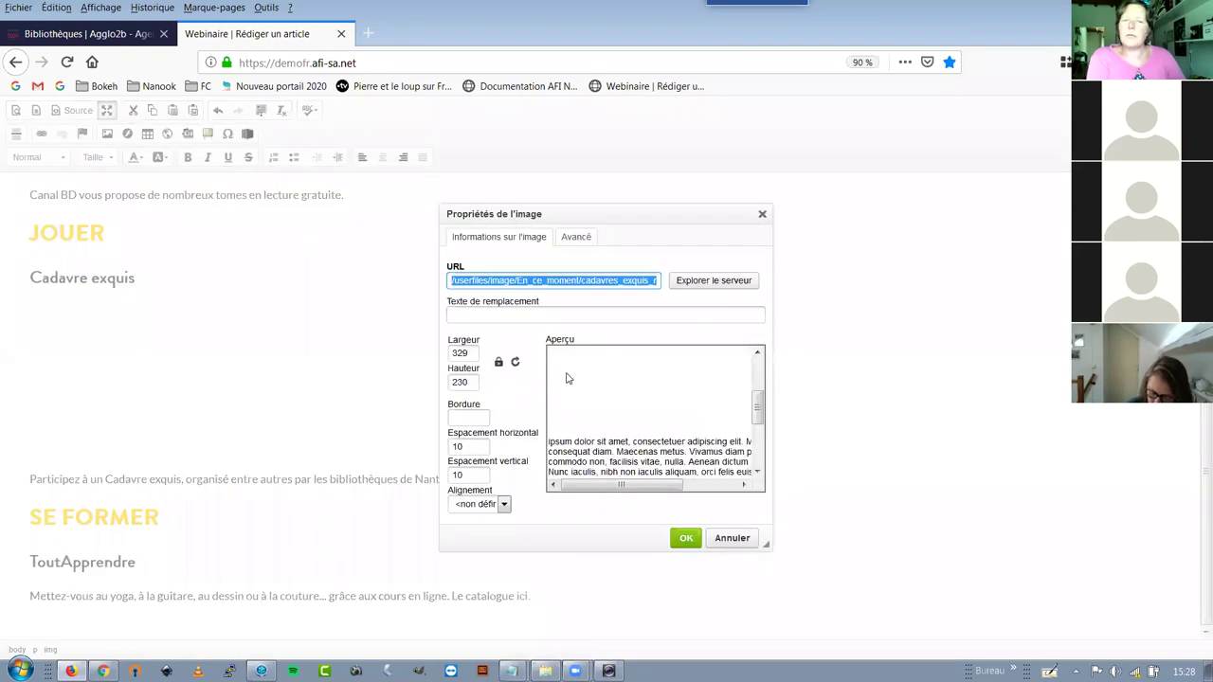
Set the Cadavres Exquis image's alignment to Droite
left_click(474, 506)
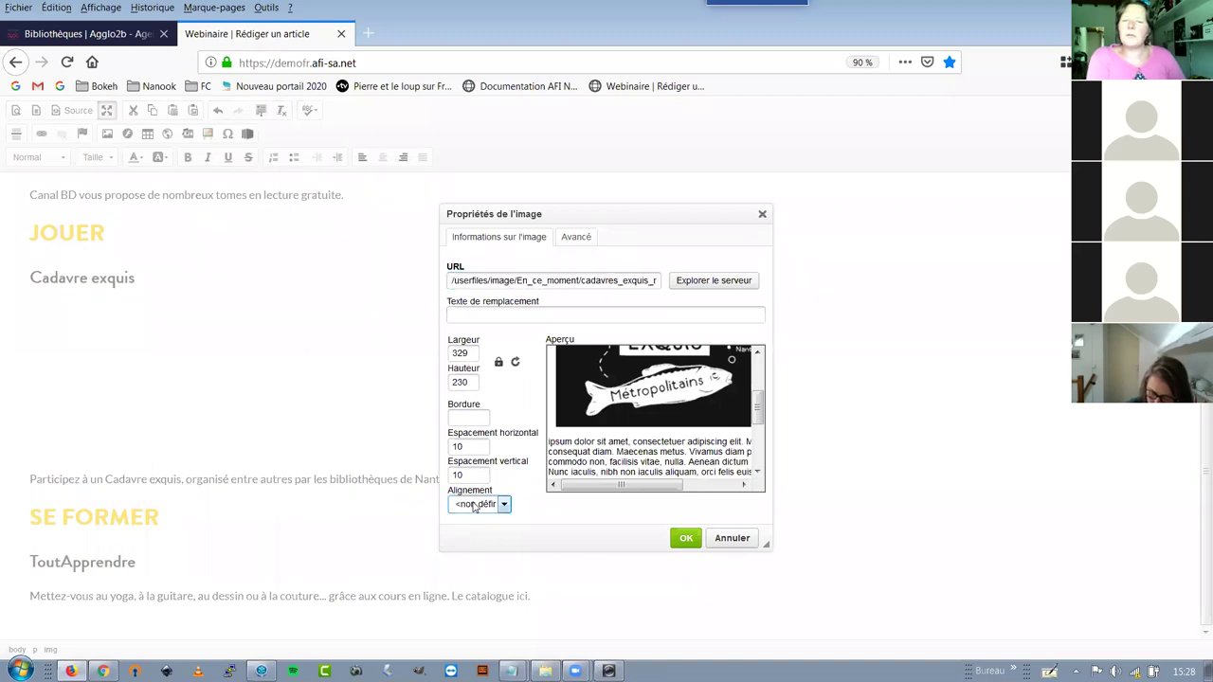
left_click(474, 506)
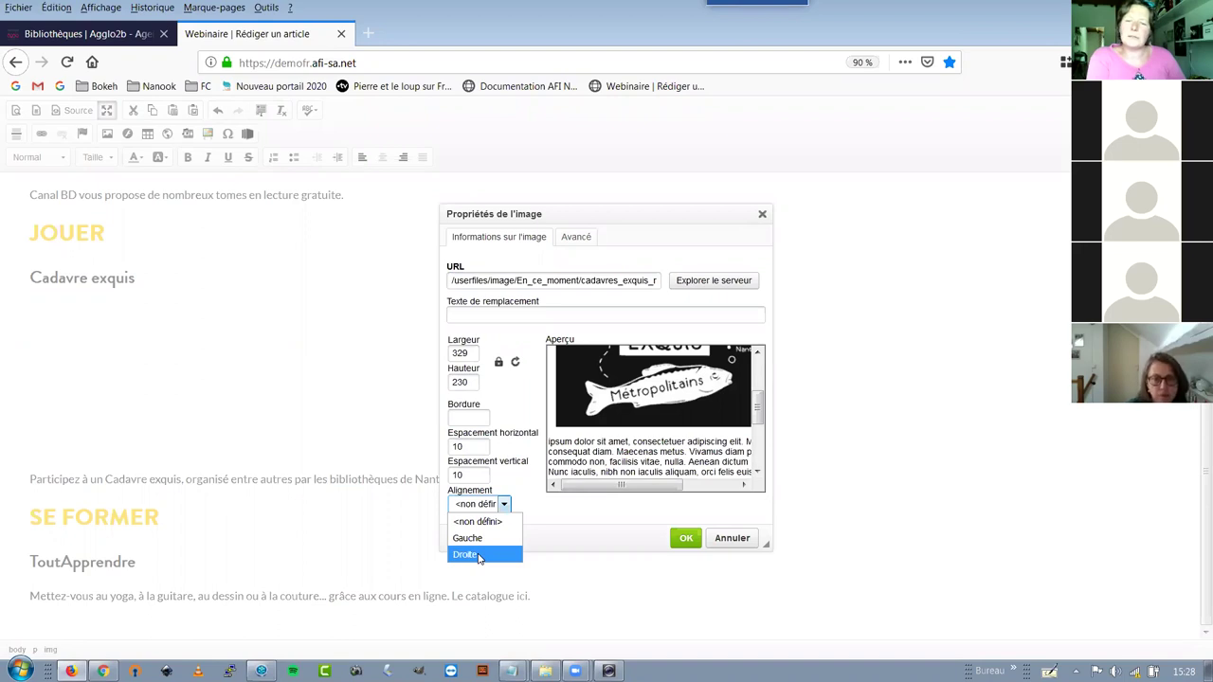
left_click(479, 556)
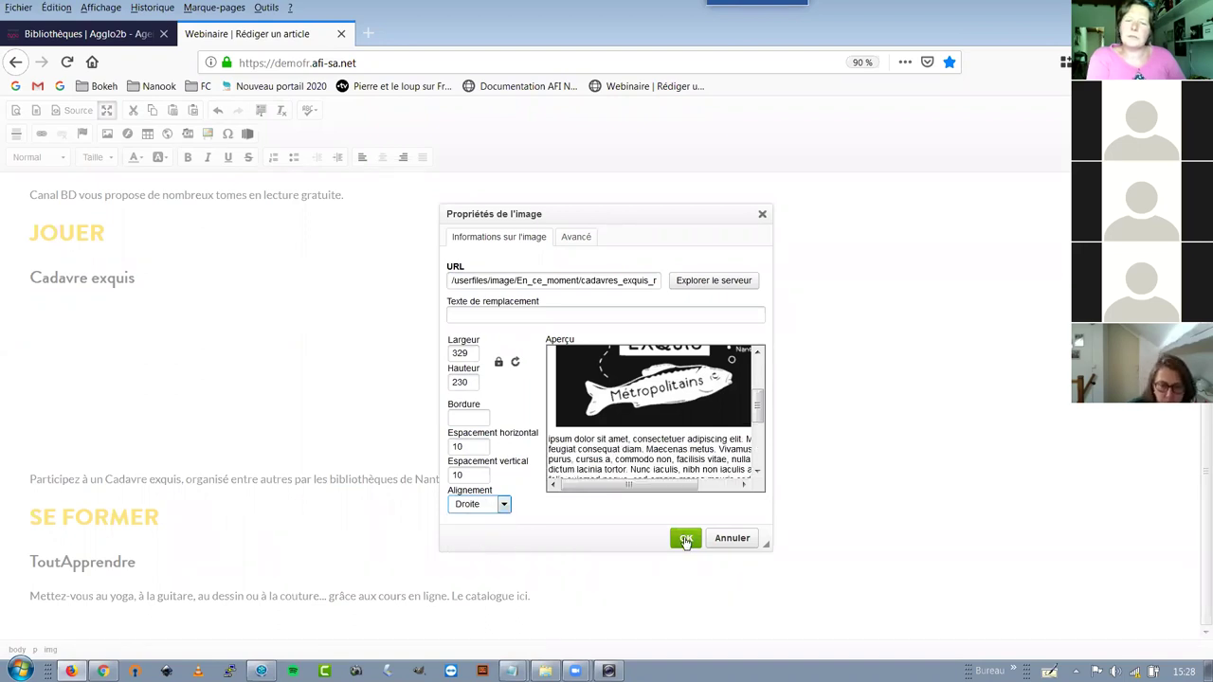
left_click(685, 539)
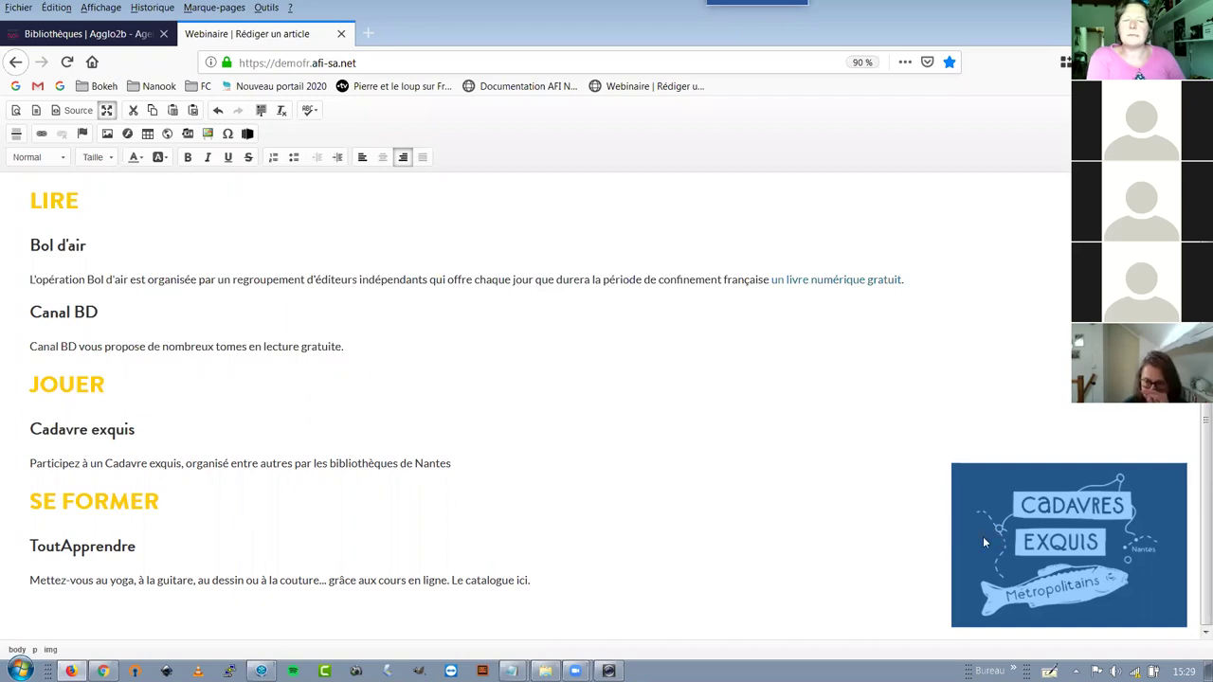
Move the image up beside the JOUER heading and restore the editor to normal size
left_click(443, 458)
left_click_drag(334, 463, 448, 462)
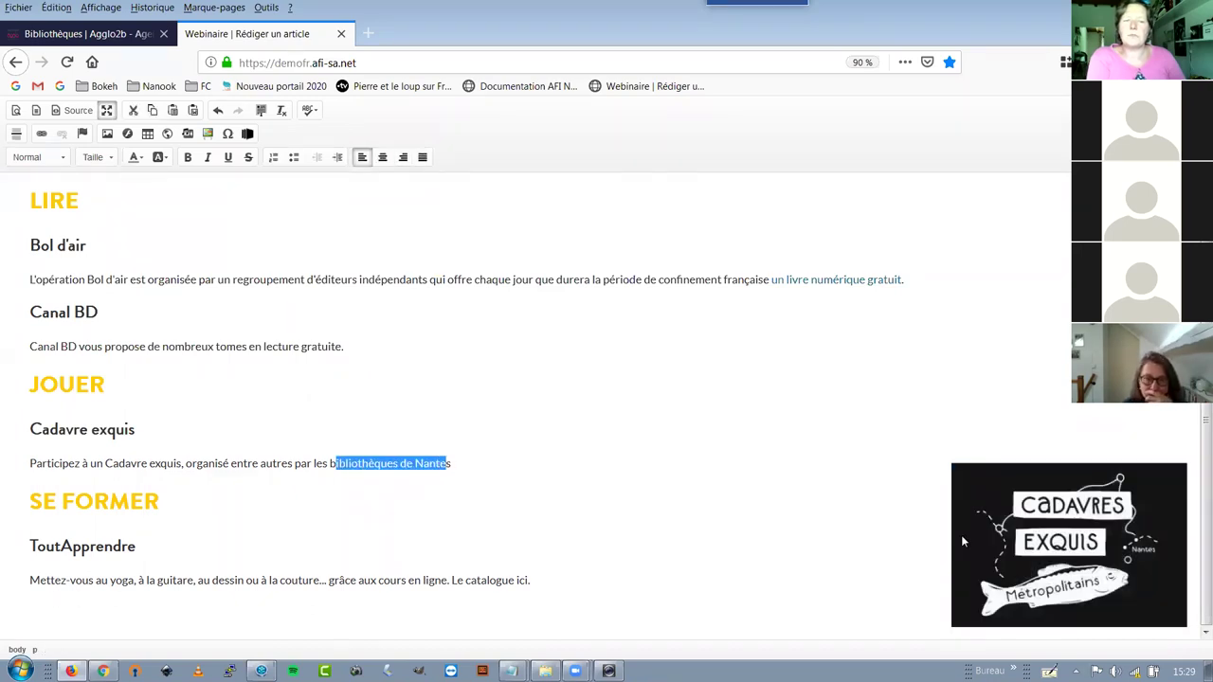
left_click(1016, 621)
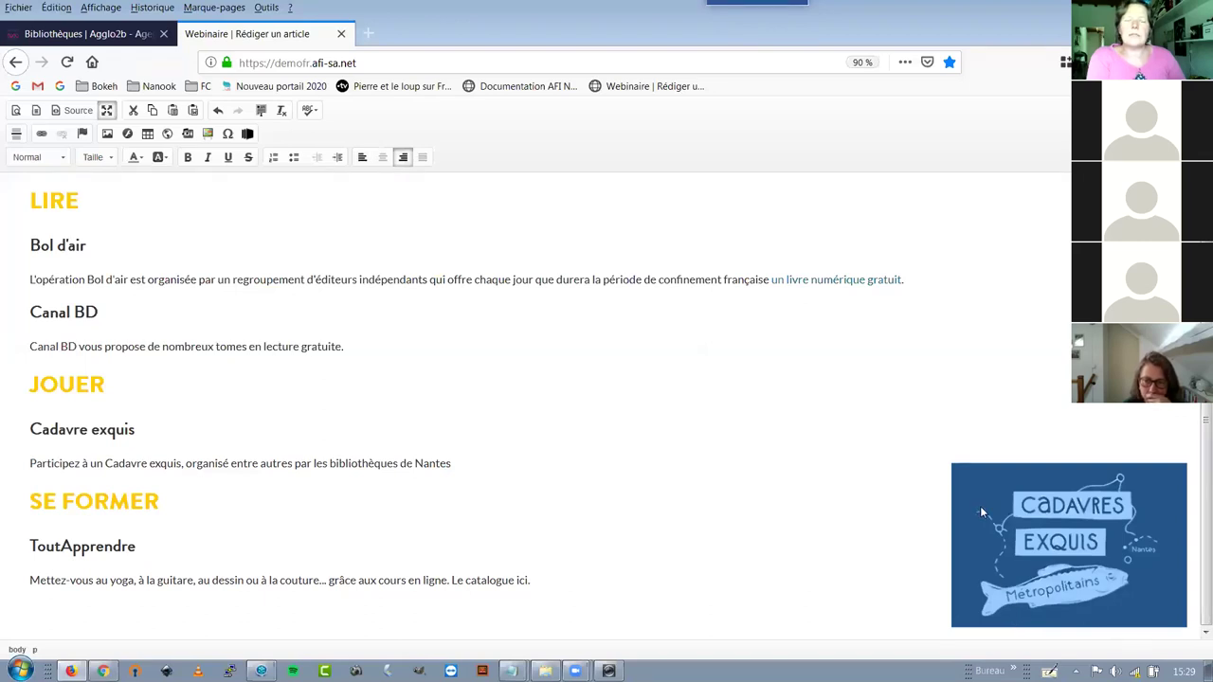
left_click_drag(982, 511, 948, 405)
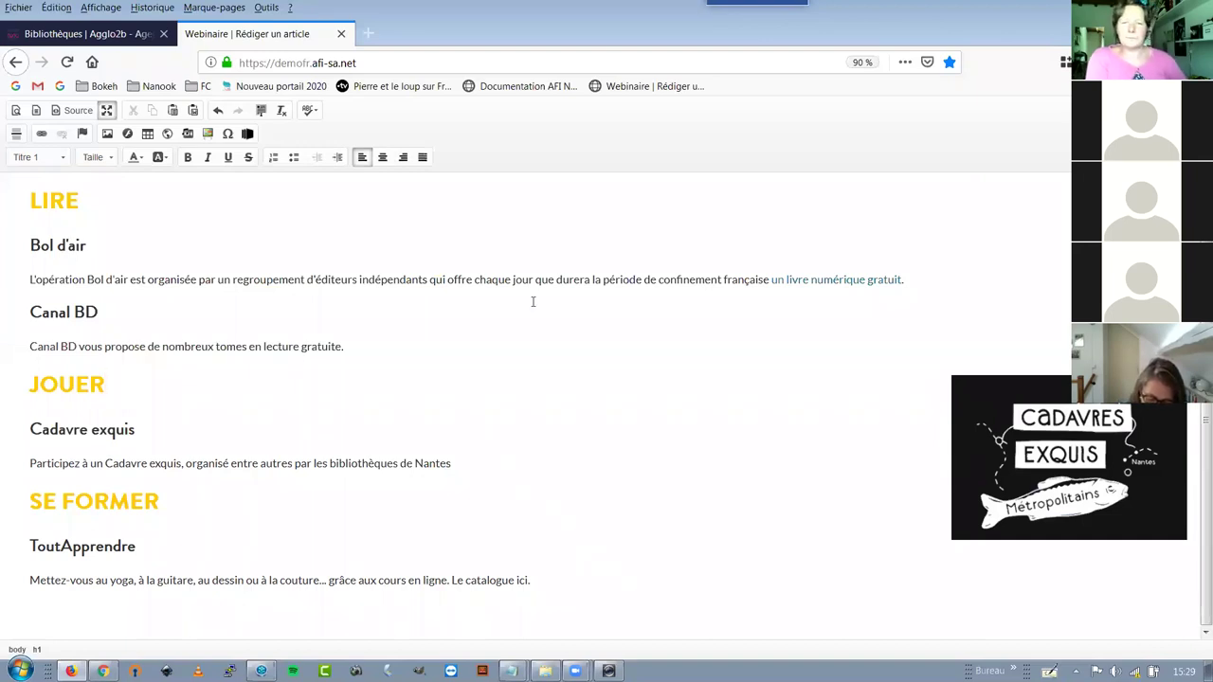
left_click(107, 110)
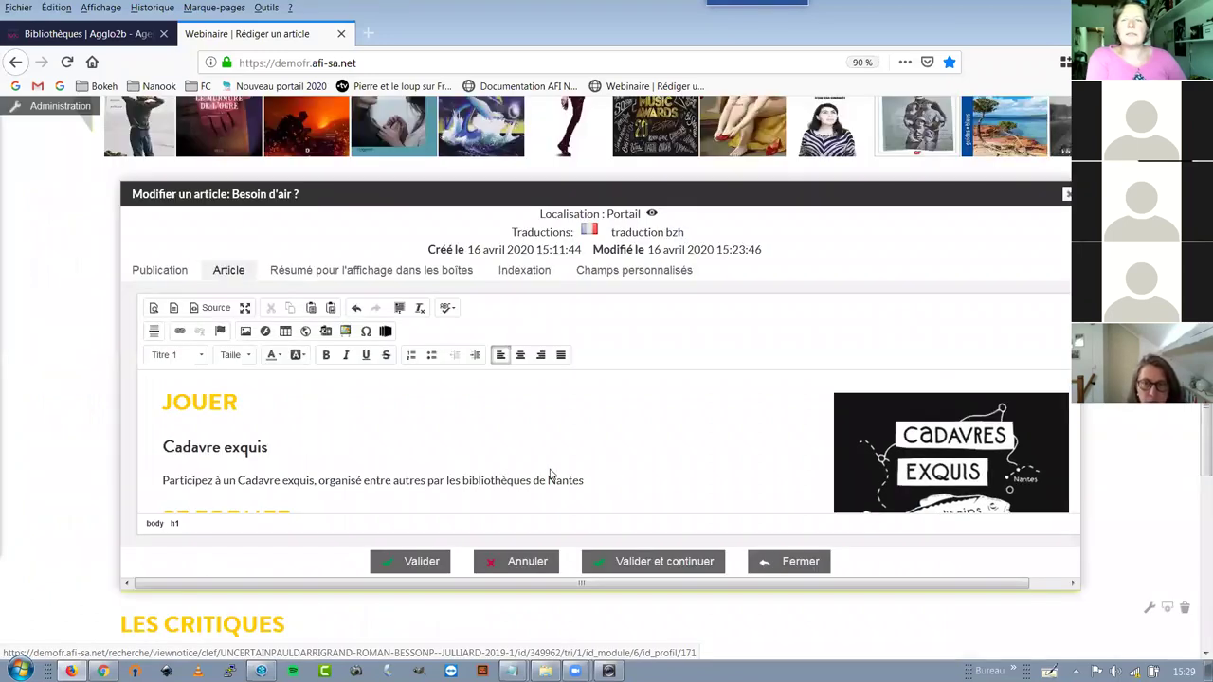
Save the 'Besoin d'air ?' article, review the published page, and reopen it for editing
left_click(412, 561)
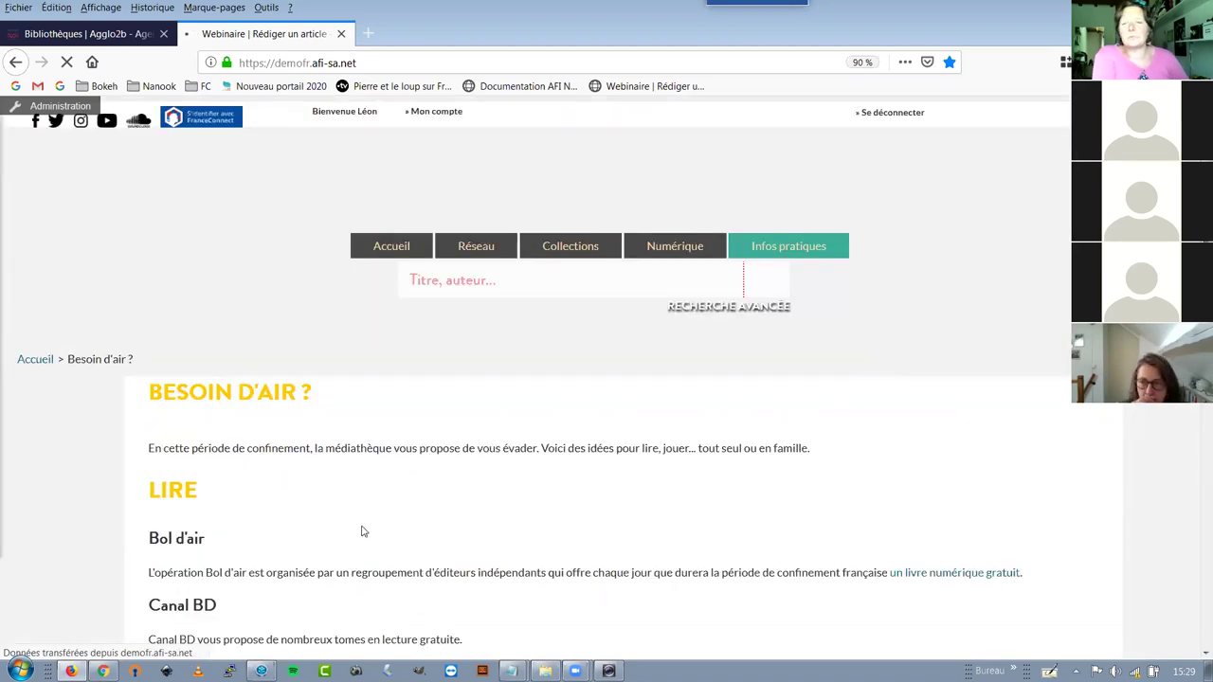
scroll(360, 532, "down", 5)
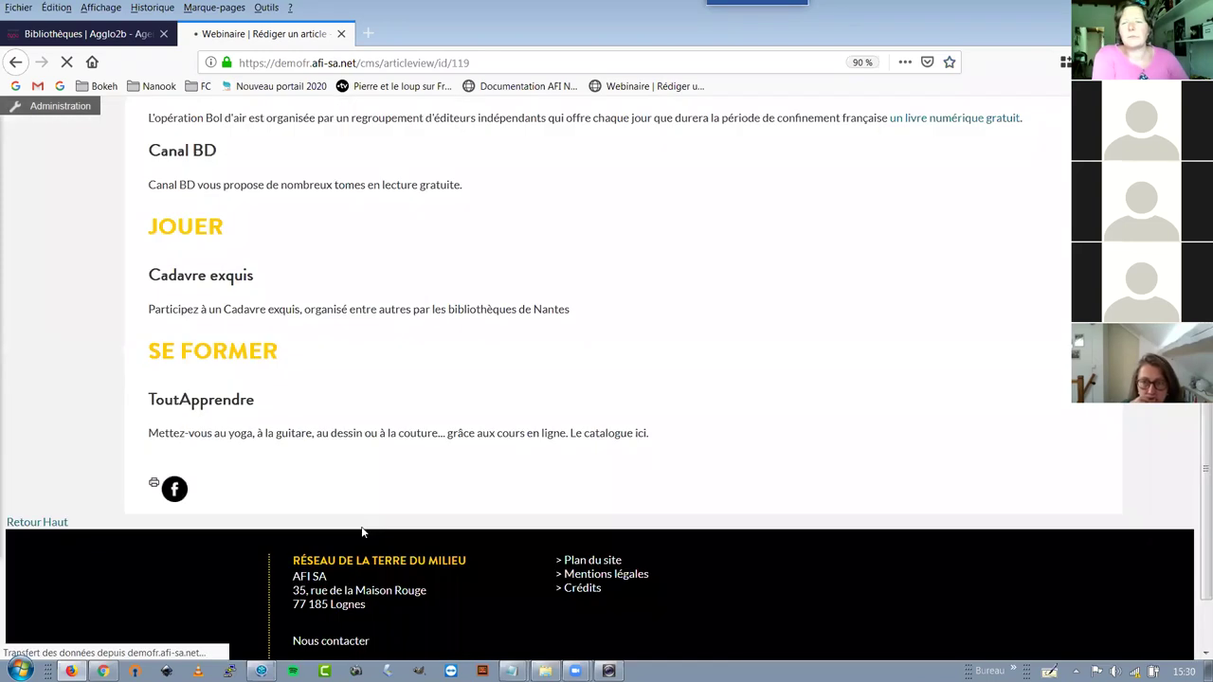
scroll(268, 286, "up", 3)
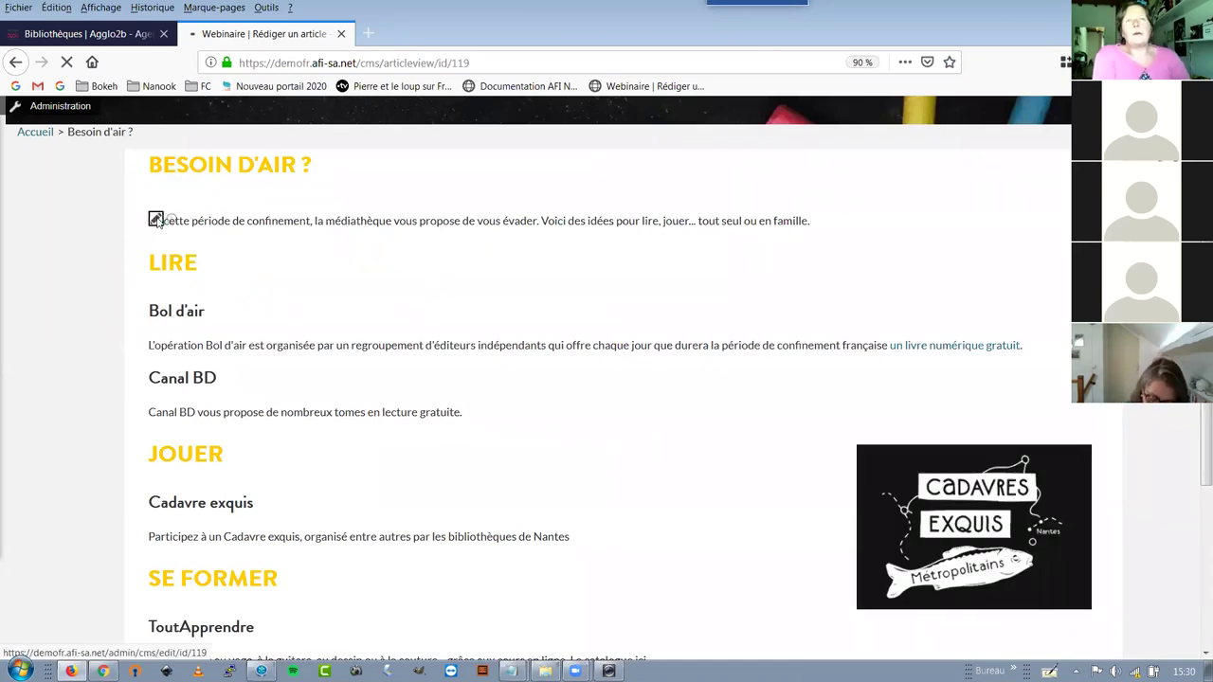
left_click(156, 220)
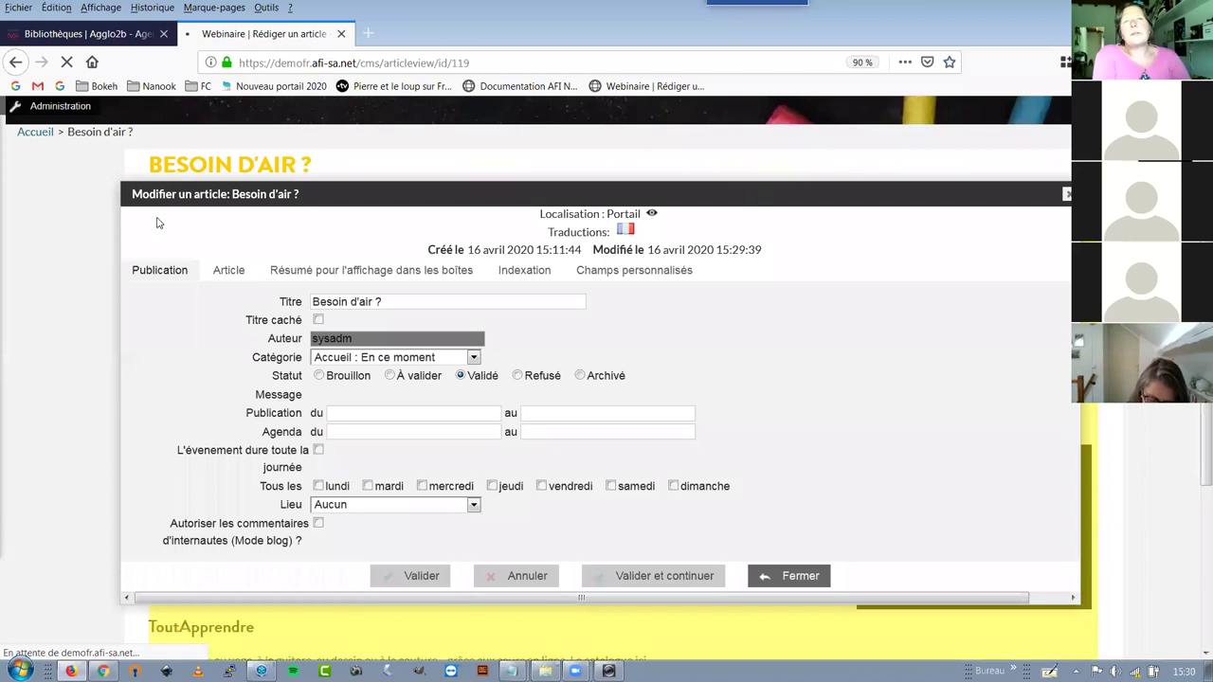
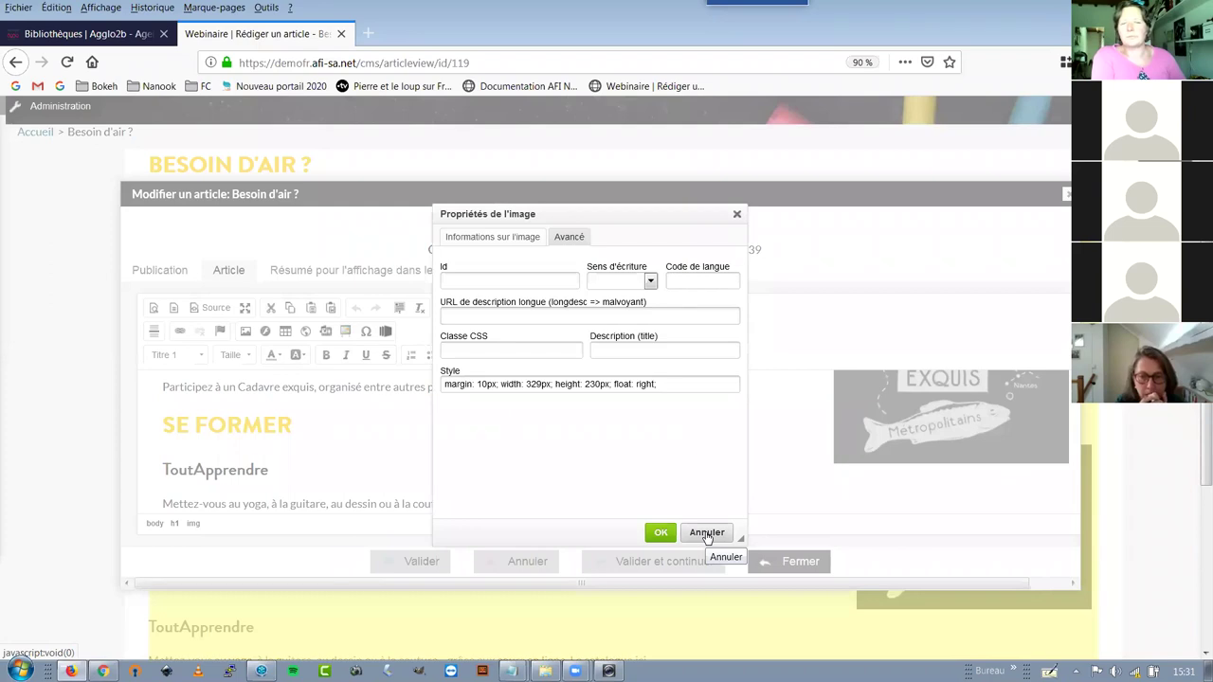
Close the image properties without changes and scroll through the article text
left_click(706, 533)
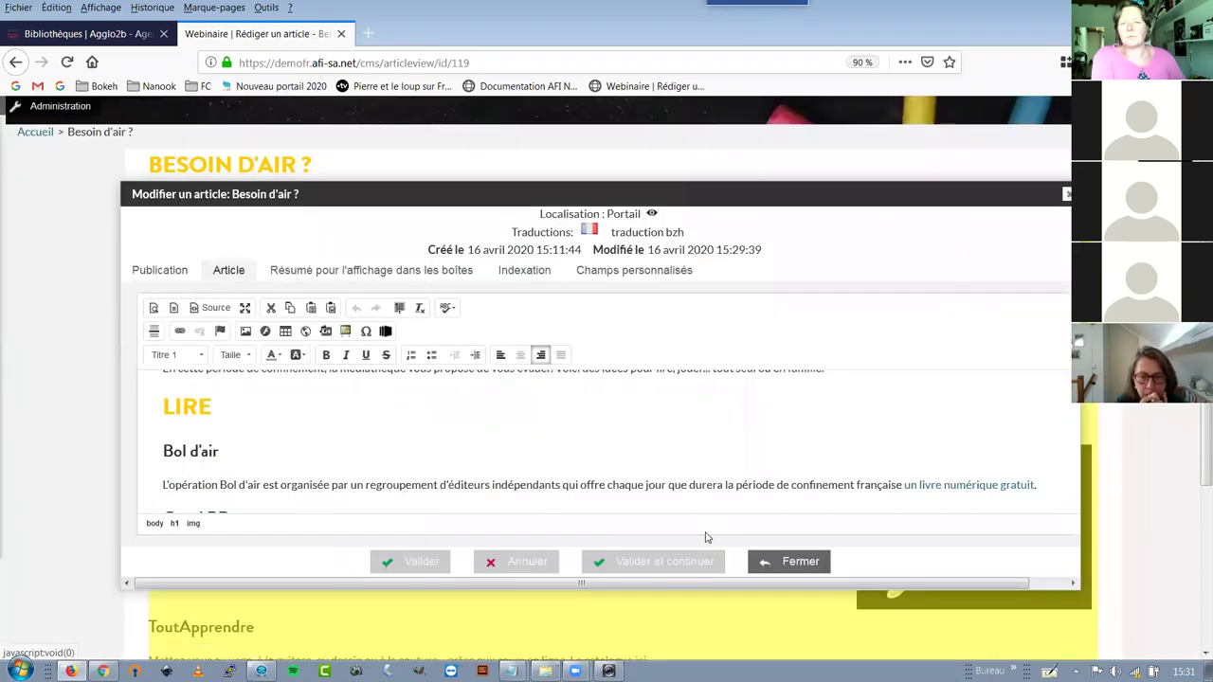
left_click(623, 476)
scroll(623, 474, "down", 5)
scroll(623, 474, "down", 1)
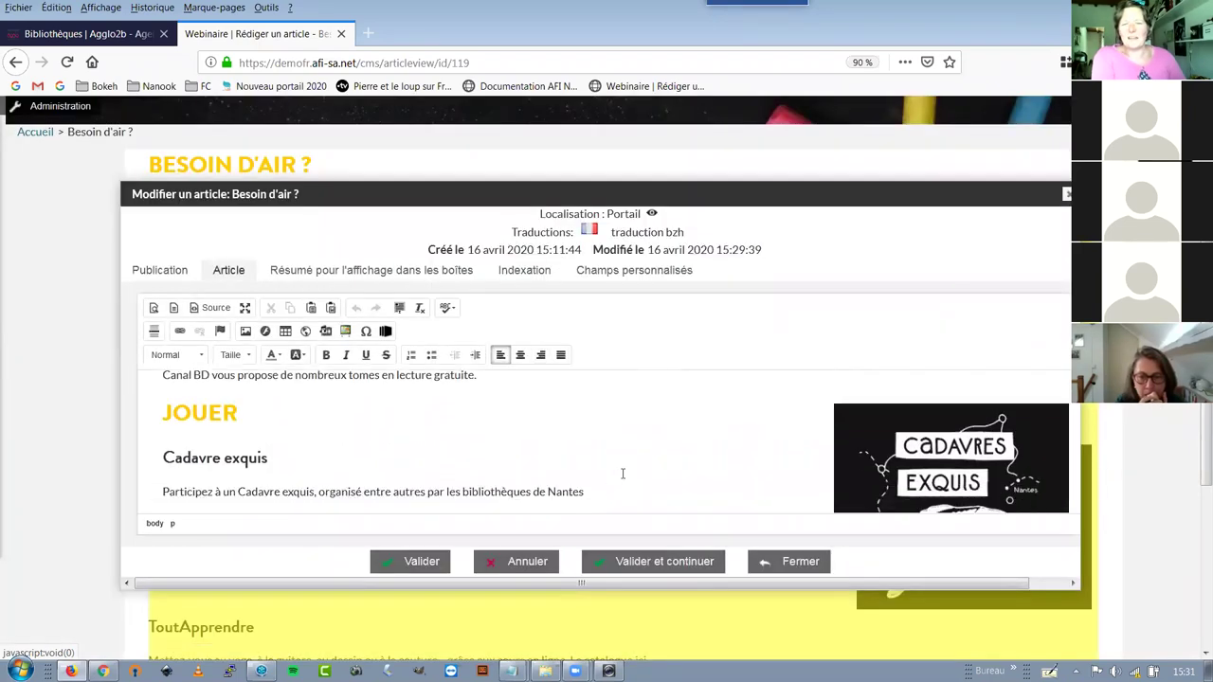
scroll(622, 473, "up", 1)
scroll(623, 474, "up", 2)
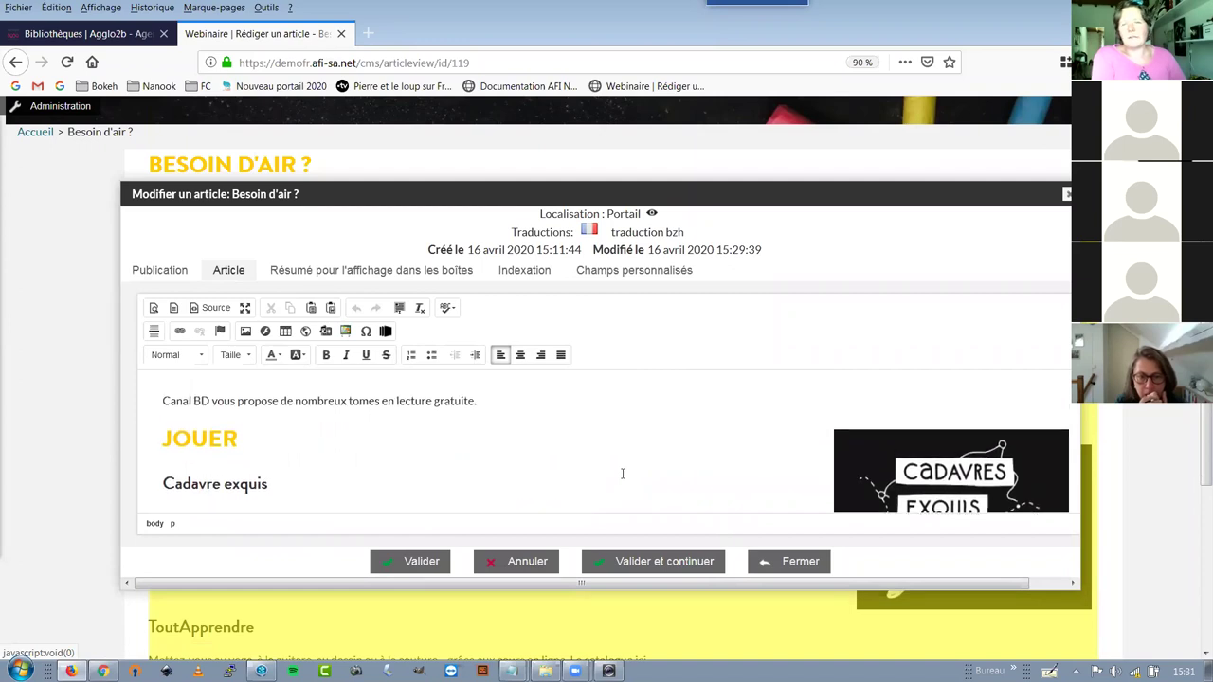
scroll(623, 474, "down", 10)
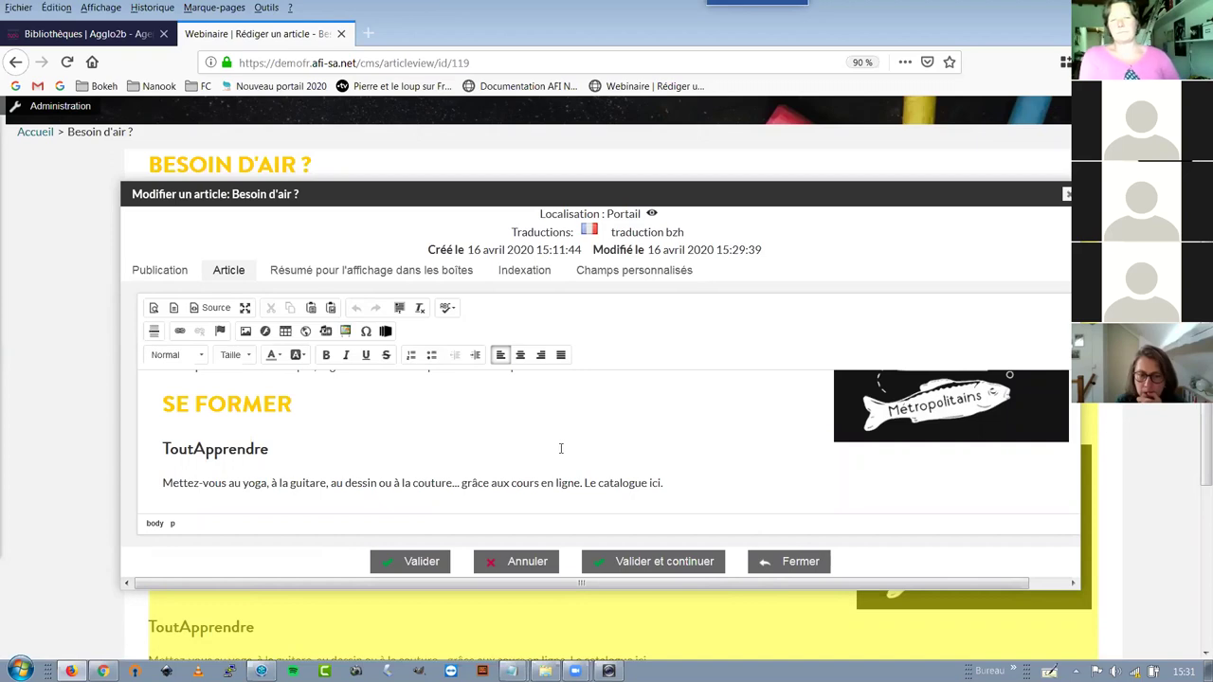
Check the fish image and ToutApprendre heading, then maximize the editor to fill the window
left_click(874, 436)
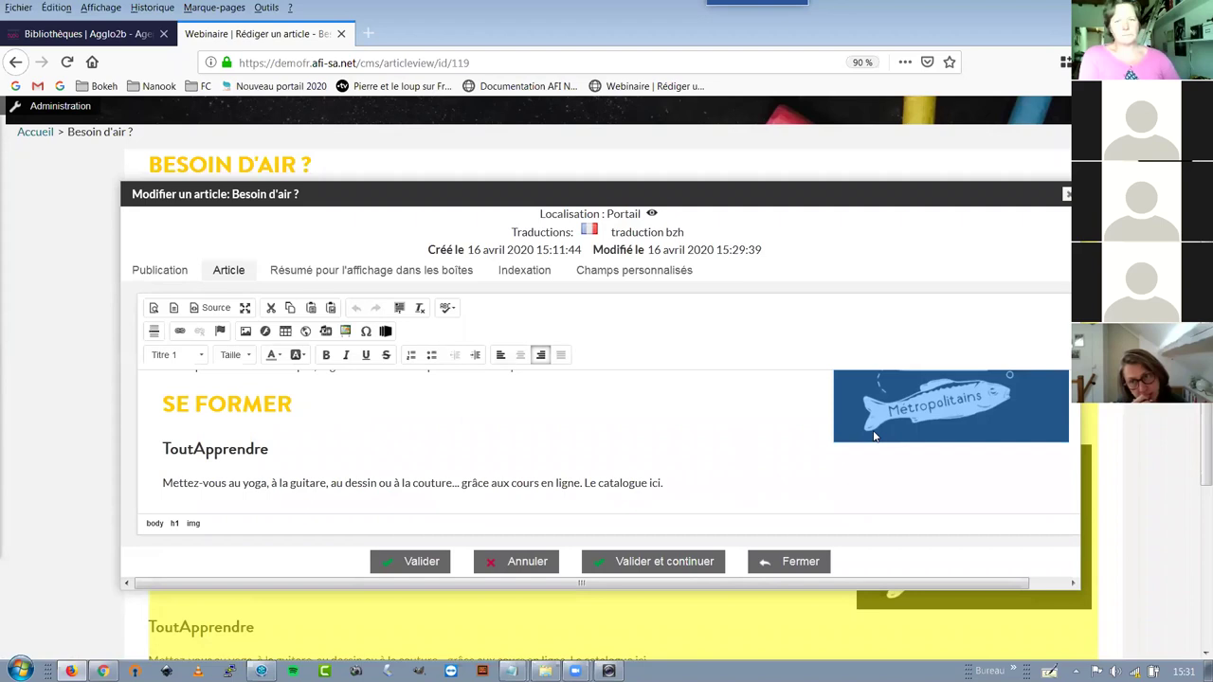
left_click(599, 470)
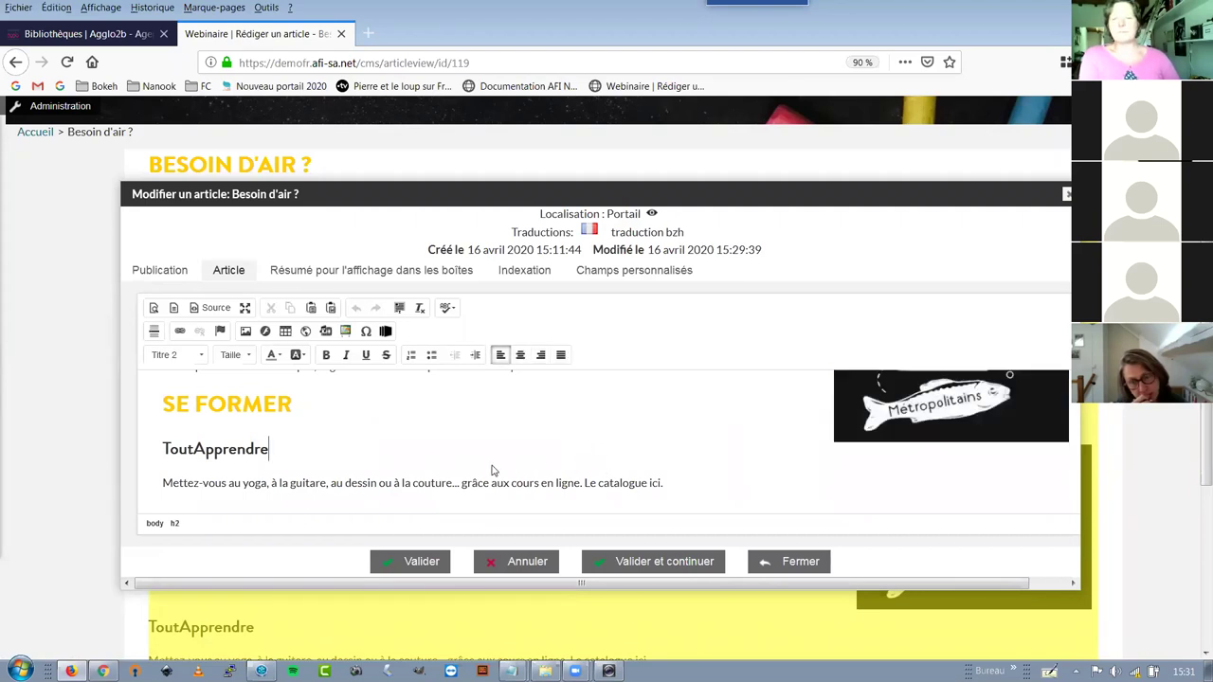
scroll(491, 466, "down", 1)
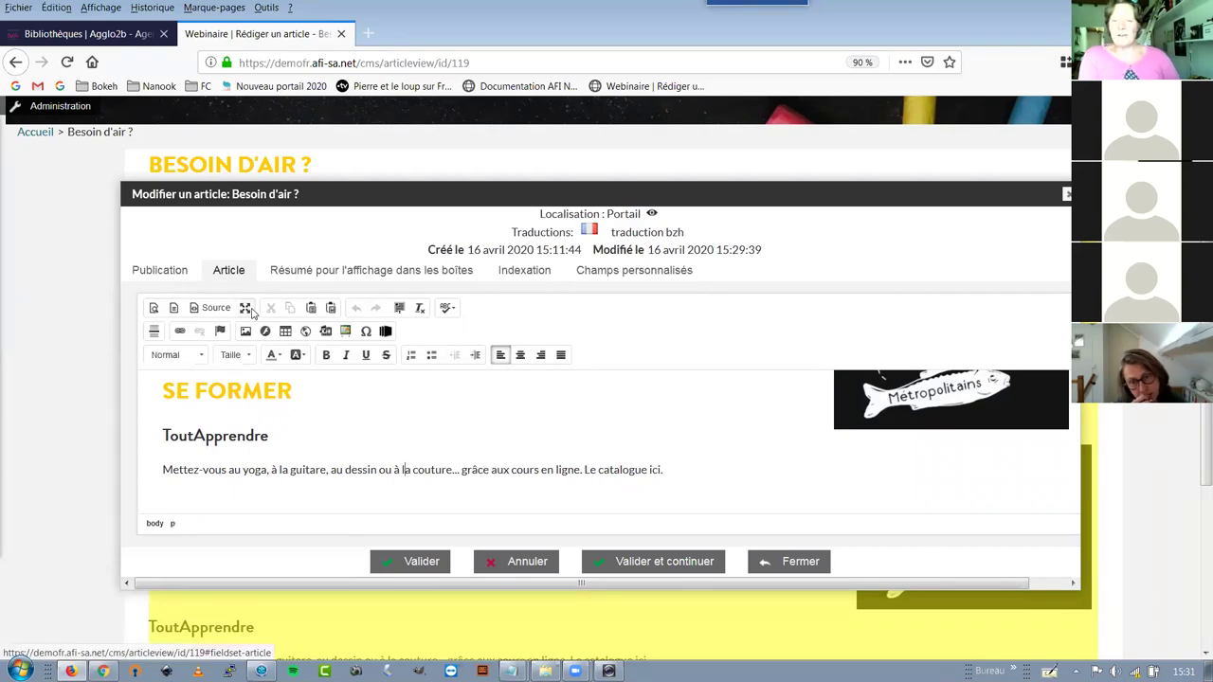
left_click(247, 307)
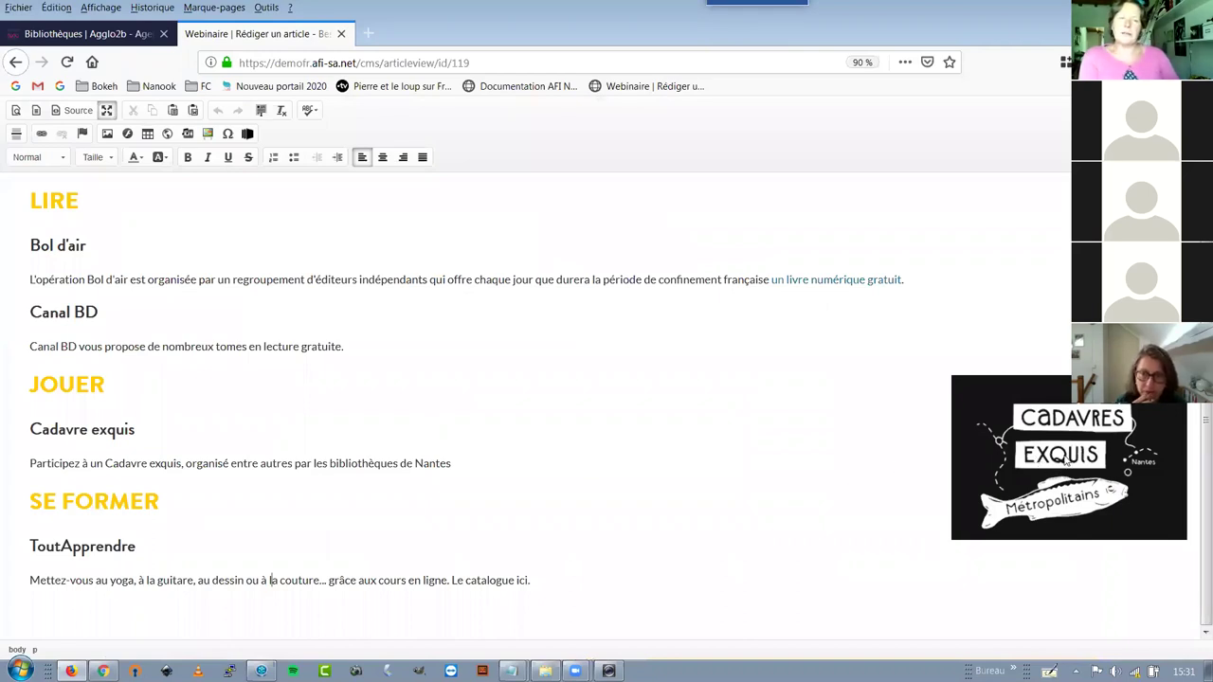
left_click(1063, 518)
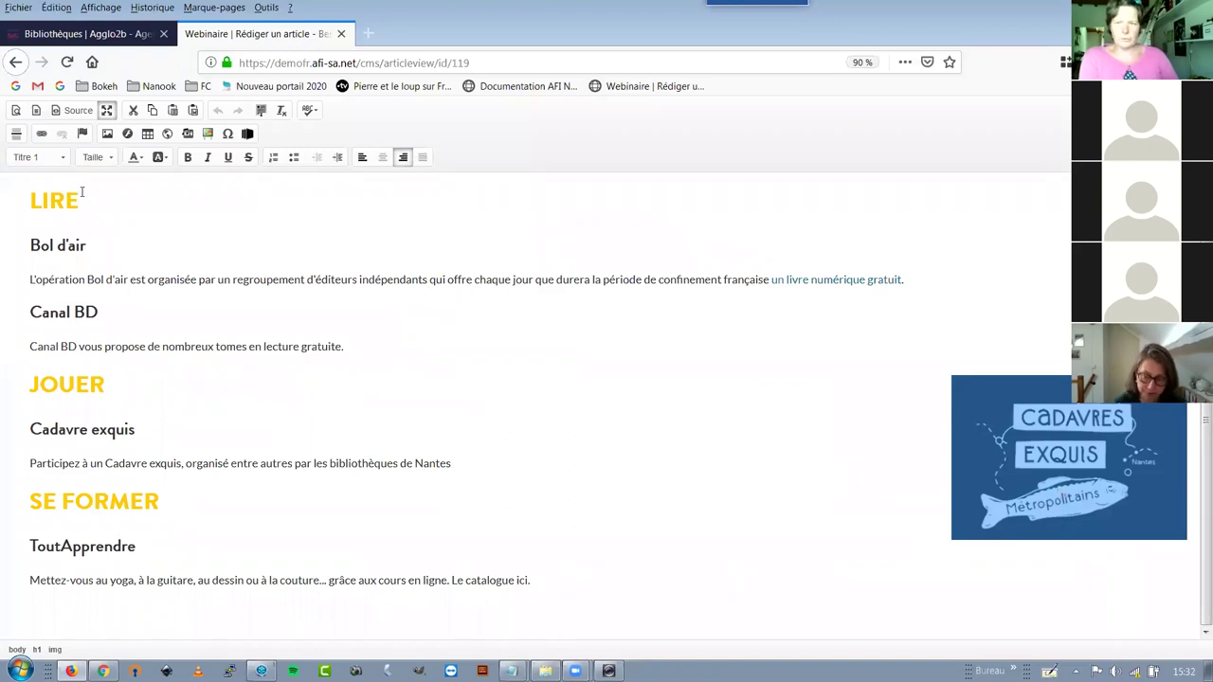
left_click(42, 134)
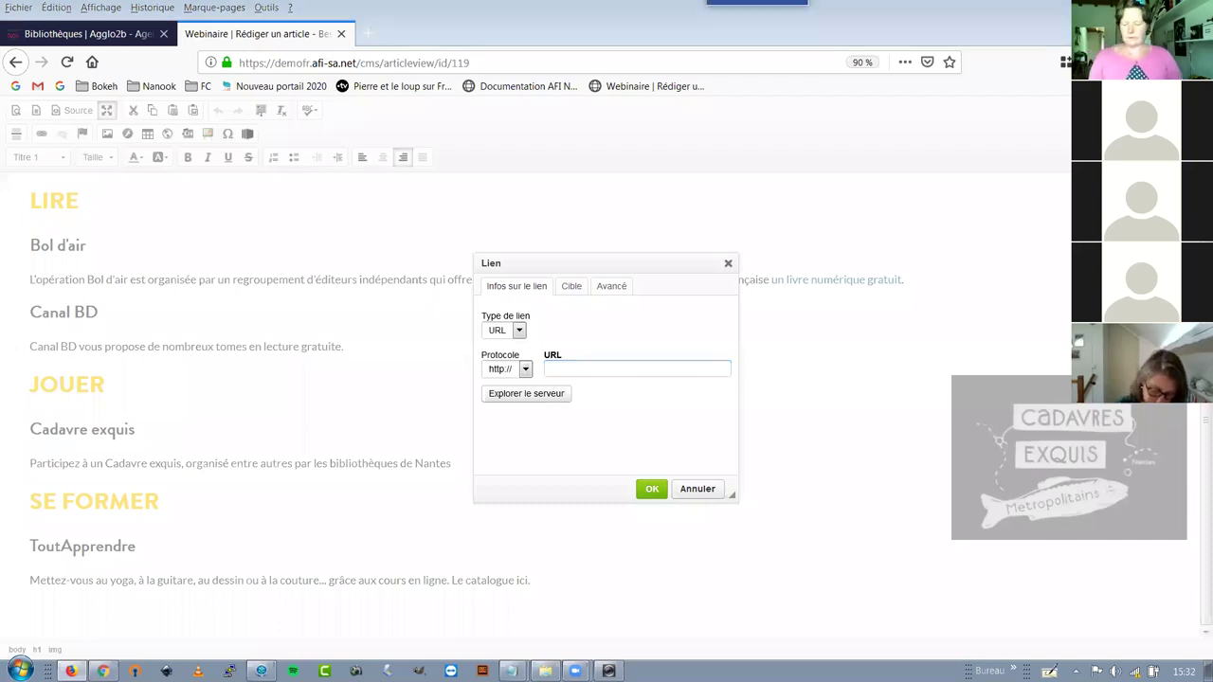
left_click(526, 368)
left_click(506, 383)
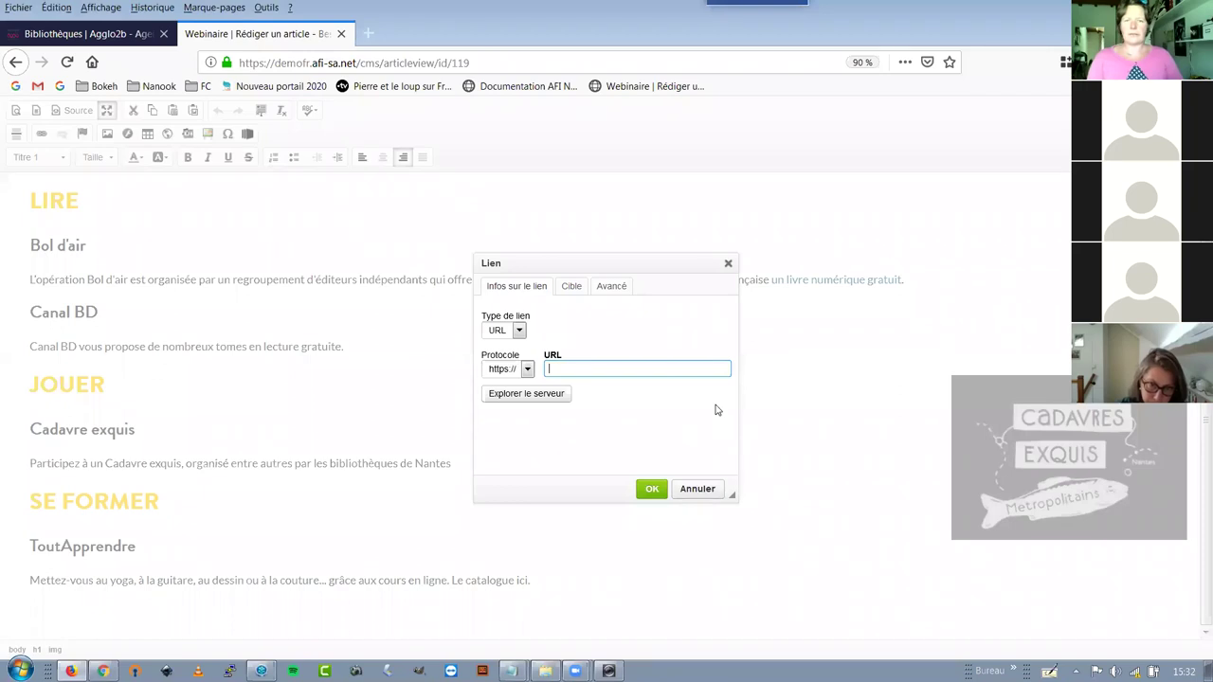
type("www.cadavresexquismetropolitains.fr")
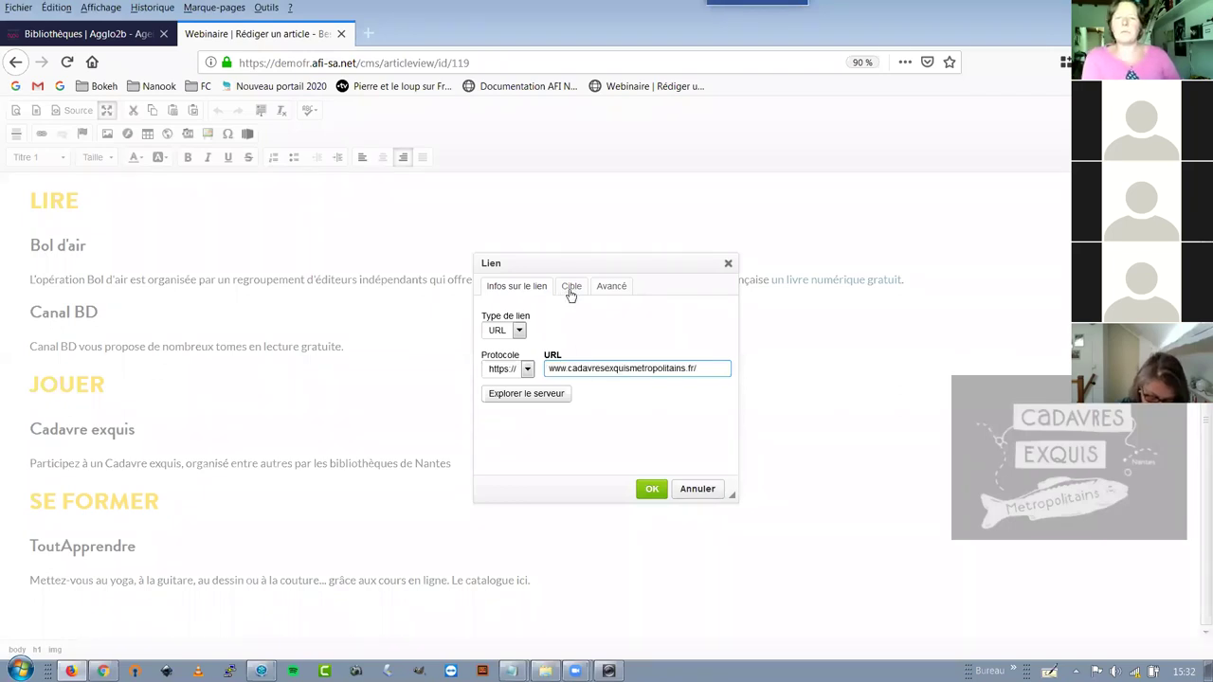
left_click(571, 288)
left_click(561, 332)
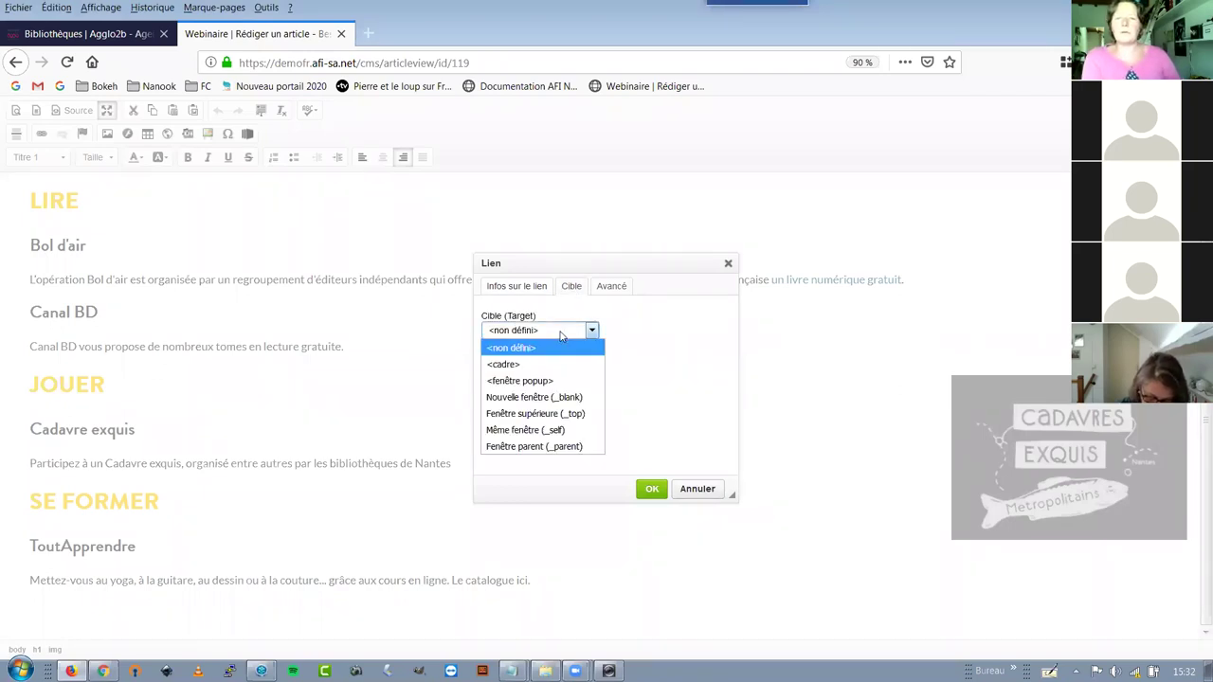
left_click(559, 398)
left_click(663, 491)
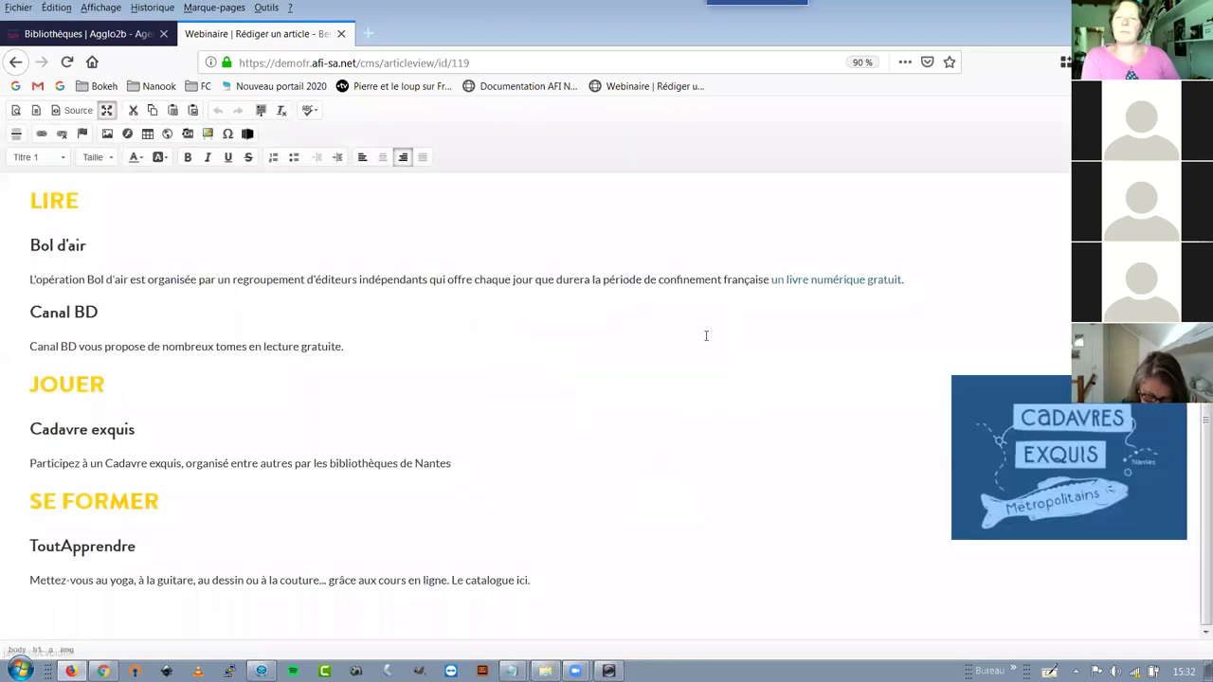
left_click(308, 462)
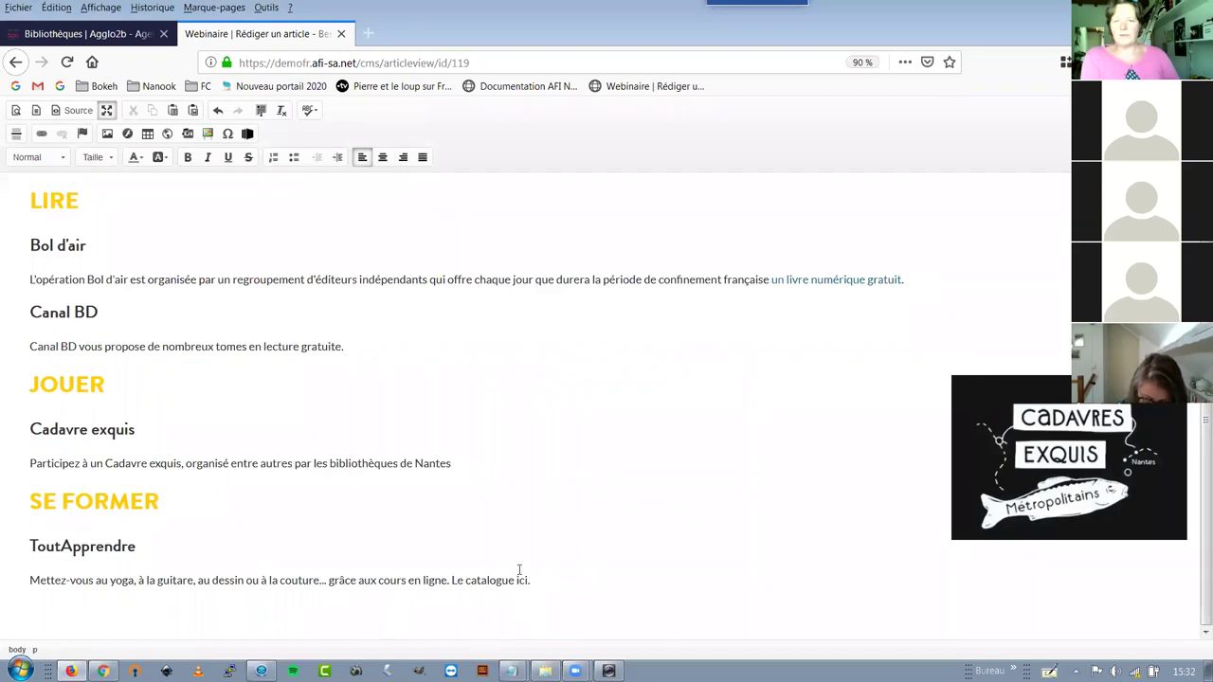
Restore the editor from full screen and save the article with Valider
left_click_drag(521, 579, 529, 580)
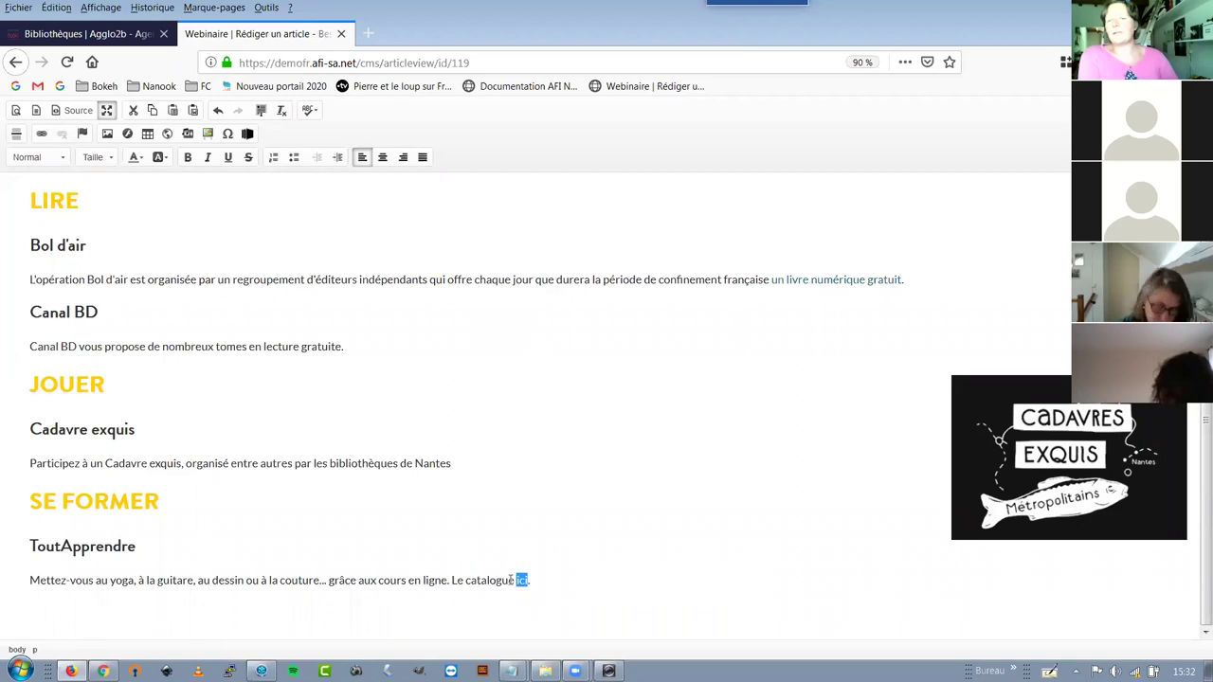
left_click(516, 580)
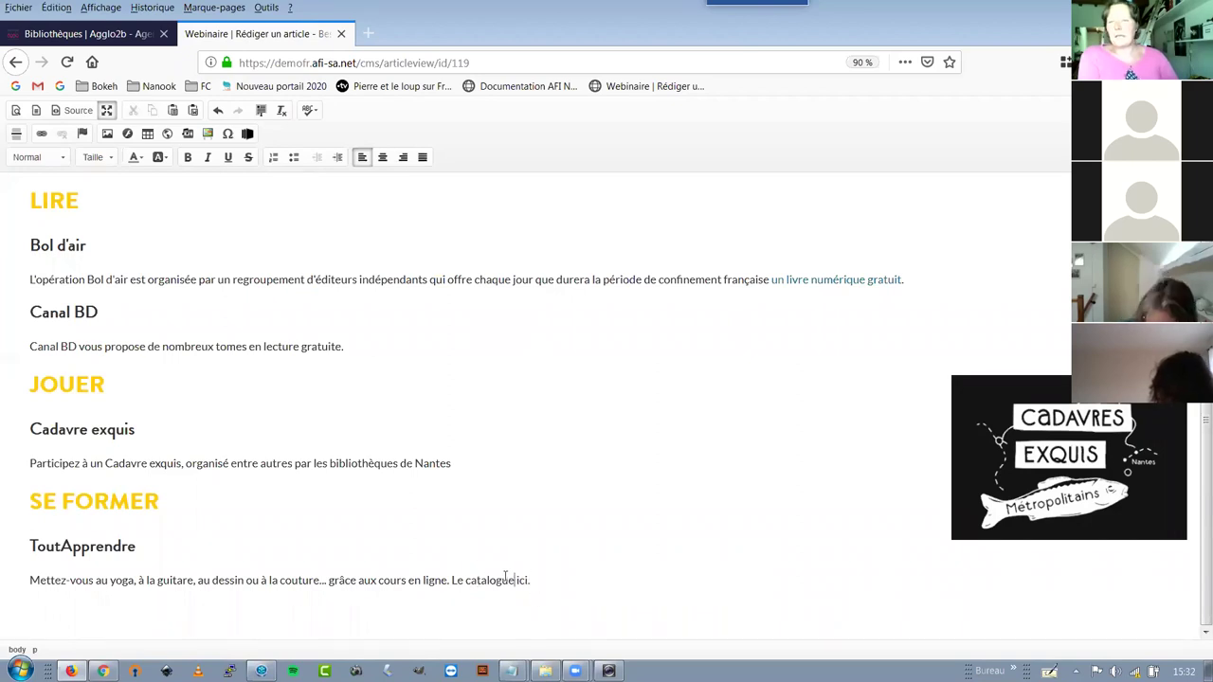
left_click(107, 110)
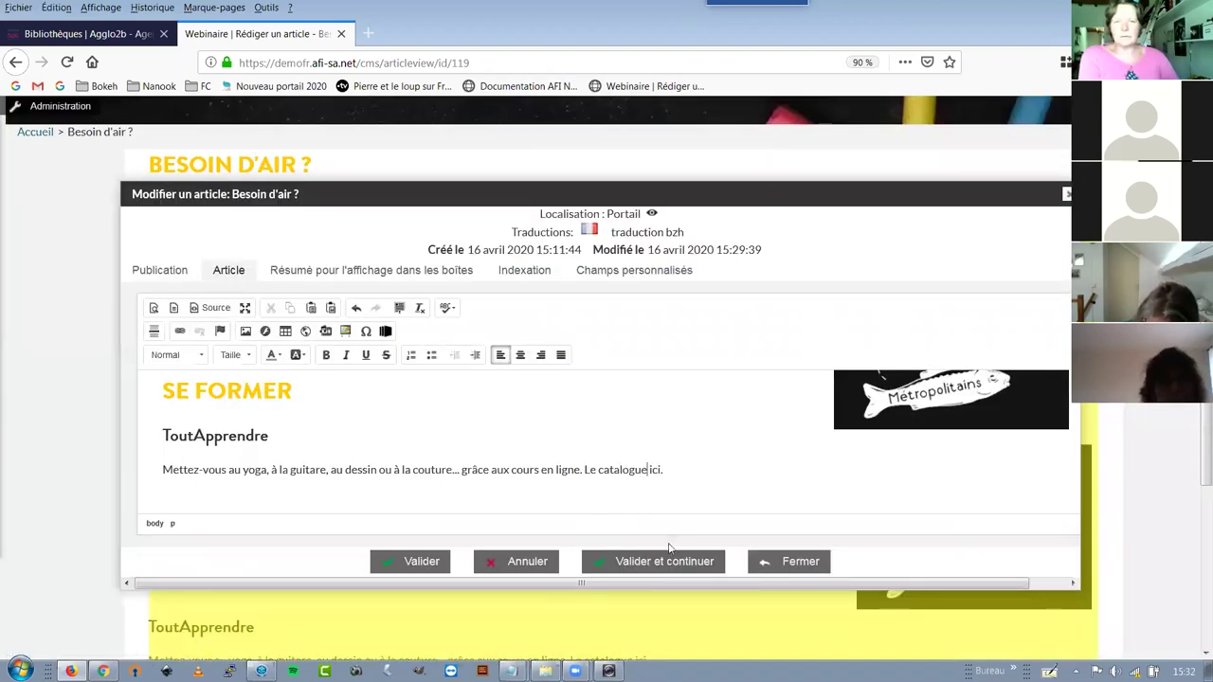
left_click(423, 561)
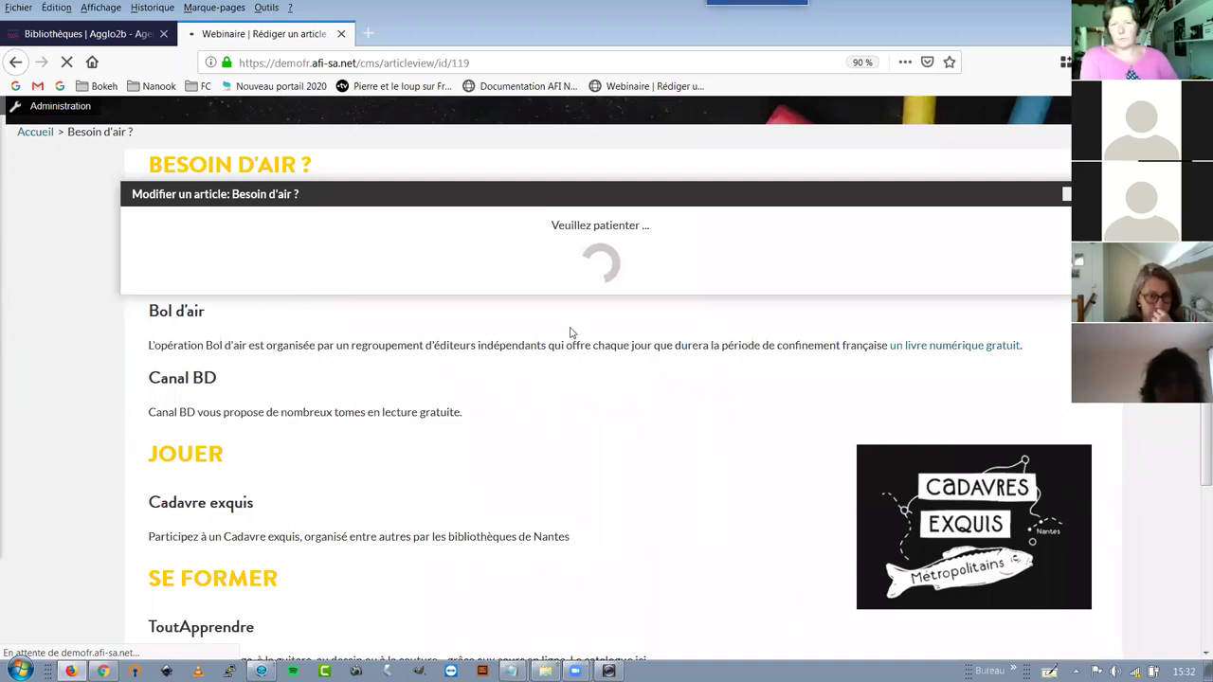
scroll(645, 341, "up", 3)
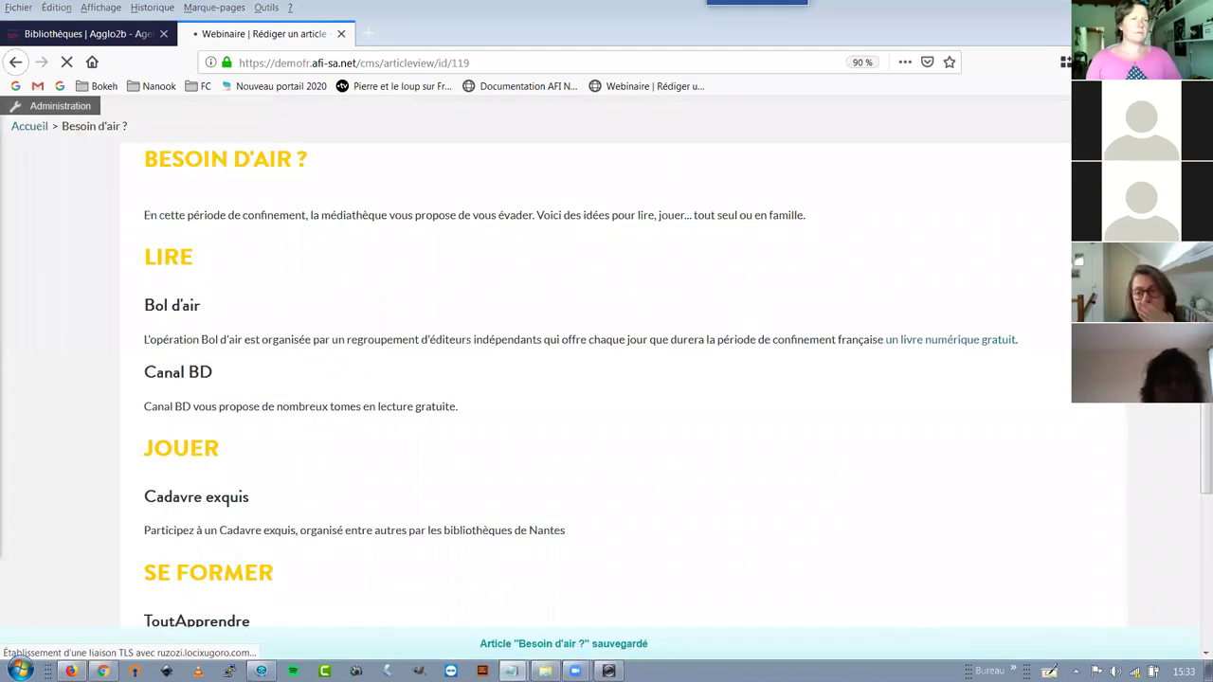
Load the ToutApprendre search results in a new tab, select its address, and return to the article
left_click(370, 34)
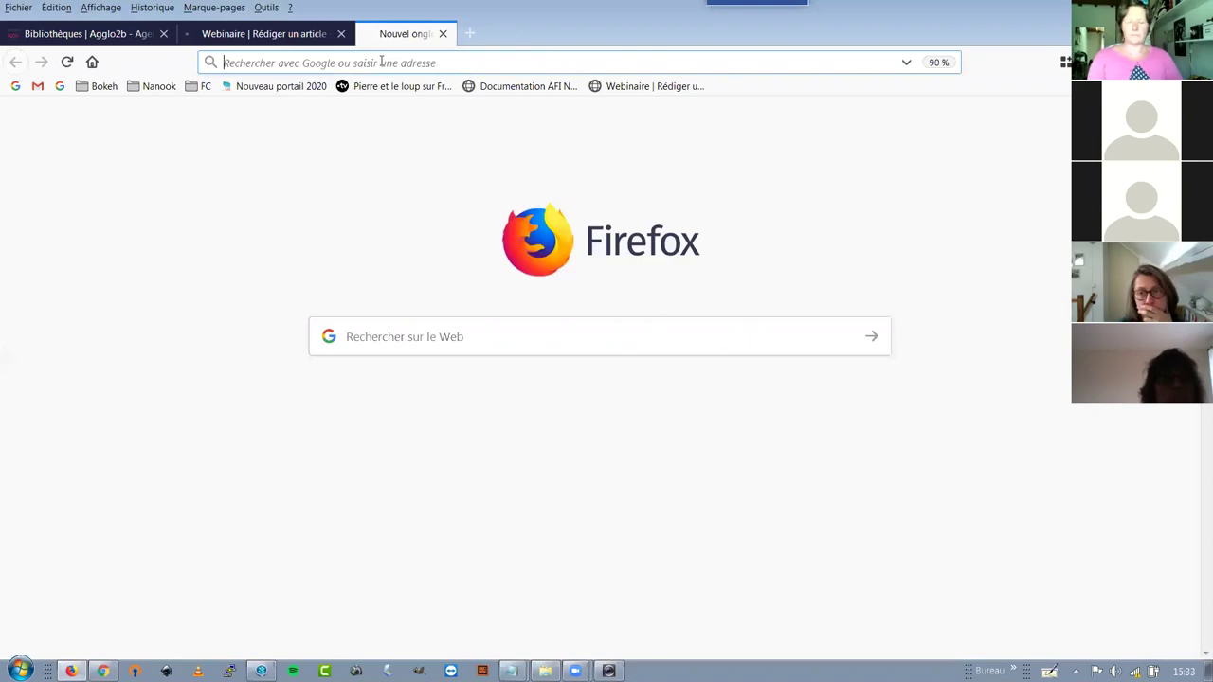
type("https://demofr.afi-sa.net/recherche/simple/expressionRecherche/%2A/tri/%2A/facette/TToutApprendre")
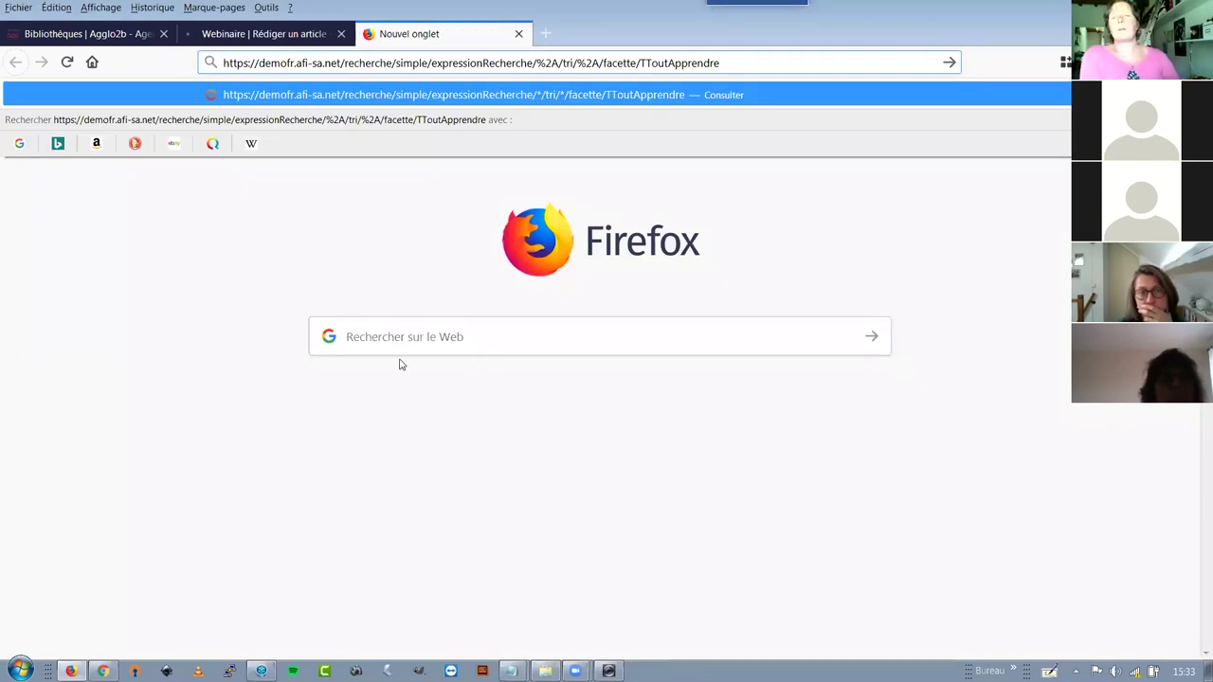
key("Return")
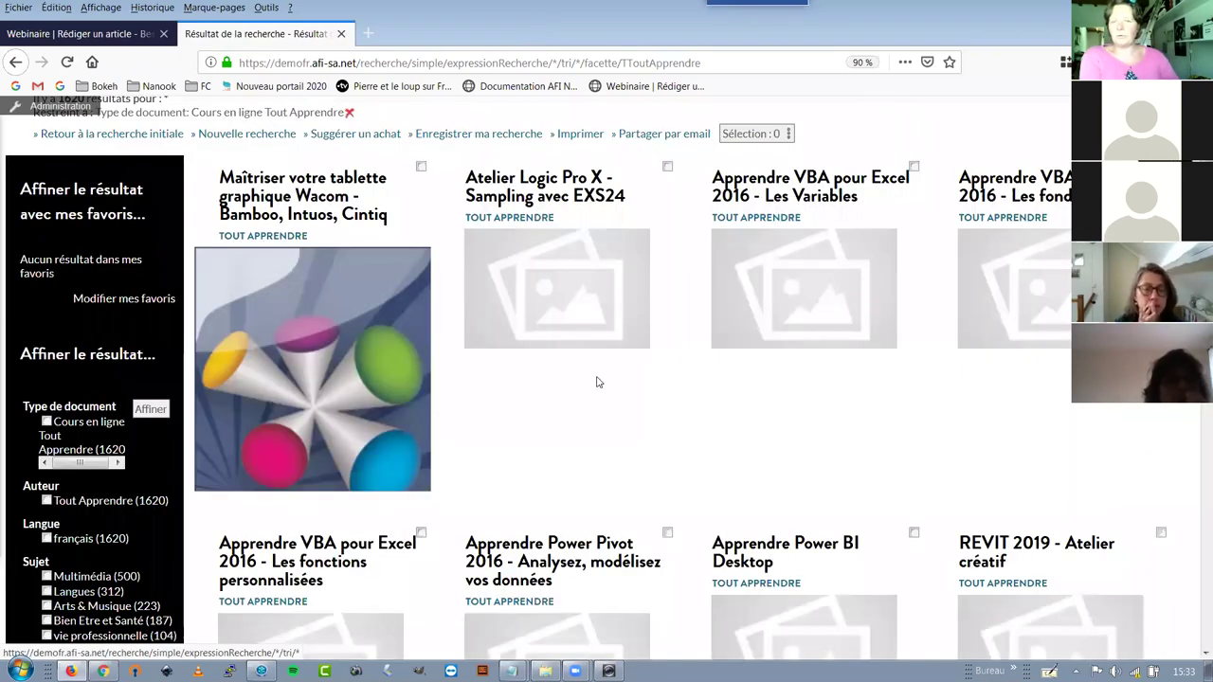
scroll(597, 382, "down", 5)
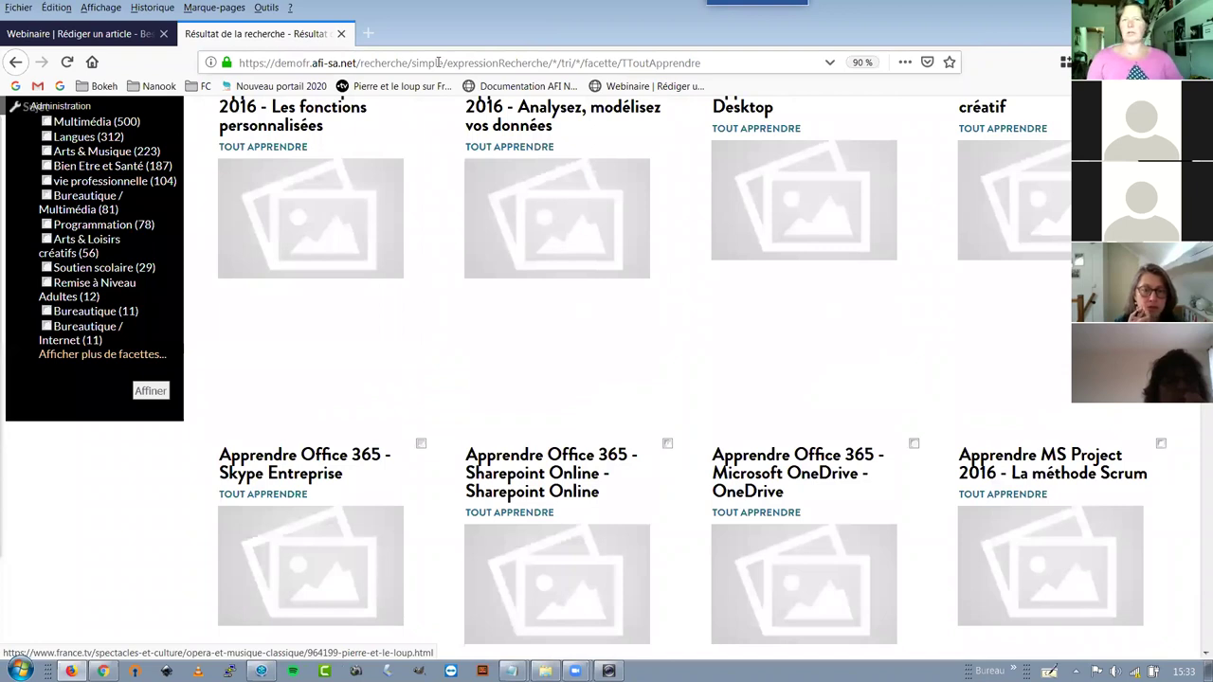
left_click(438, 63)
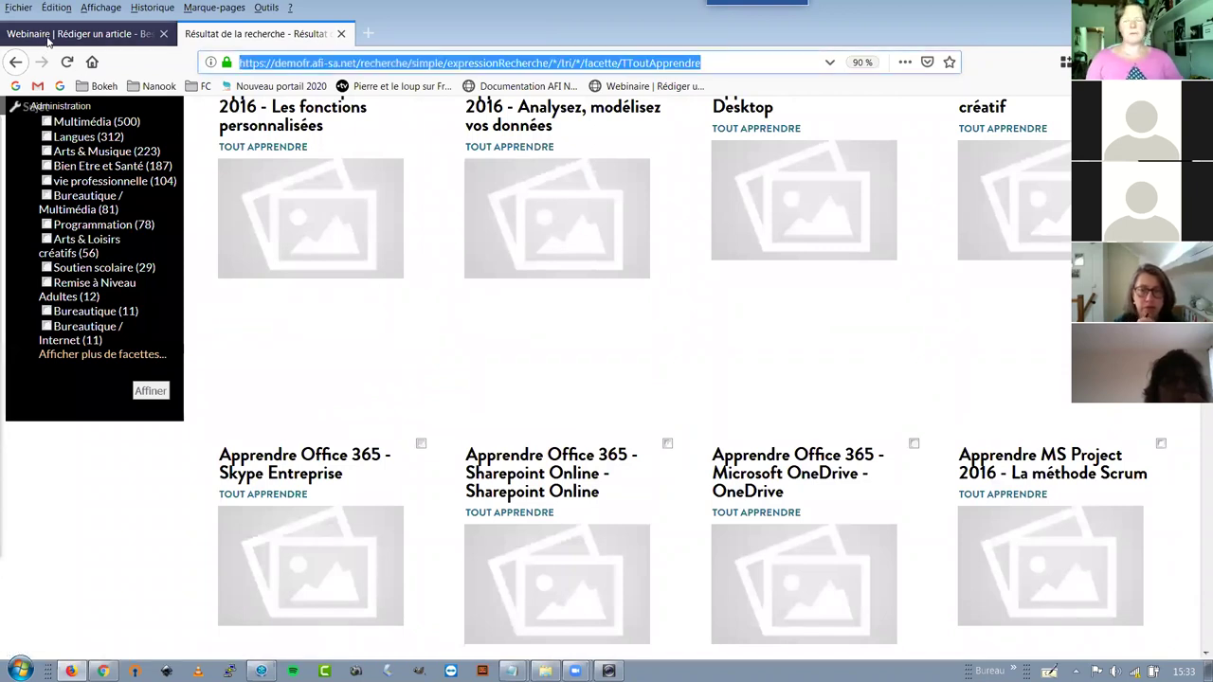
left_click(48, 41)
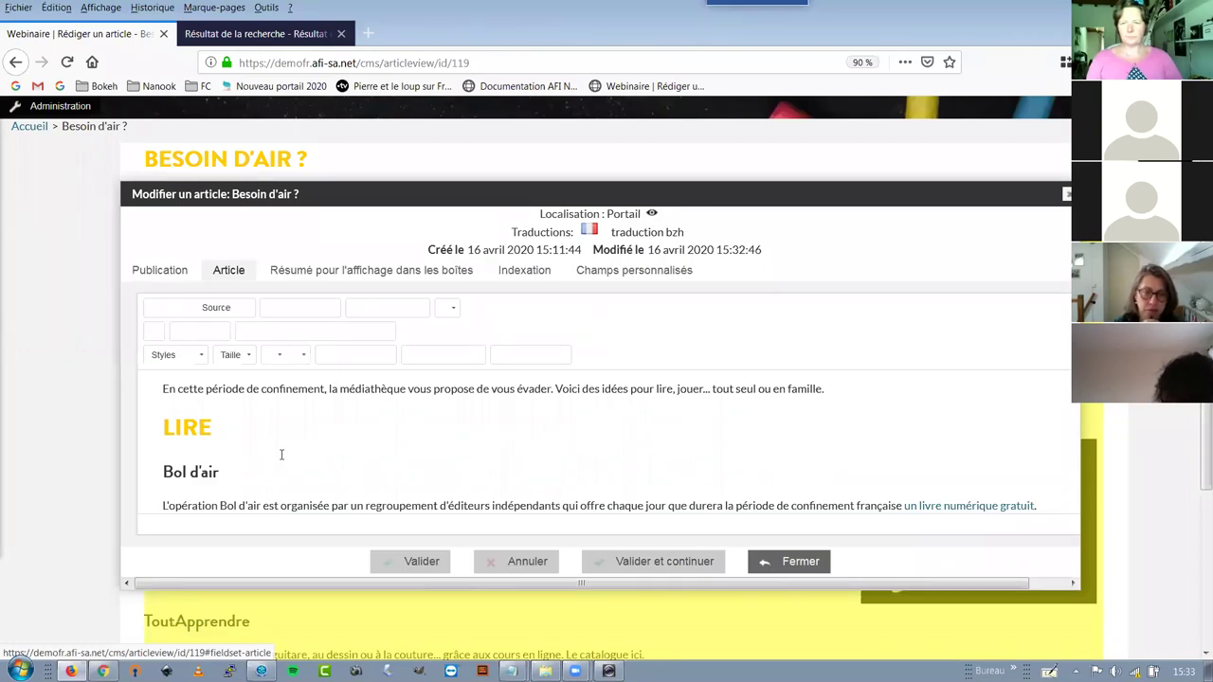
Open the link dialog on the word 'ici', paste the search address, then clear the URL field
scroll(281, 456, "down", 5)
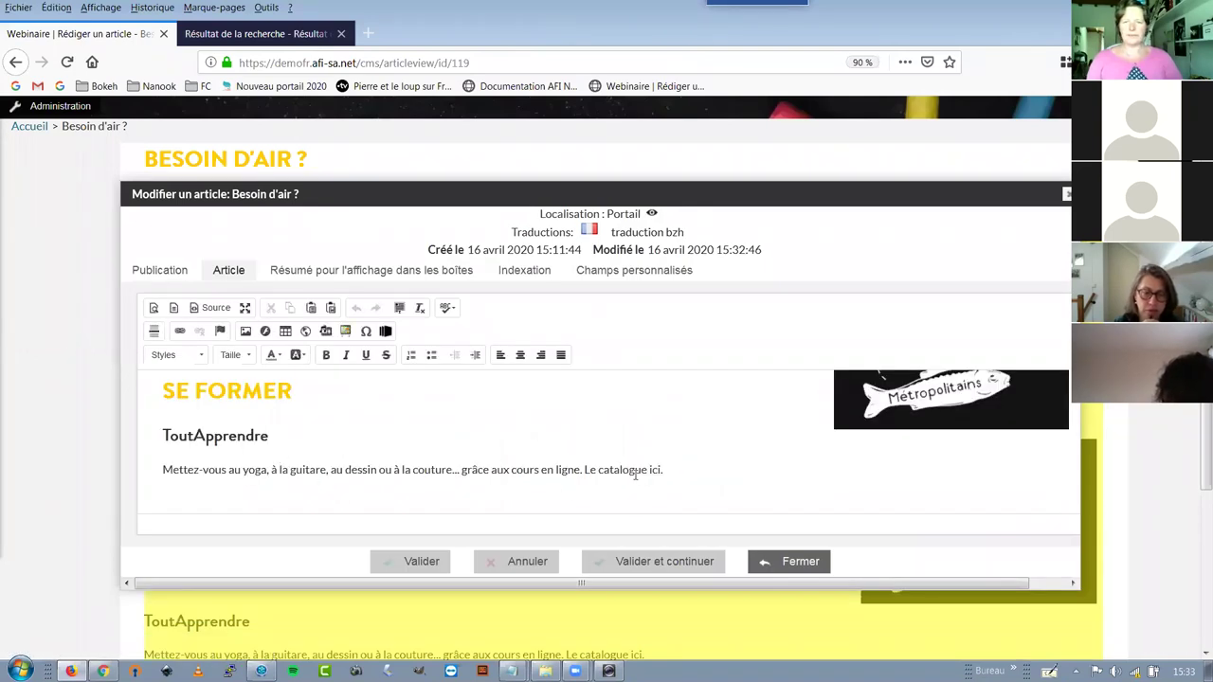
left_click_drag(649, 470, 662, 470)
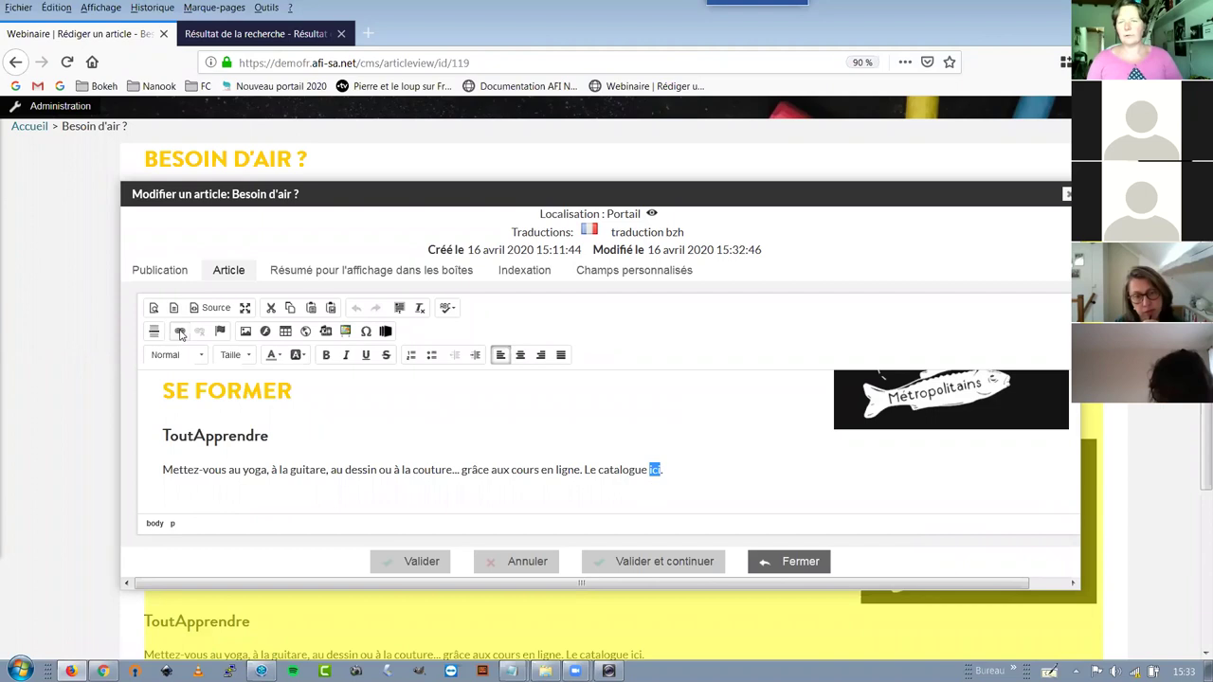
left_click(179, 331)
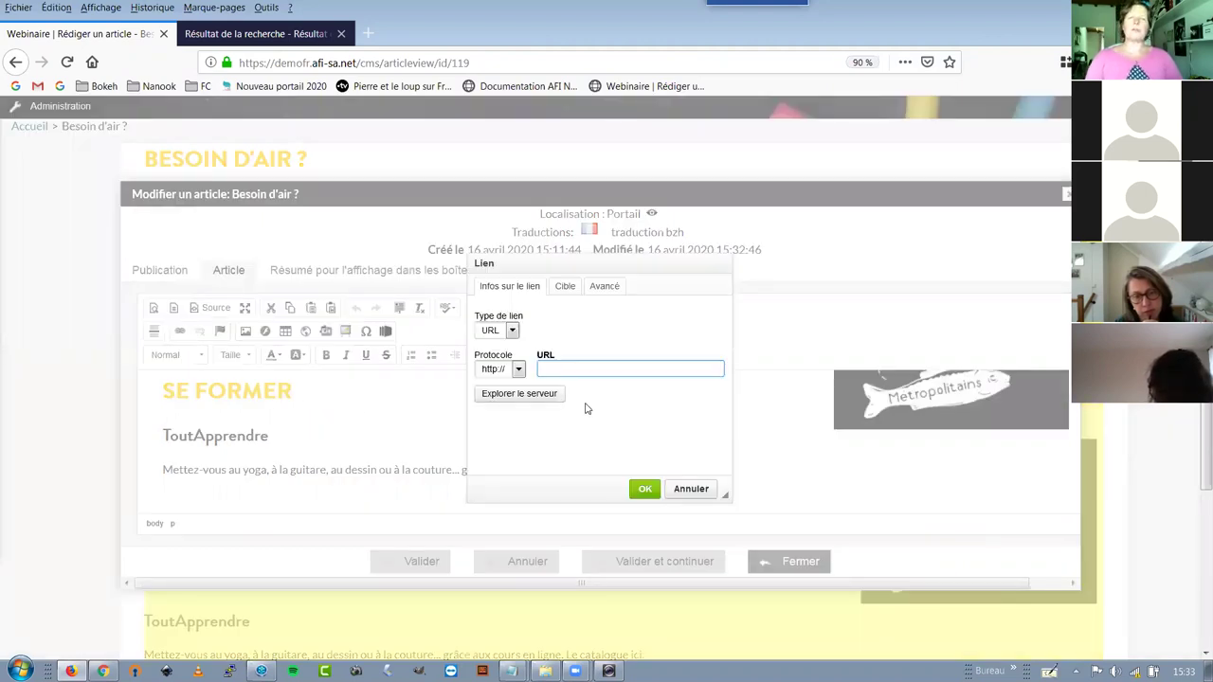
key("ctrl+v")
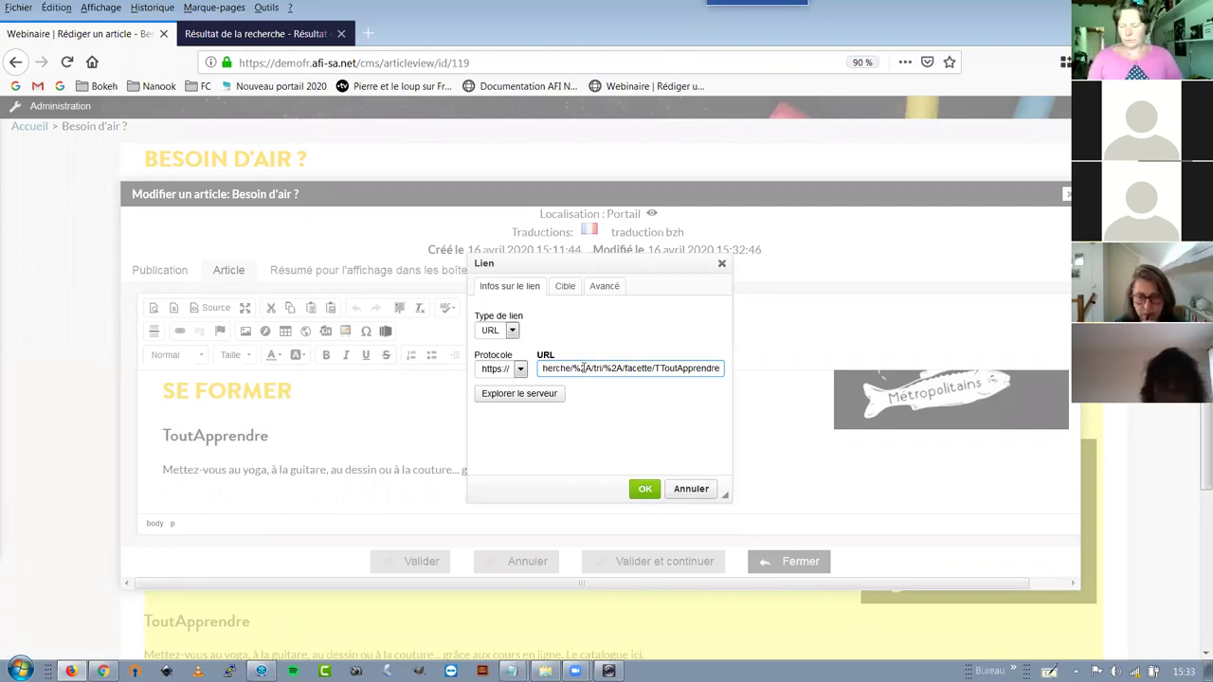
key("ctrl+a")
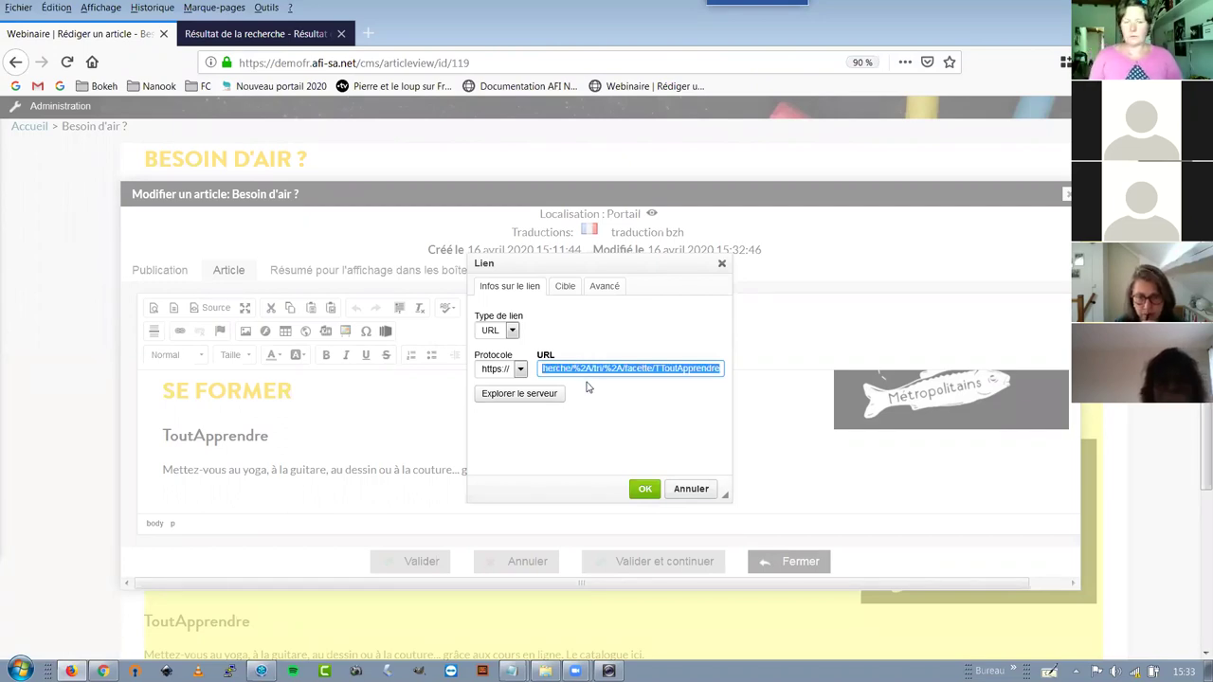
key("BackSpace")
key("super")
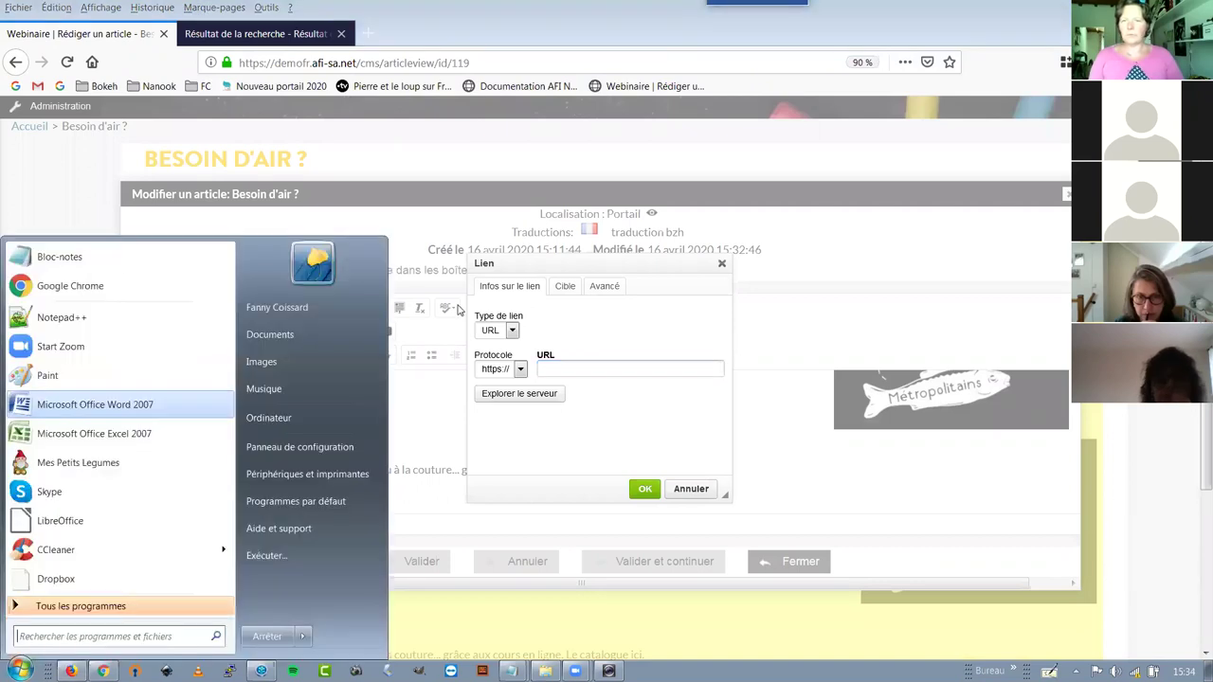
key("Escape")
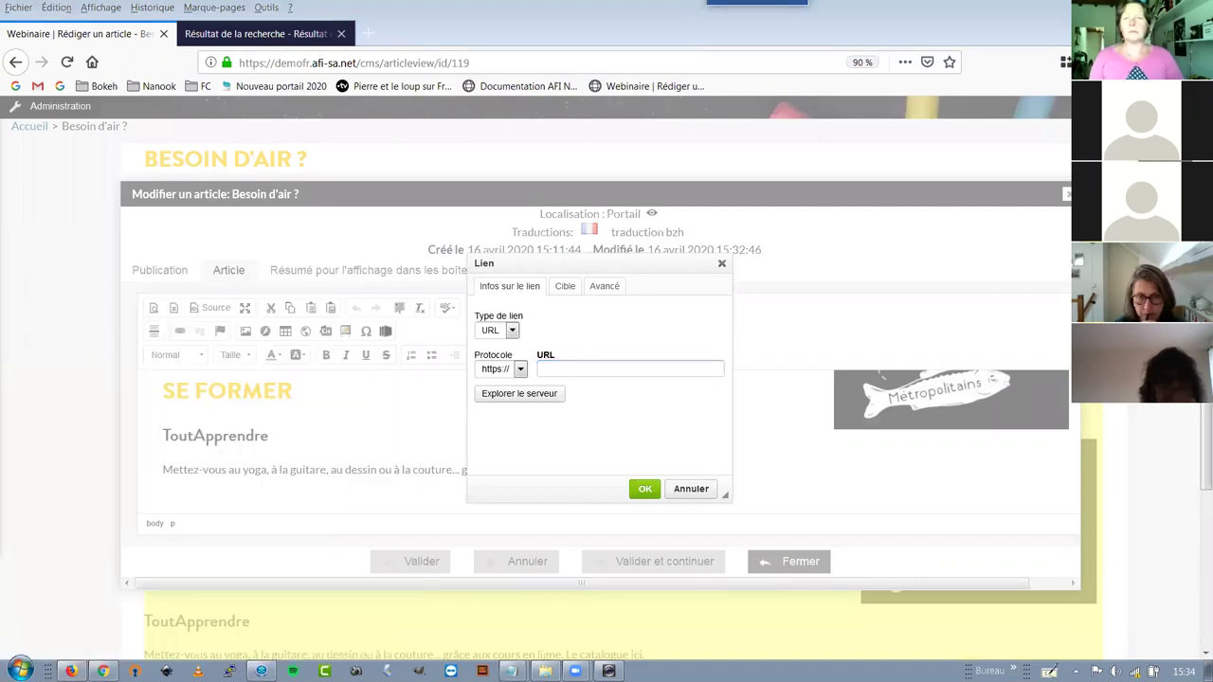
In Notepad, trim the search address to its relative path /recherche/simple/... and copy it, discarding the file
key("alt+Tab")
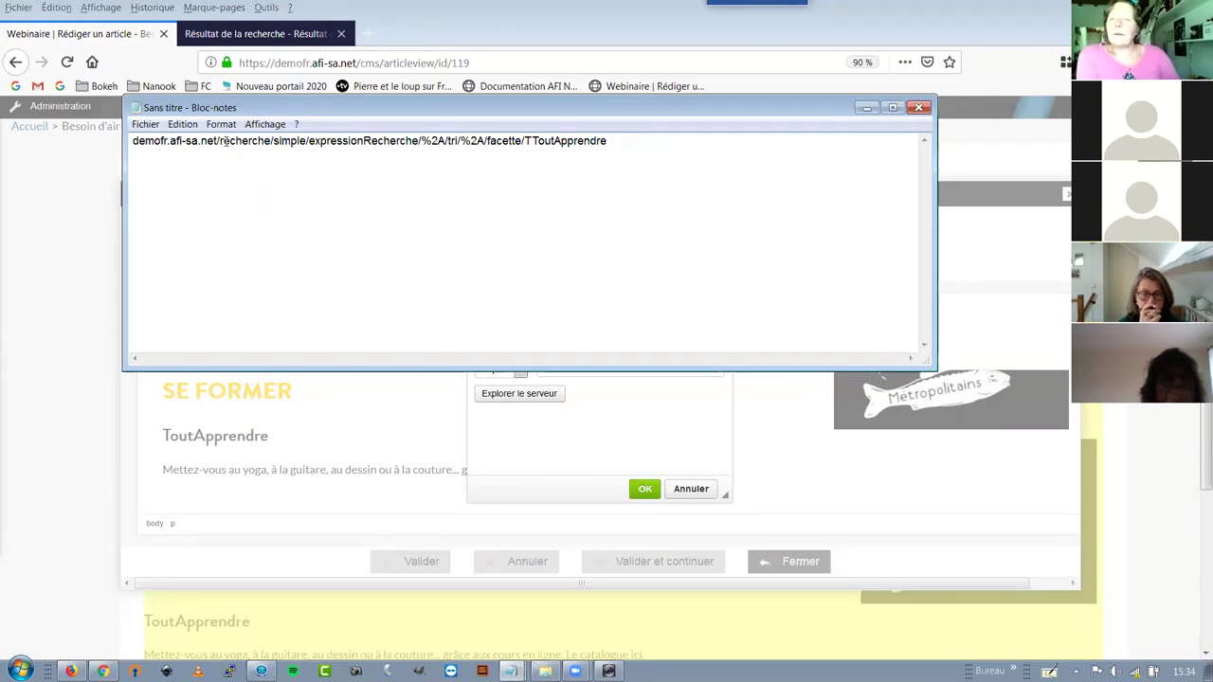
left_click_drag(217, 140, 133, 141)
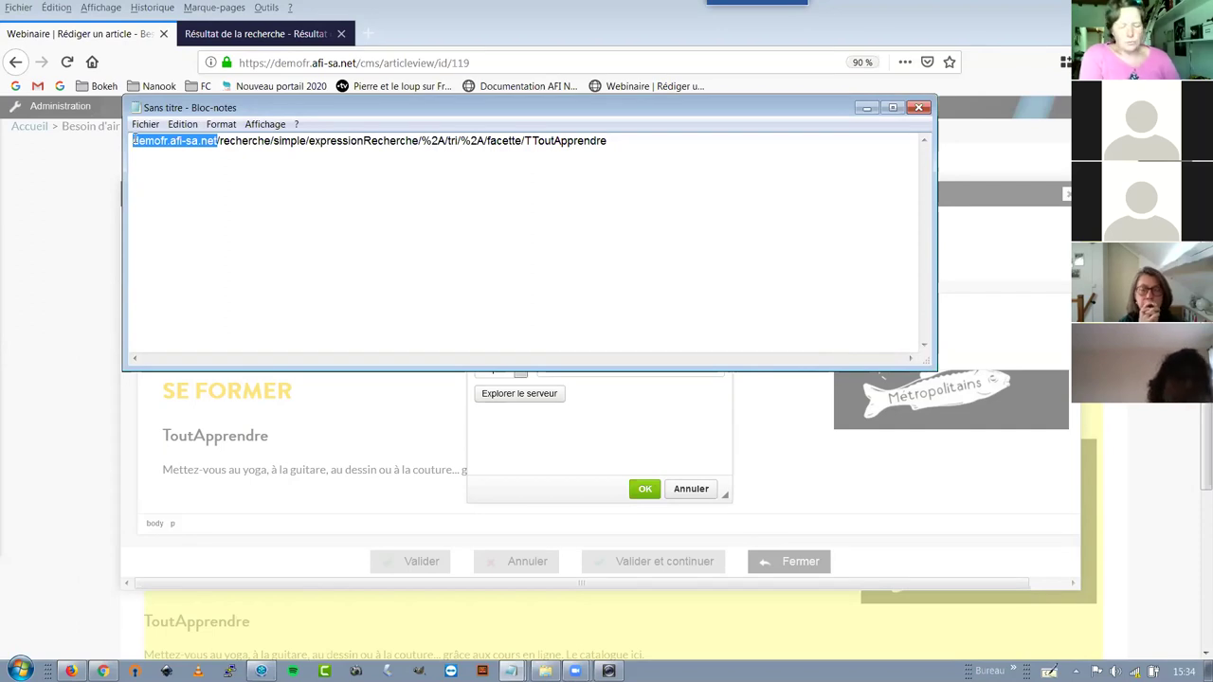
key("Delete")
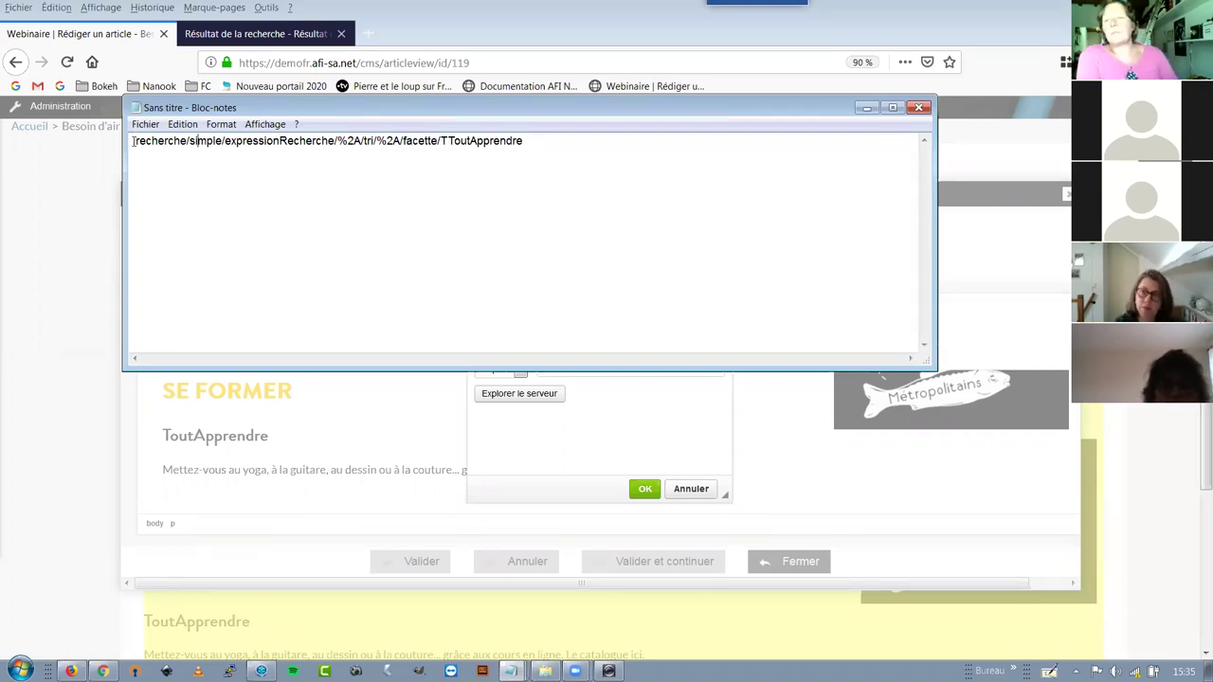
left_click_drag(133, 140, 528, 141)
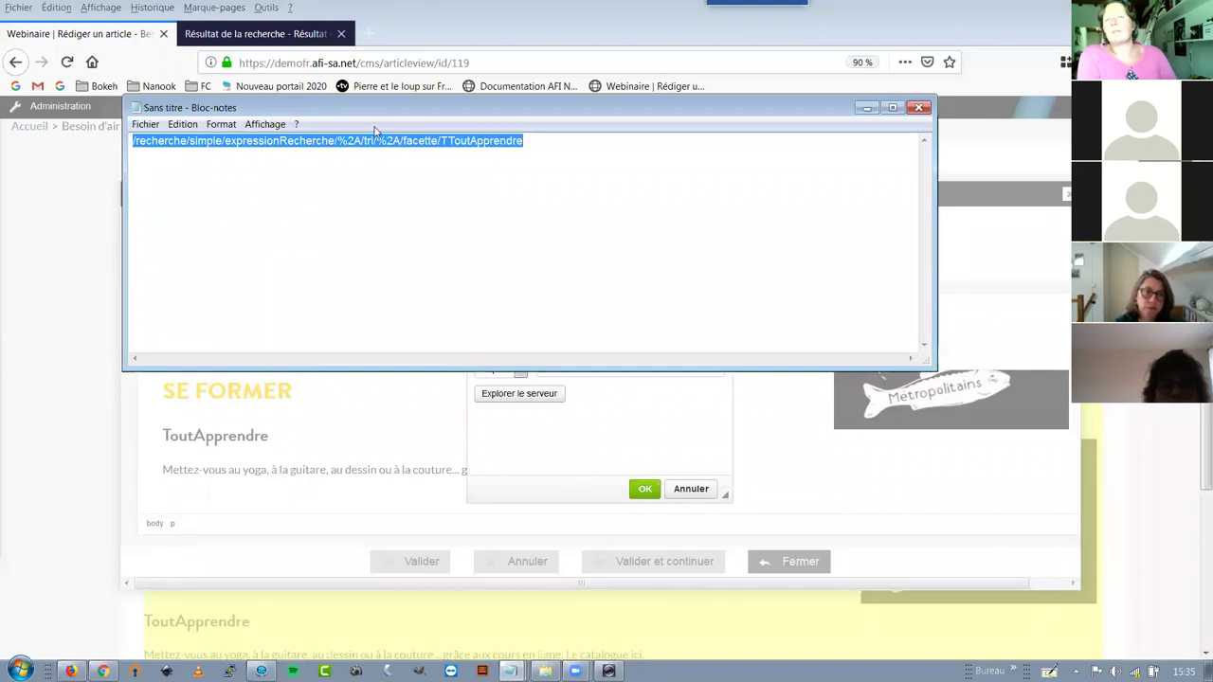
right_click(149, 140)
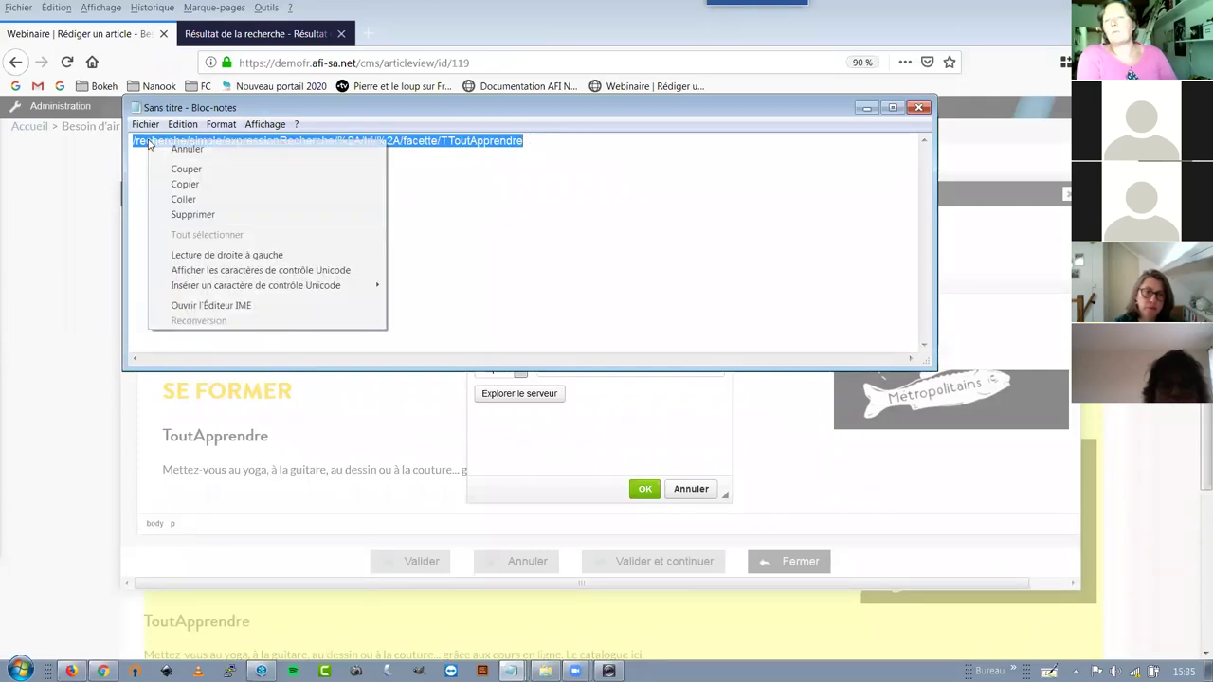
left_click(187, 184)
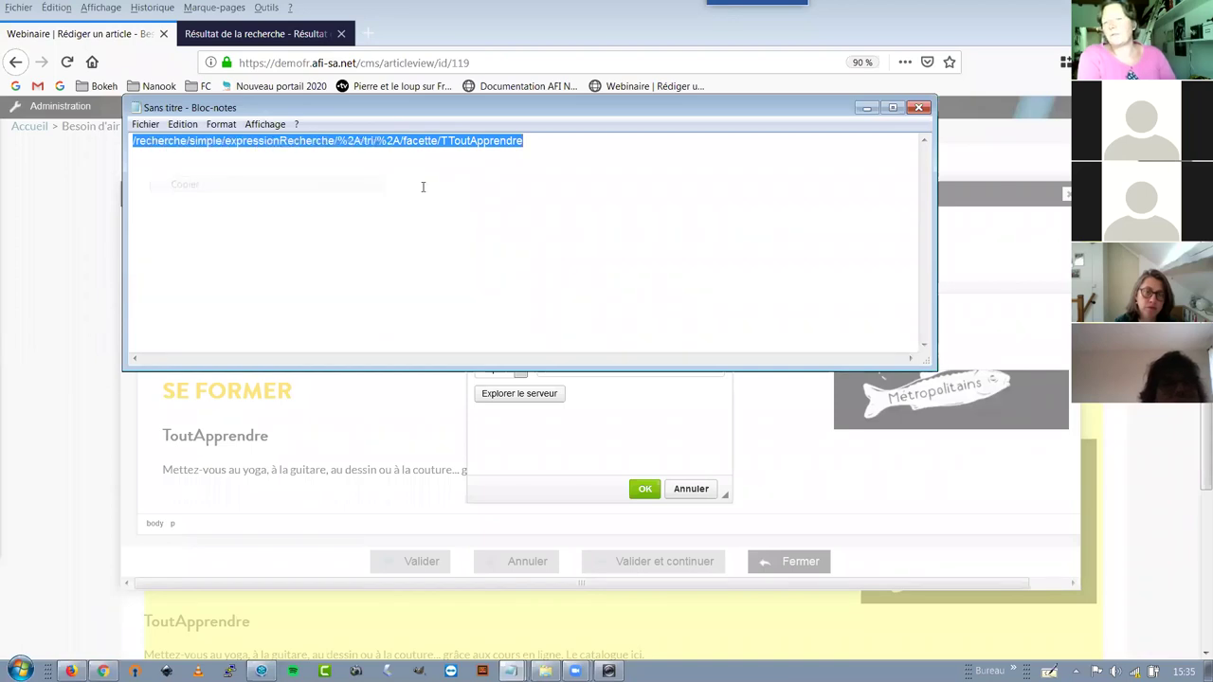
left_click(918, 108)
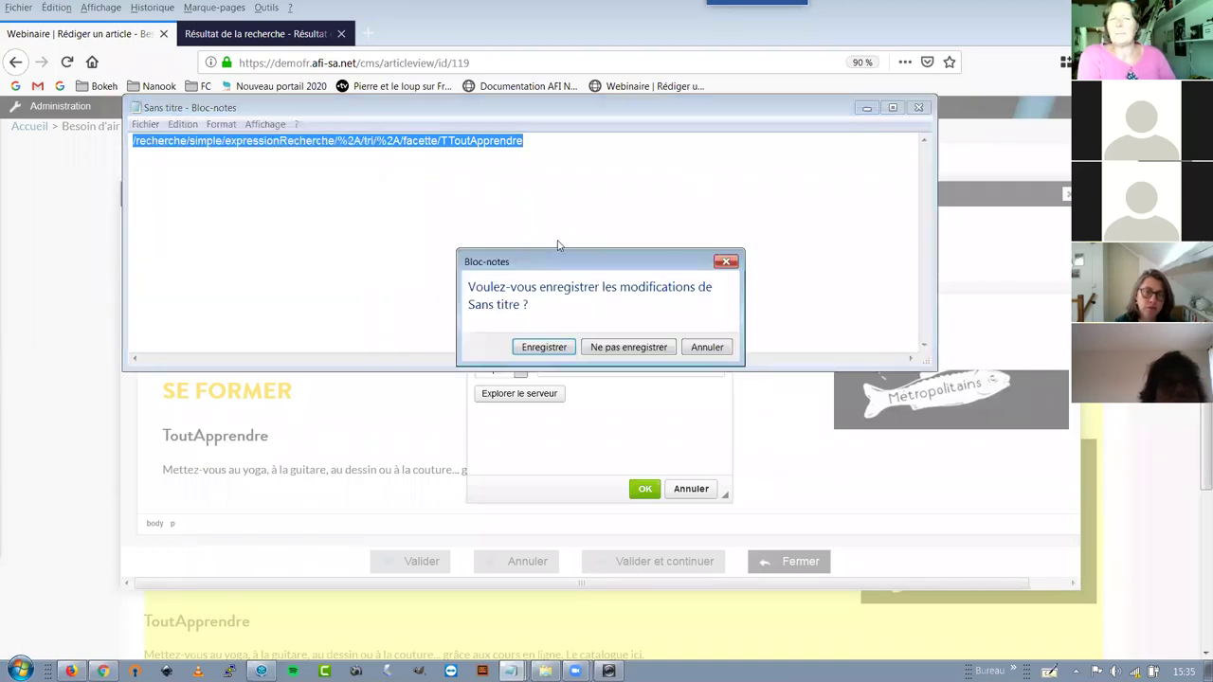
left_click(626, 348)
Paste the relative path as the 'ici' link URL, confirm it, and save the article
left_click(573, 366)
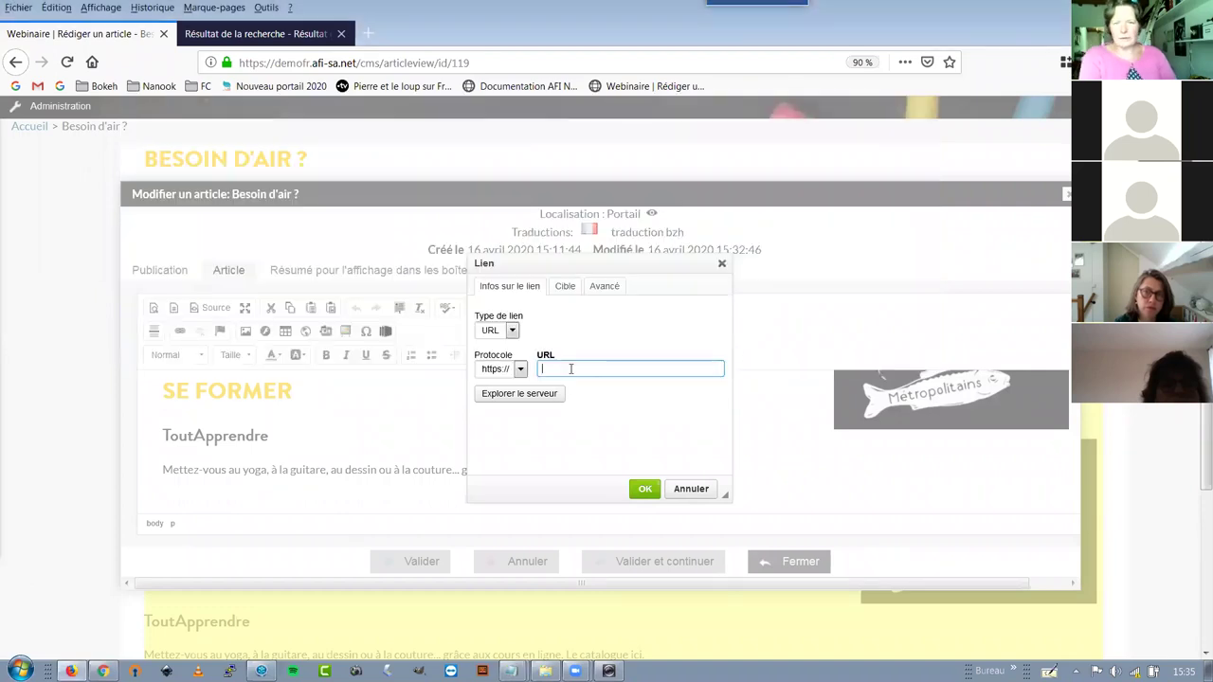
key("ctrl+v")
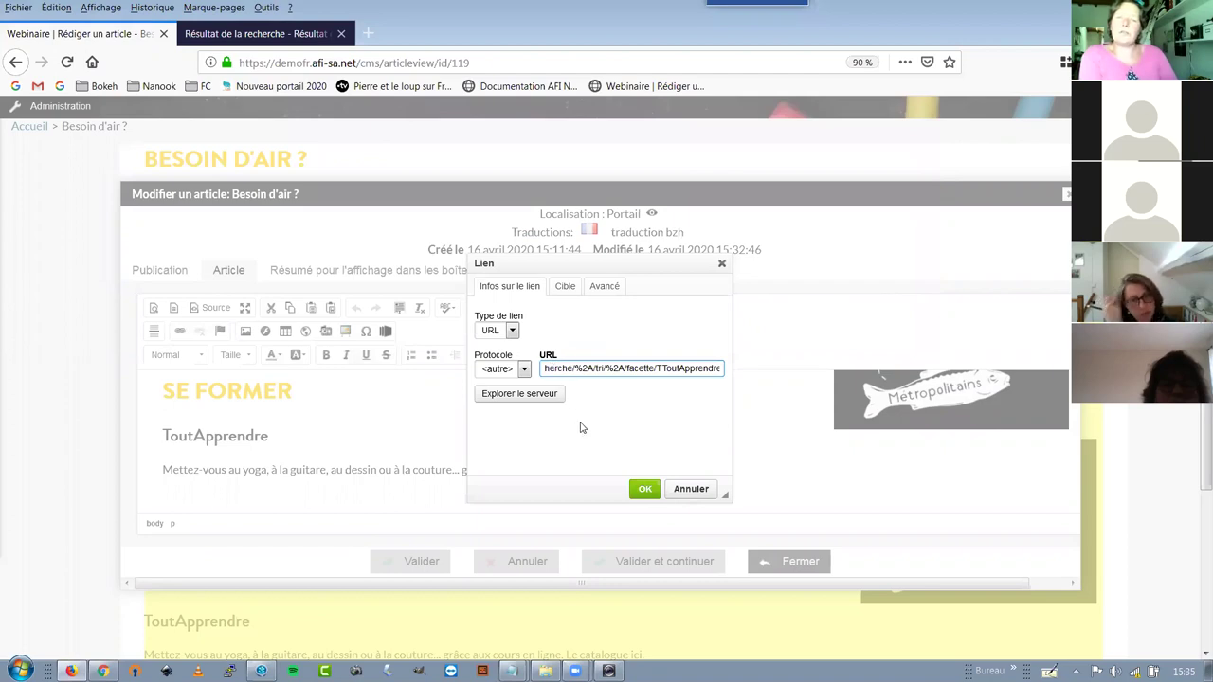
left_click(546, 367)
key("Left")
key("Left")
key("Left")
key("Left")
key("Left")
key("Left")
key("Left")
key("Left")
key("Left")
key("Left")
key("Left")
key("Left")
key("Left")
key("Left")
key("Left")
key("Left")
key("Left")
key("Left")
key("Left")
key("Left")
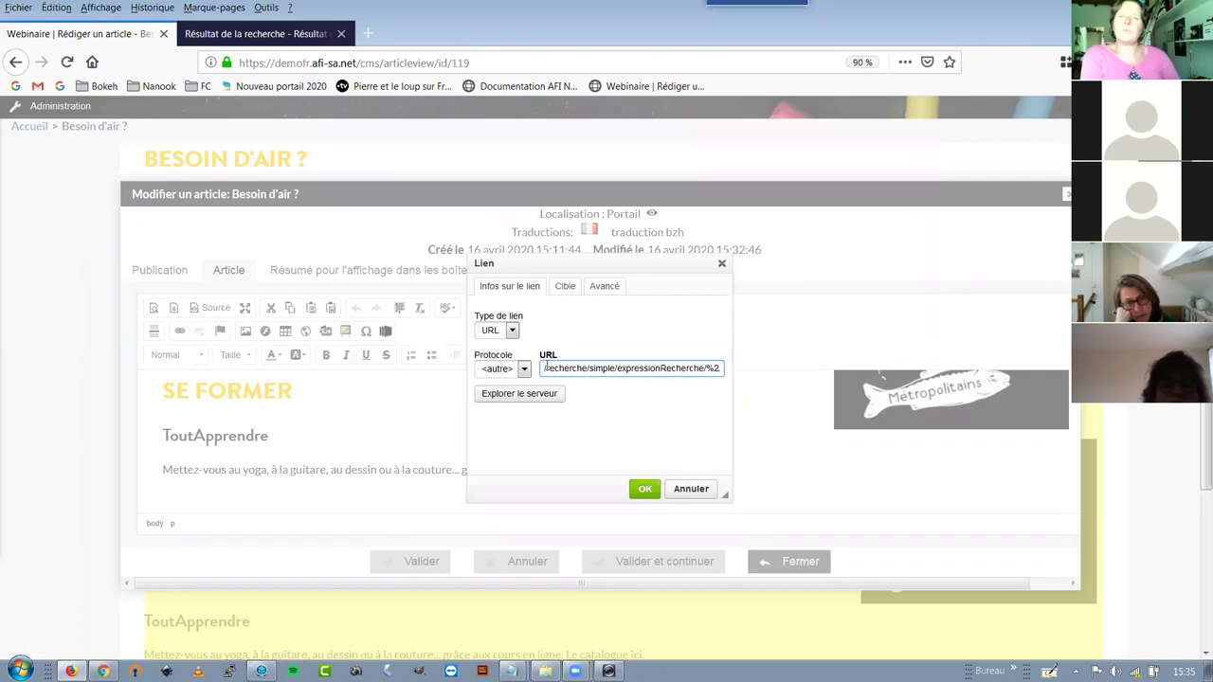
left_click(645, 489)
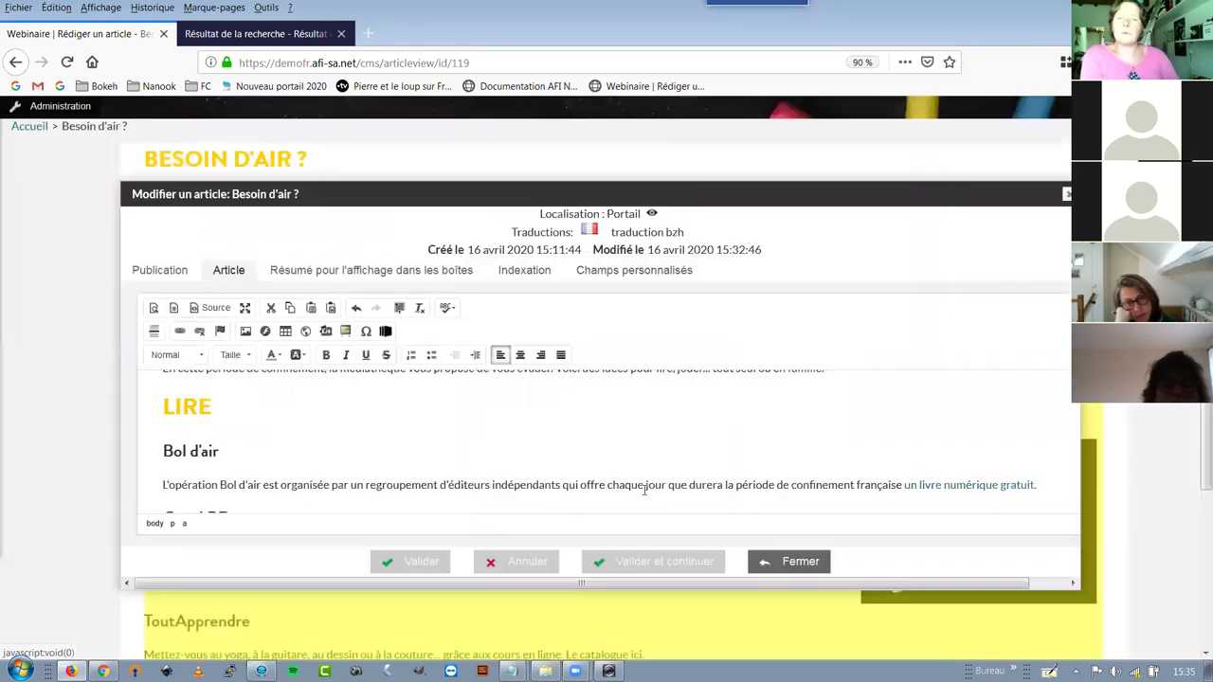
left_click(416, 563)
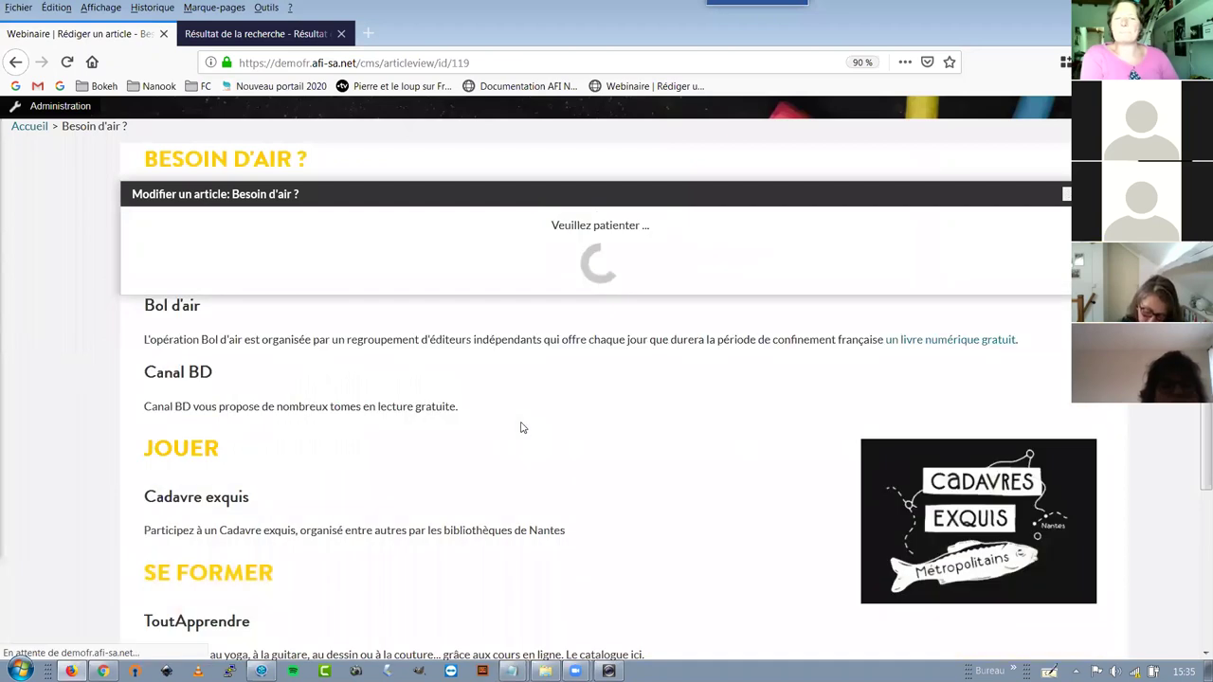
Test the new 'ici' link from the saved article, then go back to the article page
scroll(520, 428, "down", 3)
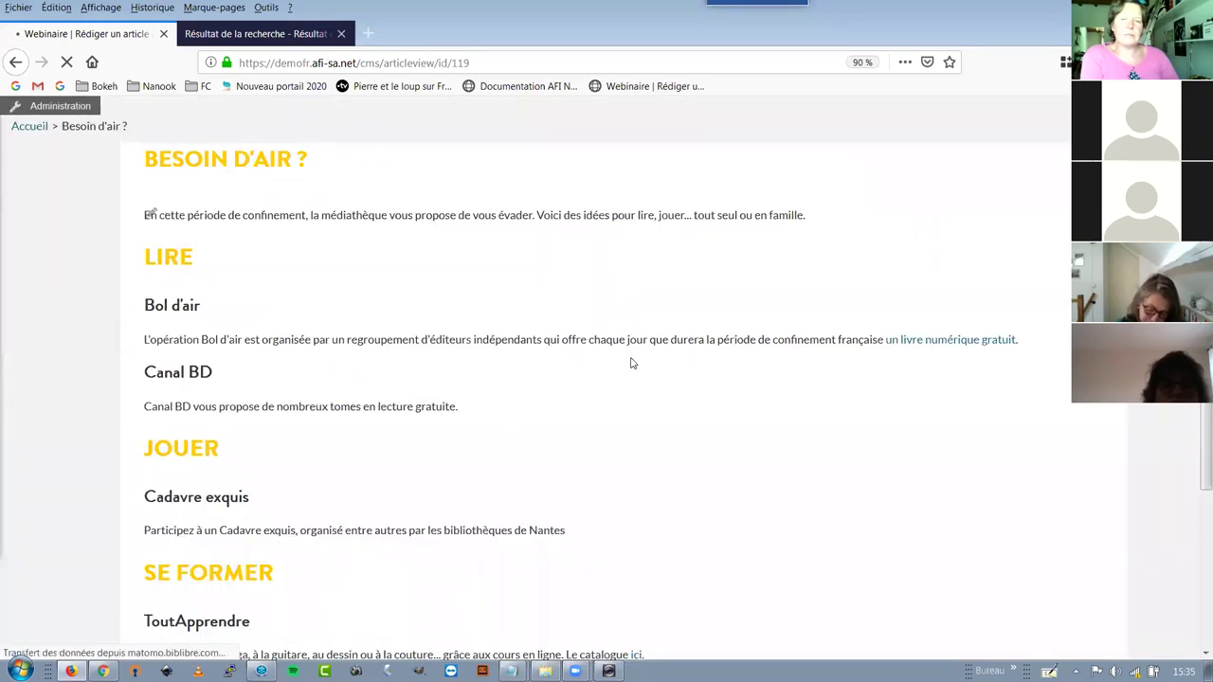
scroll(633, 363, "down", 5)
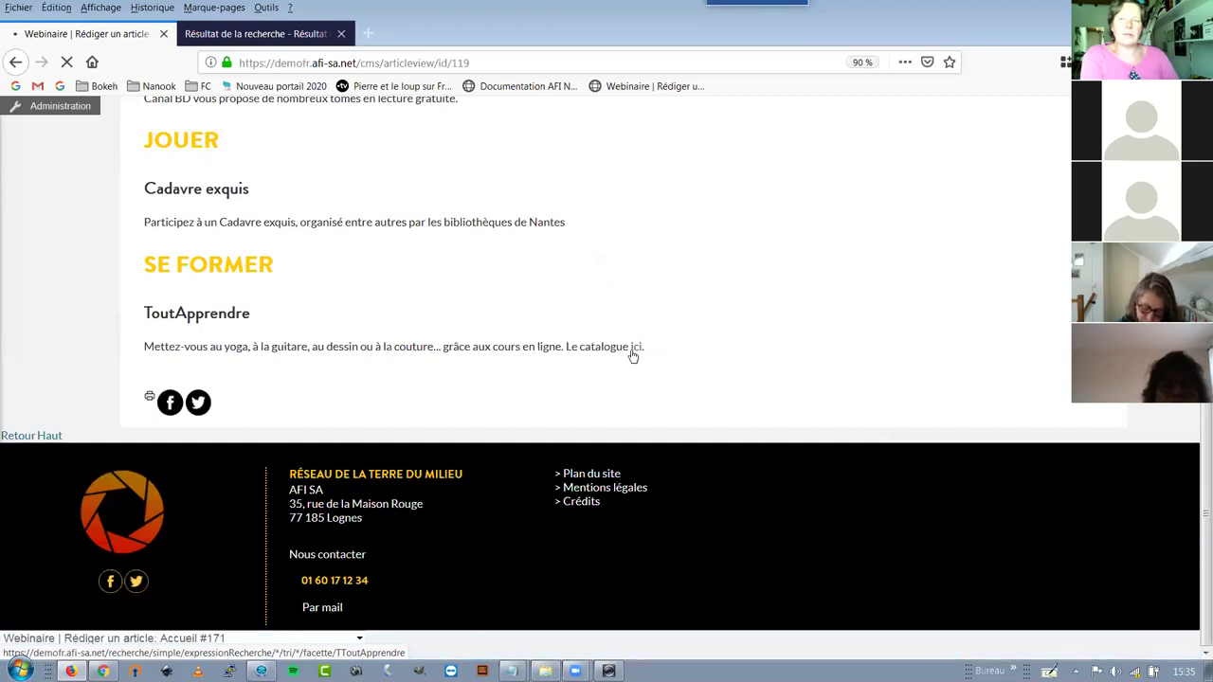
left_click(341, 34)
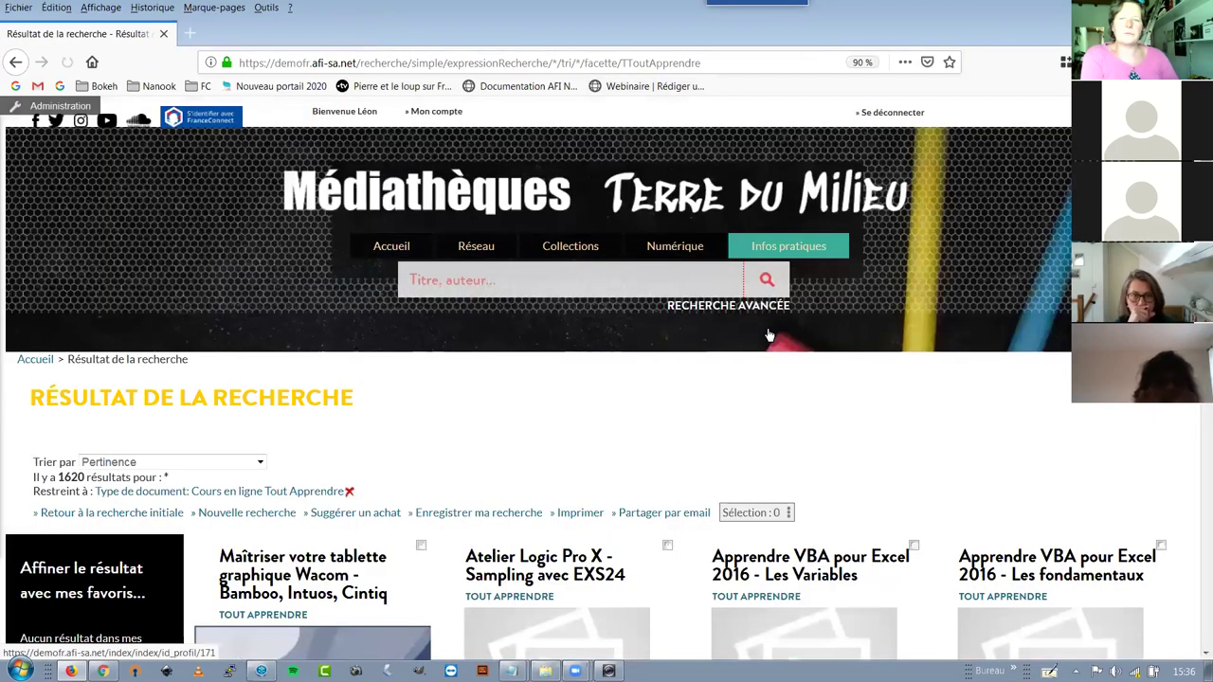
left_click(14, 65)
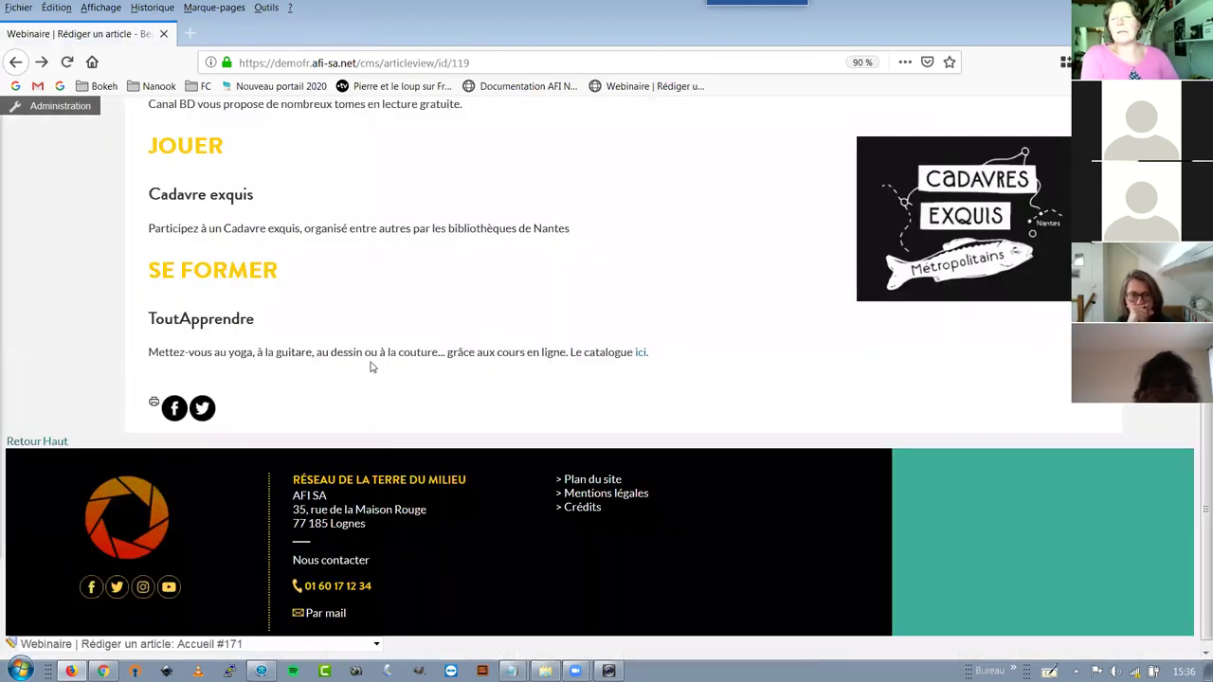
scroll(275, 318, "up", 5)
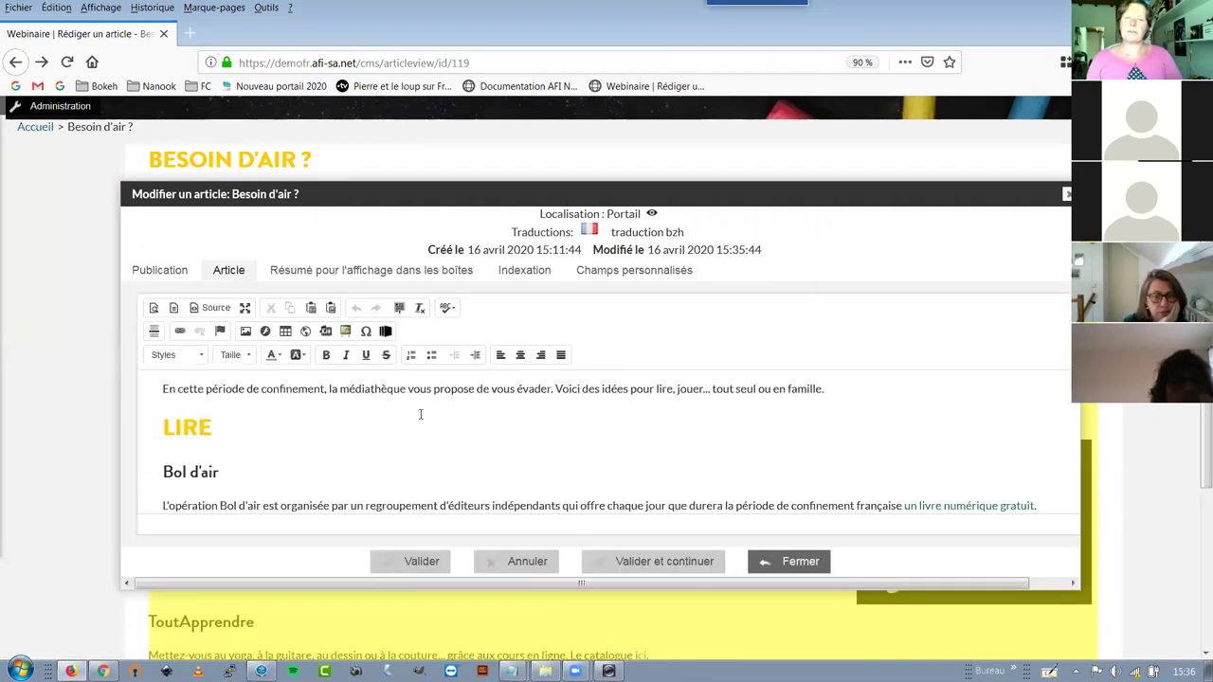
Add a new paragraph after the ToutApprendre text and insert a record kiosk with default properties
scroll(421, 414, "down", 5)
scroll(691, 468, "down", 1)
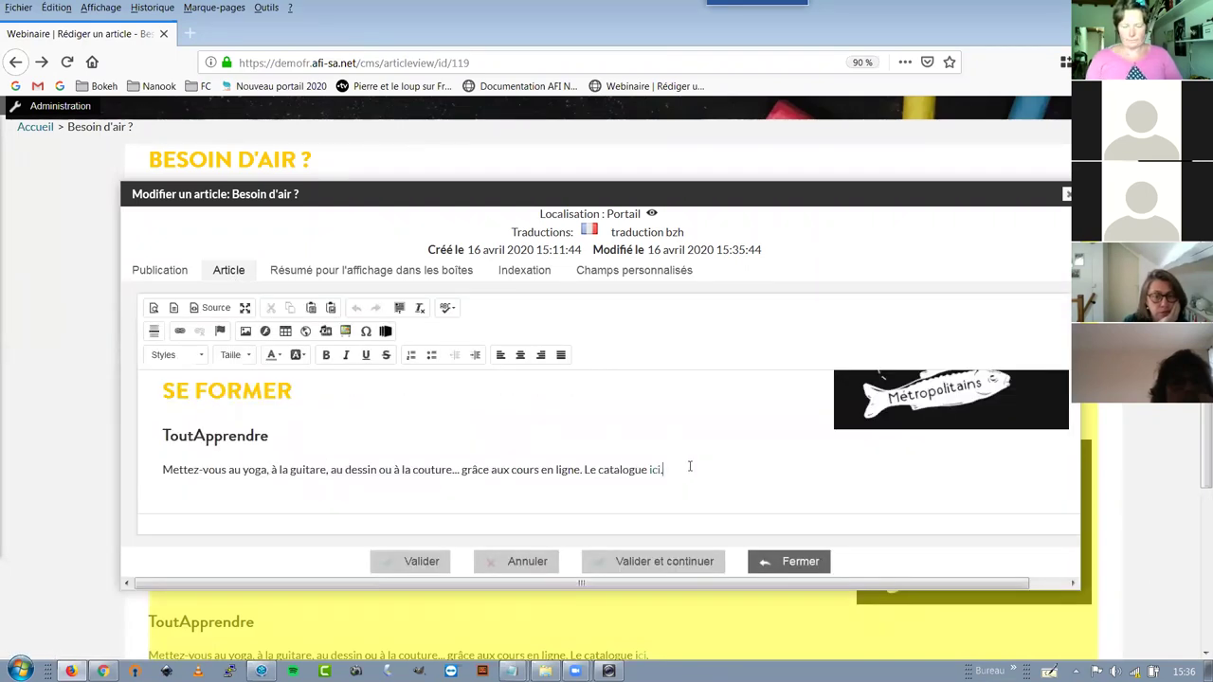
key("Return")
key("Return")
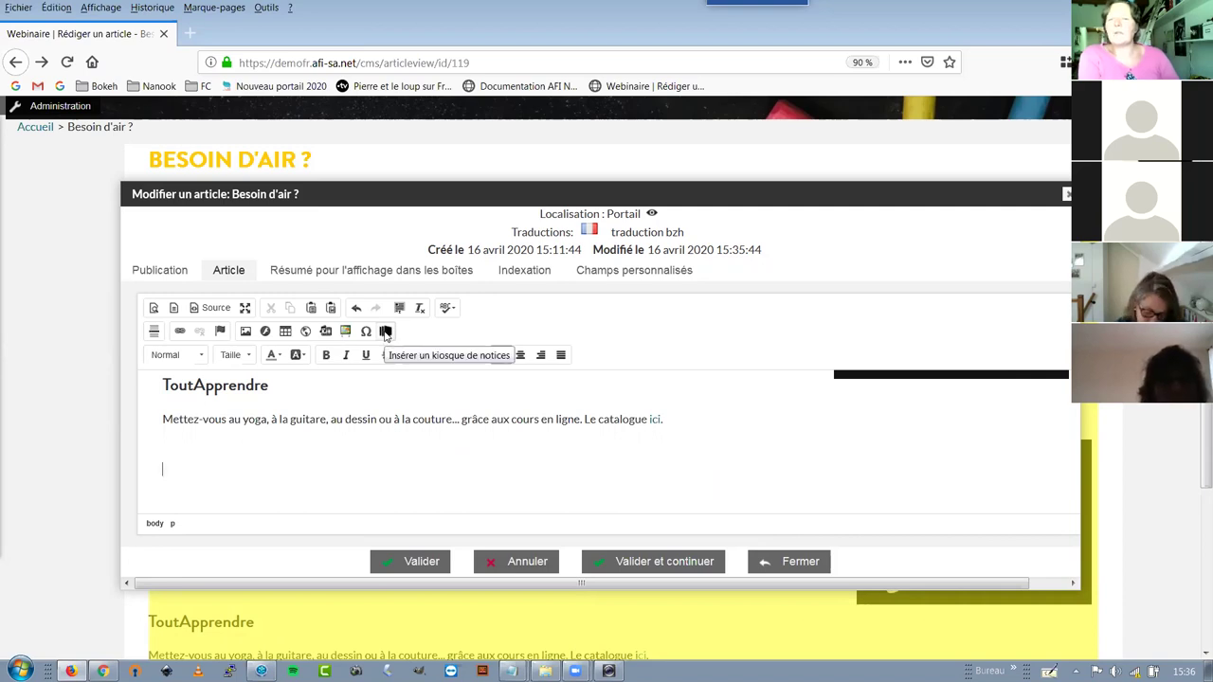
left_click(386, 331)
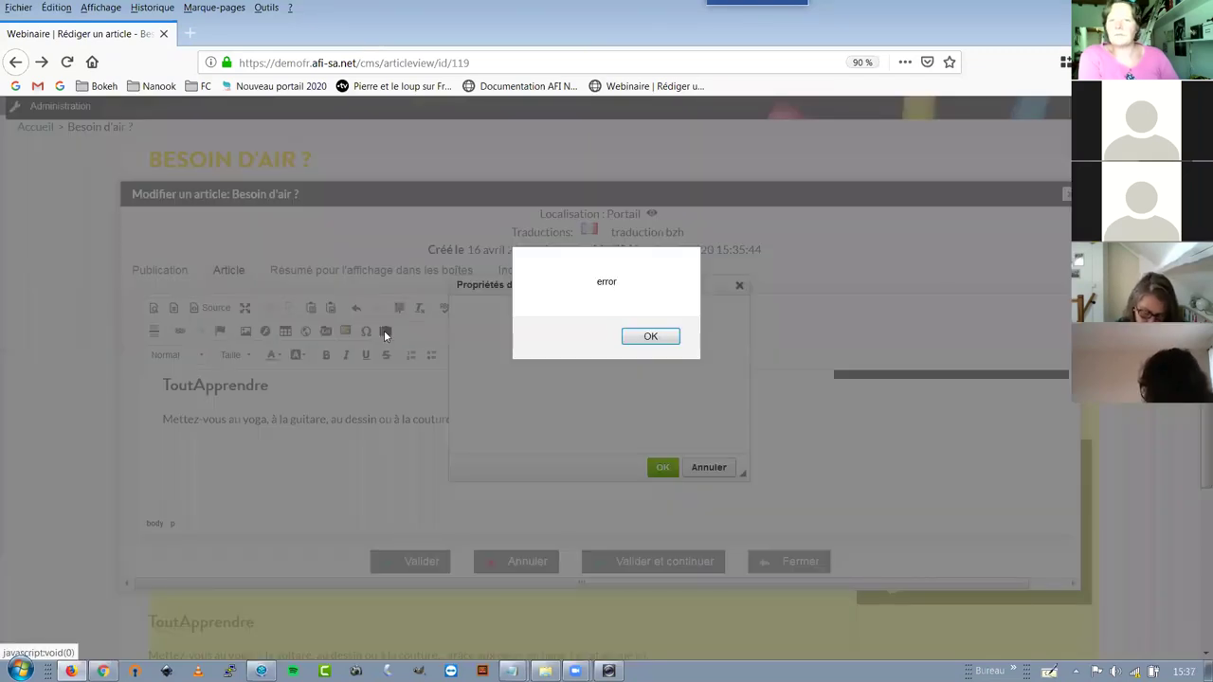
left_click(649, 341)
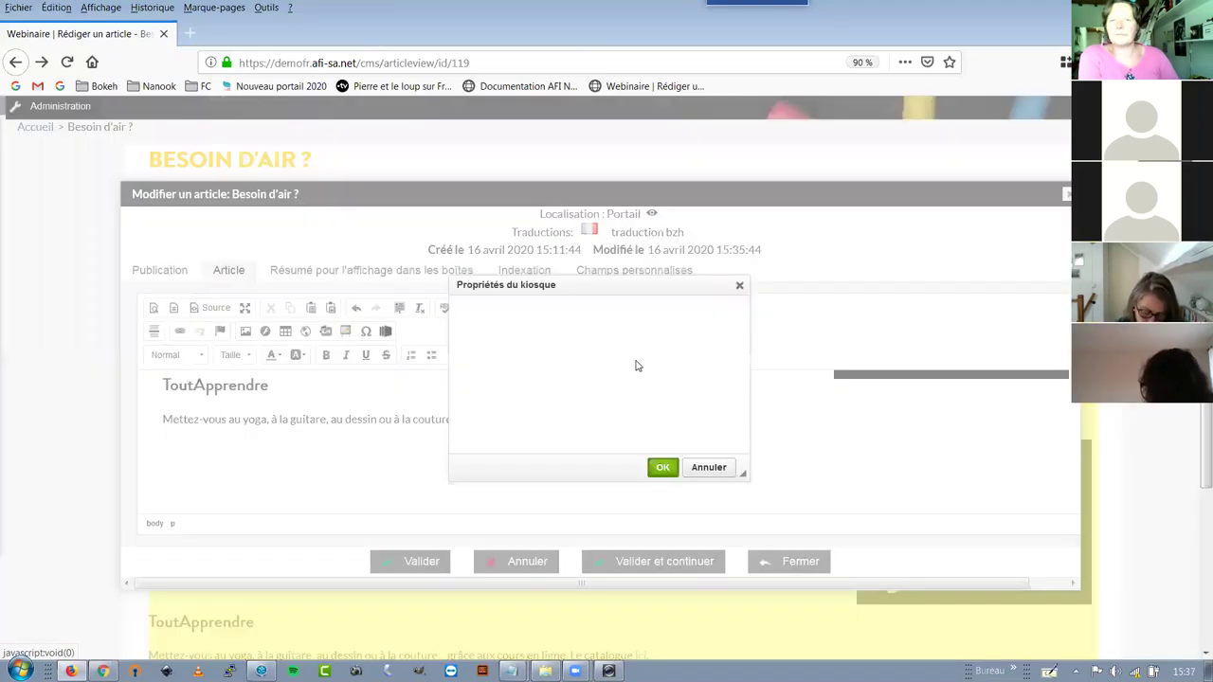
left_click(662, 467)
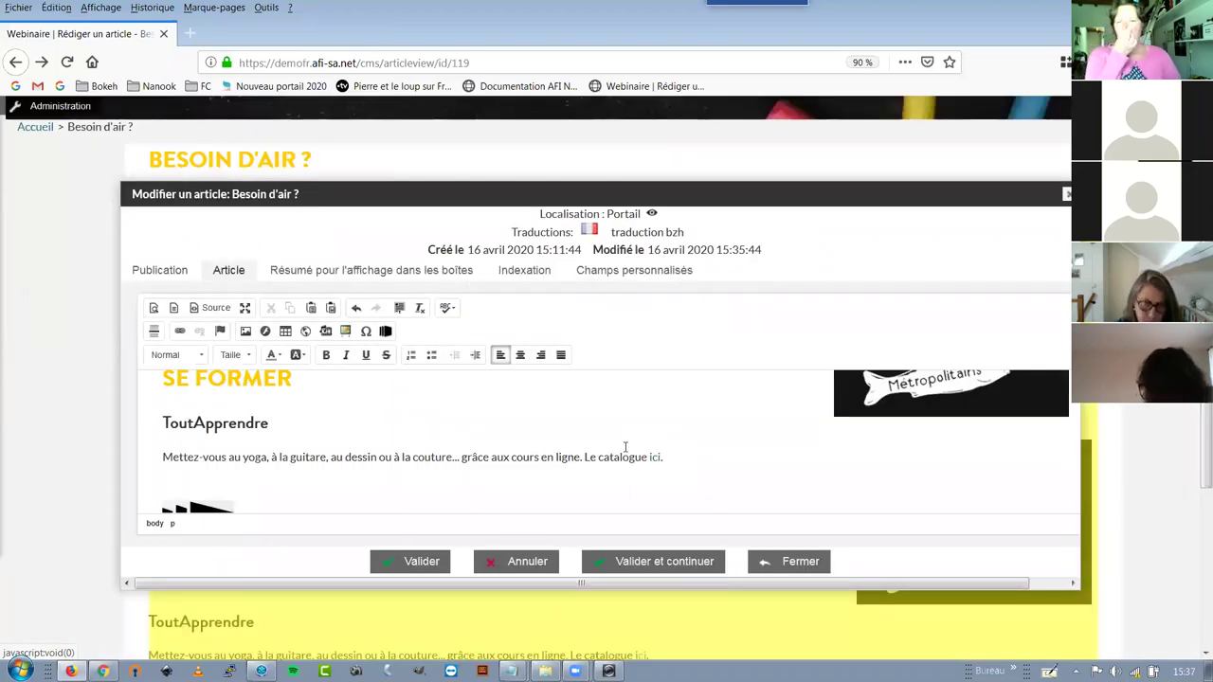
Reopen the kiosk block's properties, close them unchanged, and delete the block
scroll(281, 465, "down", 2)
left_click(227, 439)
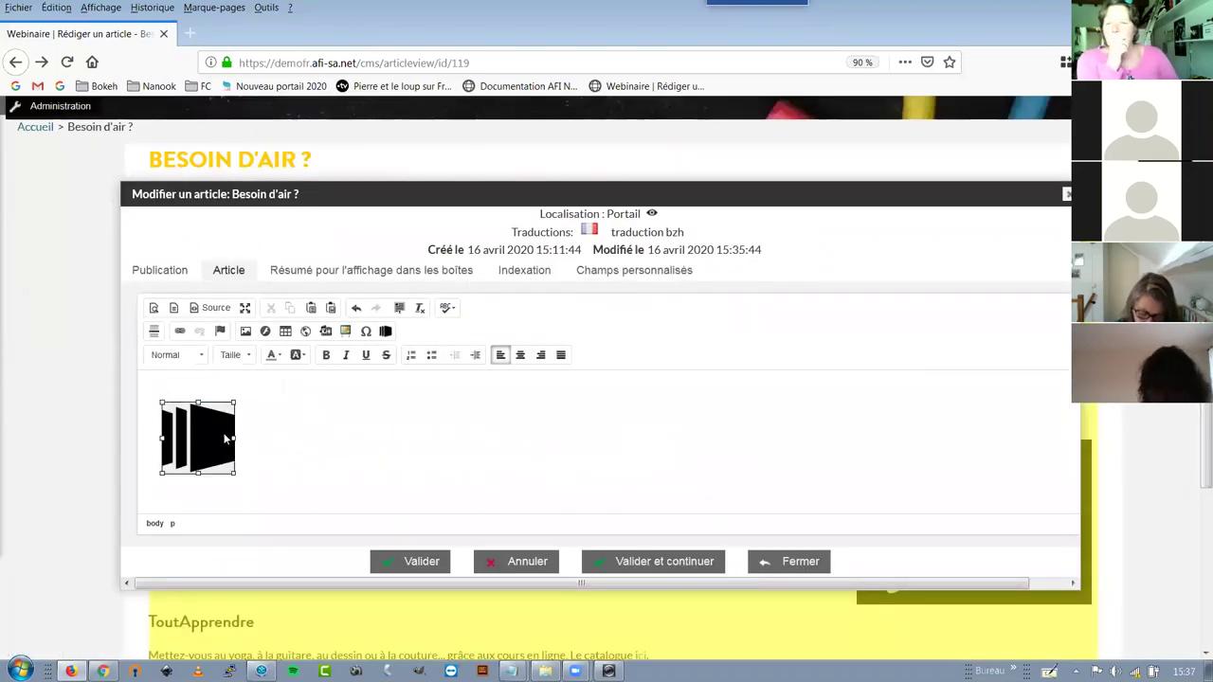
left_click(385, 331)
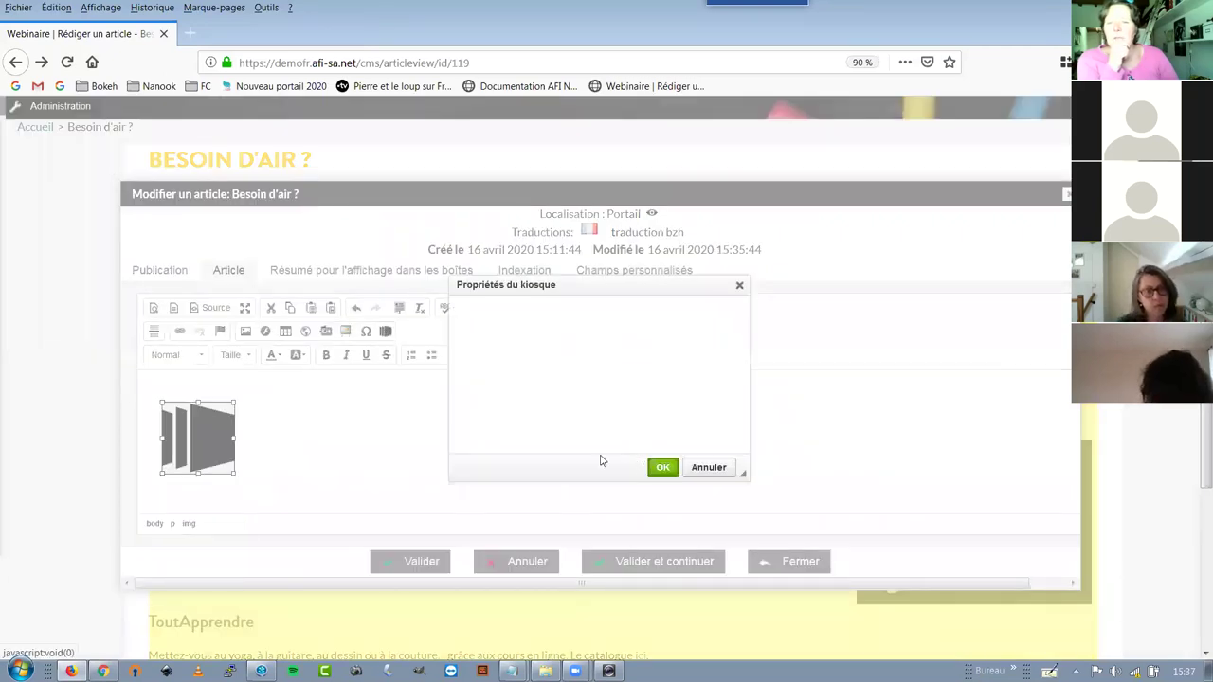
left_click(710, 470)
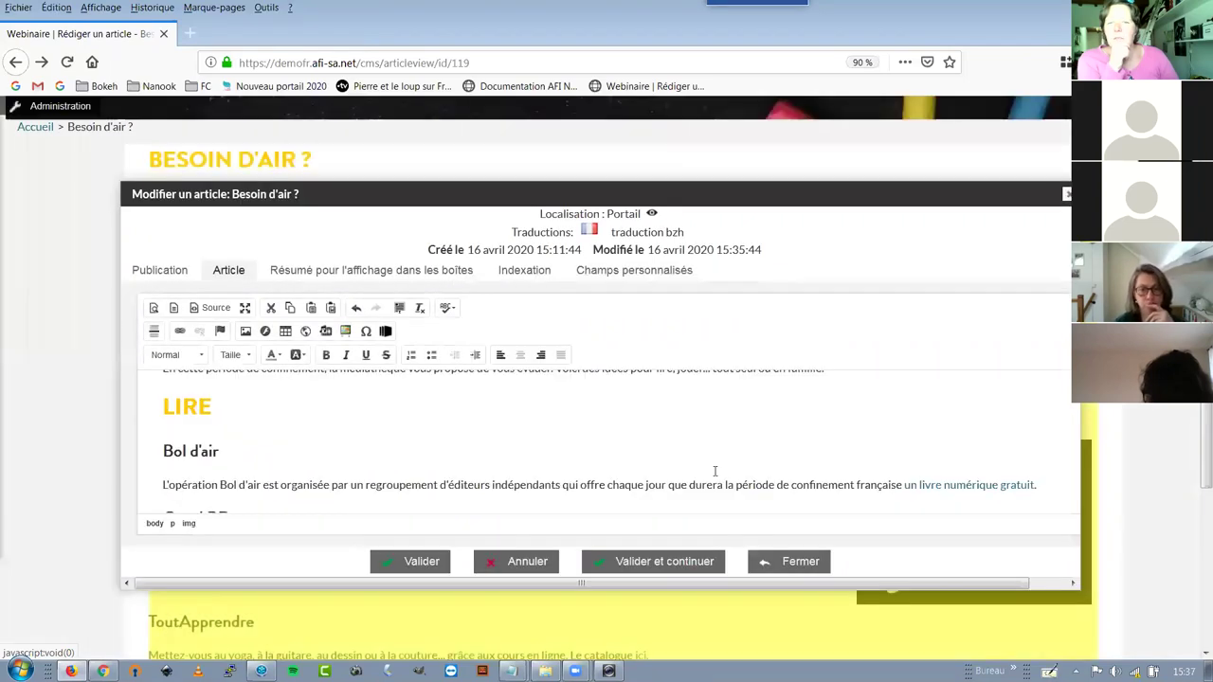
scroll(271, 491, "down", 5)
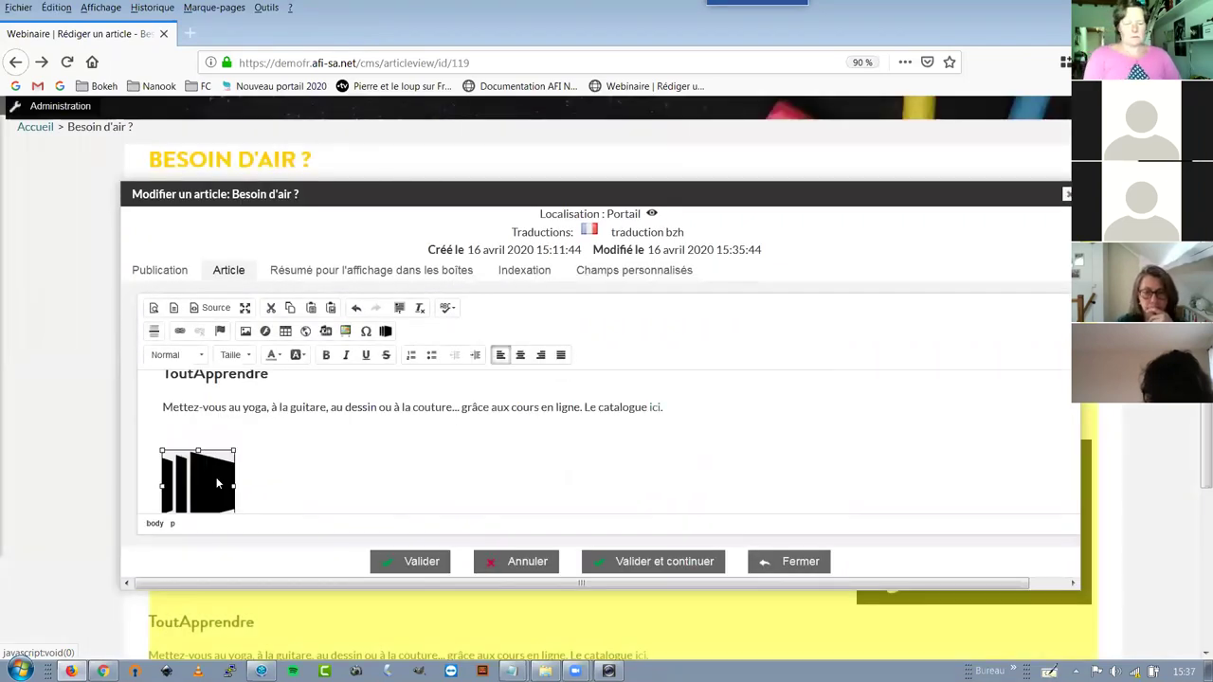
key("Delete")
Insert a new kiosk block again, dismissing the error and keeping default properties
scroll(216, 483, "down", 5)
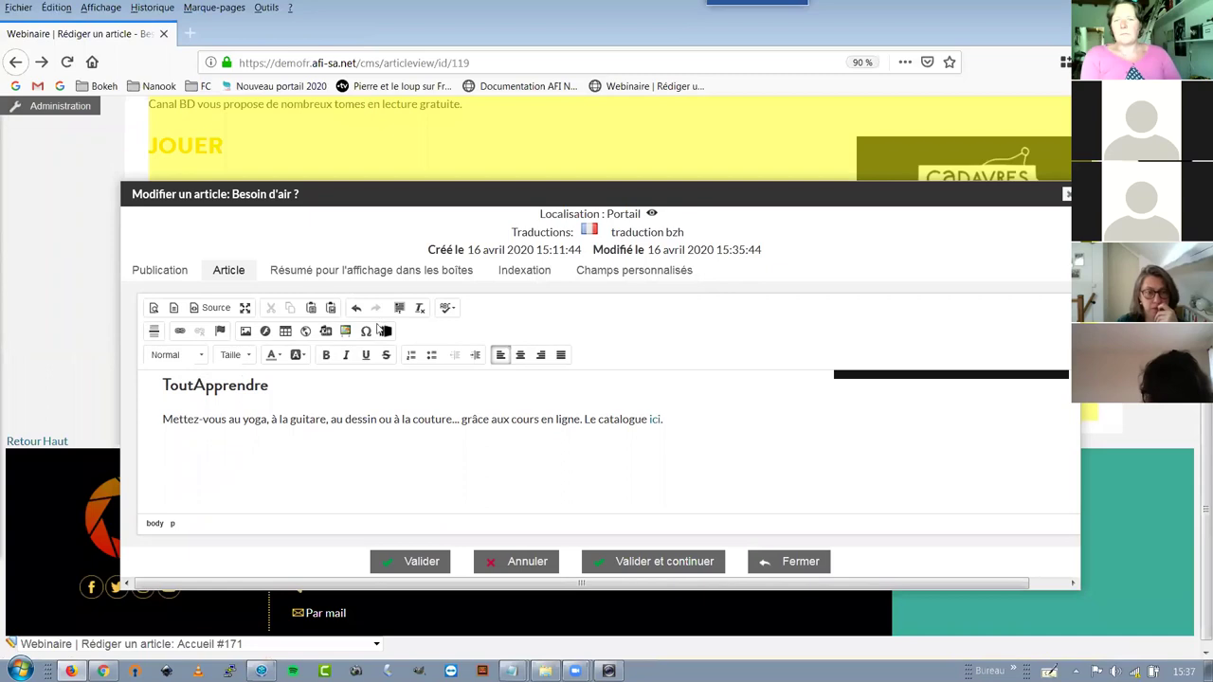
left_click(384, 332)
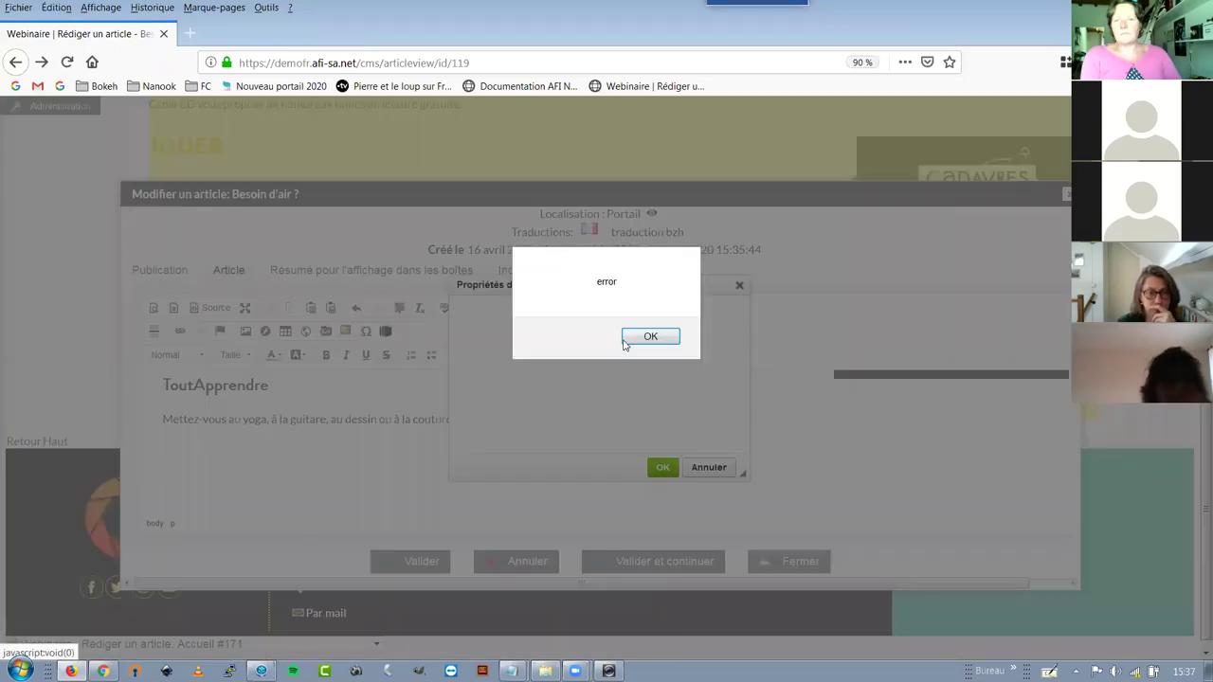
key("Return")
left_click(663, 468)
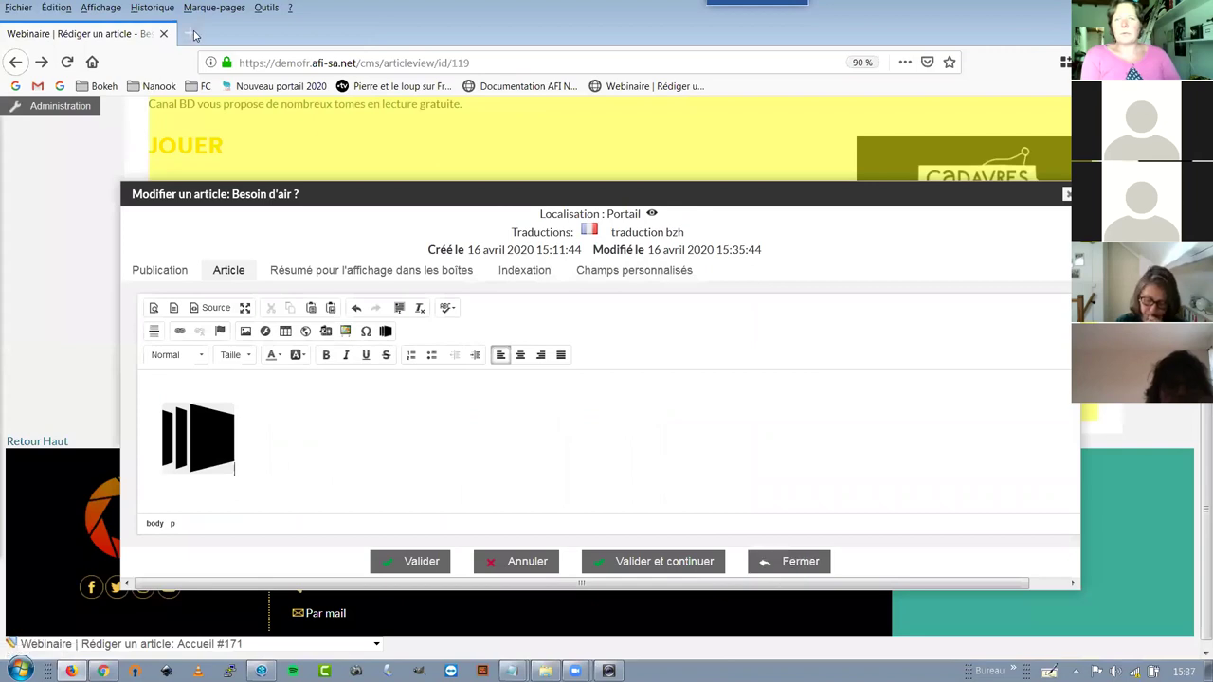
Open the Agglo2b libraries site in a new tab from the Bokeh bookmarks folder
key("ctrl+t")
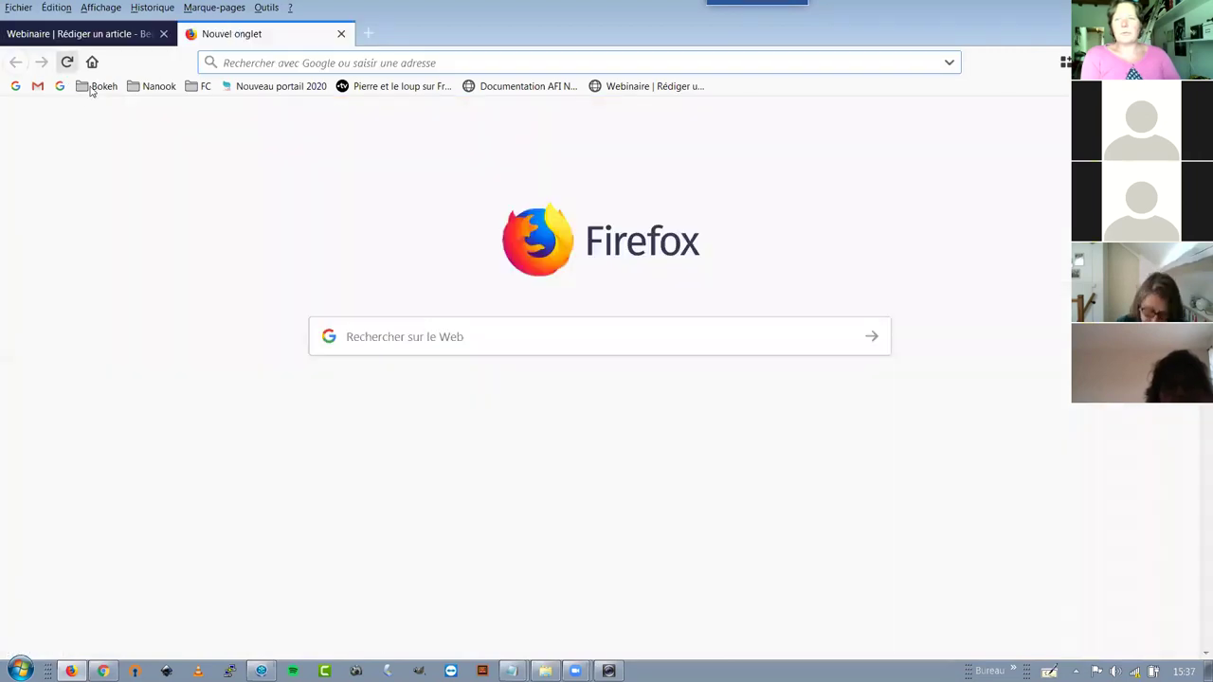
left_click(99, 86)
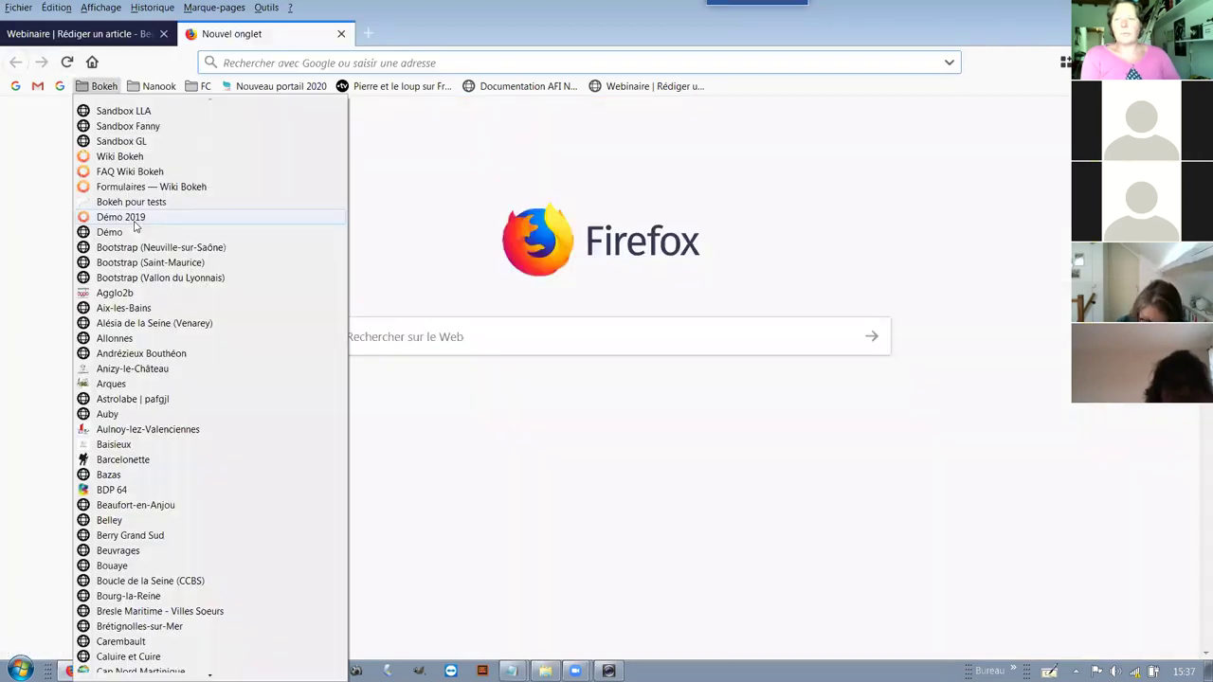
left_click(131, 295)
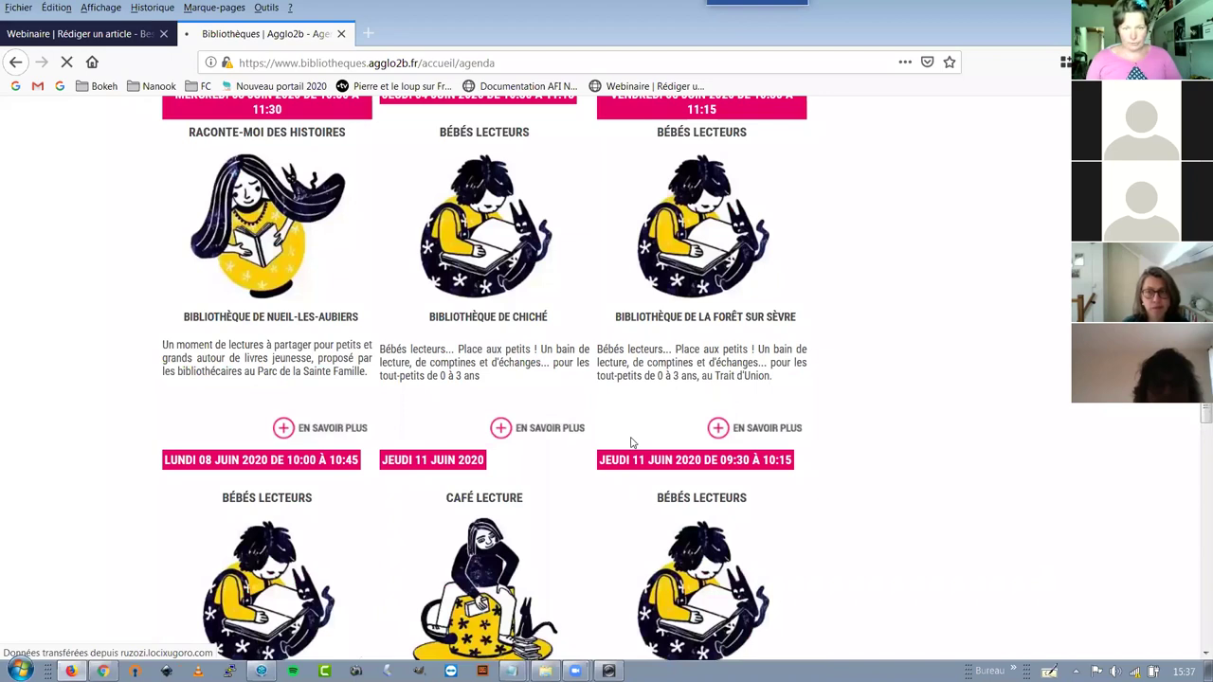
scroll(744, 445, "down", 6)
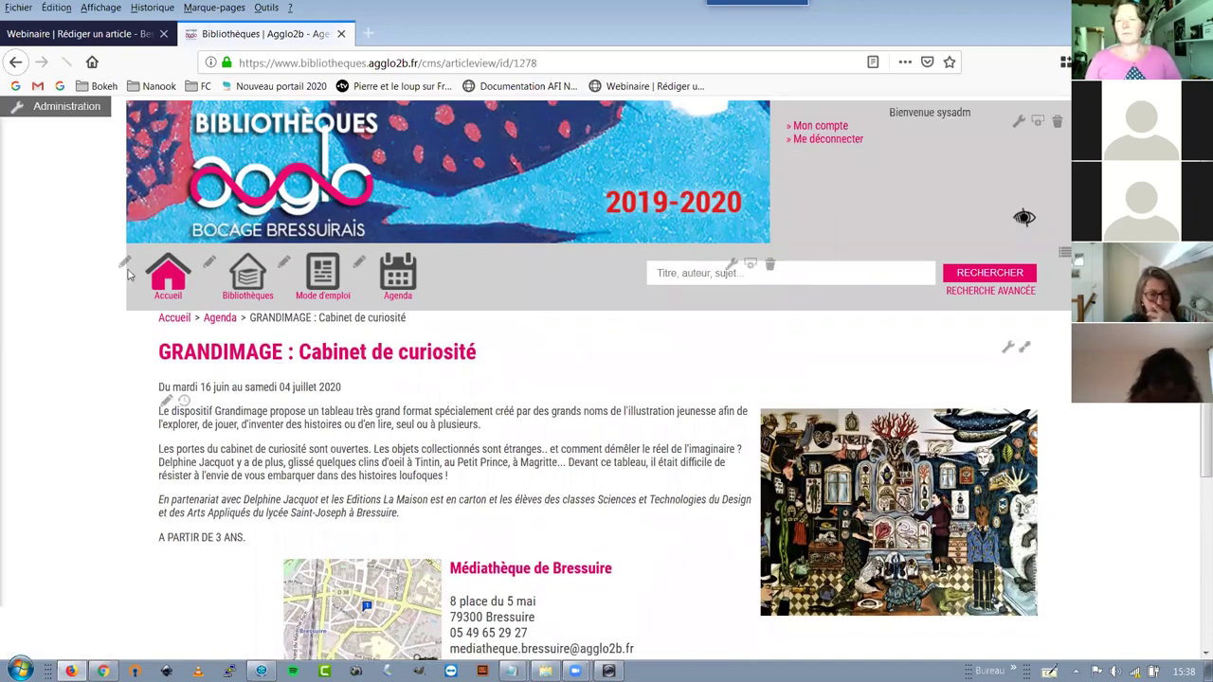
Open the GRANDIMAGE article for editing
scroll(132, 275, "down", 2)
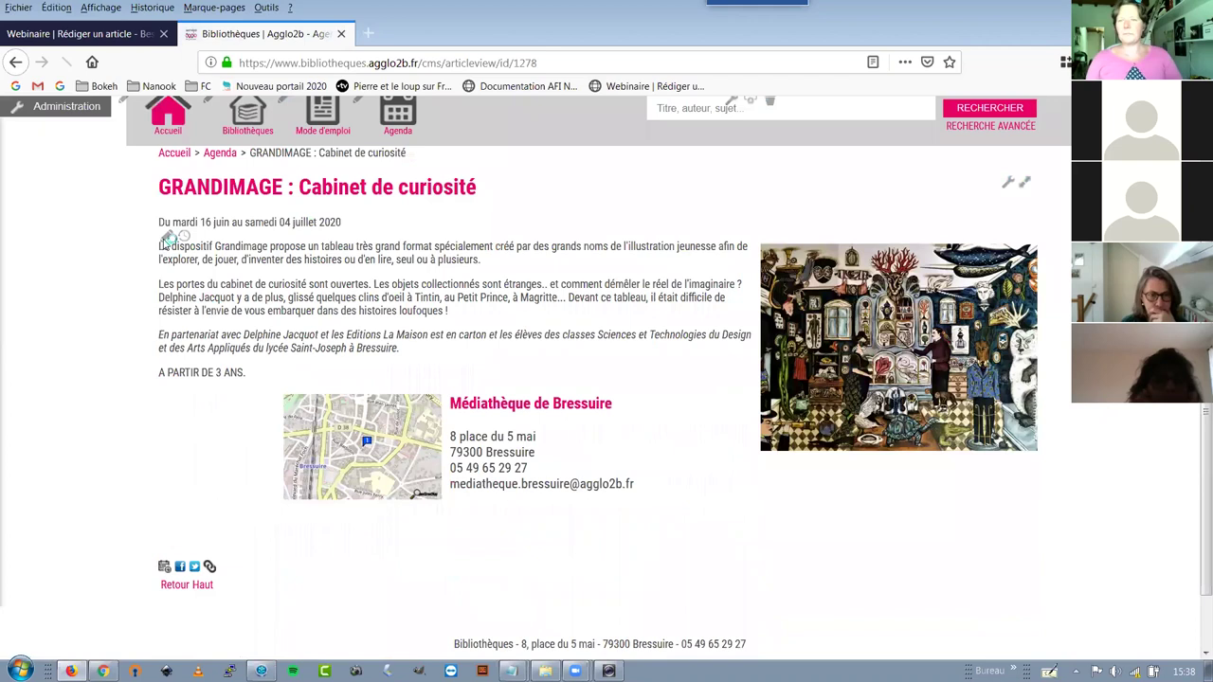
left_click(167, 238)
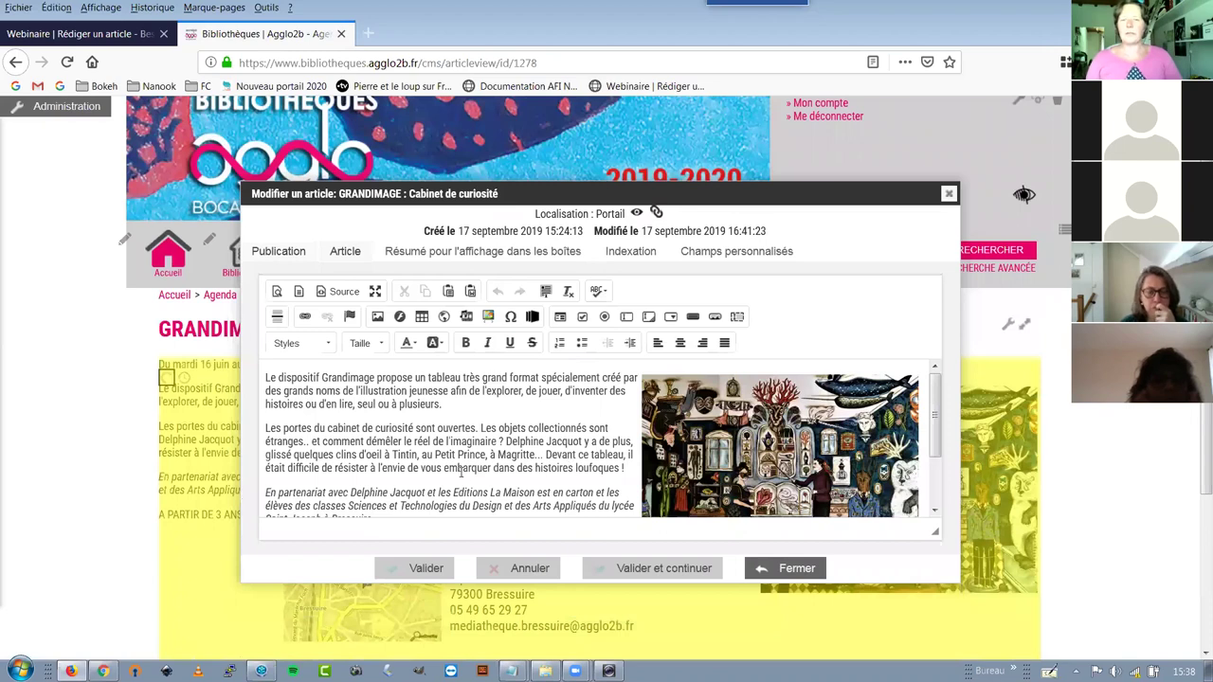
scroll(462, 472, "down", 3)
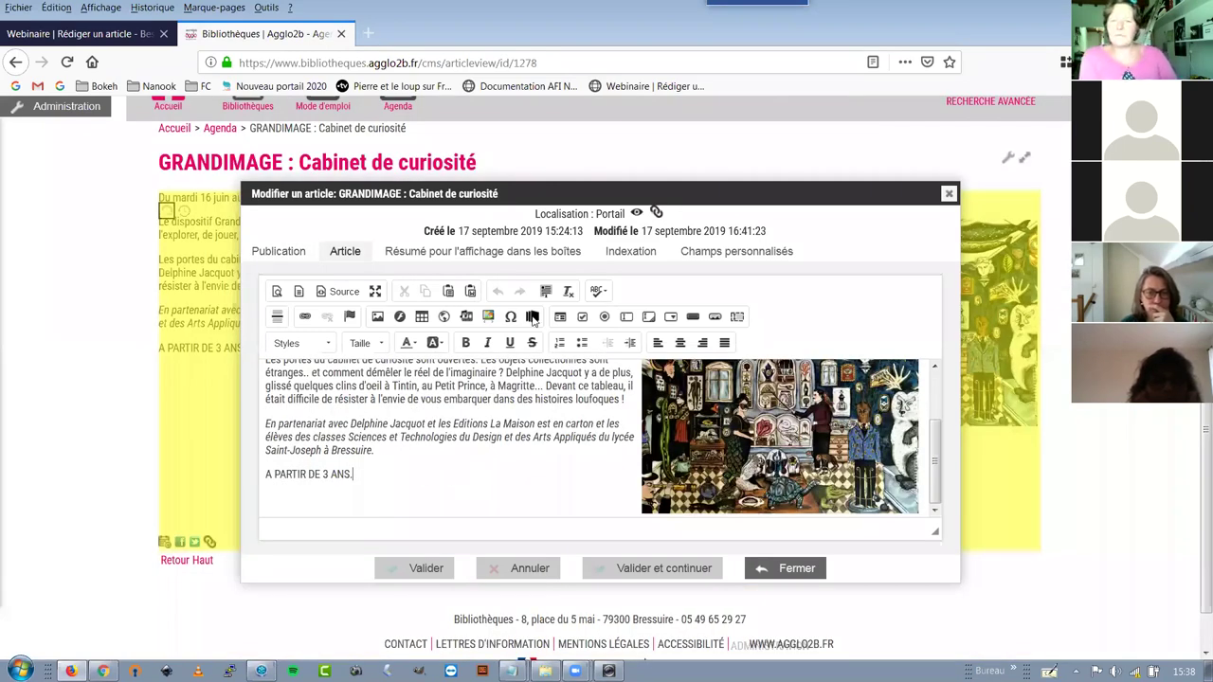
Insert a book kiosk titled 'Test pour le kiosque' fed from the rentrée littéraire 2019 domain
left_click(533, 318)
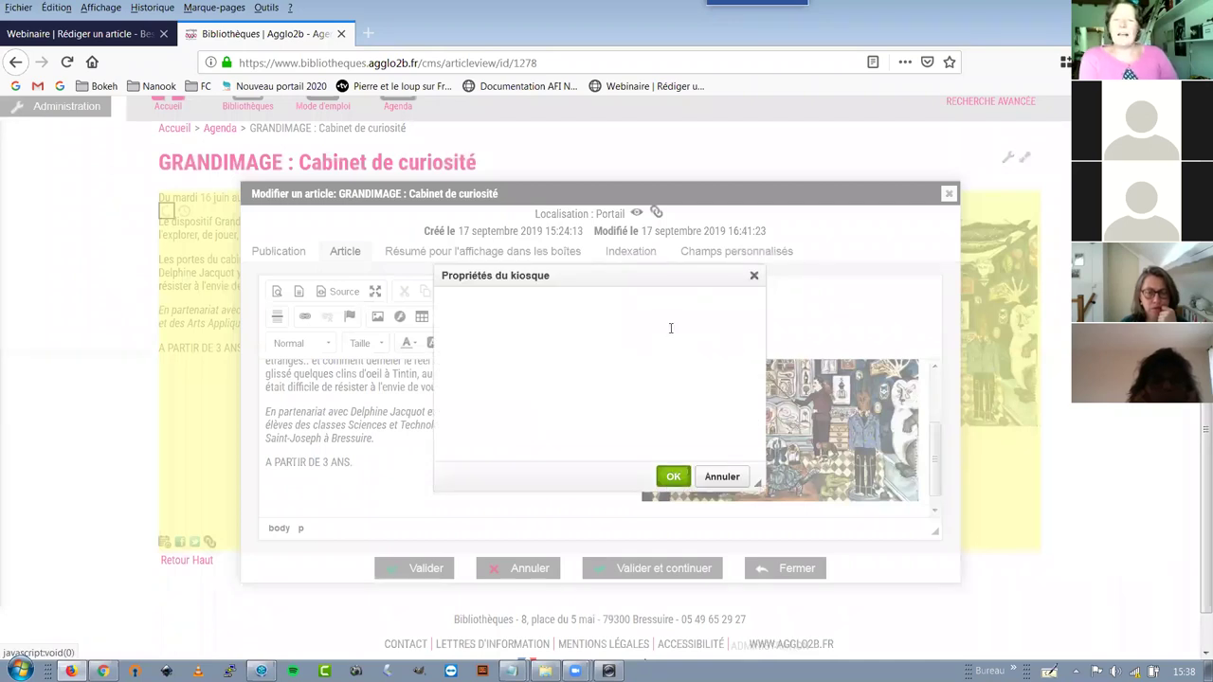
left_click_drag(671, 330, 607, 320)
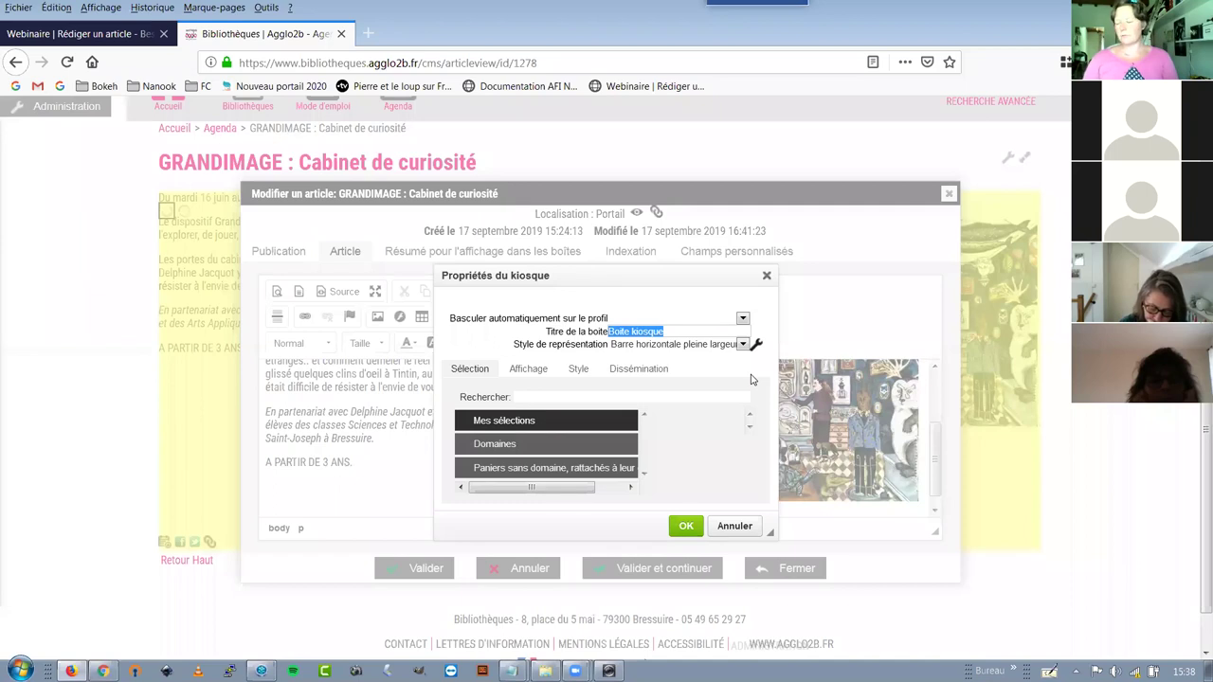
type("Test pour le")
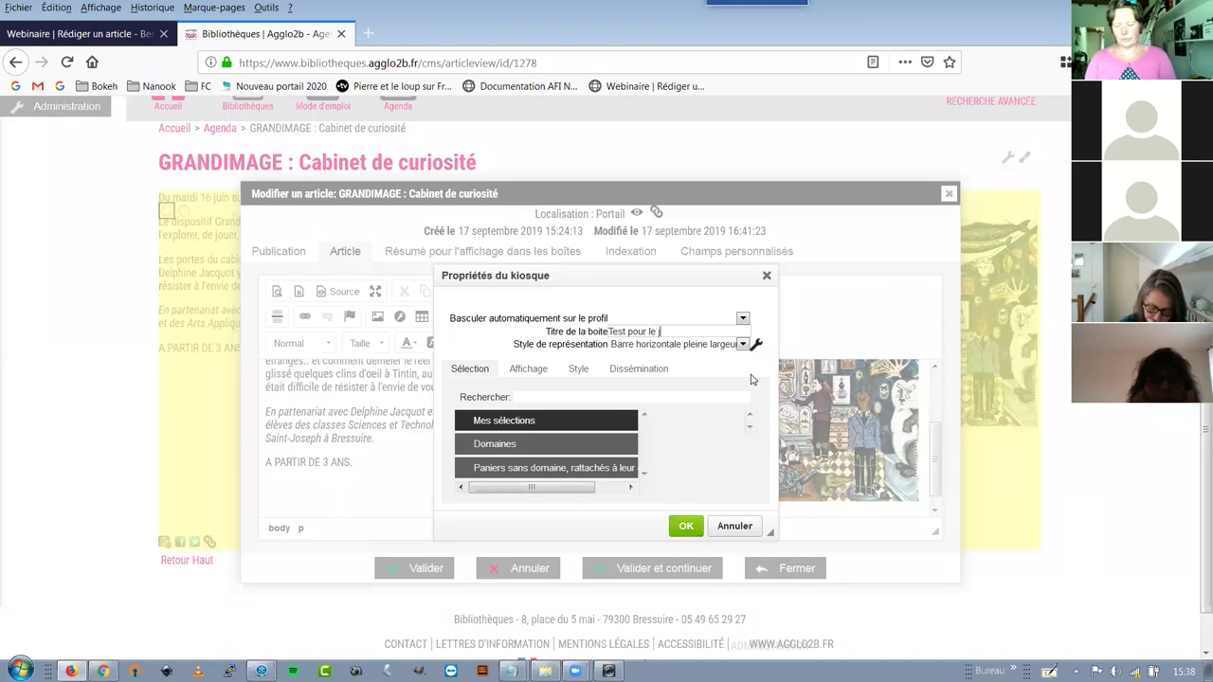
type(" kiosque")
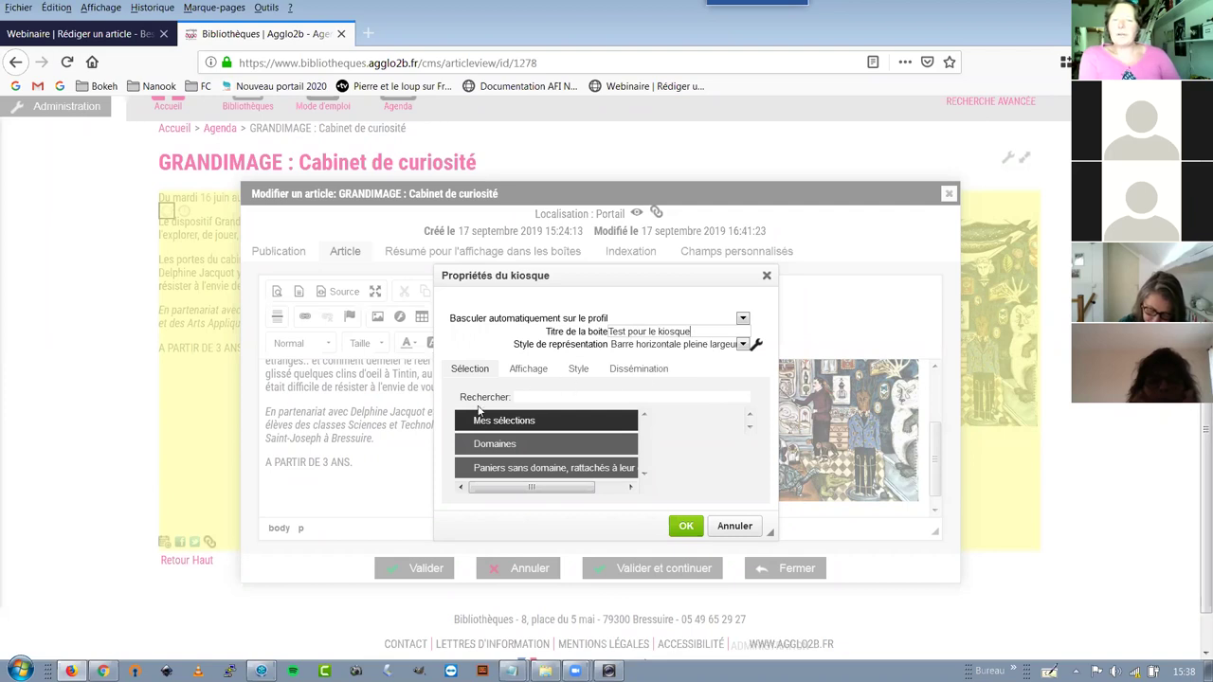
left_click(476, 443)
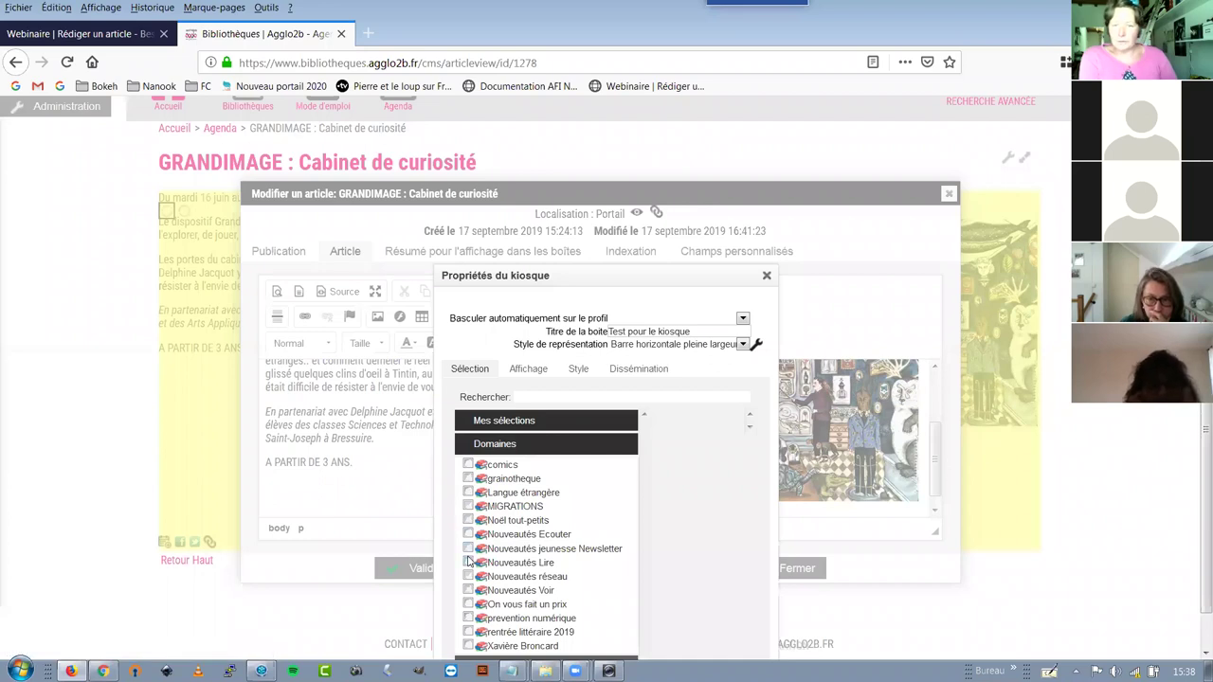
scroll(471, 568, "down", 1)
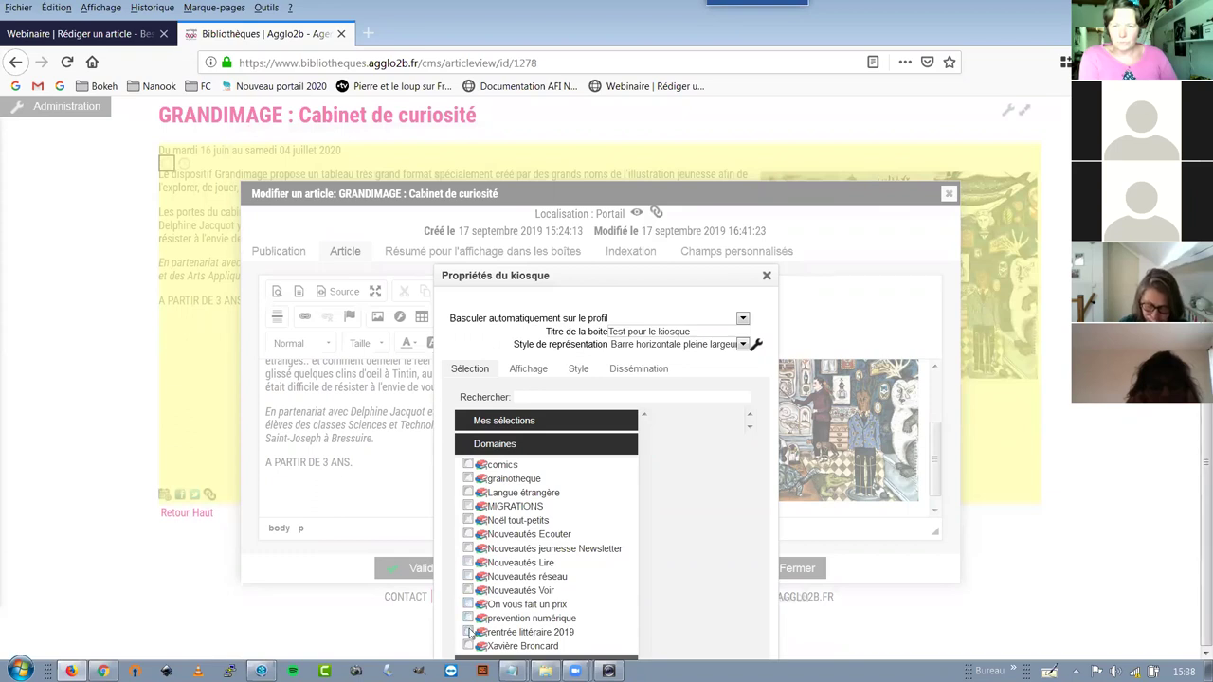
left_click(468, 632)
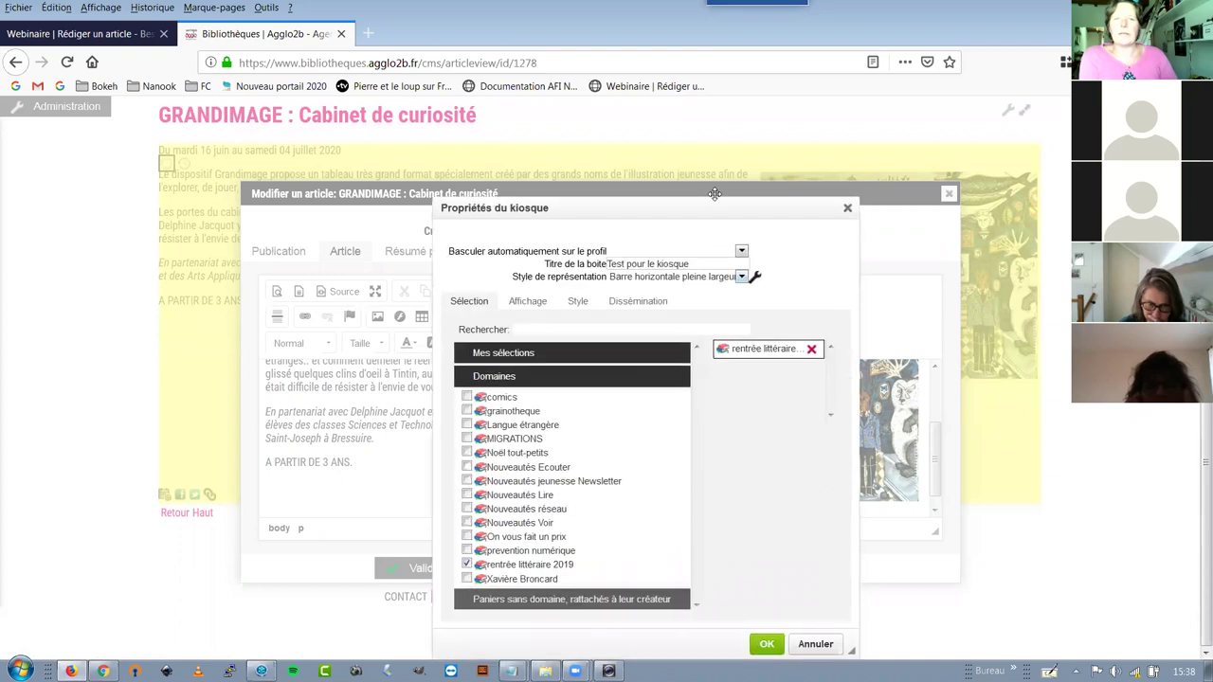
left_click(763, 627)
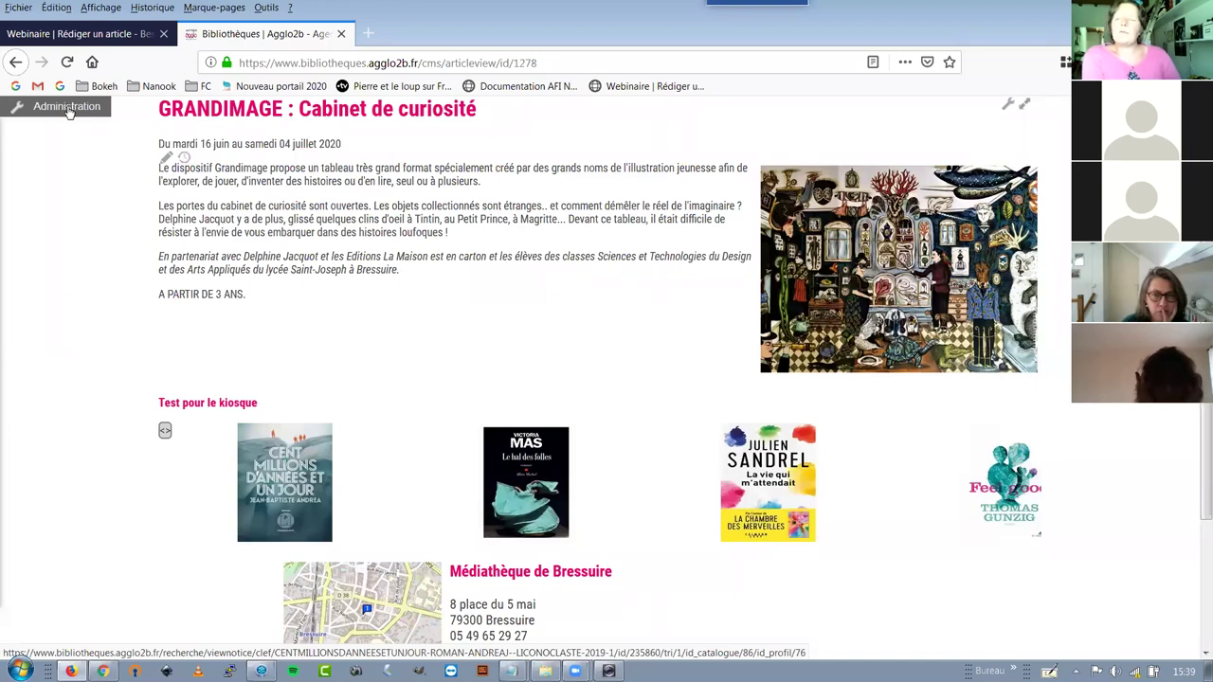
Open the Test pour le kiosque results (23 rentrée littéraire 2019 documents) in a new tab, then return
left_click(63, 108)
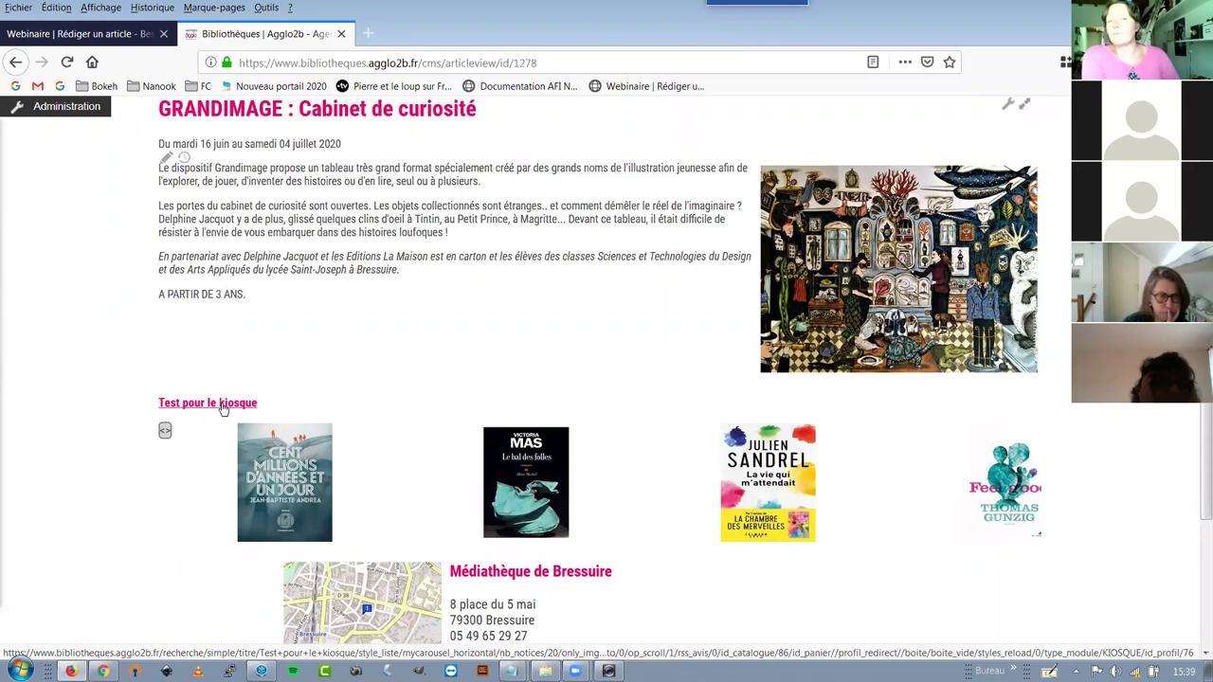
left_click_drag(223, 407, 436, 34)
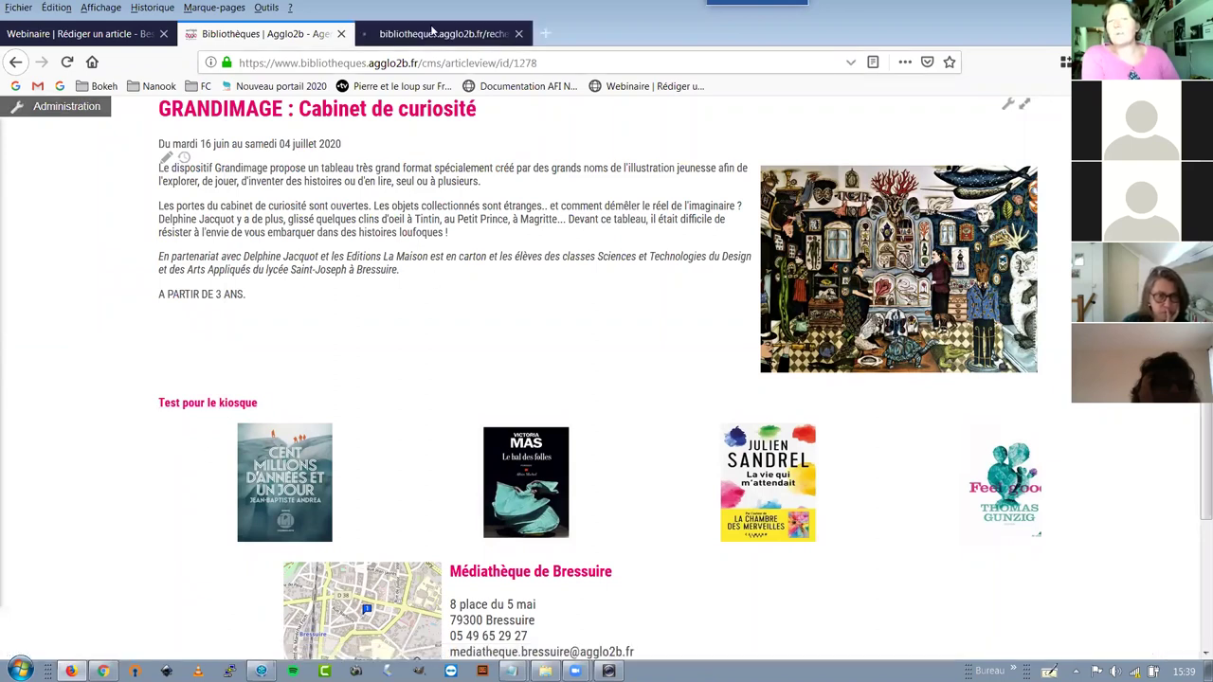
left_click(436, 35)
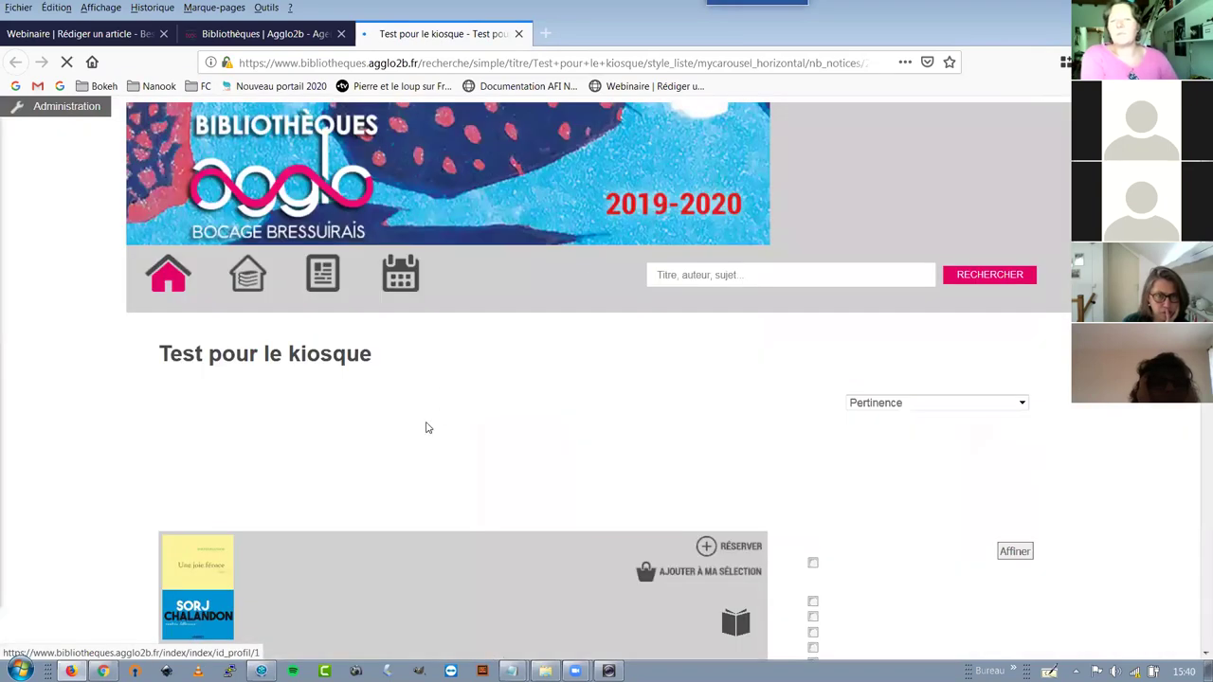
scroll(210, 412, "down", 3)
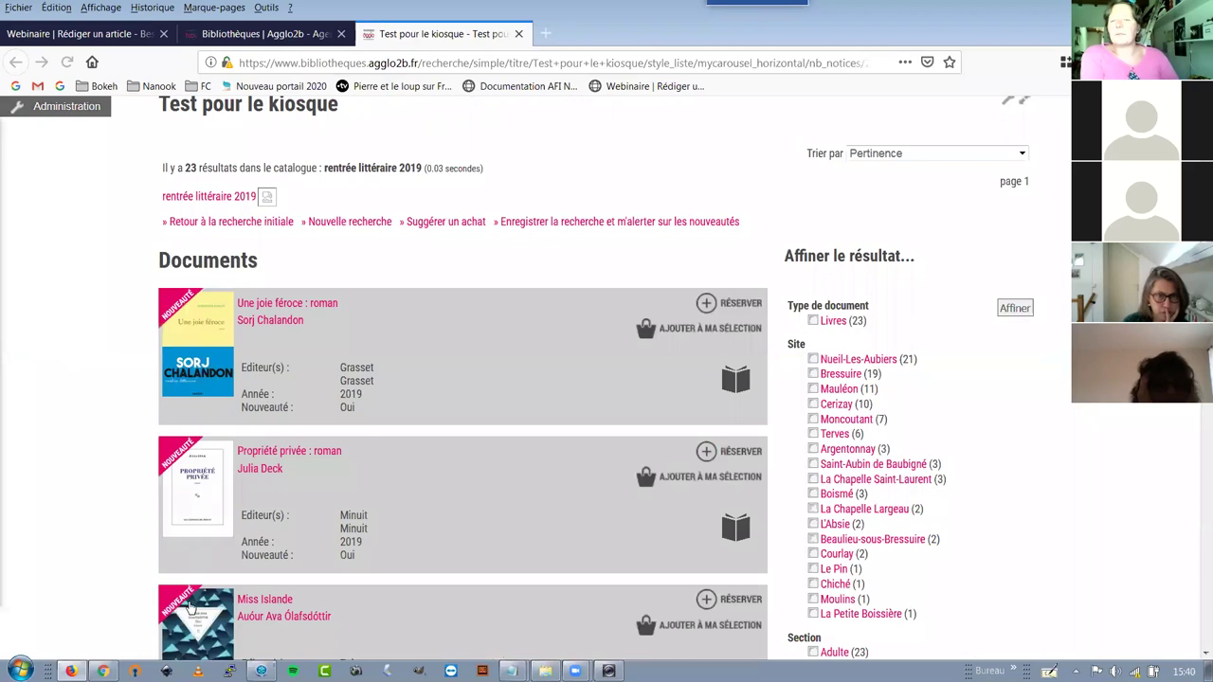
scroll(189, 606, "down", 6)
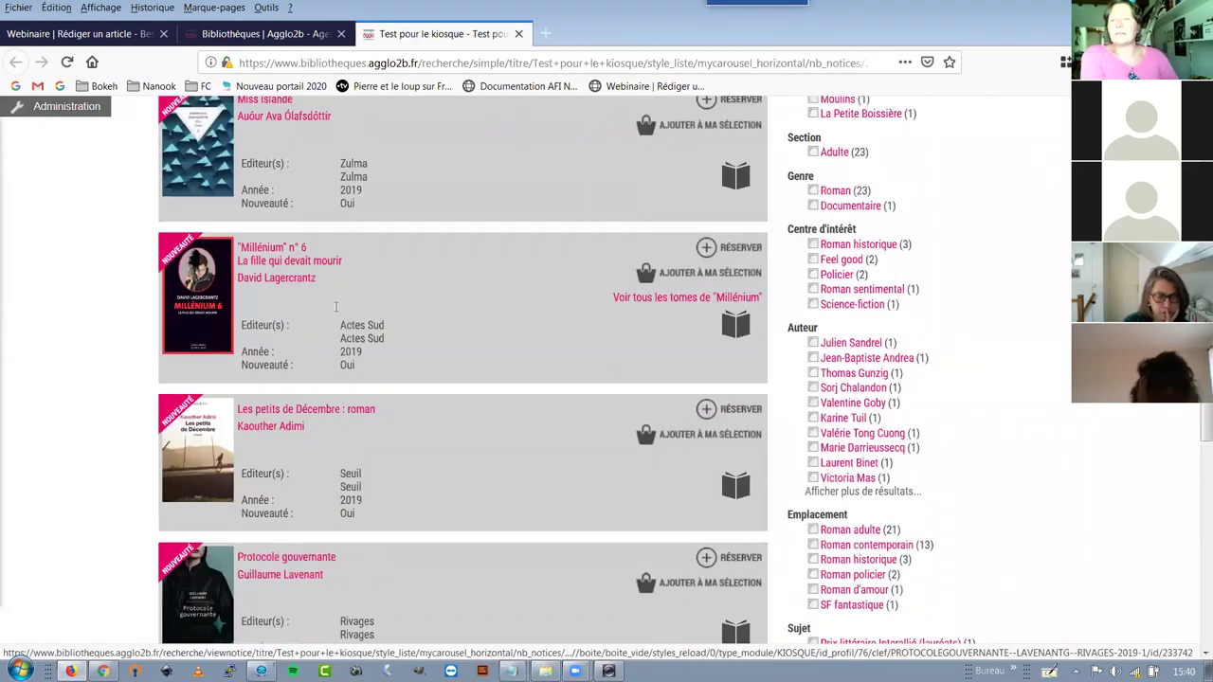
key("ctrl+shift+Tab")
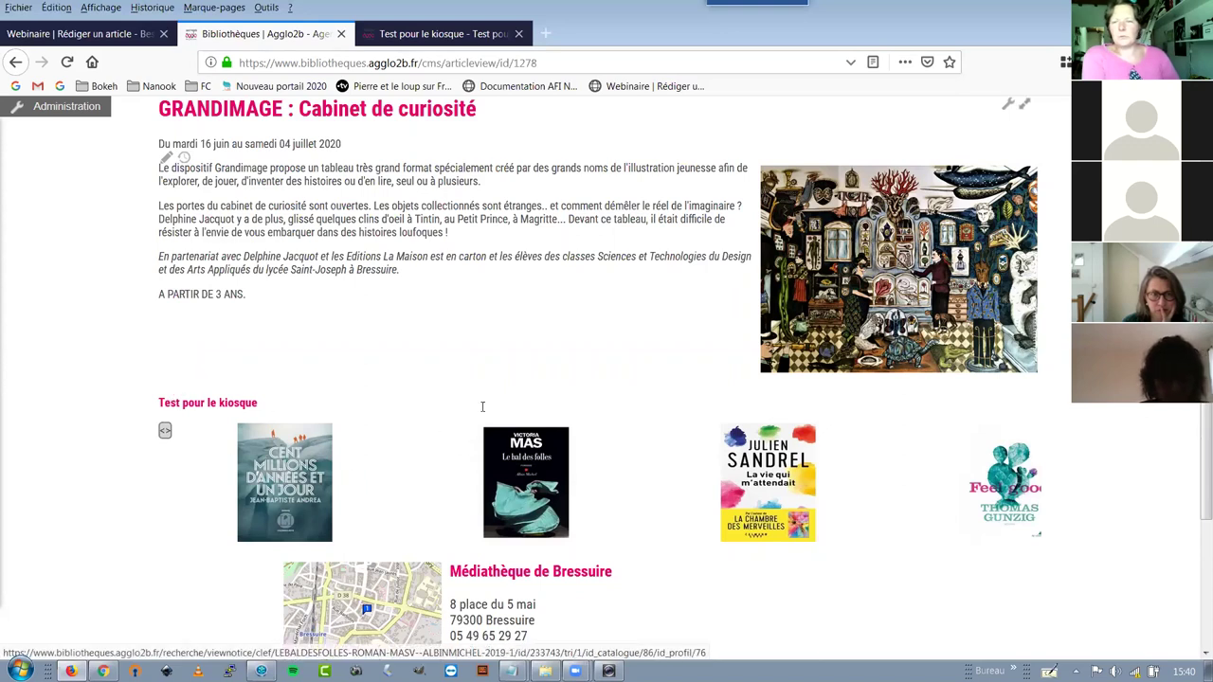
Check the article's Résumé and Article tabs, then close the kiosk results tab
scroll(546, 406, "up", 3)
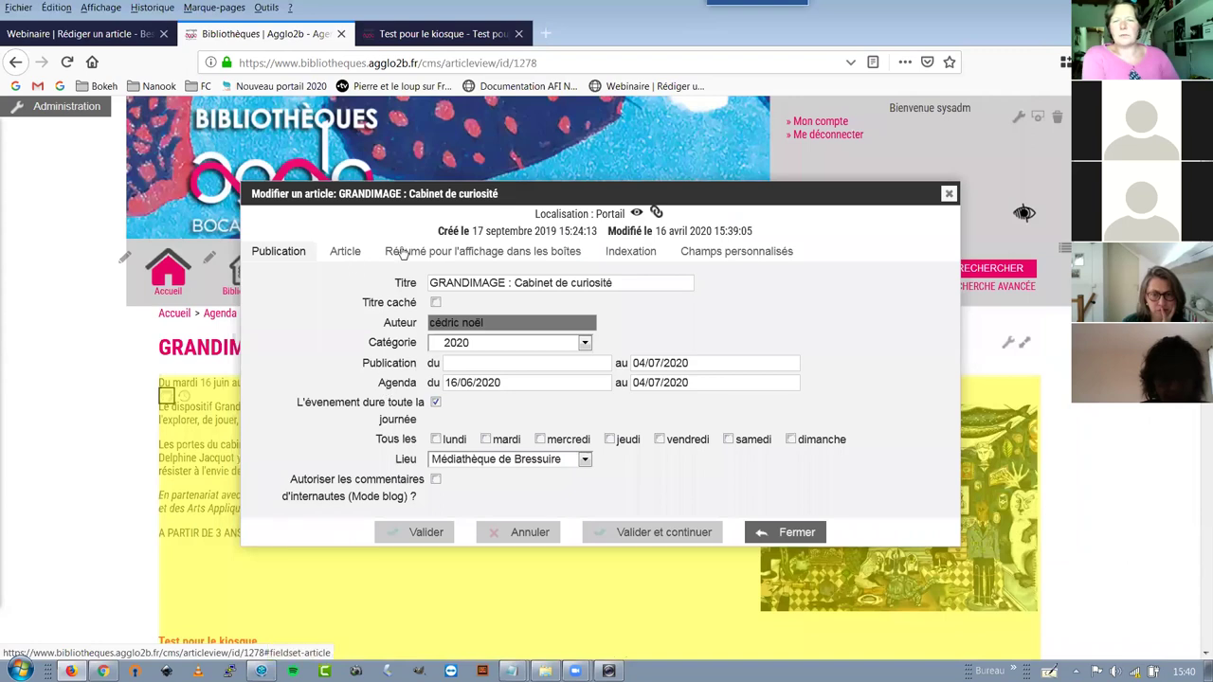
left_click(402, 251)
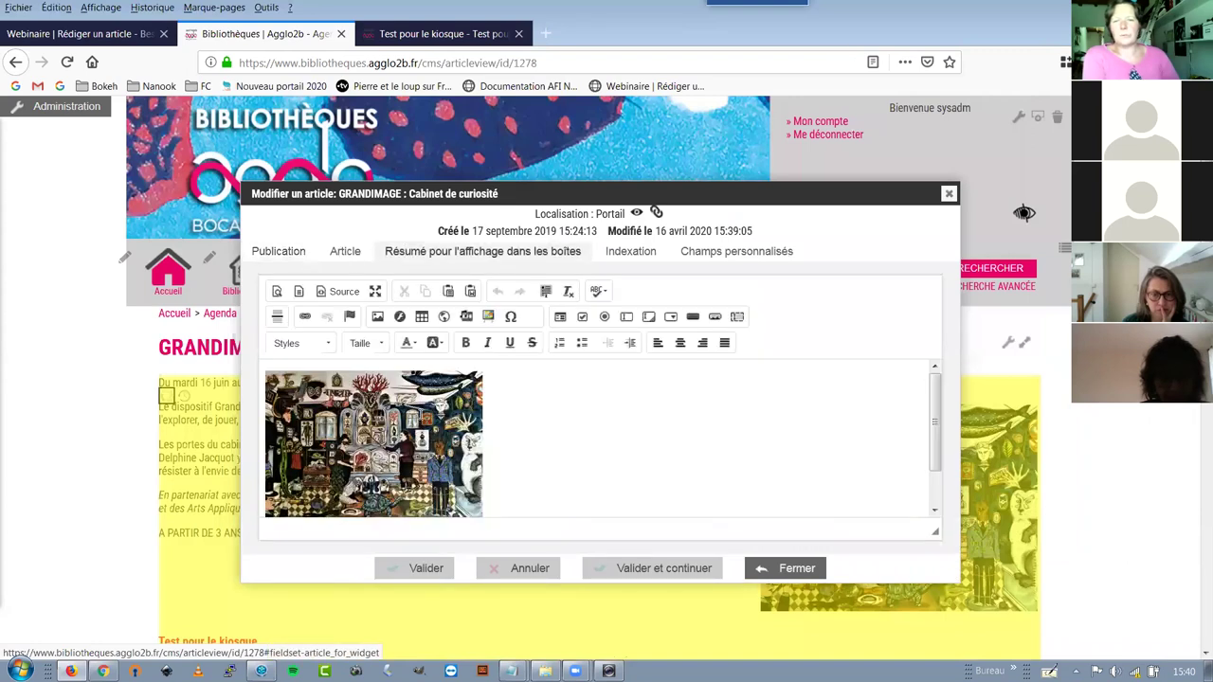
left_click(345, 251)
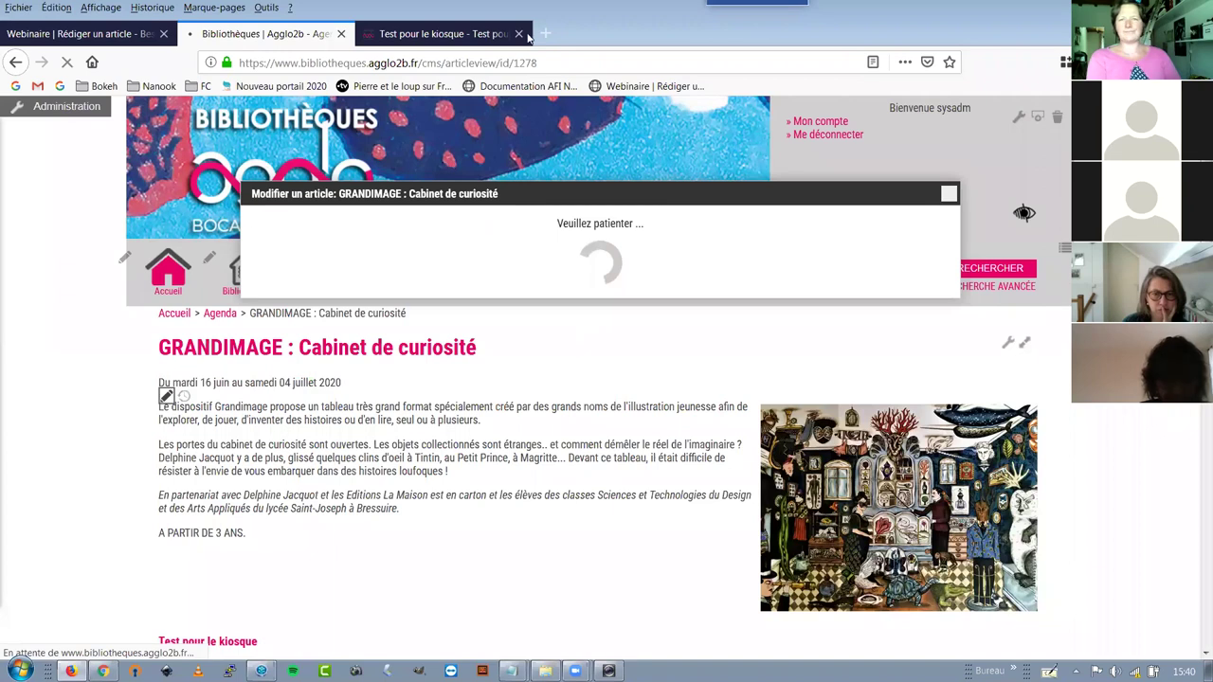
middle_click(387, 43)
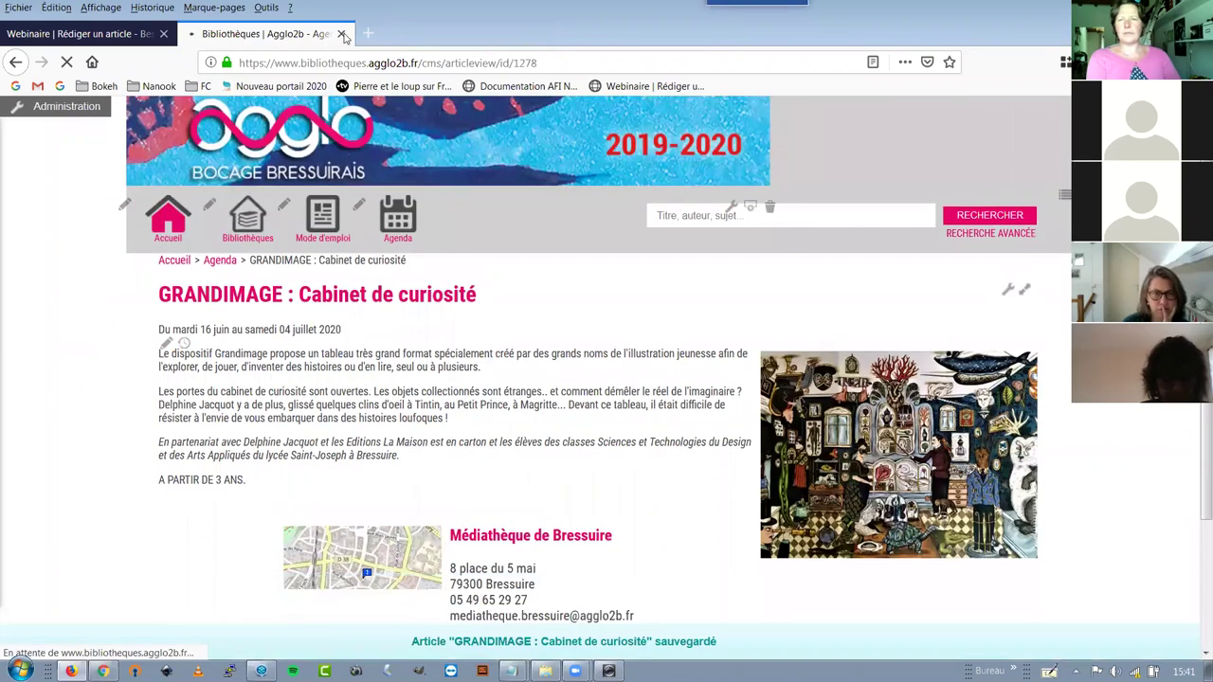
Close the Agglo2b tab and dismiss the Besoin d'air ? editor without saving
key("ctrl+w")
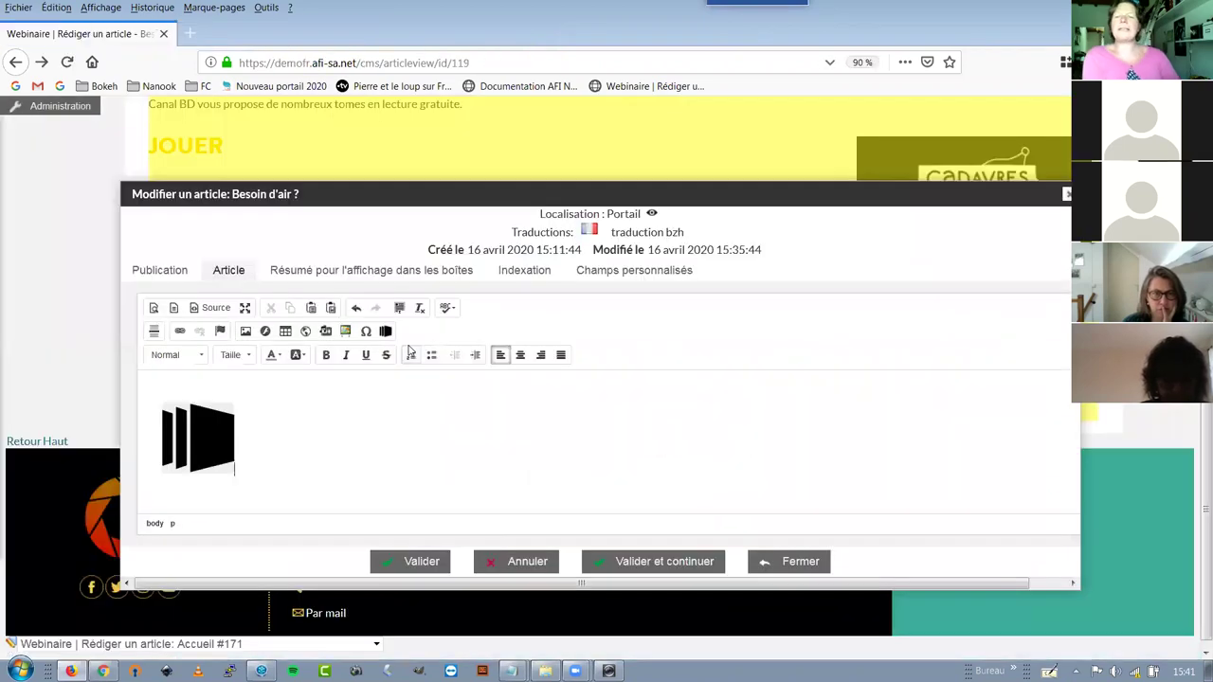
left_click(782, 564)
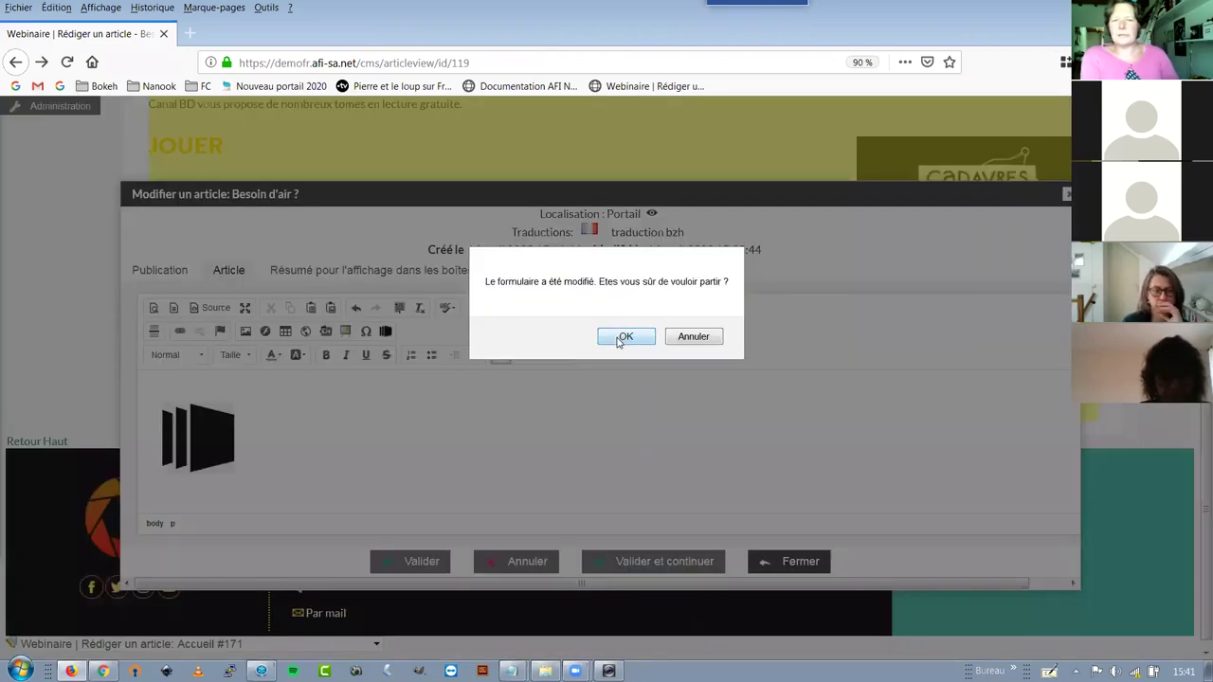
left_click(622, 338)
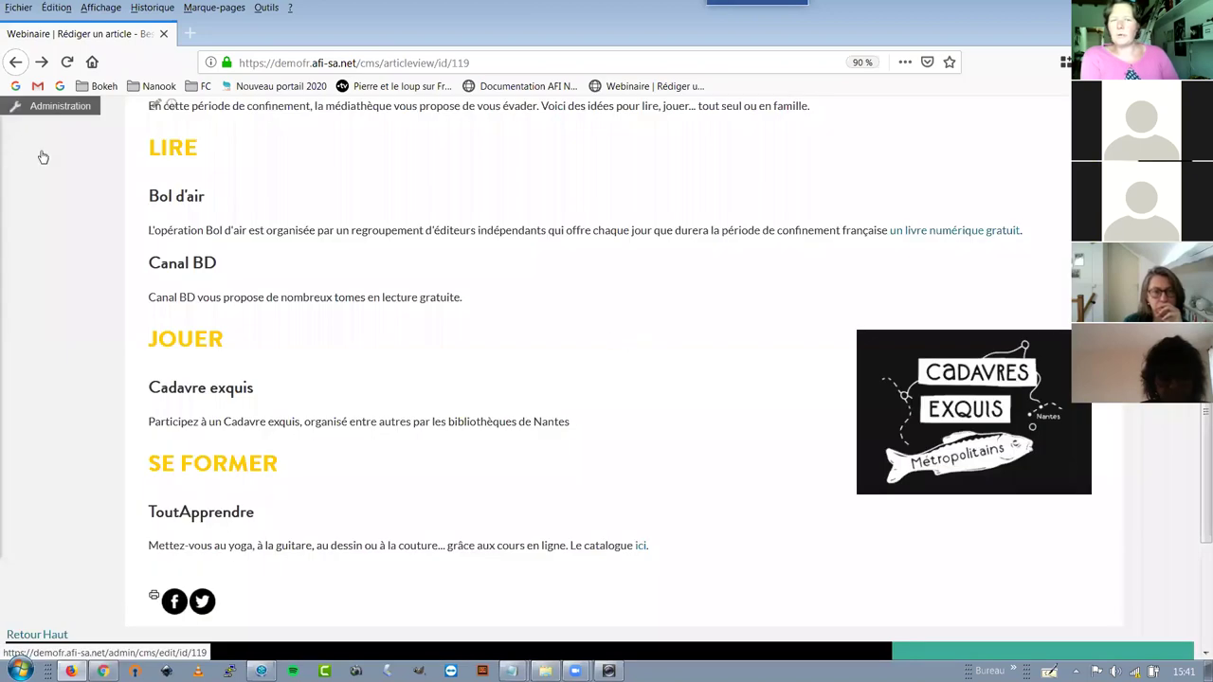
mouse_move(43, 157)
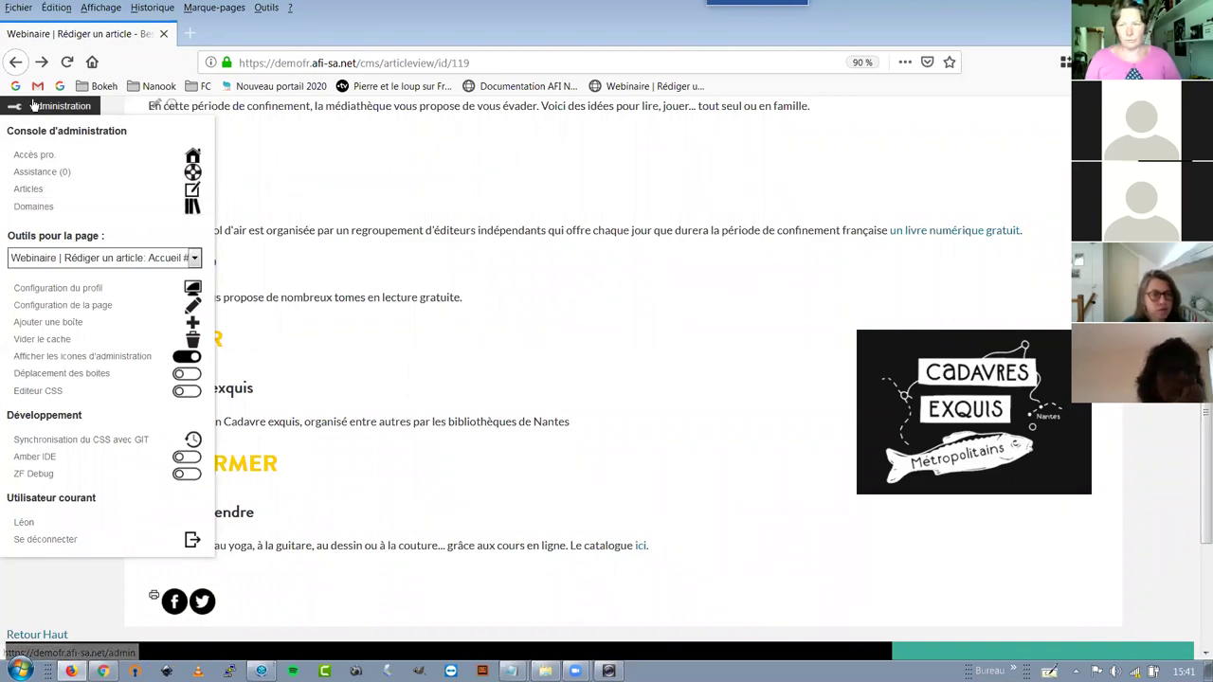
Show the domain's permanent link /recherche/simple/id_catalogue/47 and select it for copying
left_click(38, 208)
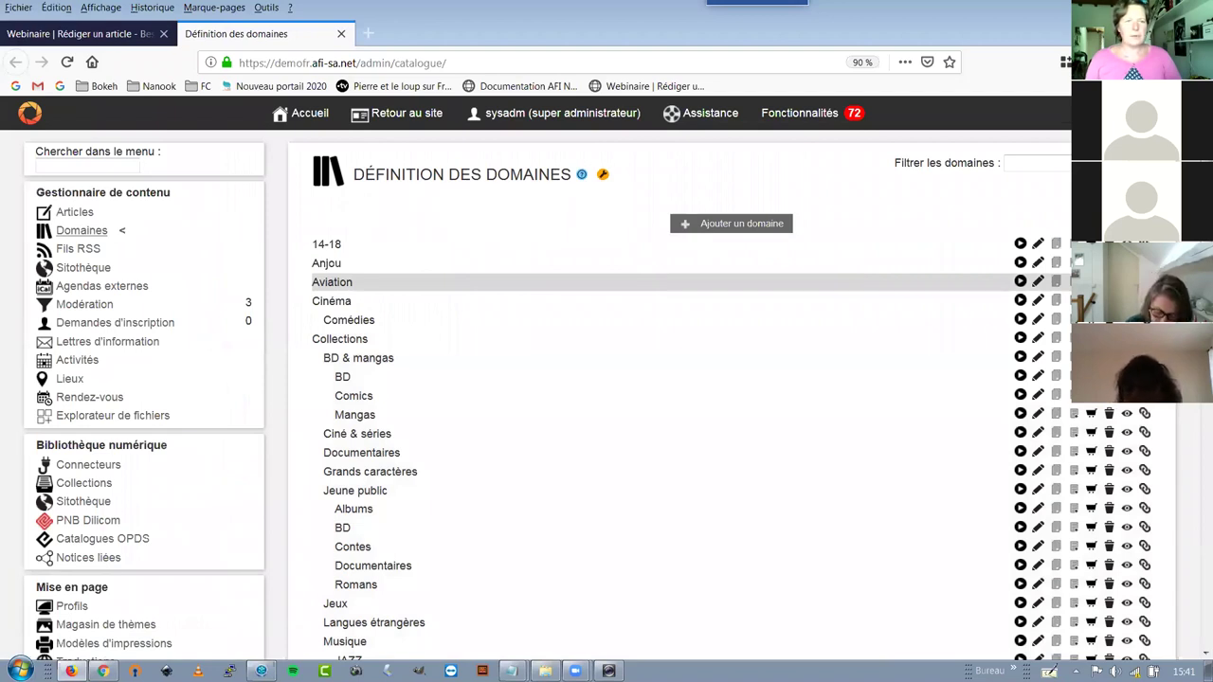
left_click(1145, 281)
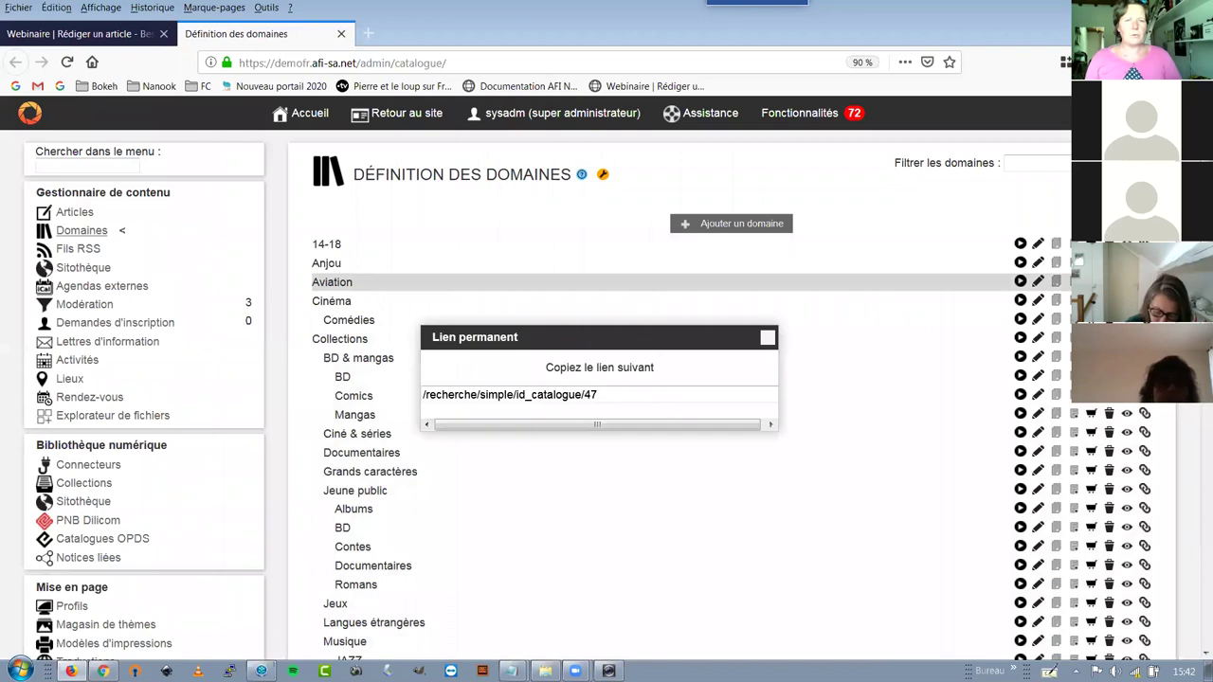
left_click_drag(601, 396, 566, 399)
triple_click(568, 399)
key("ctrl+c")
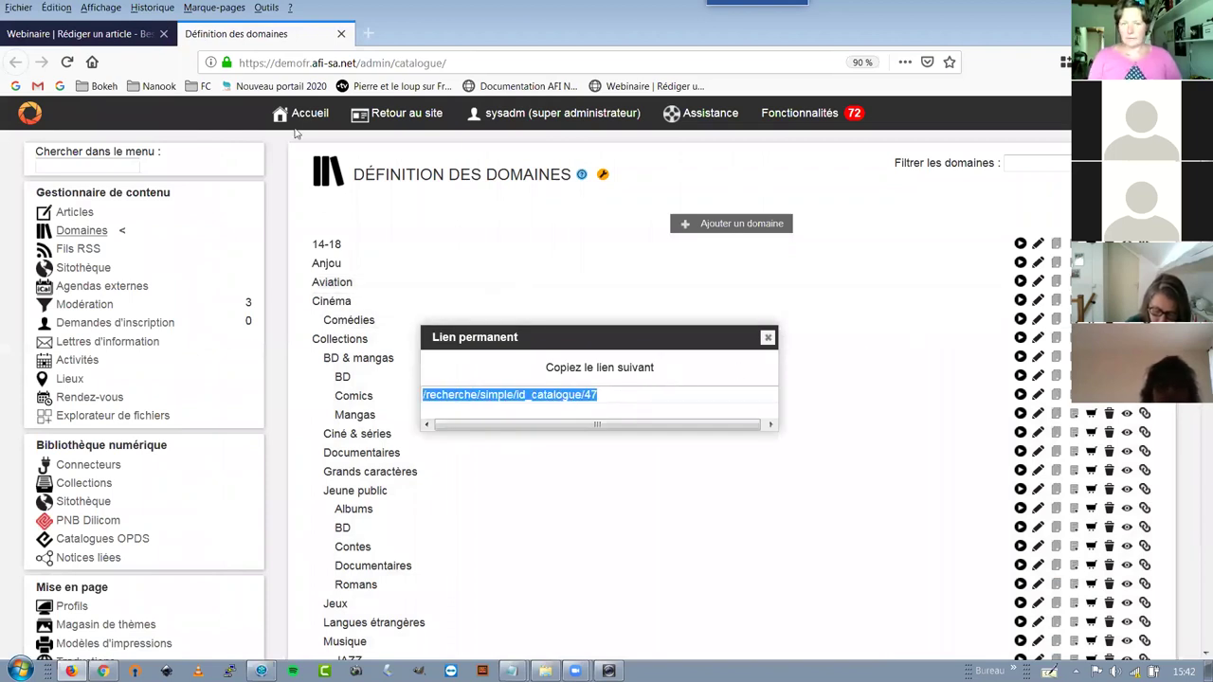
Test the permalink in a new tab, then close the Définition des domaines and Recherche! tabs
left_click(368, 33)
key("ctrl+v")
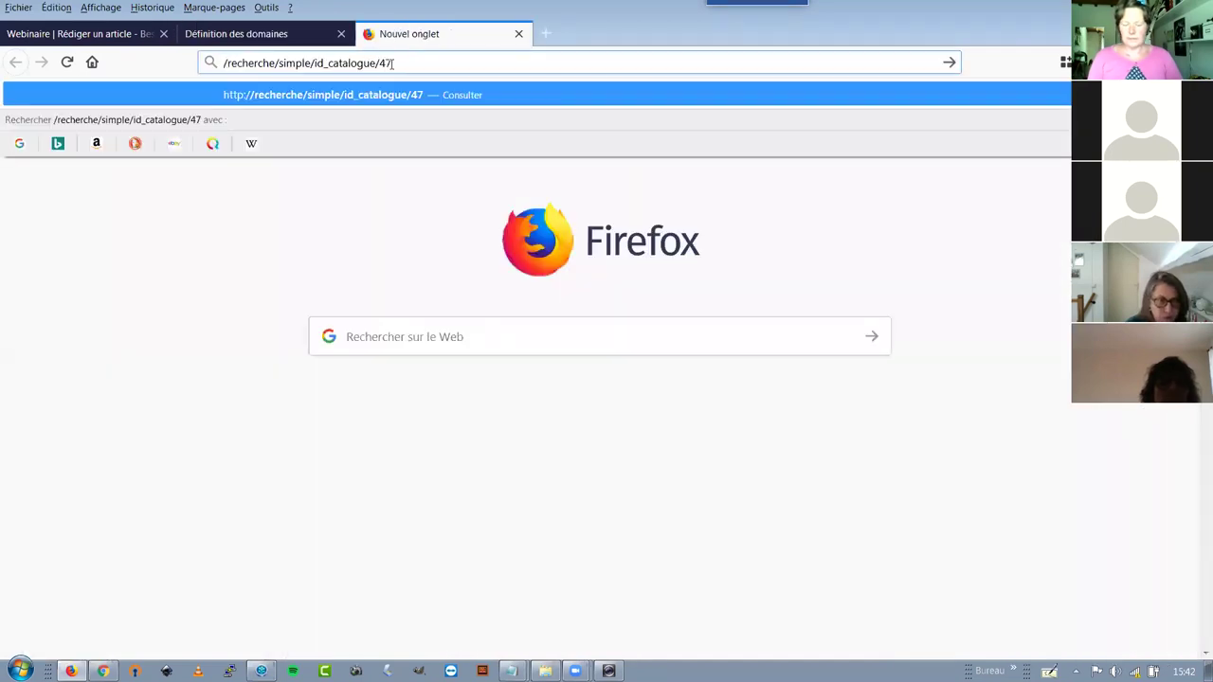
key("Return")
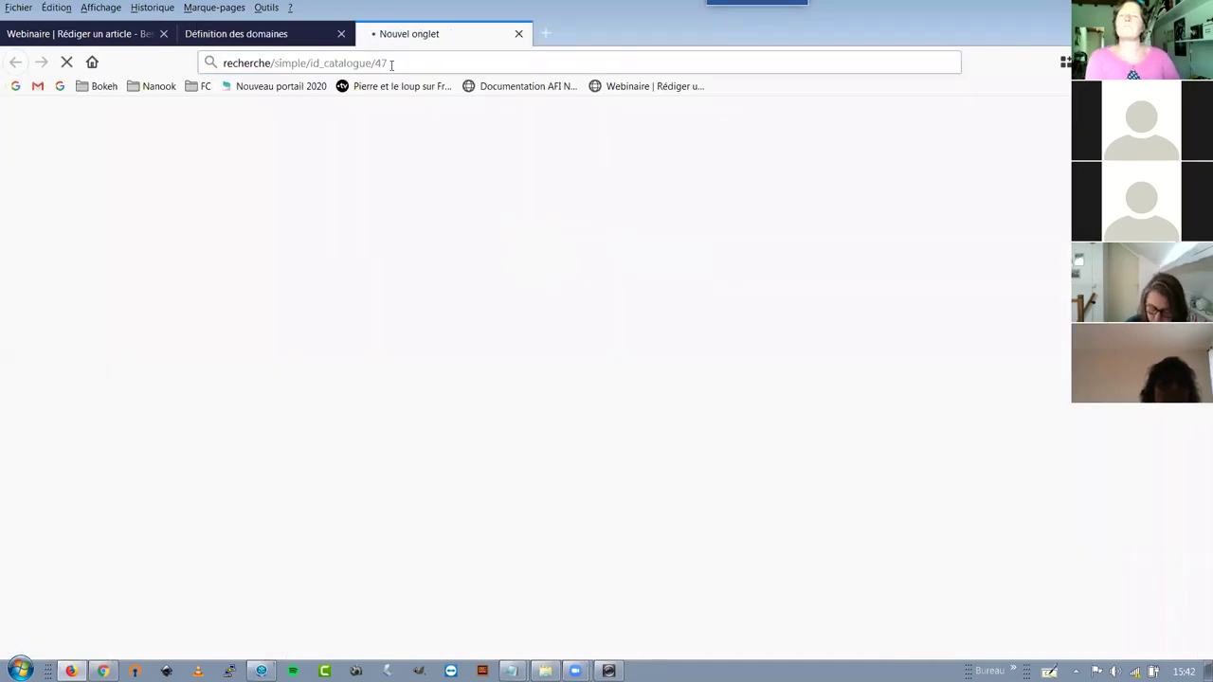
left_click(211, 34)
left_click(583, 412)
key("ctrl+c")
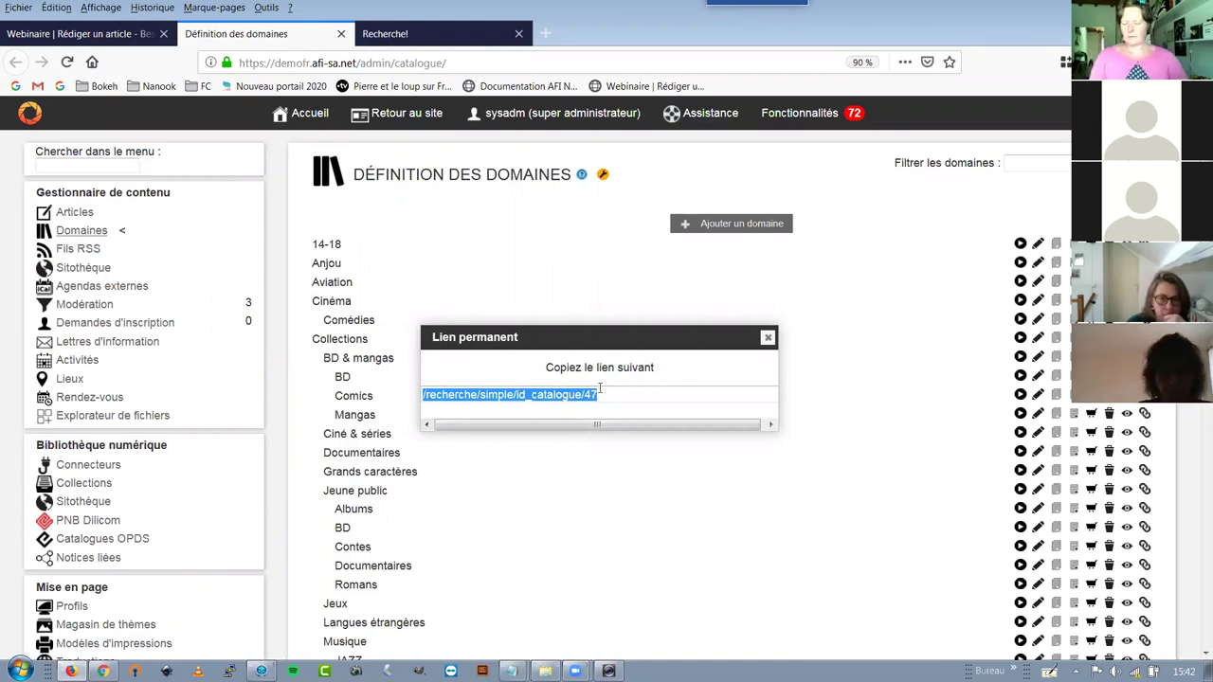
left_click(339, 34)
left_click(339, 34)
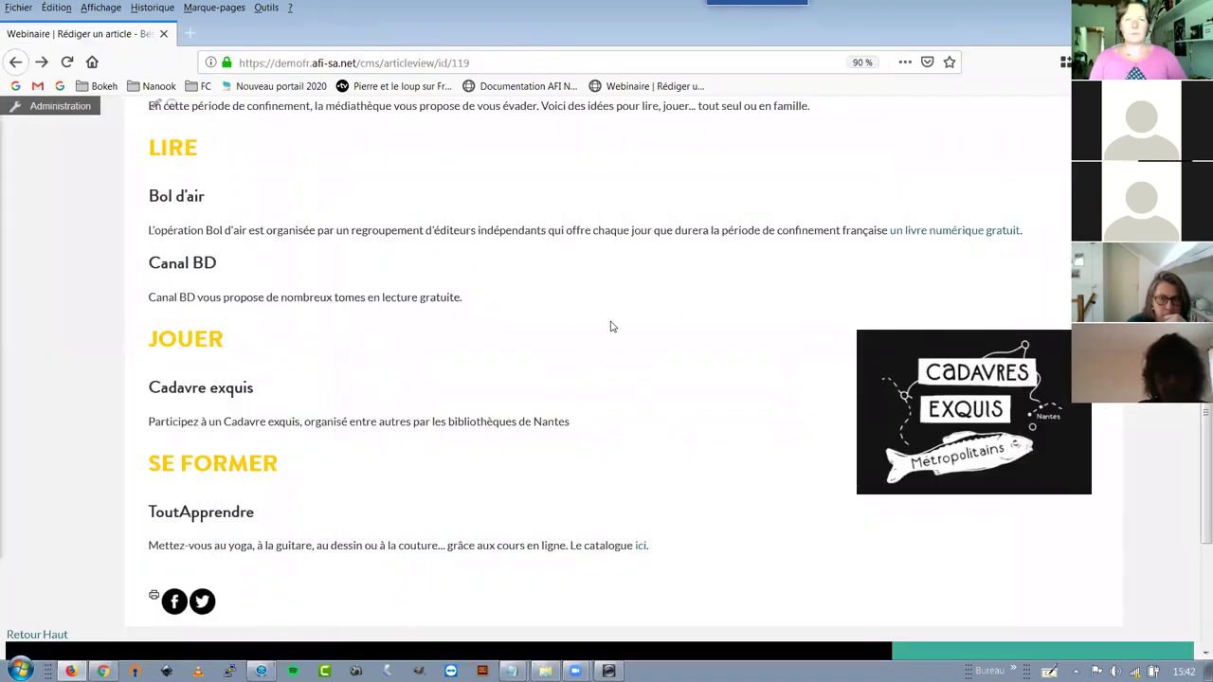
Link the word 'ici' on the ToutApprendre line to /recherche/simple/id_catalogue/47 and save the article
scroll(476, 345, "up", 3)
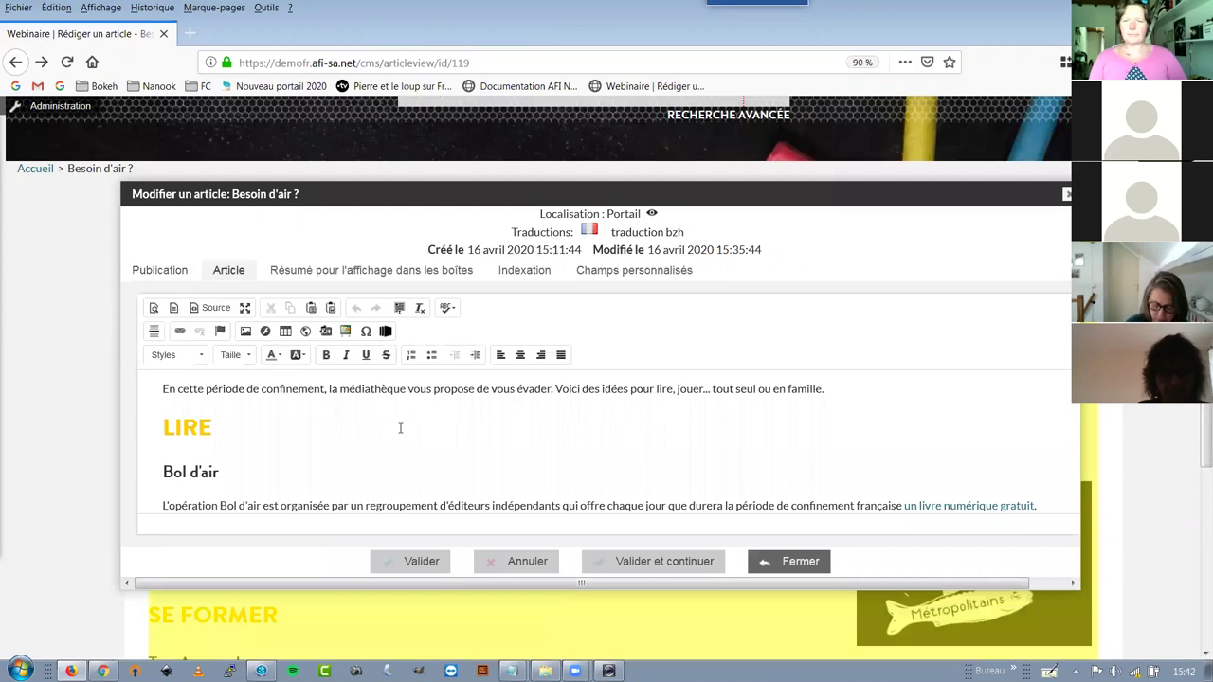
scroll(399, 429, "down", 5)
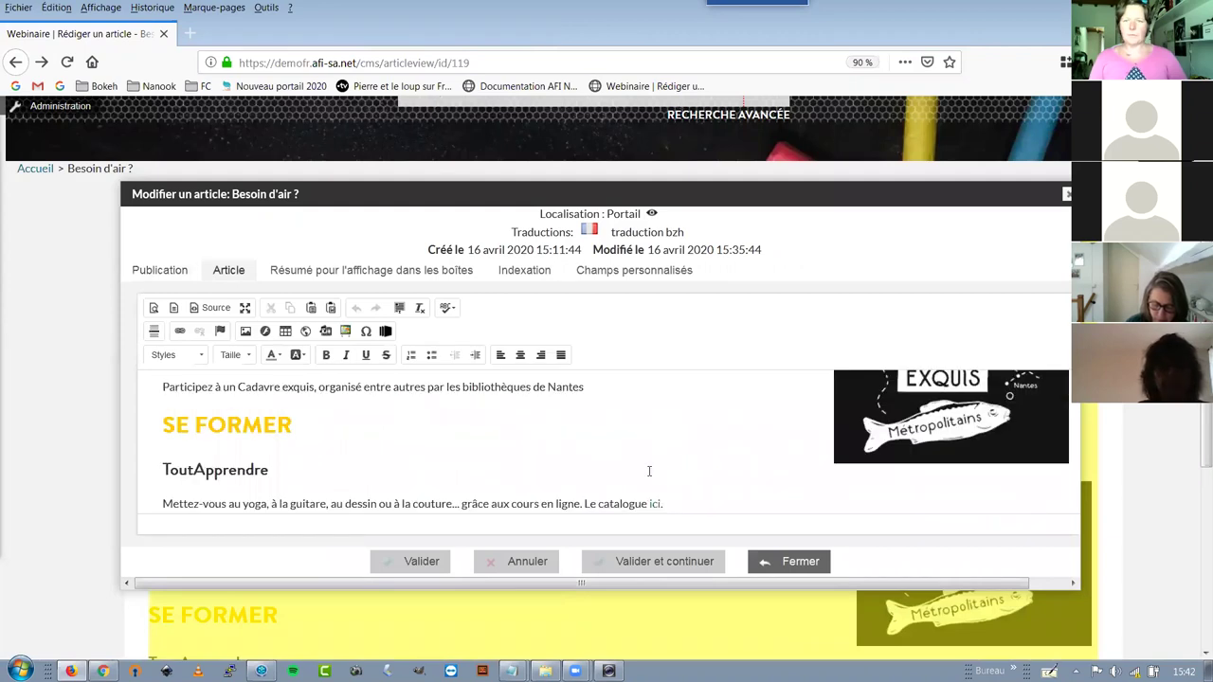
scroll(654, 471, "down", 1)
left_click(650, 469)
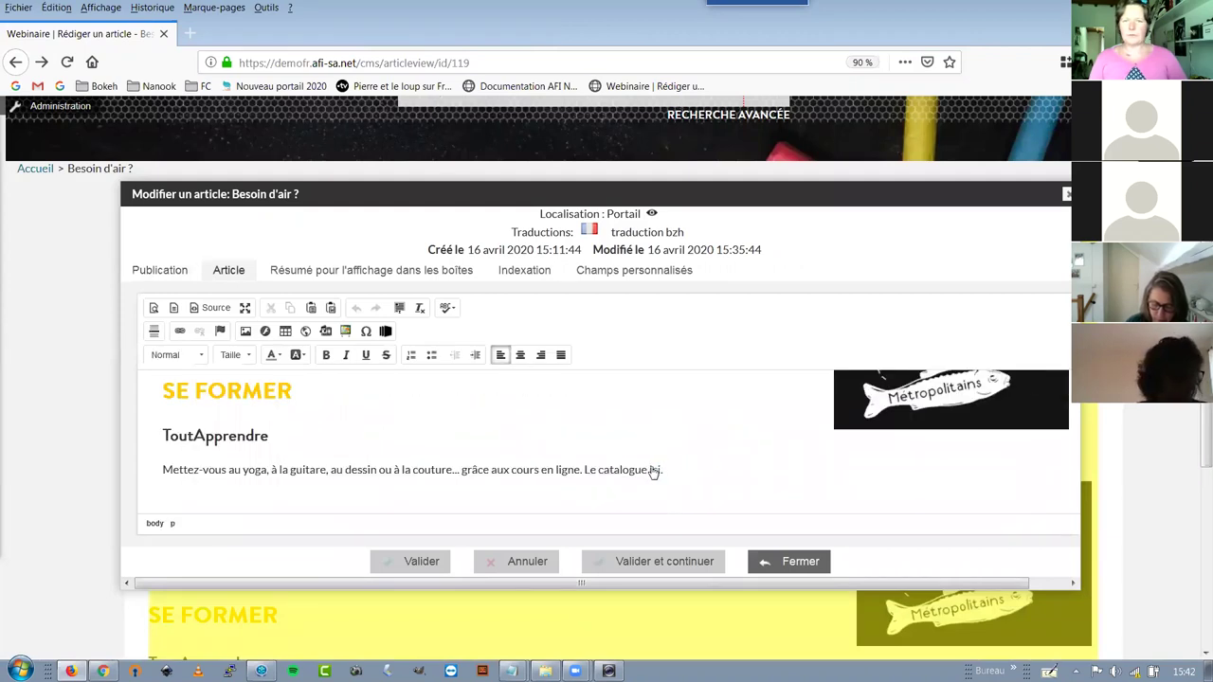
key("ctrl+shift+Right")
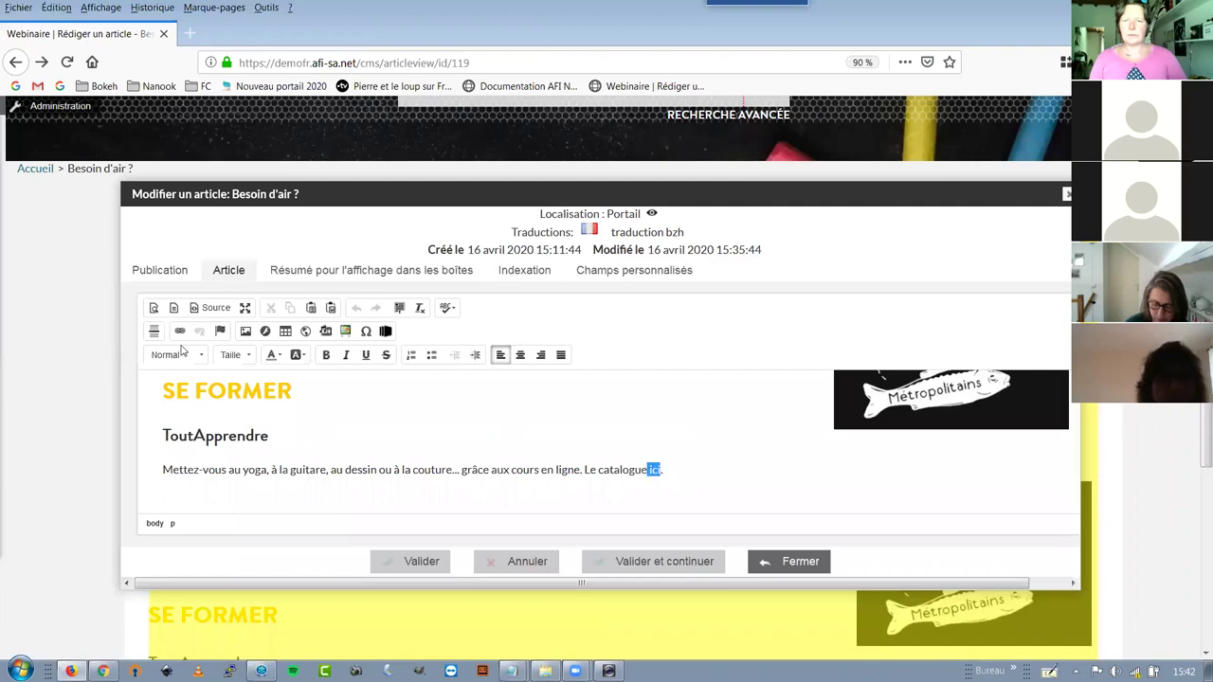
left_click(177, 330)
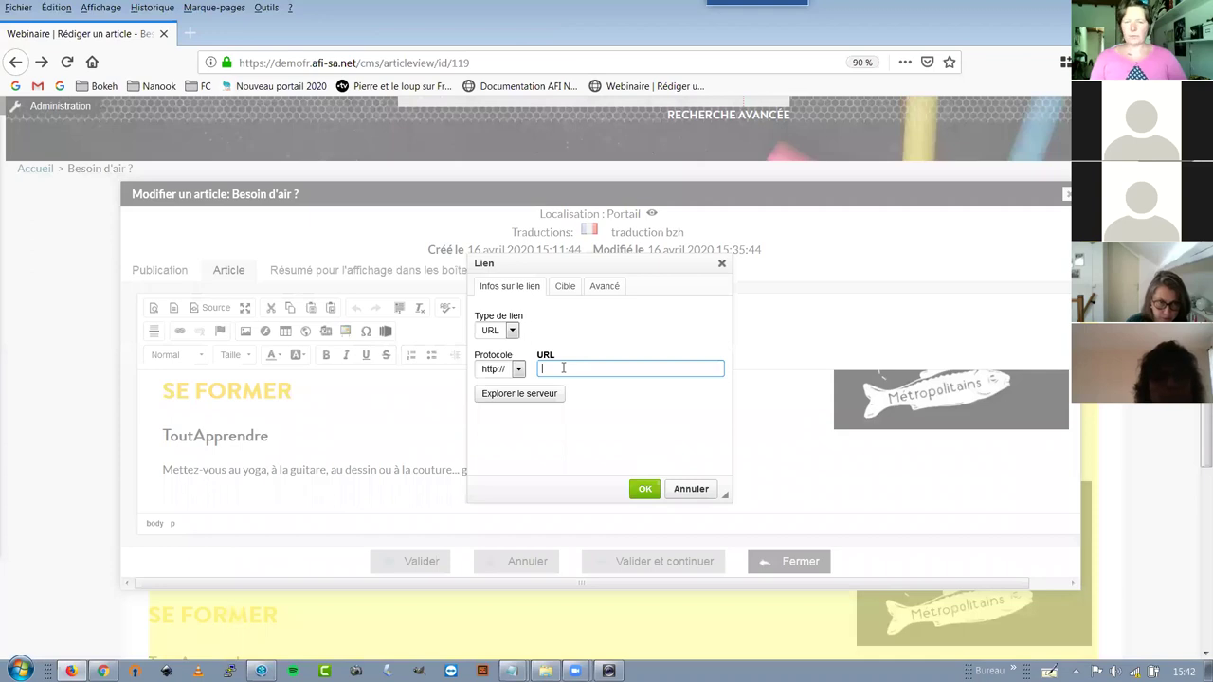
key("ctrl+v")
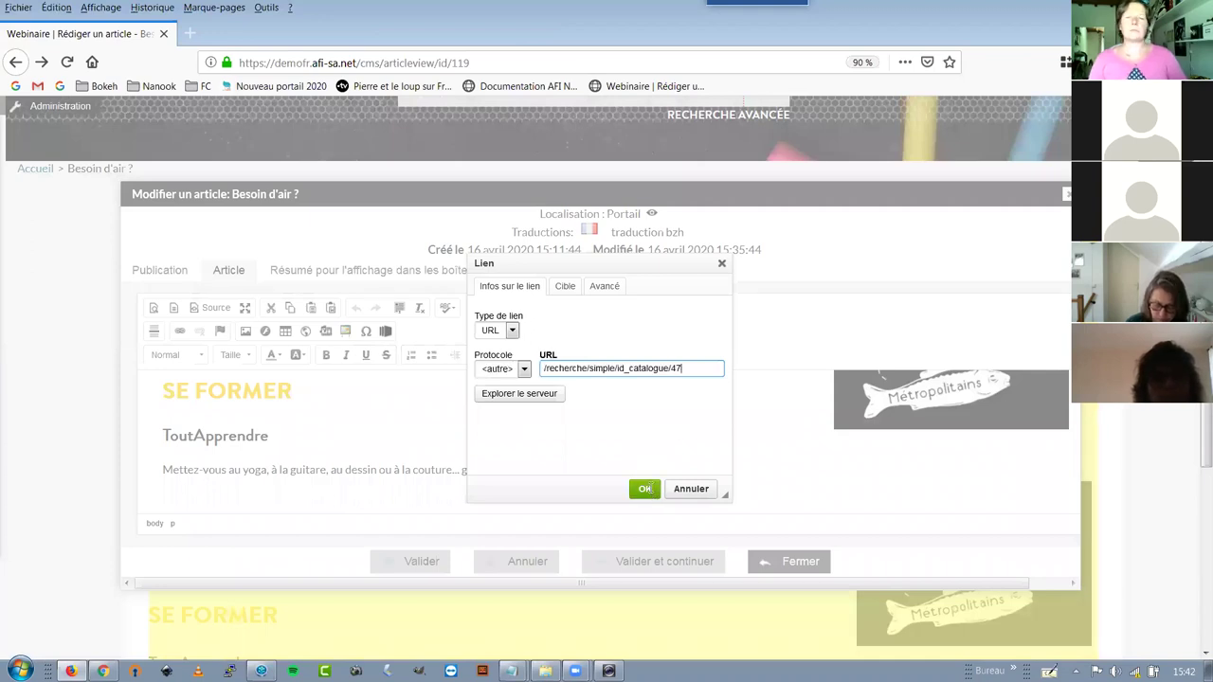
left_click(644, 489)
left_click(418, 563)
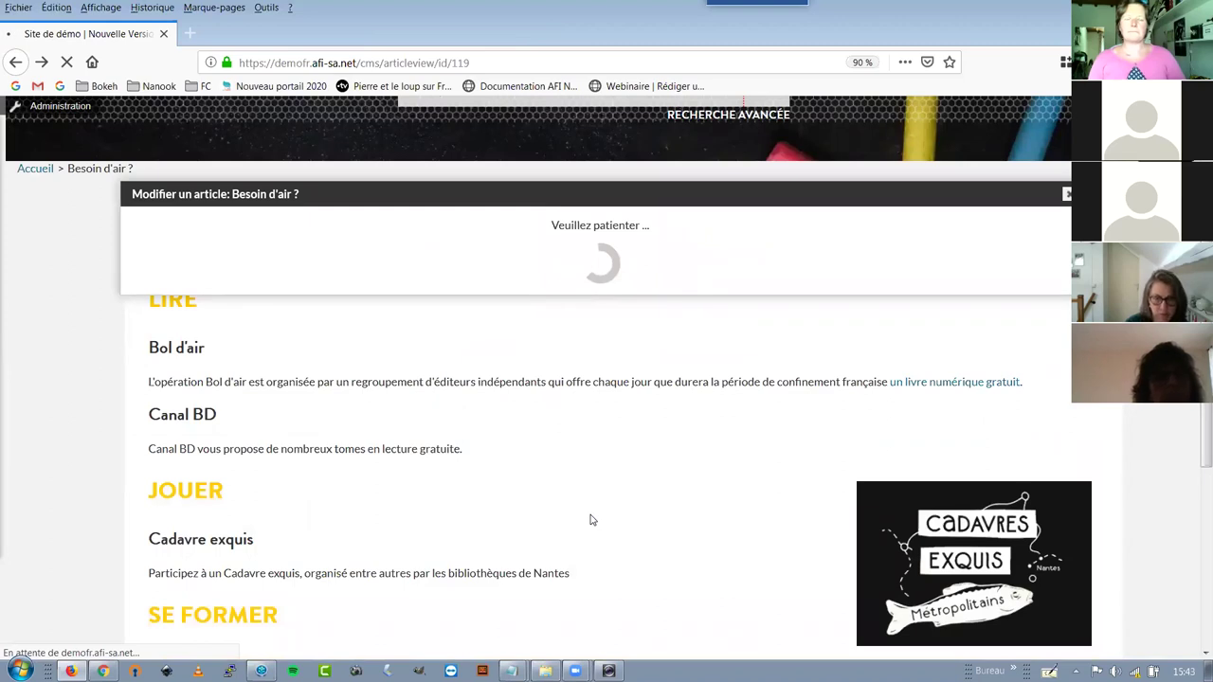
Test the ici link to Tout Apprendre results, then open Infos pratiques in a new tab and select its address
scroll(589, 519, "down", 3)
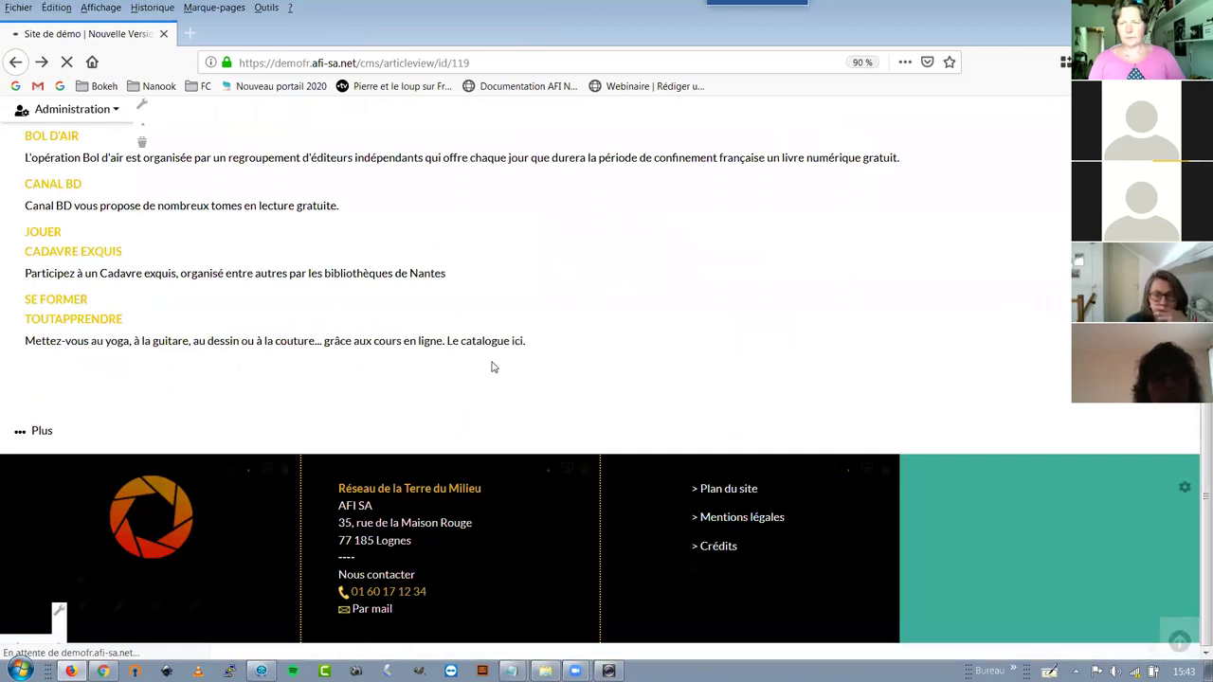
left_click(517, 342)
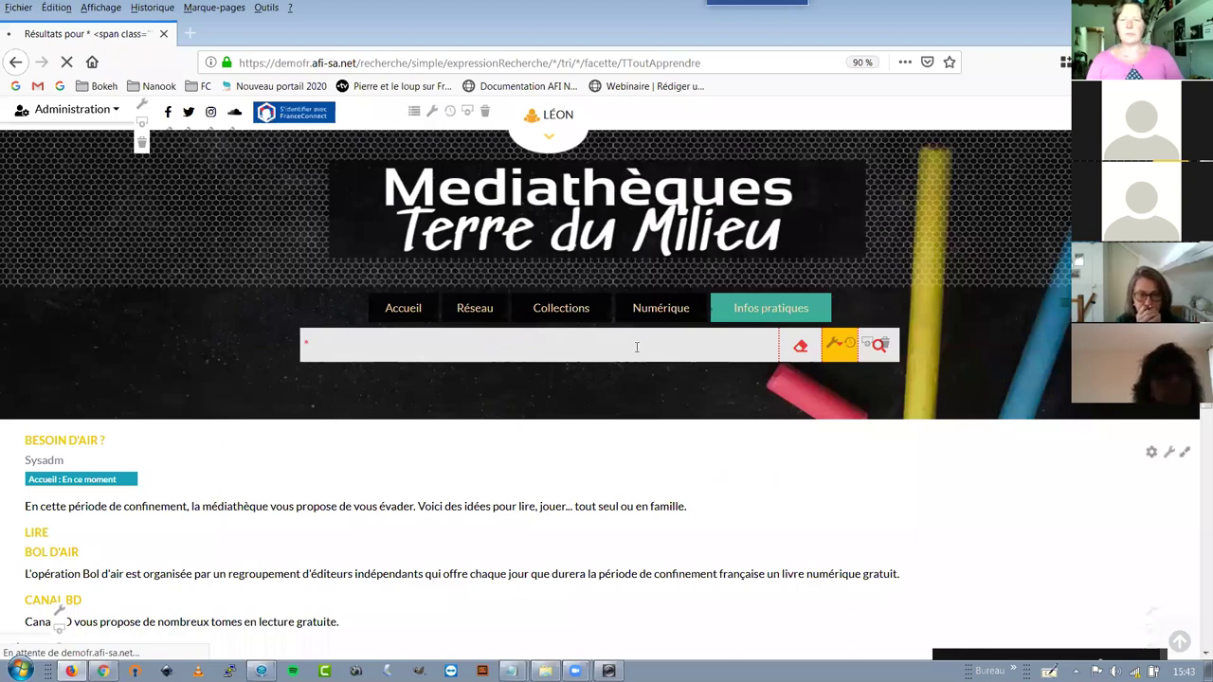
left_click(756, 320)
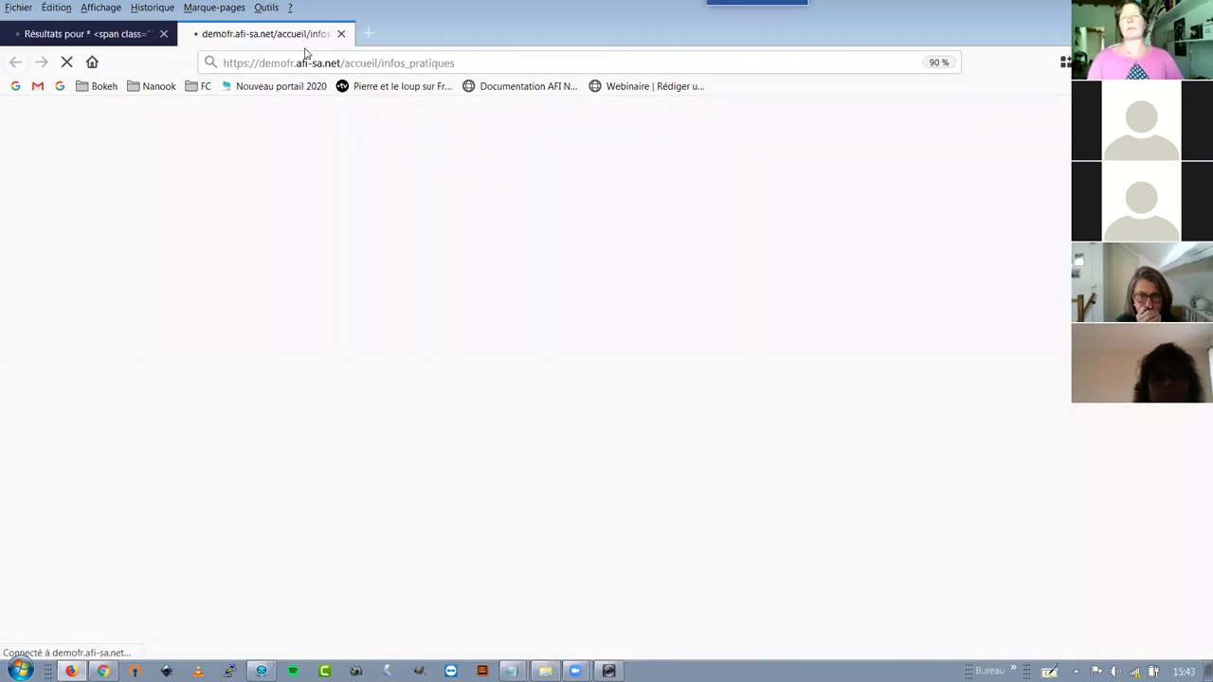
left_click(70, 36)
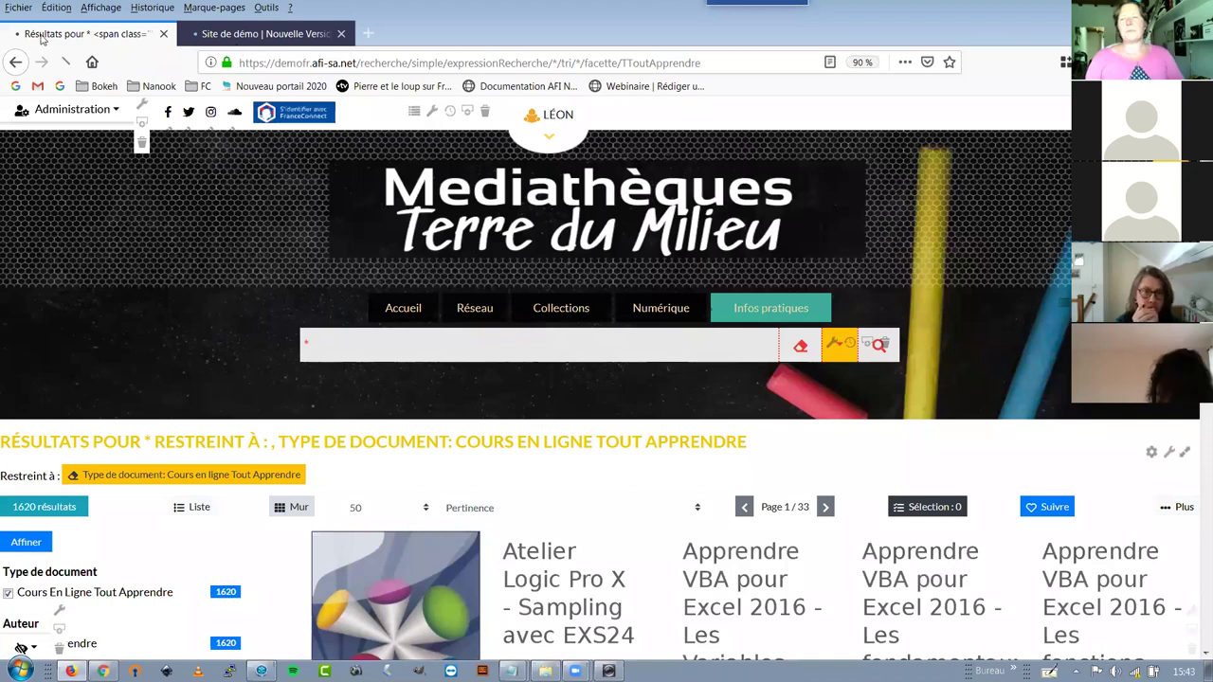
key("ctrl+Tab")
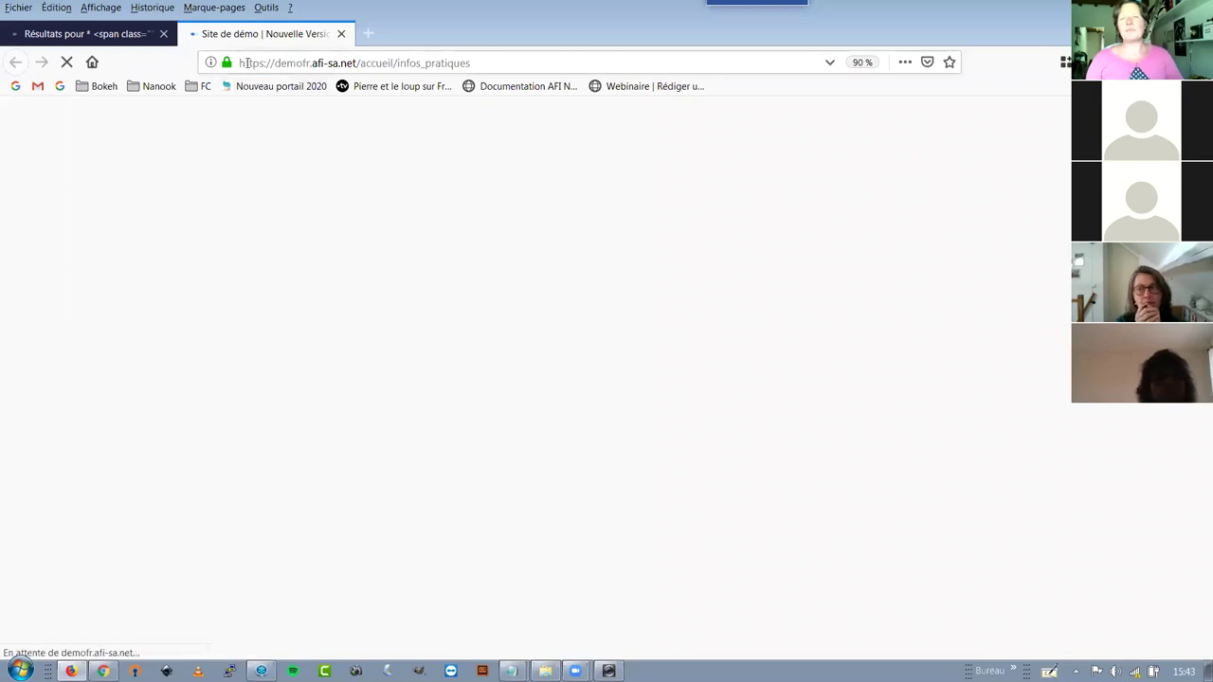
left_click_drag(239, 63, 483, 59)
left_click(484, 60)
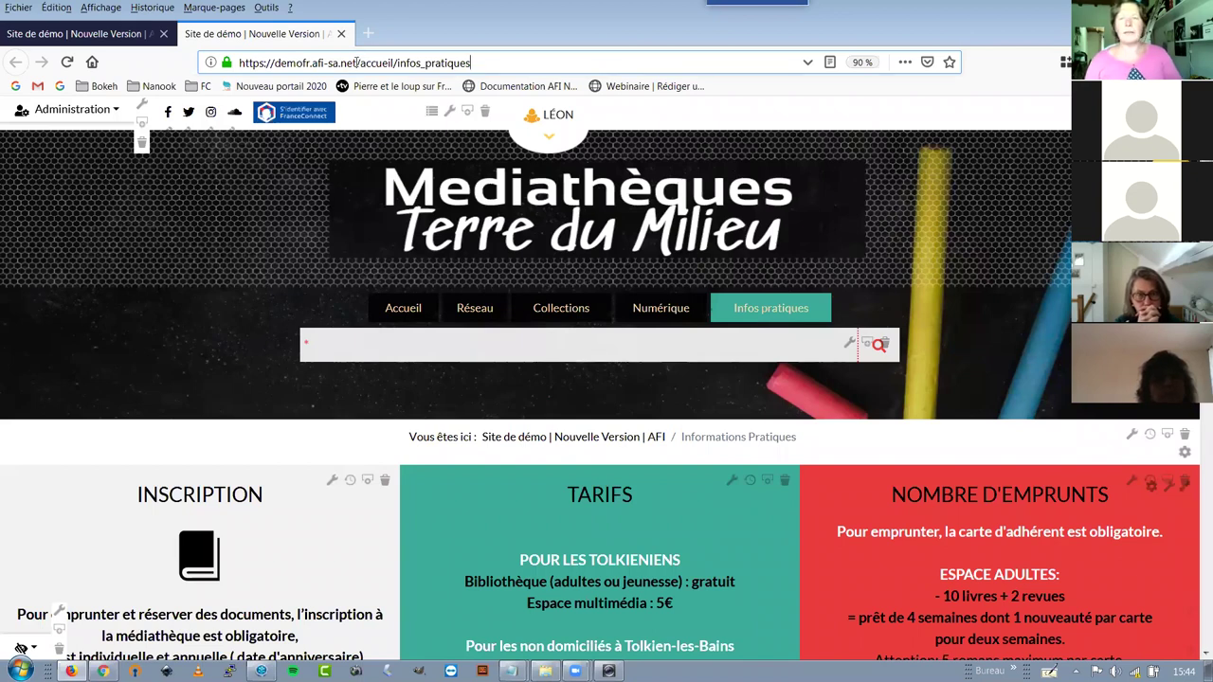
Select /accueil/infos_pratiques in the address bar and open the Administration panel
left_click_drag(472, 63, 357, 64)
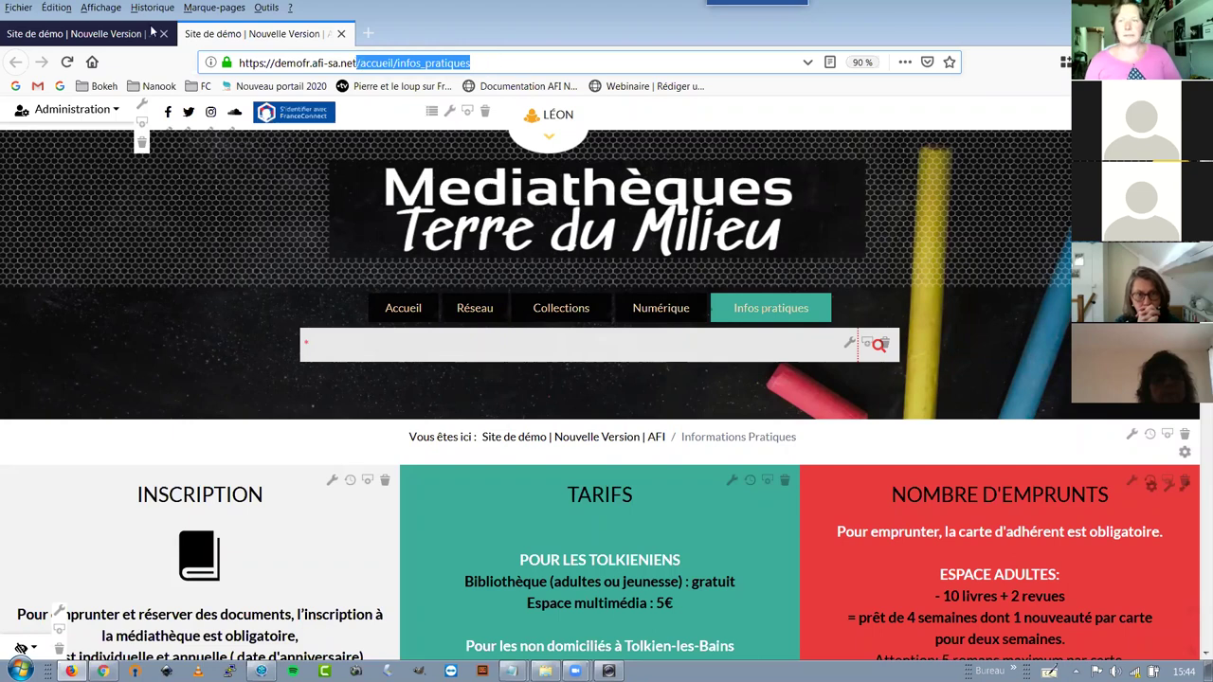
left_click(46, 114)
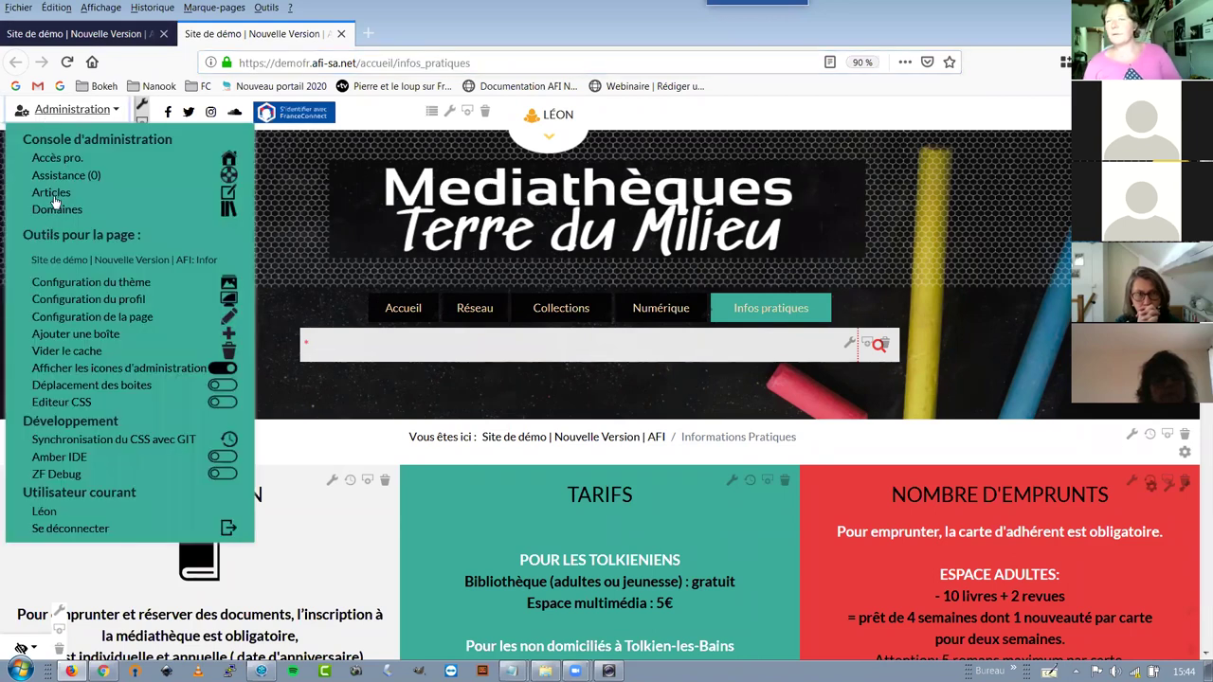
Display the 2e portes ouvertes de l'EMMD permalink, select cms/articleview/id/40, and close the editing tab
left_click(51, 192)
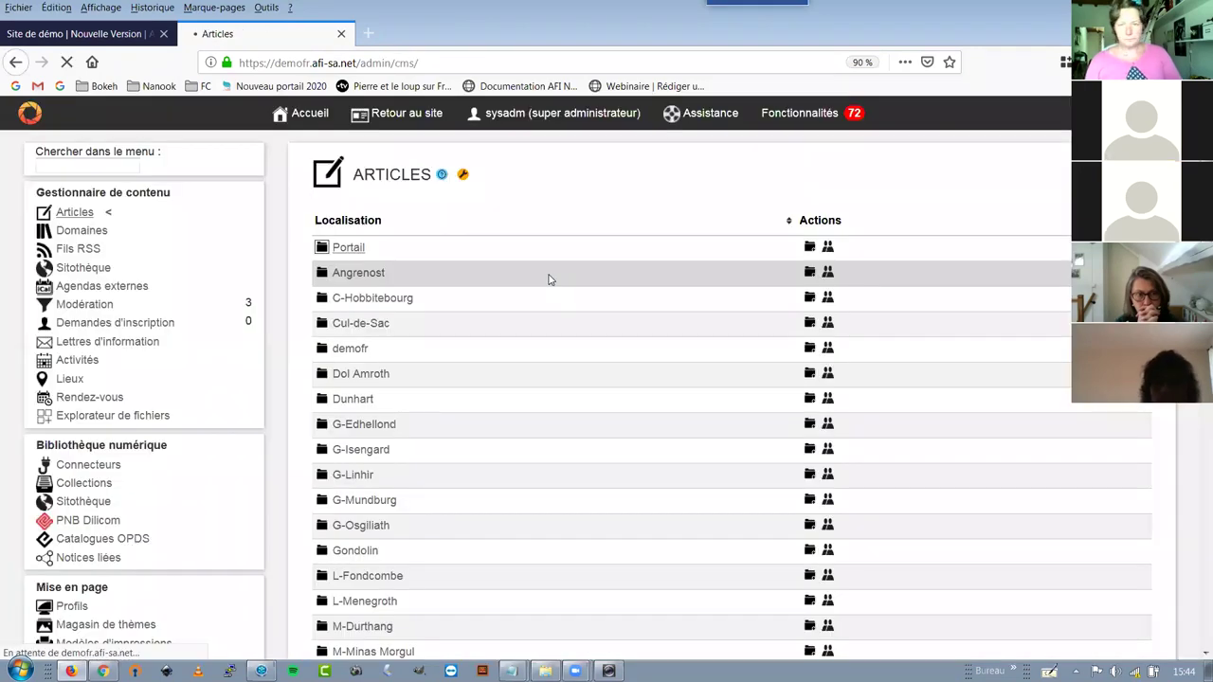
left_click(410, 345)
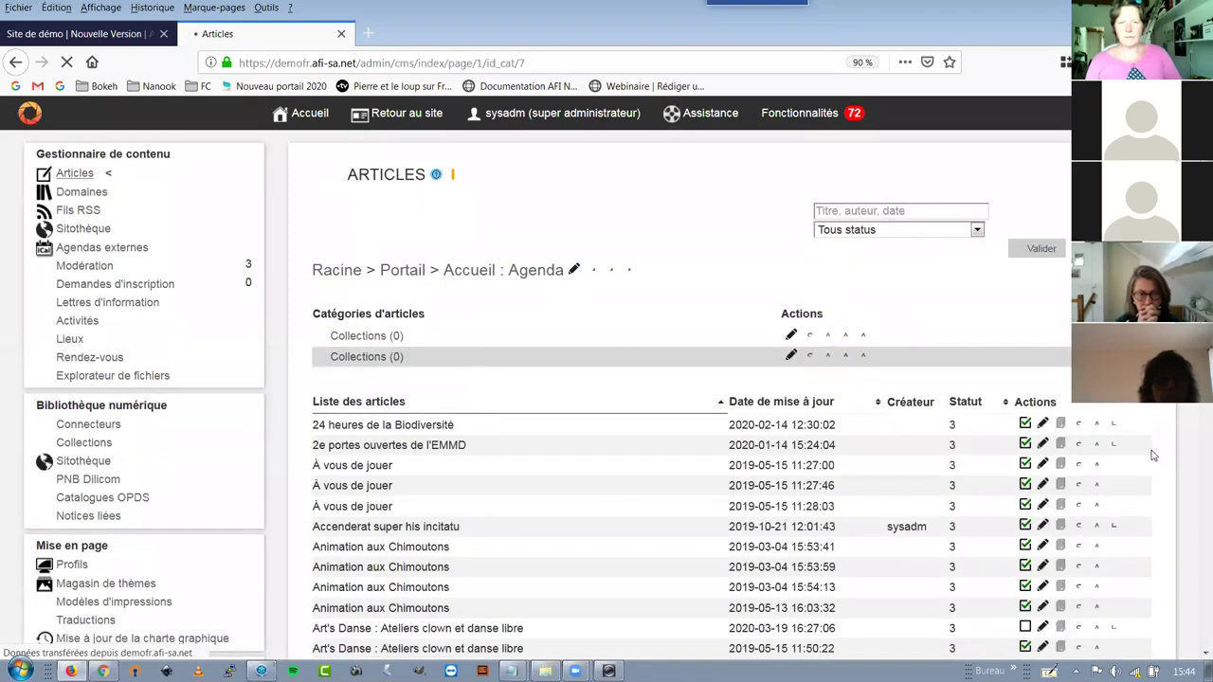
left_click(1043, 462)
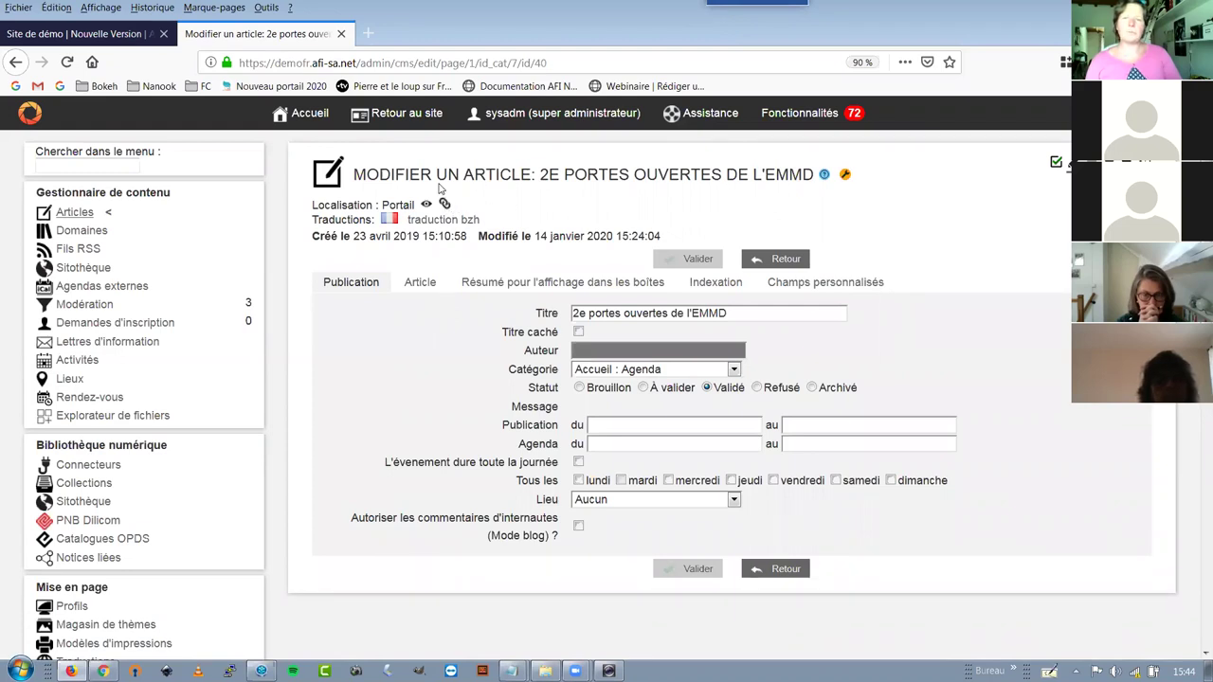
left_click(445, 205)
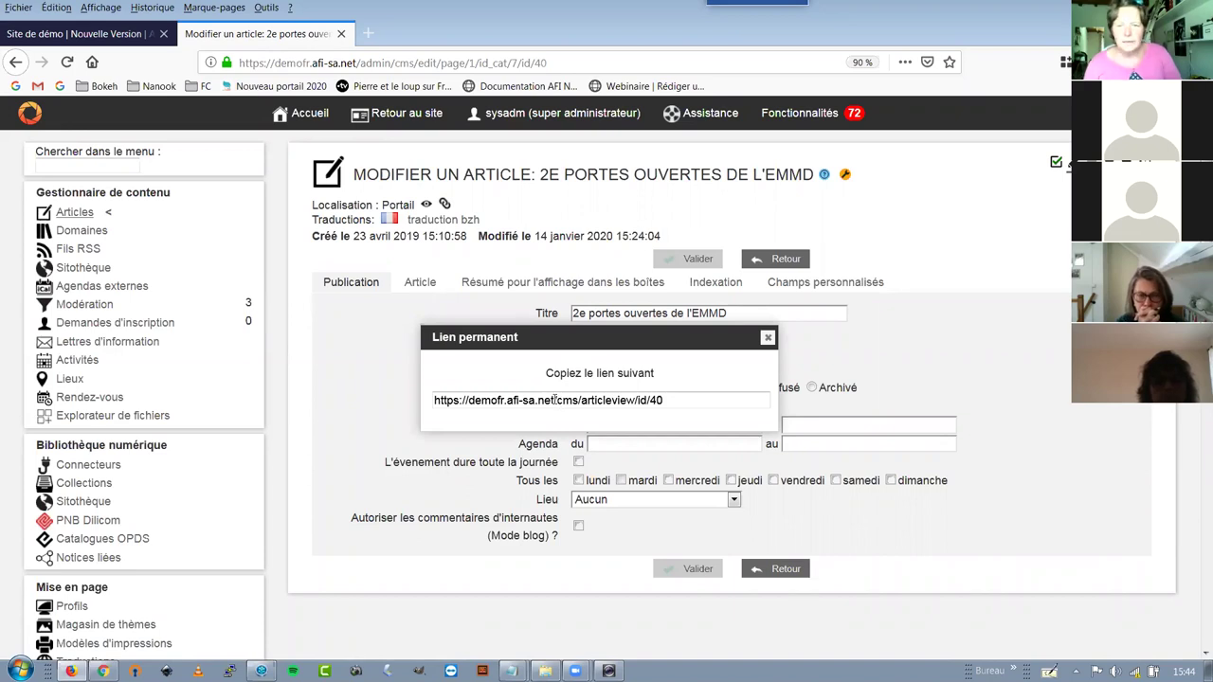
left_click_drag(555, 399, 684, 399)
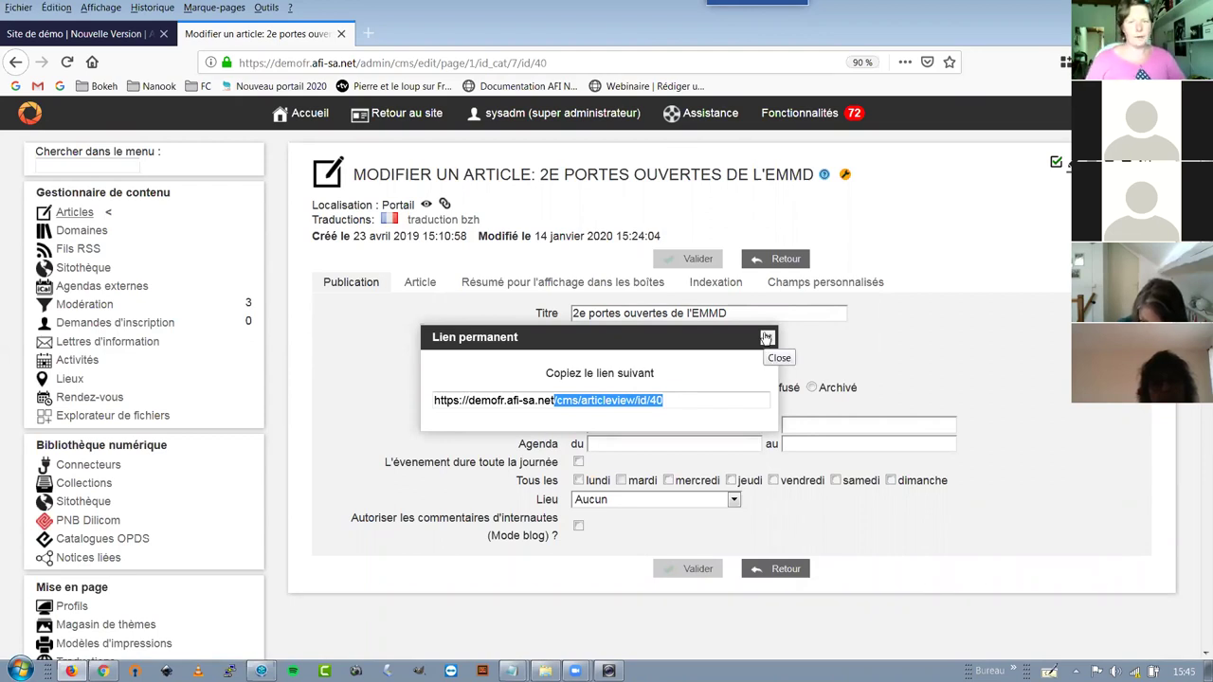
left_click(341, 34)
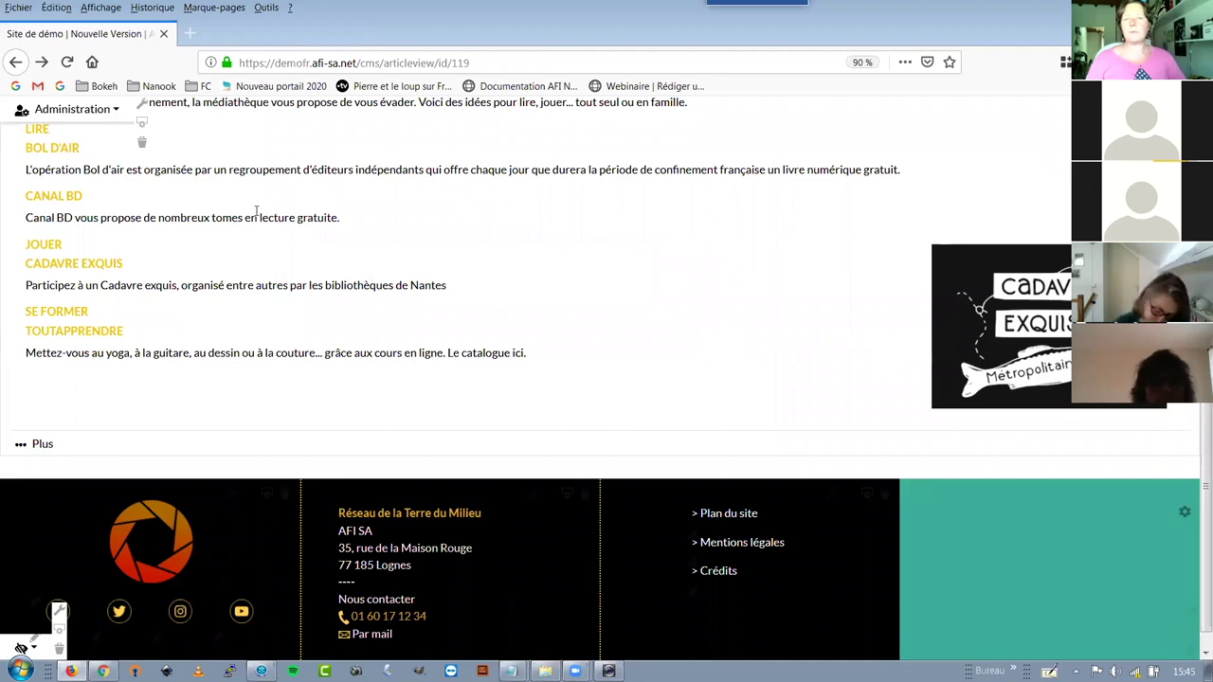
Follow the Besoin d'air ? page's link to the id_profil/171 portal page
scroll(696, 279, "up", 3)
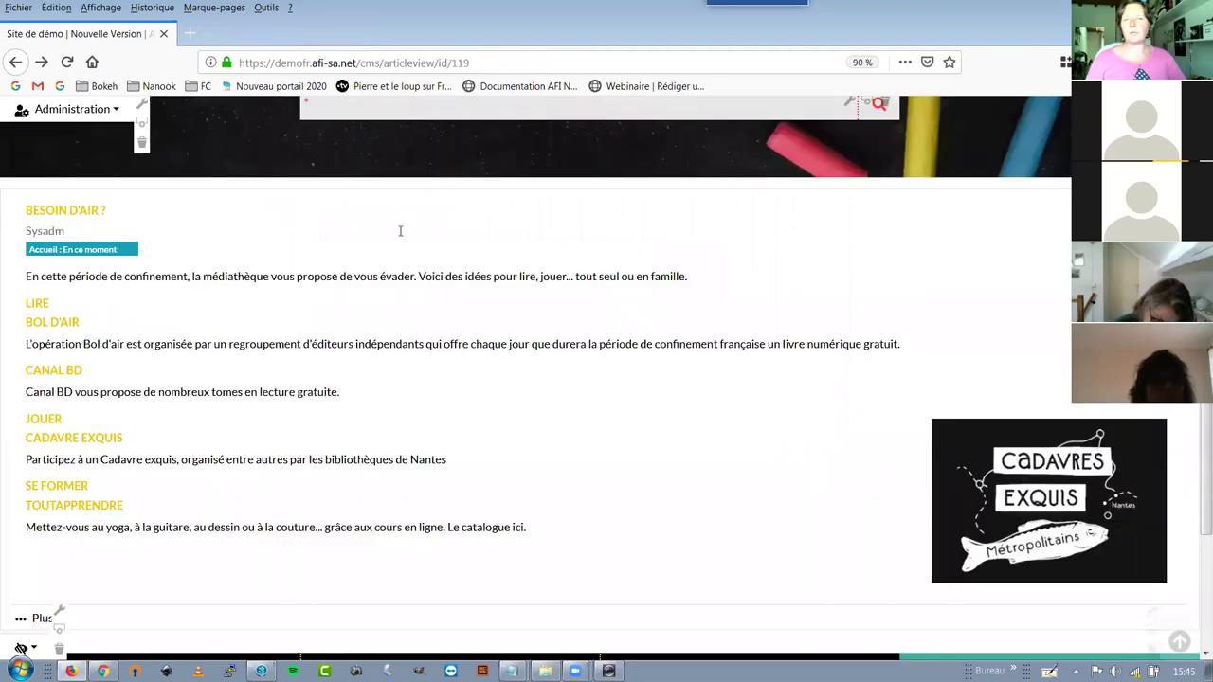
scroll(246, 392, "up", 4)
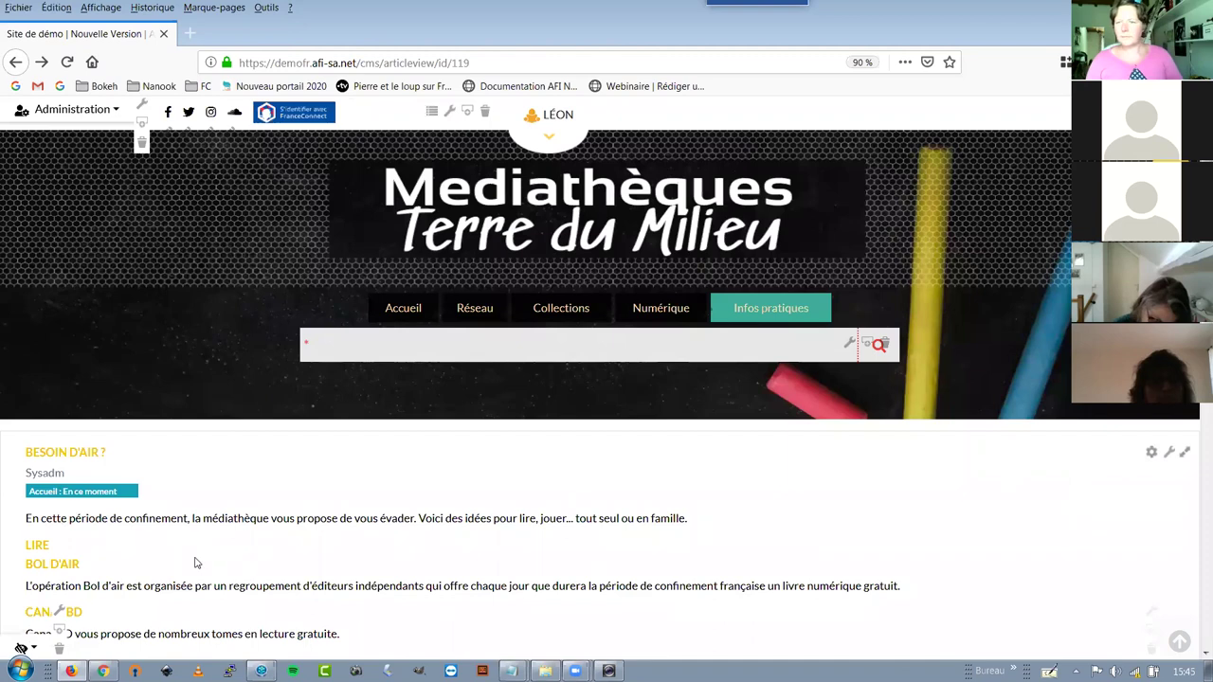
scroll(57, 431, "down", 1)
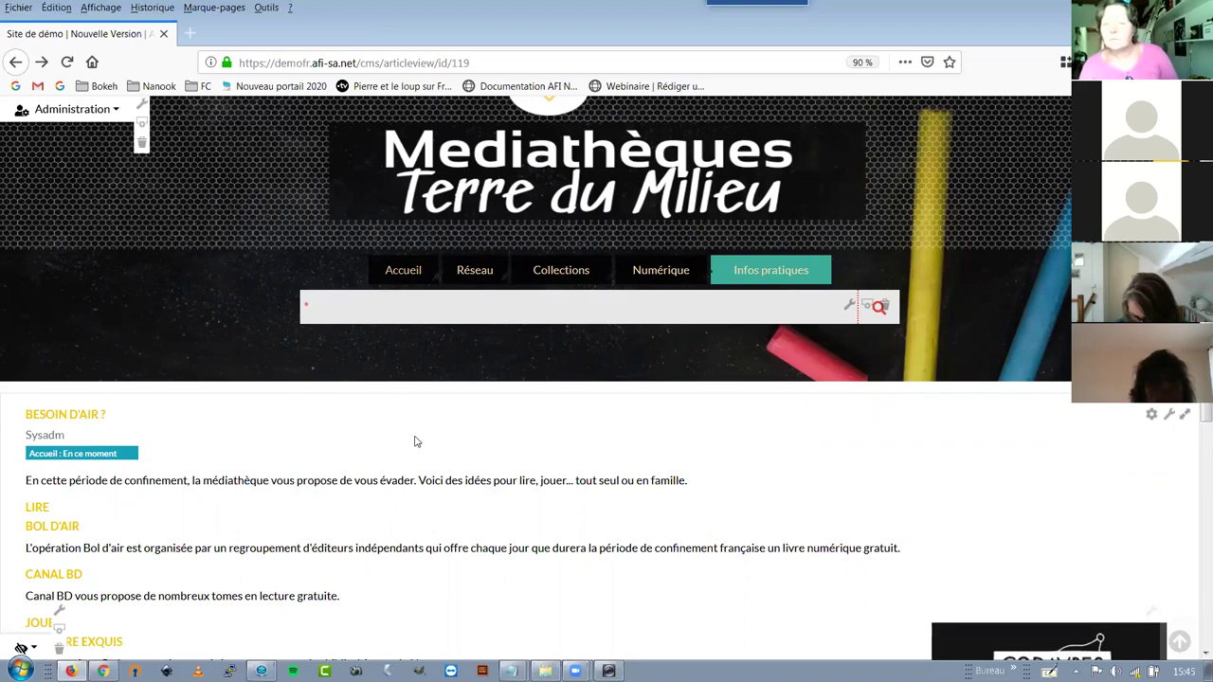
left_click(403, 270)
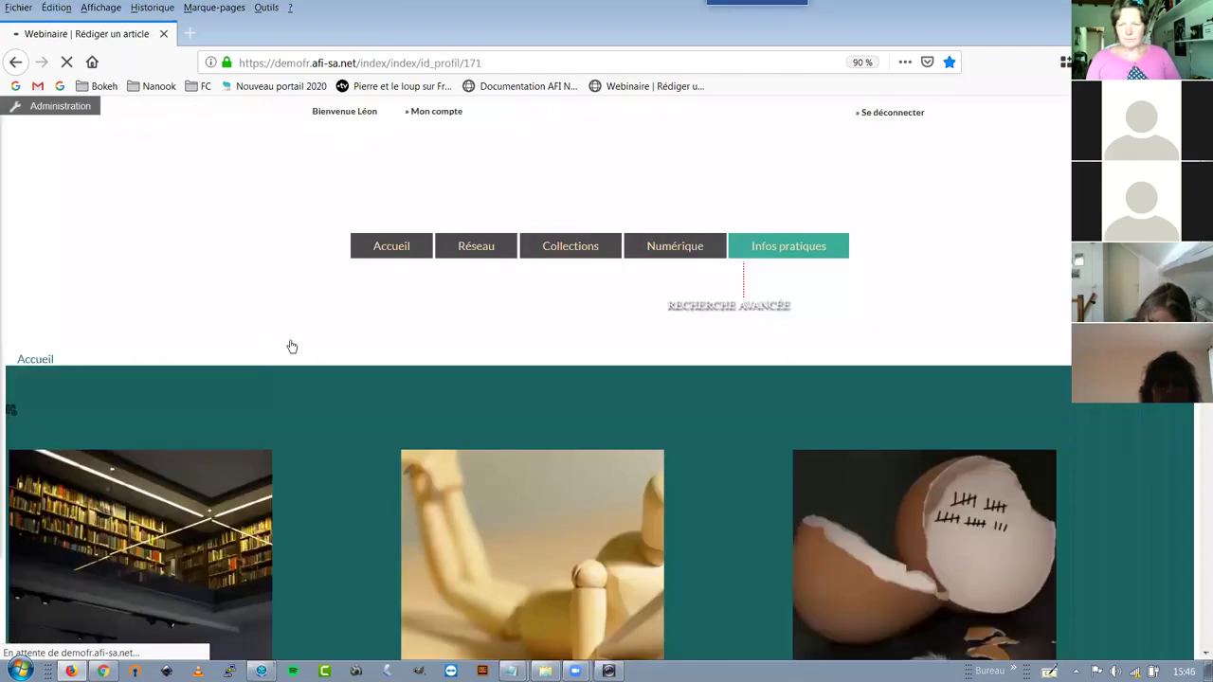
Reopen the Besoin d'air ? article editor and place the cursor in the SE FORMER text
scroll(292, 347, "down", 5)
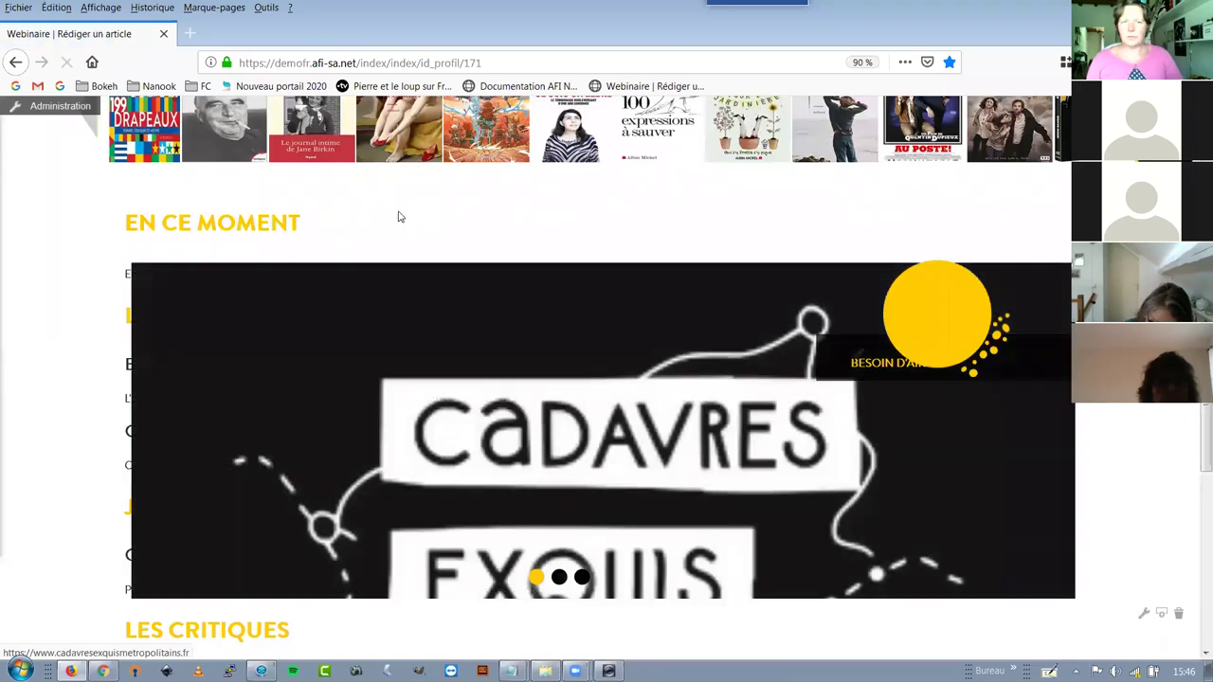
scroll(580, 424, "down", 2)
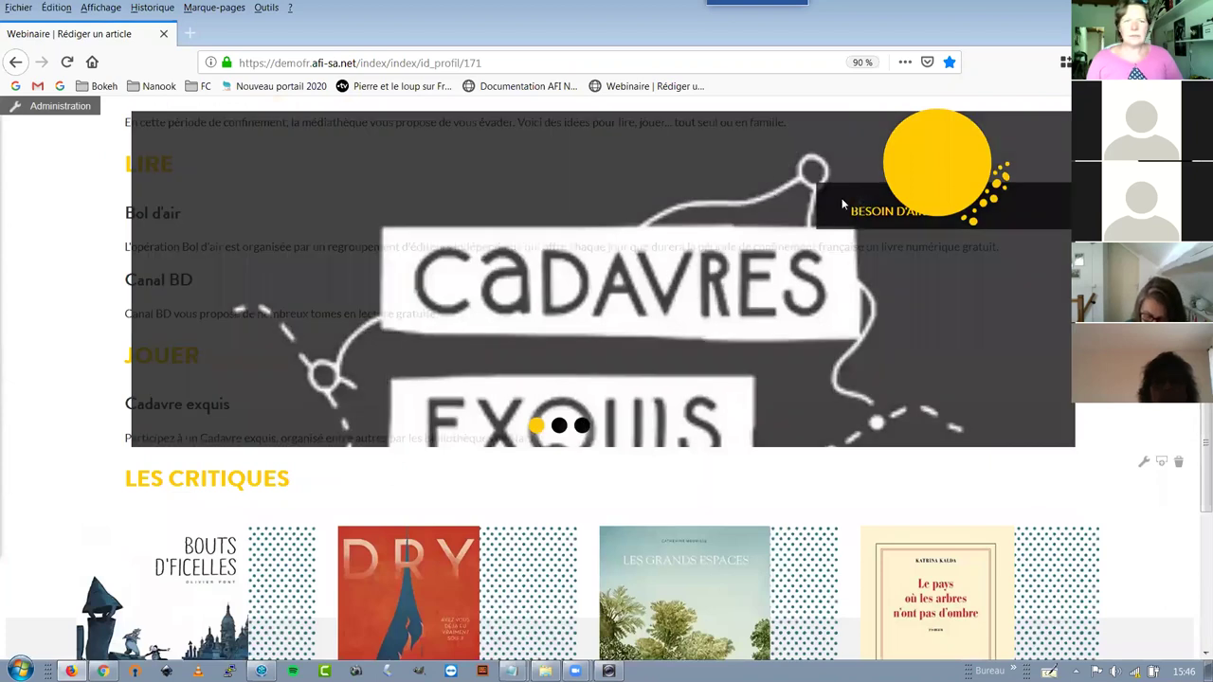
left_click(428, 235)
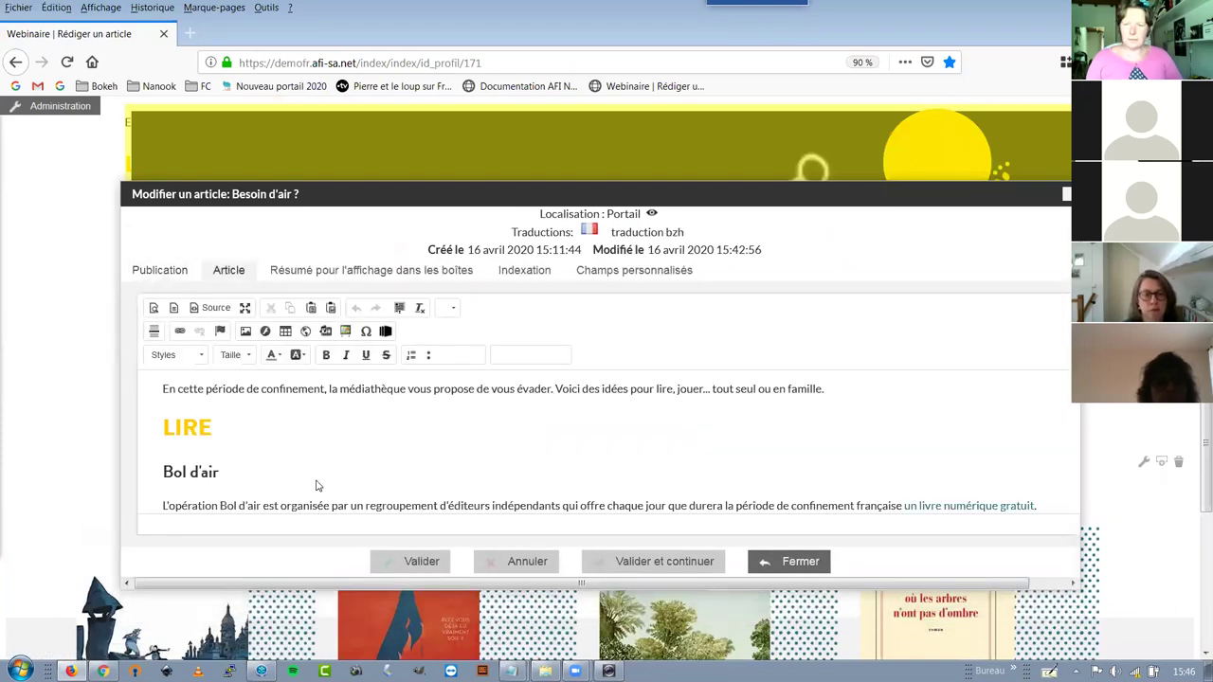
scroll(318, 483, "down", 5)
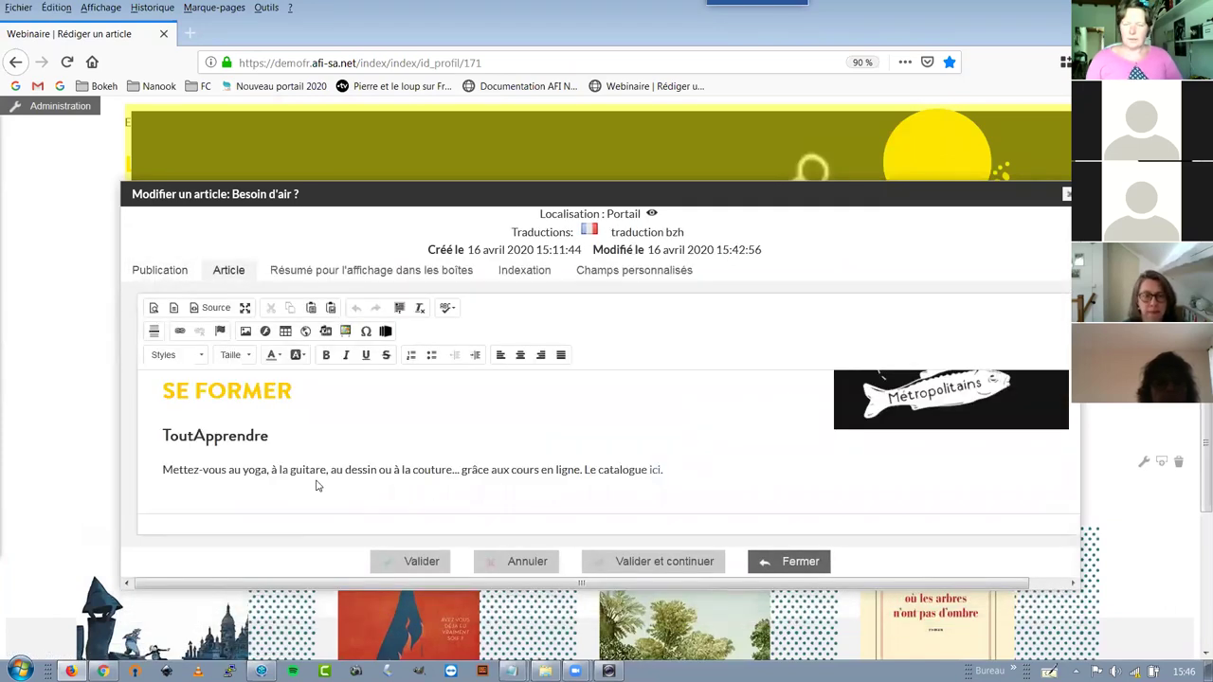
left_click(731, 466)
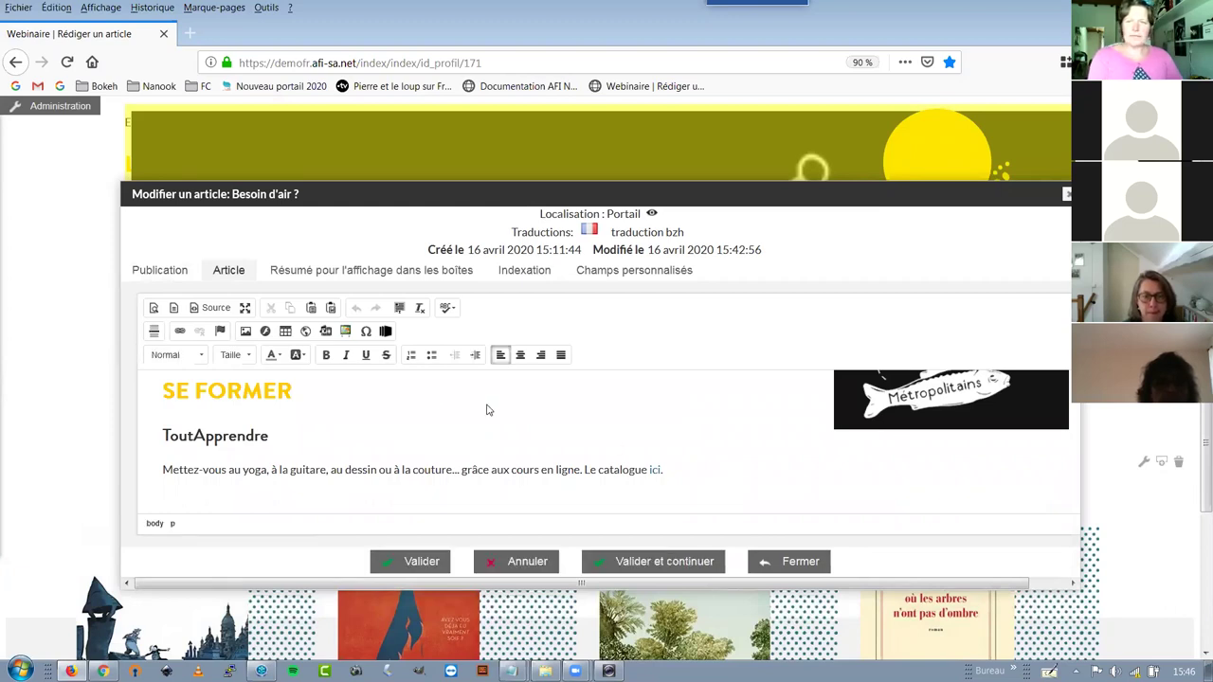
scroll(487, 407, "down", 1)
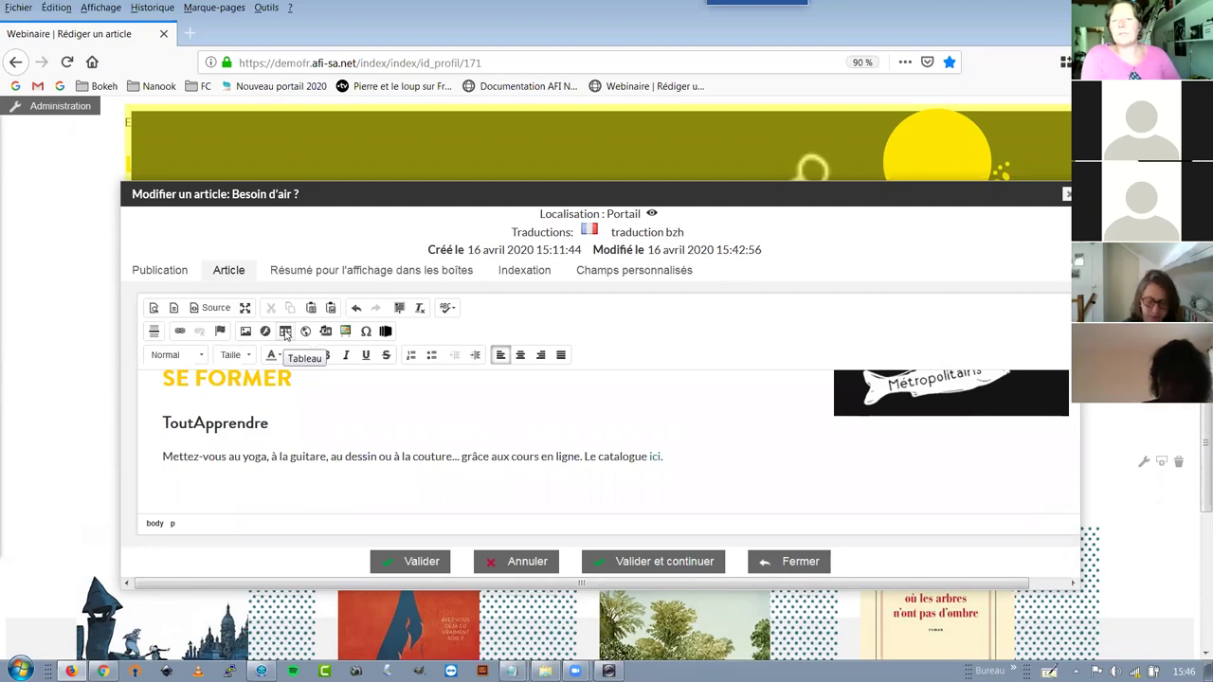
left_click(285, 332)
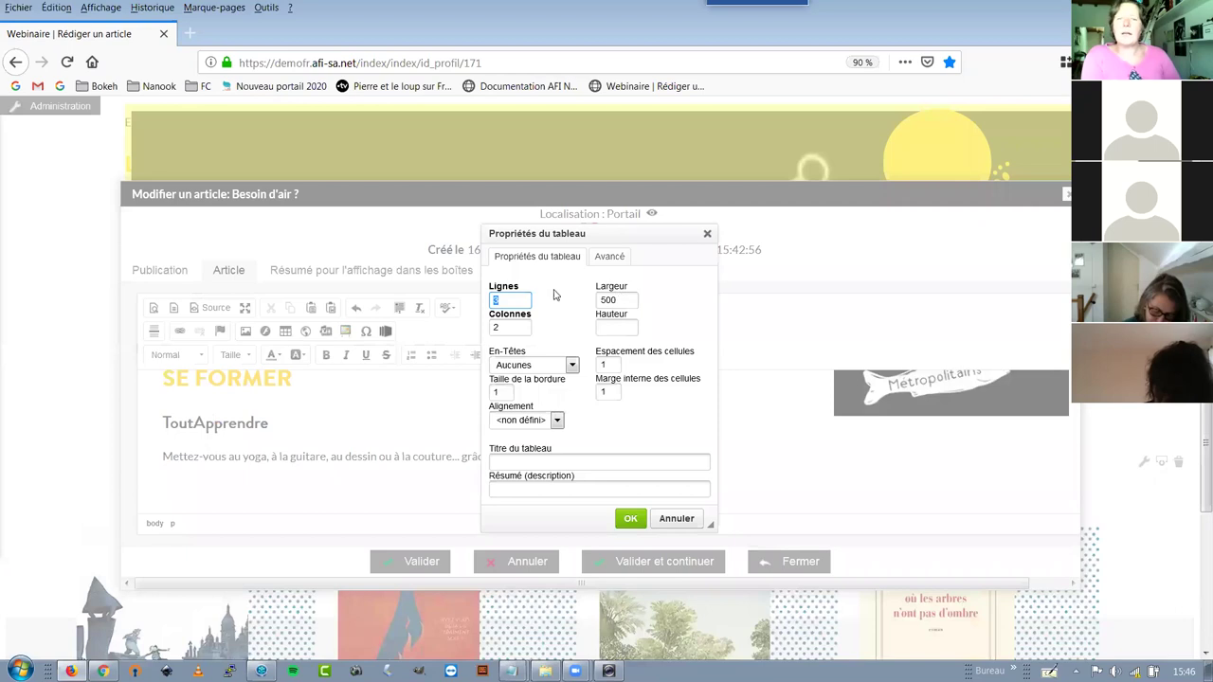
Set up a new table with 3 rows, 2 columns and a width of 500
left_click(522, 303)
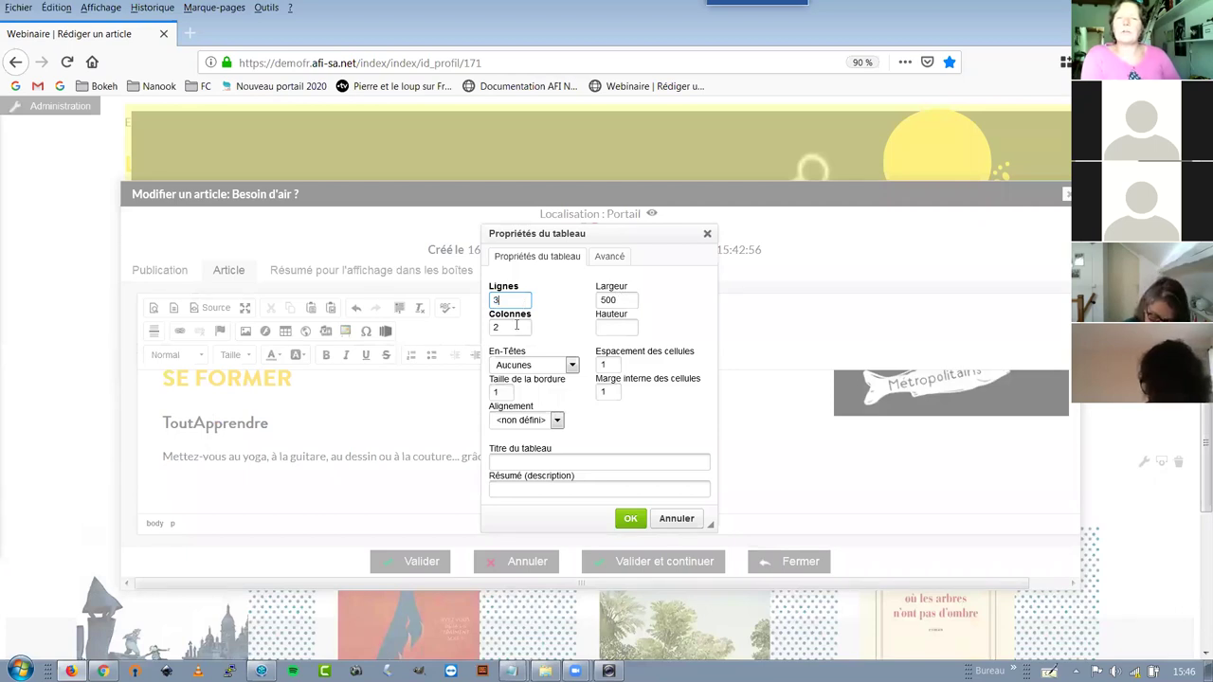
left_click(630, 299)
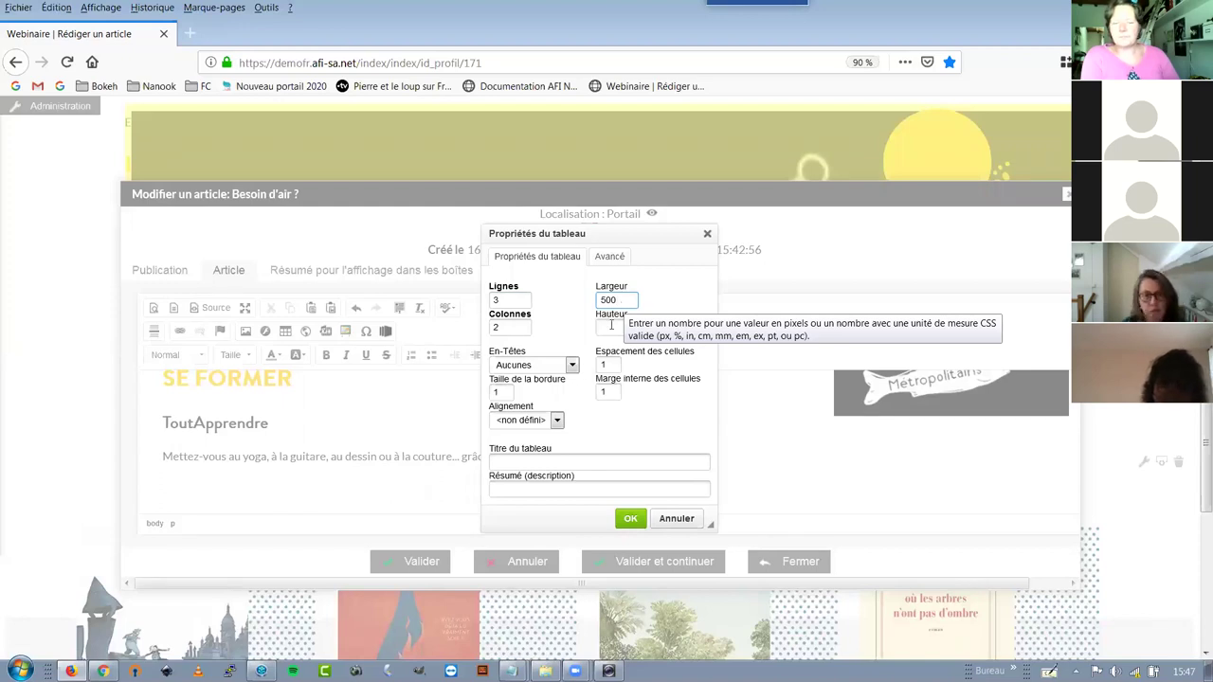
double_click(509, 392)
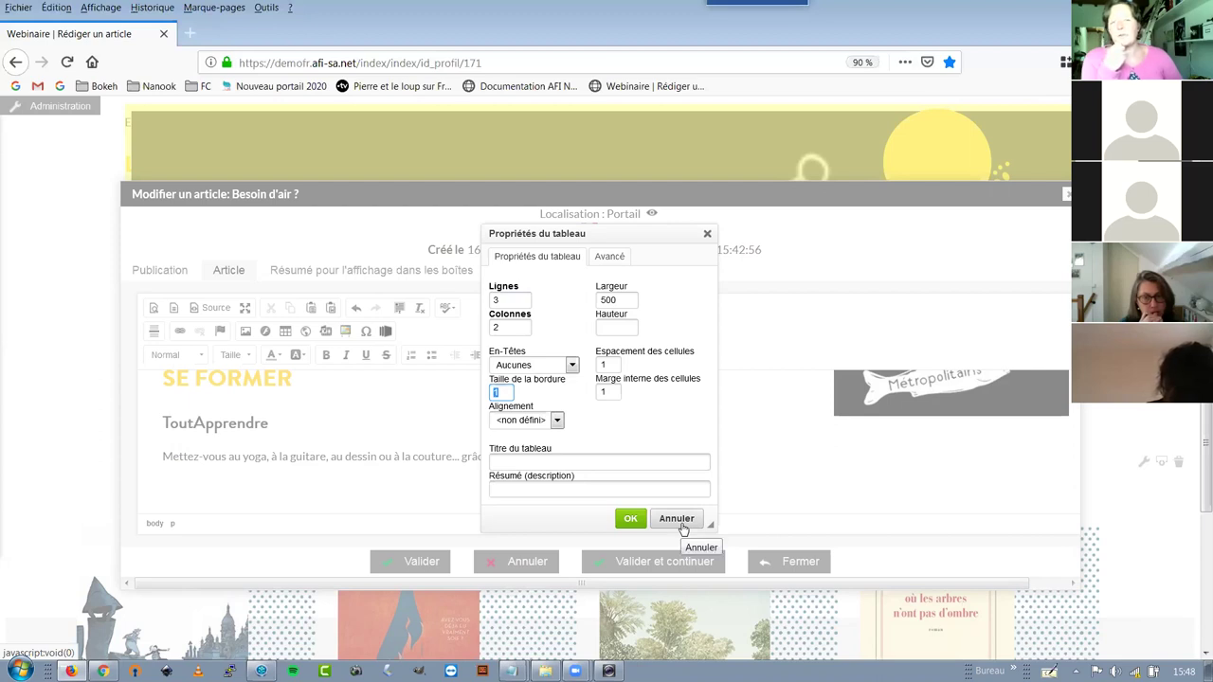
Look over the Avancé table settings, then cancel the table dialog without inserting anything
left_click(610, 256)
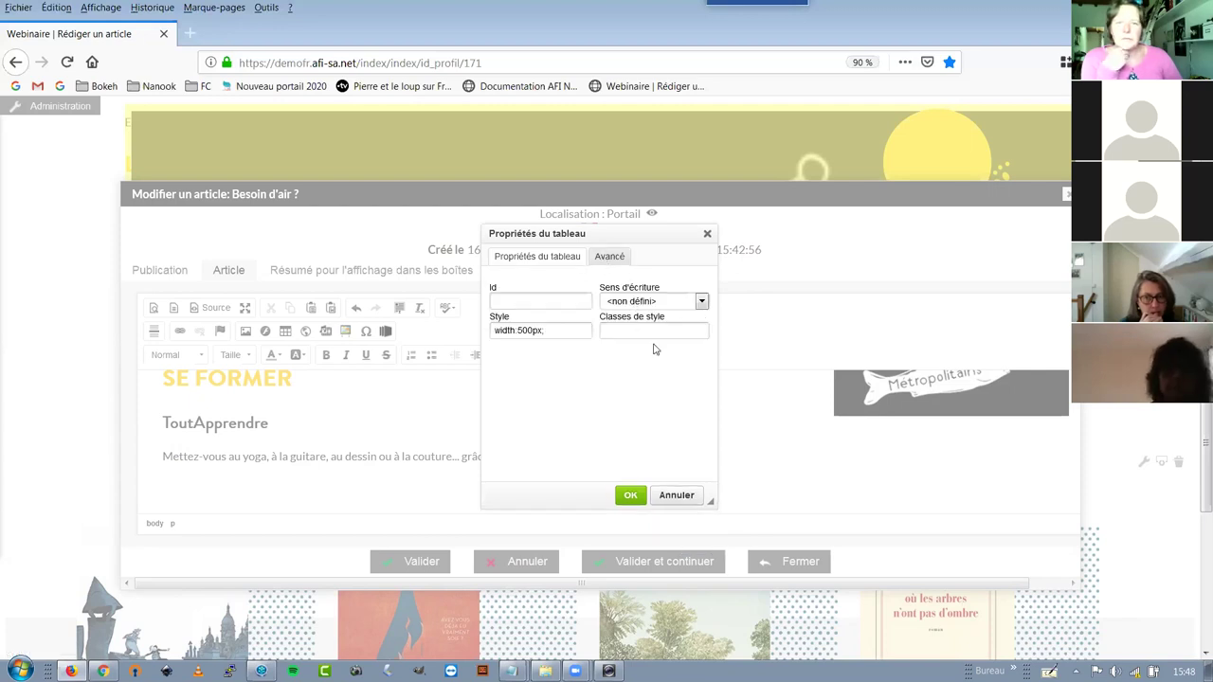
left_click(539, 265)
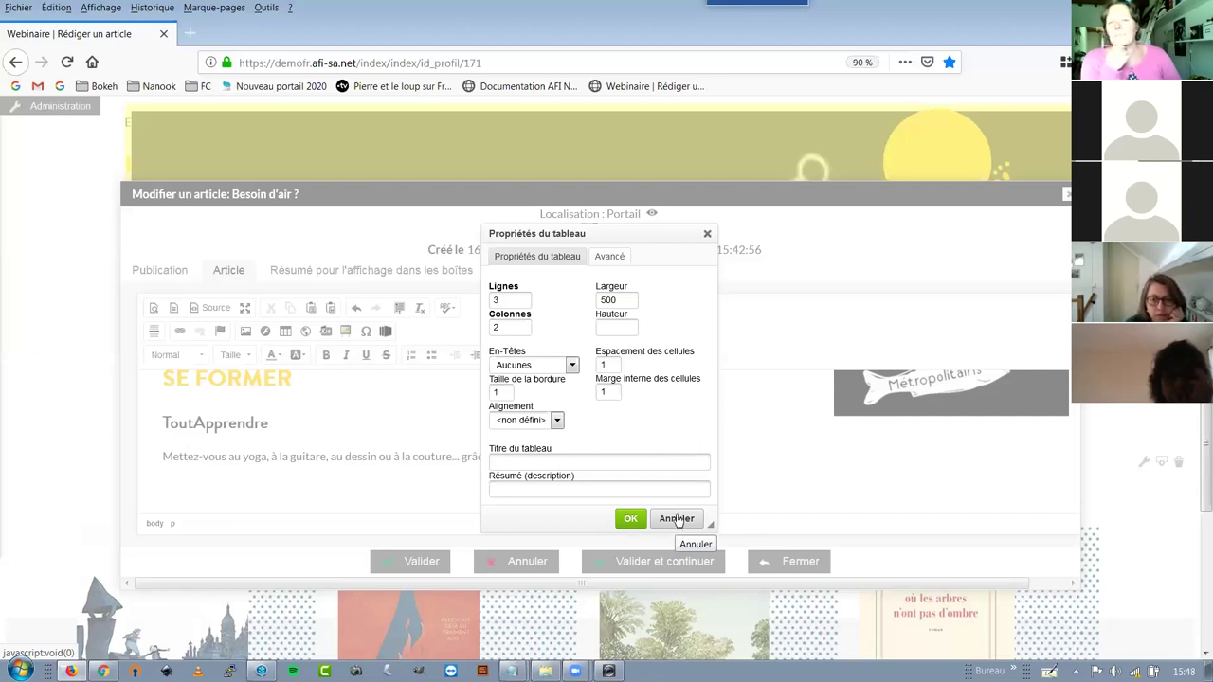
left_click(676, 520)
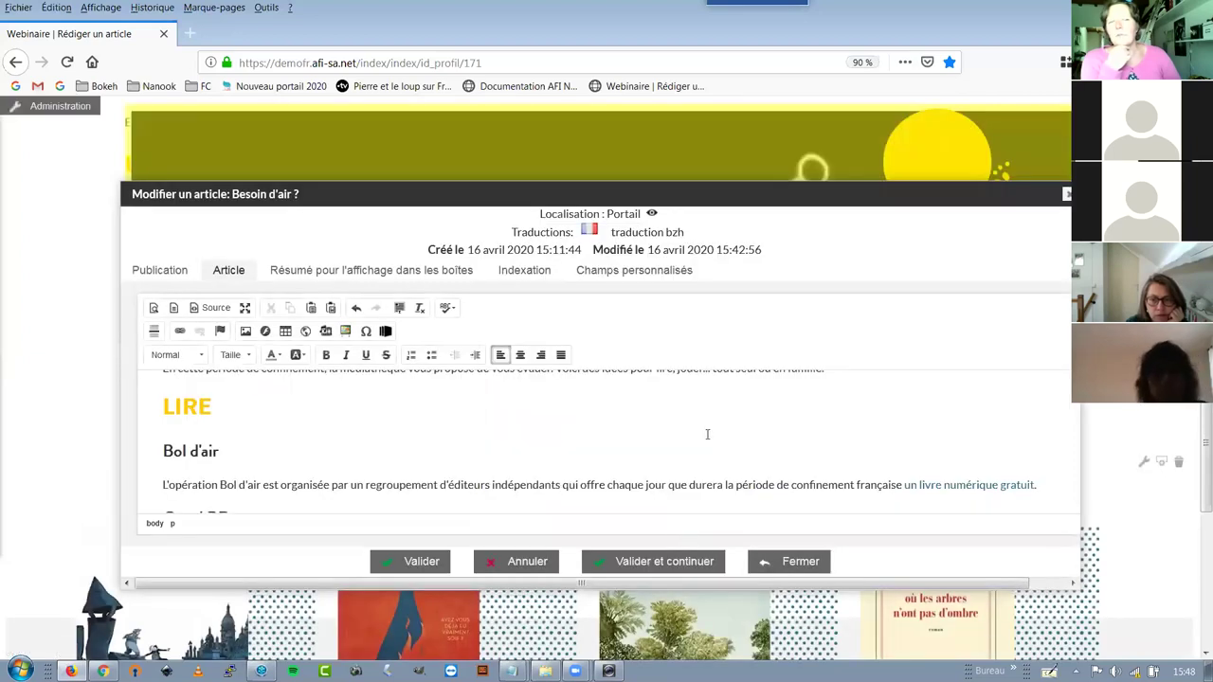
Put the cursor on the empty last line, check the empty summary tab, then close the editor
scroll(706, 436, "down", 5)
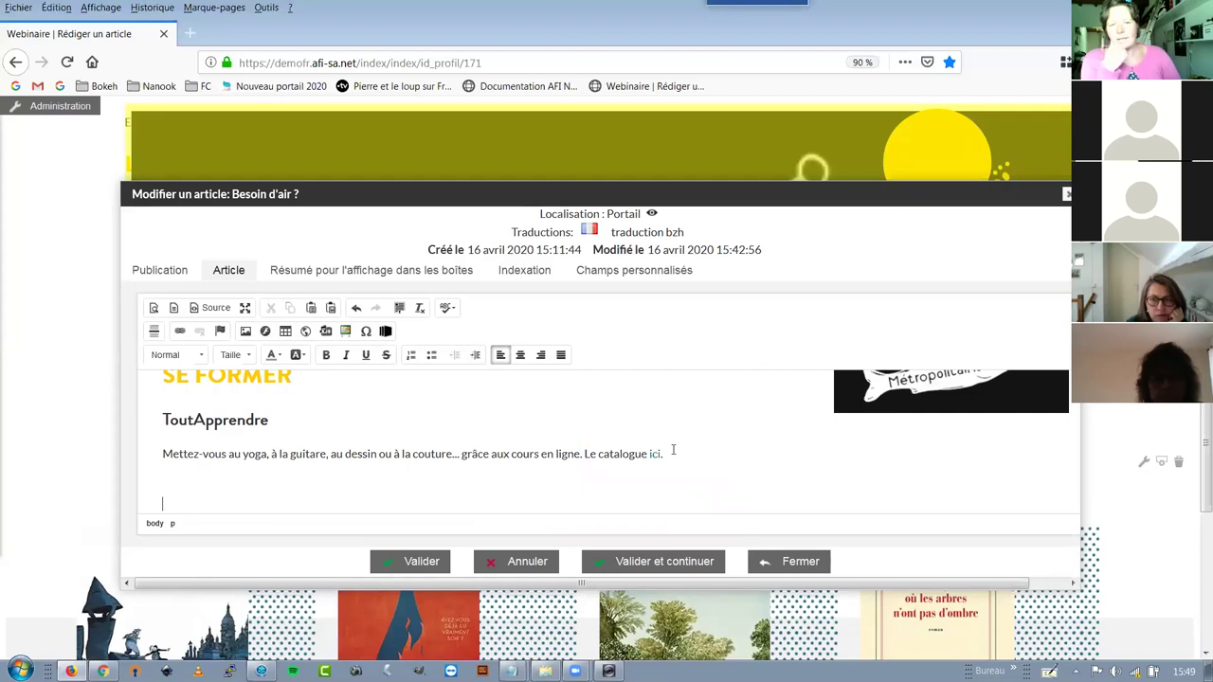
scroll(672, 450, "down", 1)
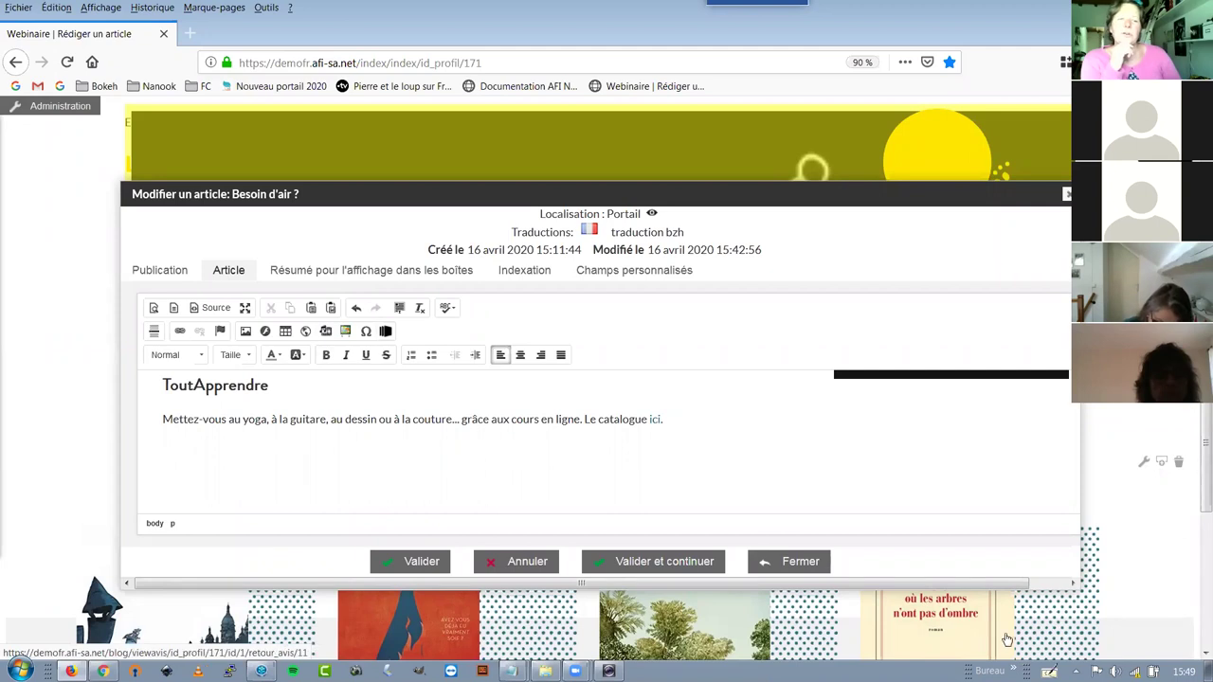
left_click(162, 469)
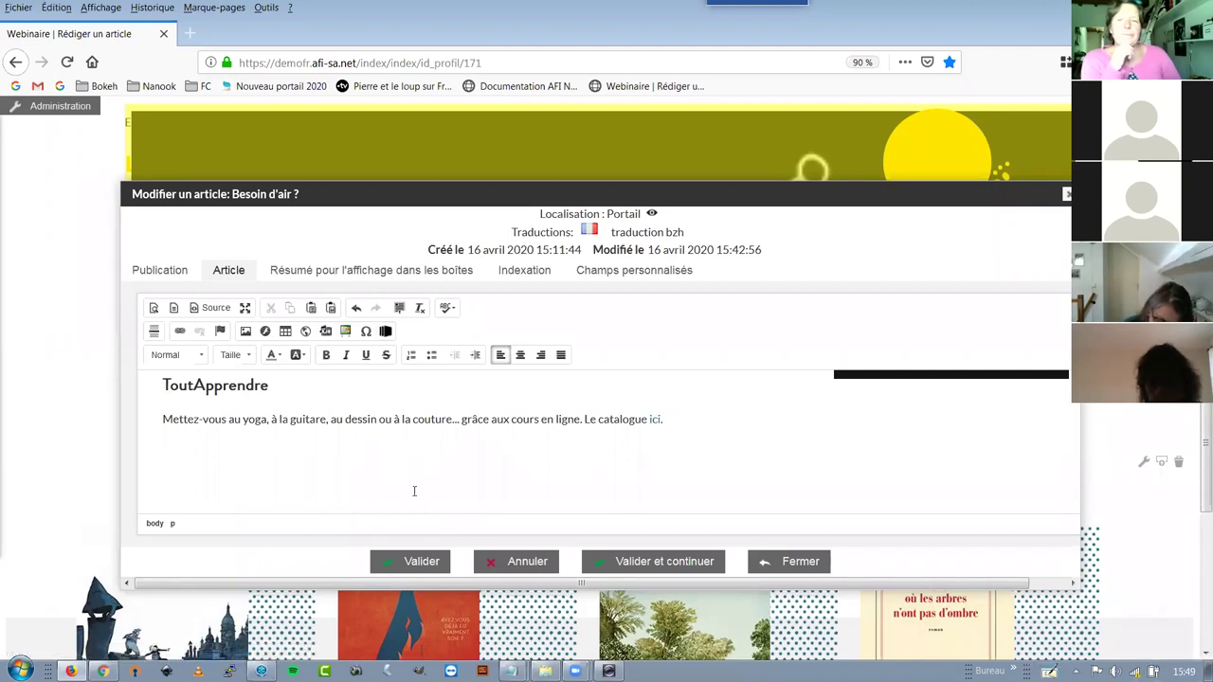
left_click(324, 271)
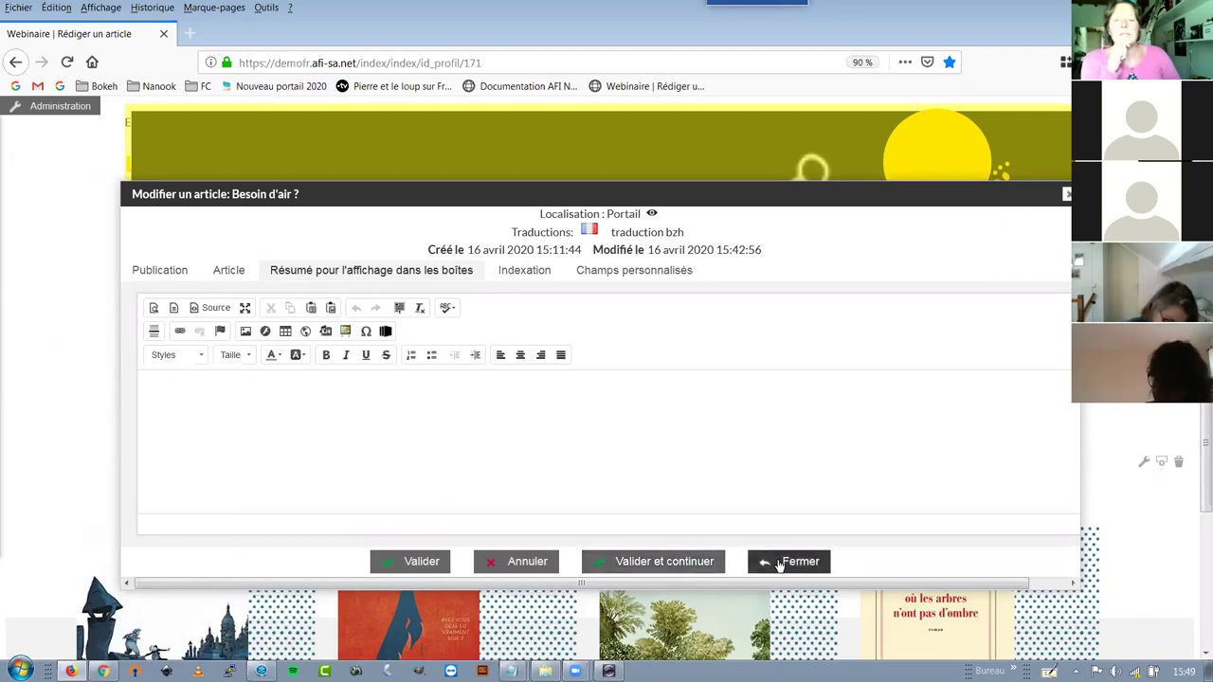
left_click(779, 567)
Discard the changes, move the carousel to its third slide and edit 'Nouveau ! Lire la presse en ligne !'
left_click(618, 338)
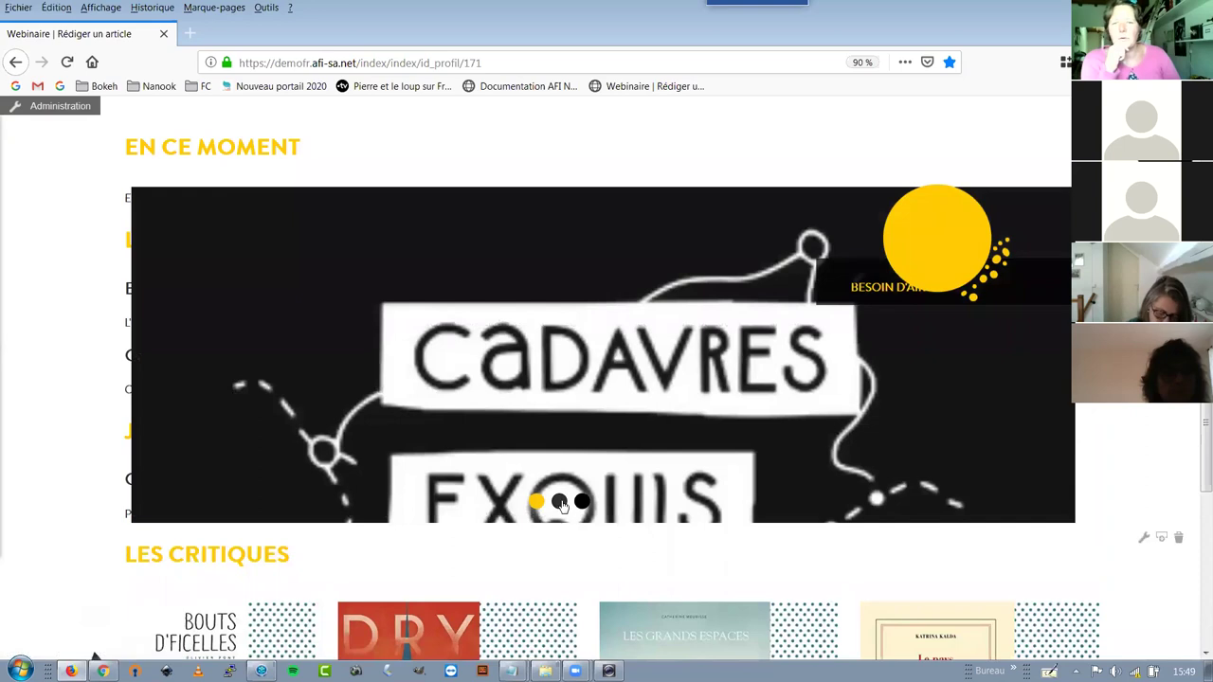
left_click(561, 503)
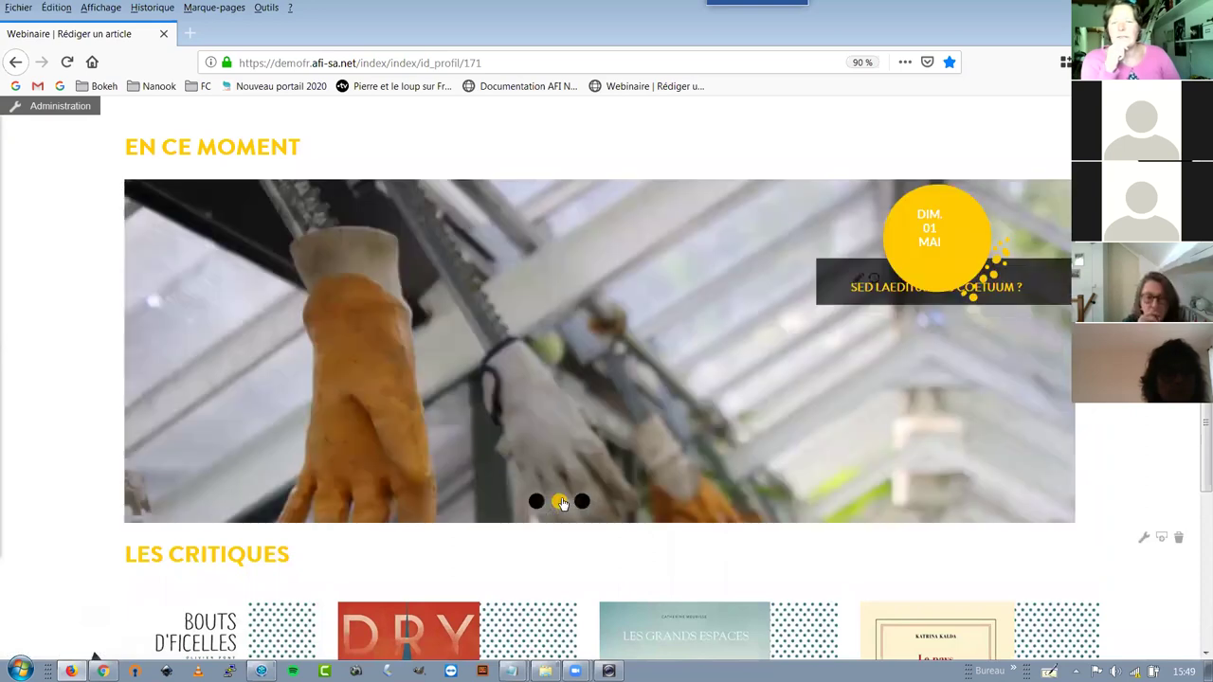
left_click(581, 503)
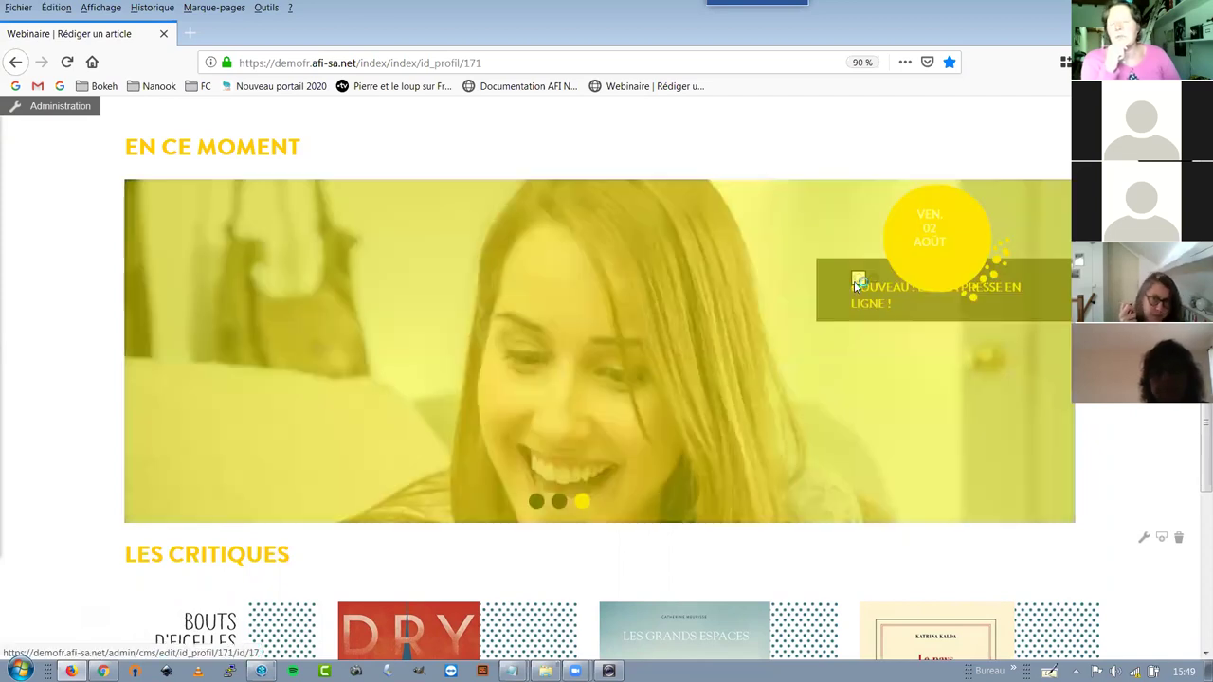
left_click(857, 282)
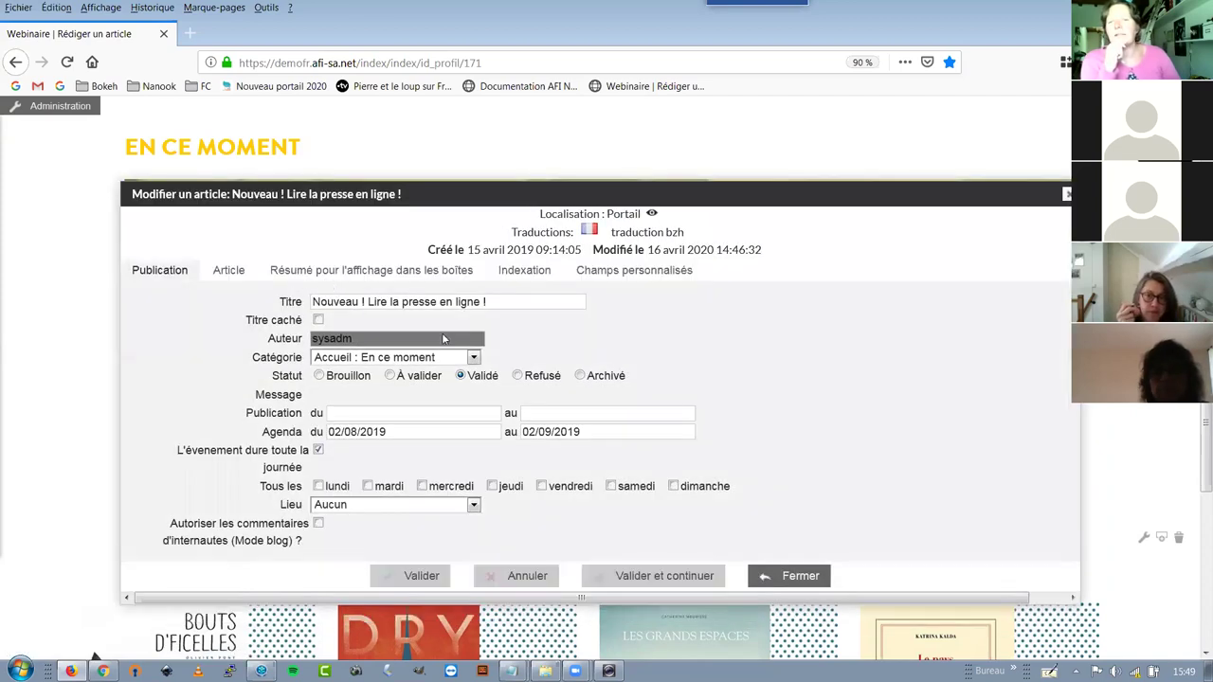
View the article's box summary and its Type d'animation and Public custom fields, then open a new tab
left_click(371, 270)
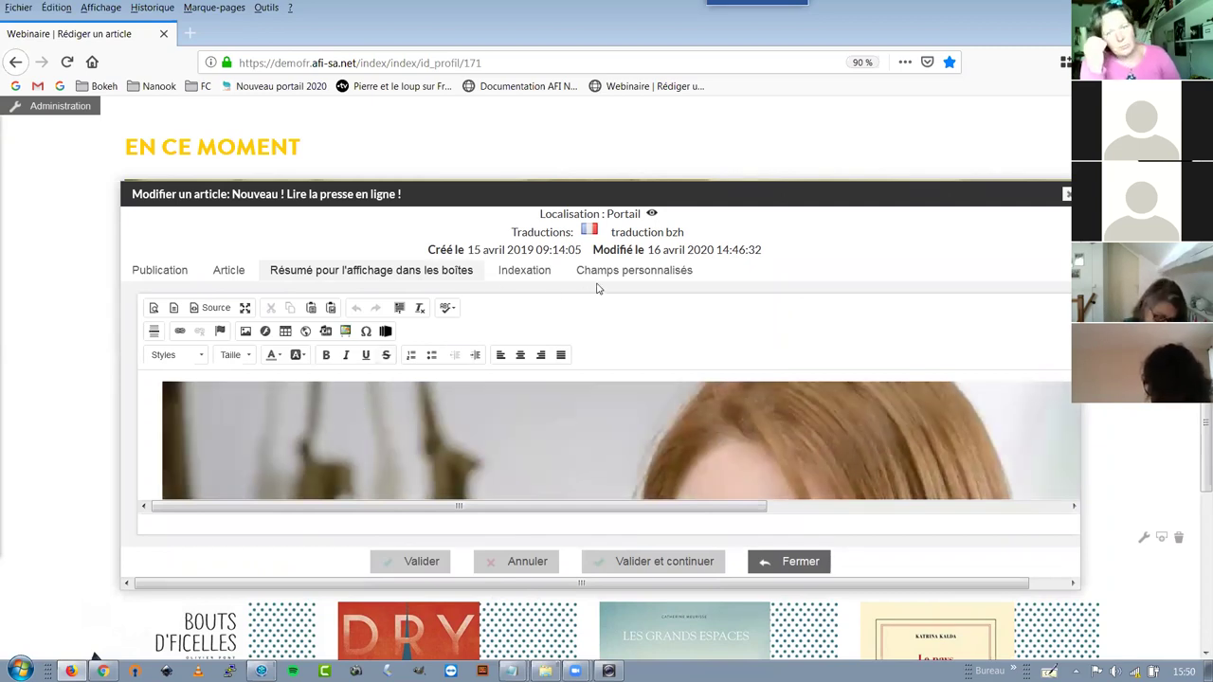
left_click(608, 273)
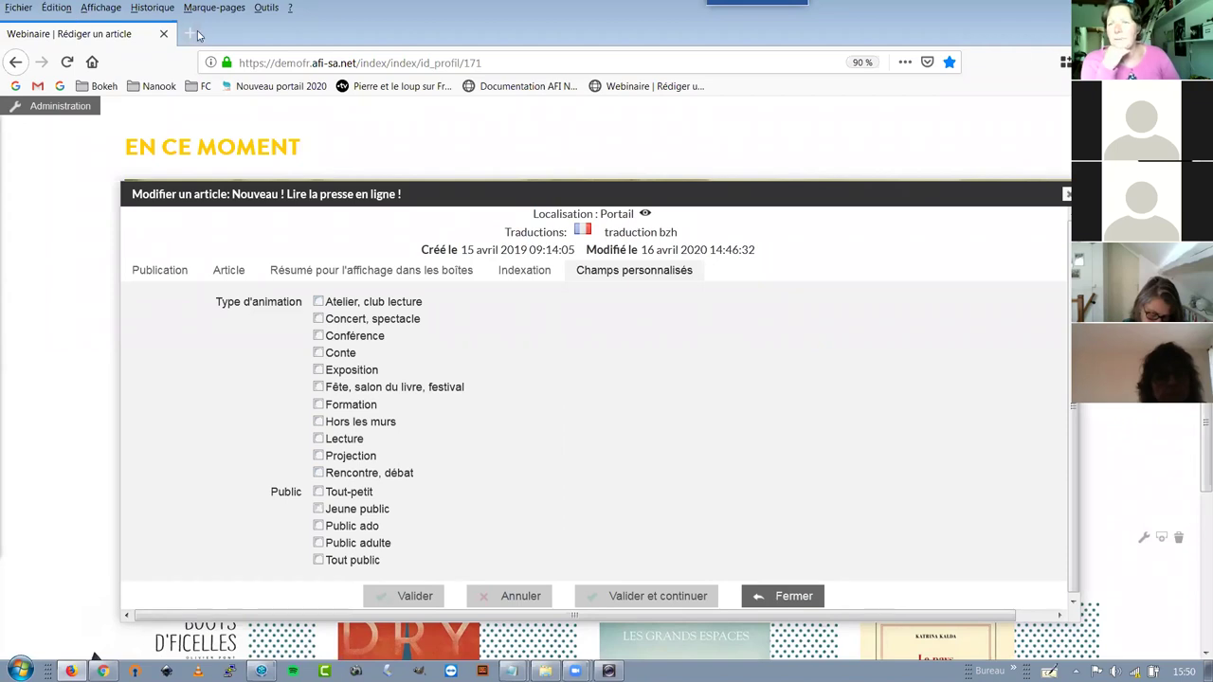
left_click(190, 34)
Load the Agglo2b libraries agenda site from the Bokeh bookmarks folder
left_click(106, 87)
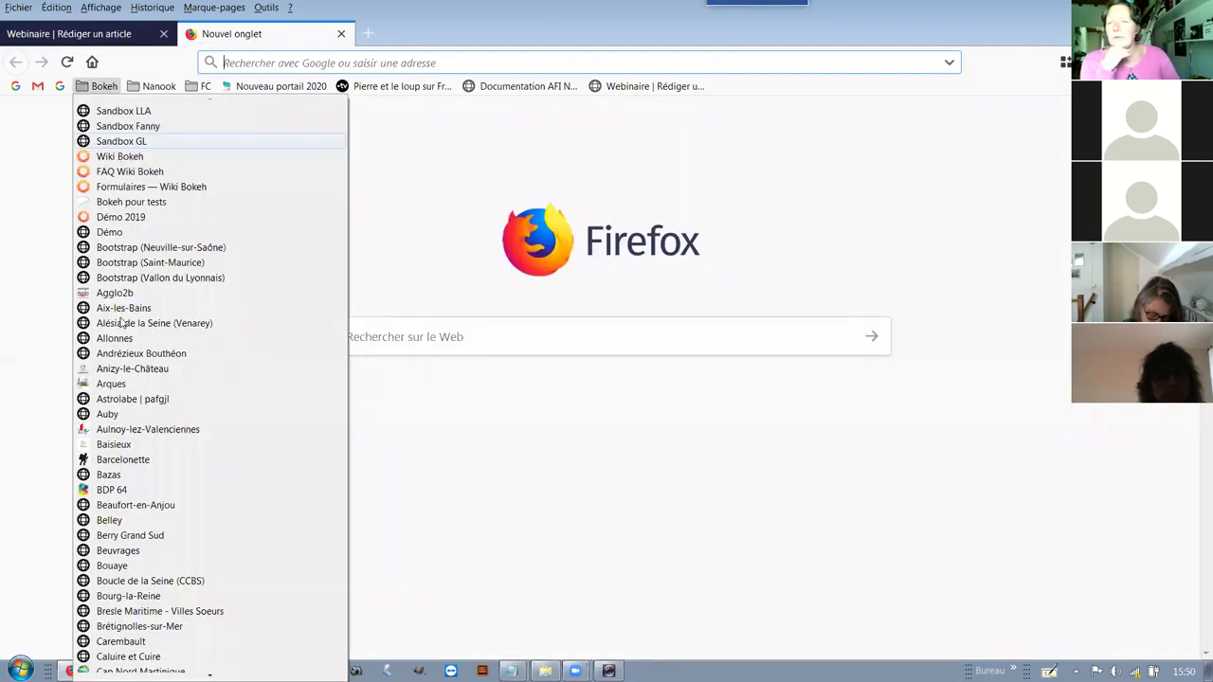
key("Return")
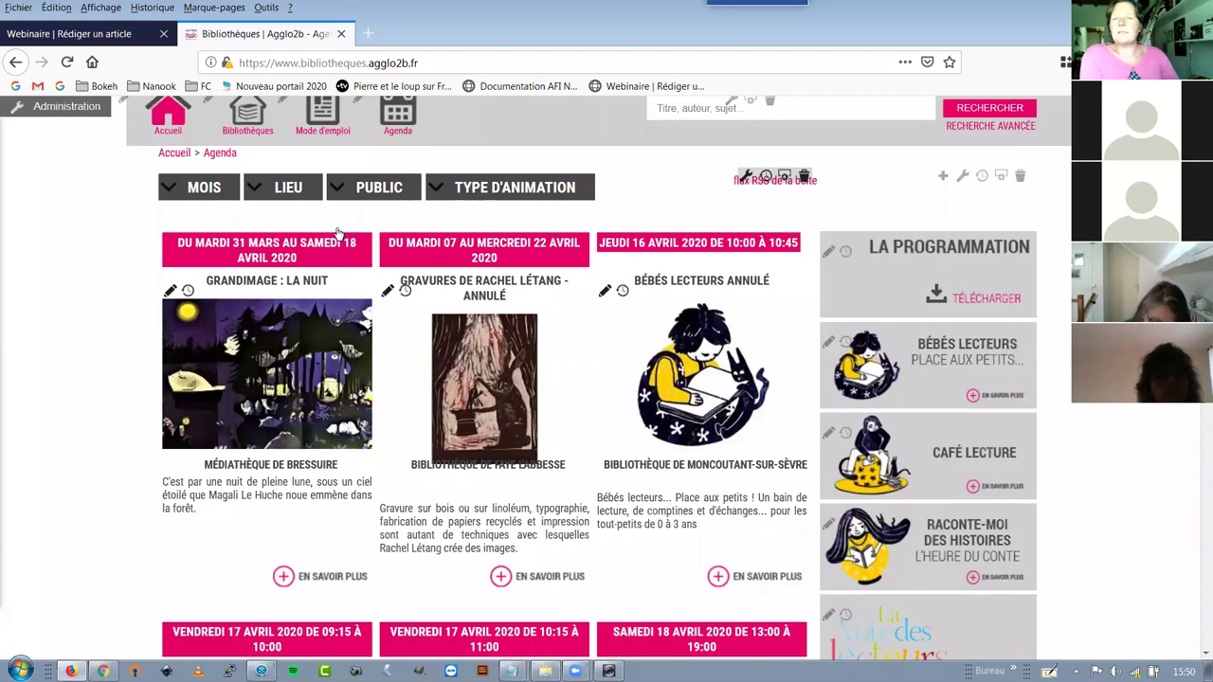
Filter the Agglo2b agenda to Jeune public Conte events, then go back to the Bokeh article tab
left_click(337, 188)
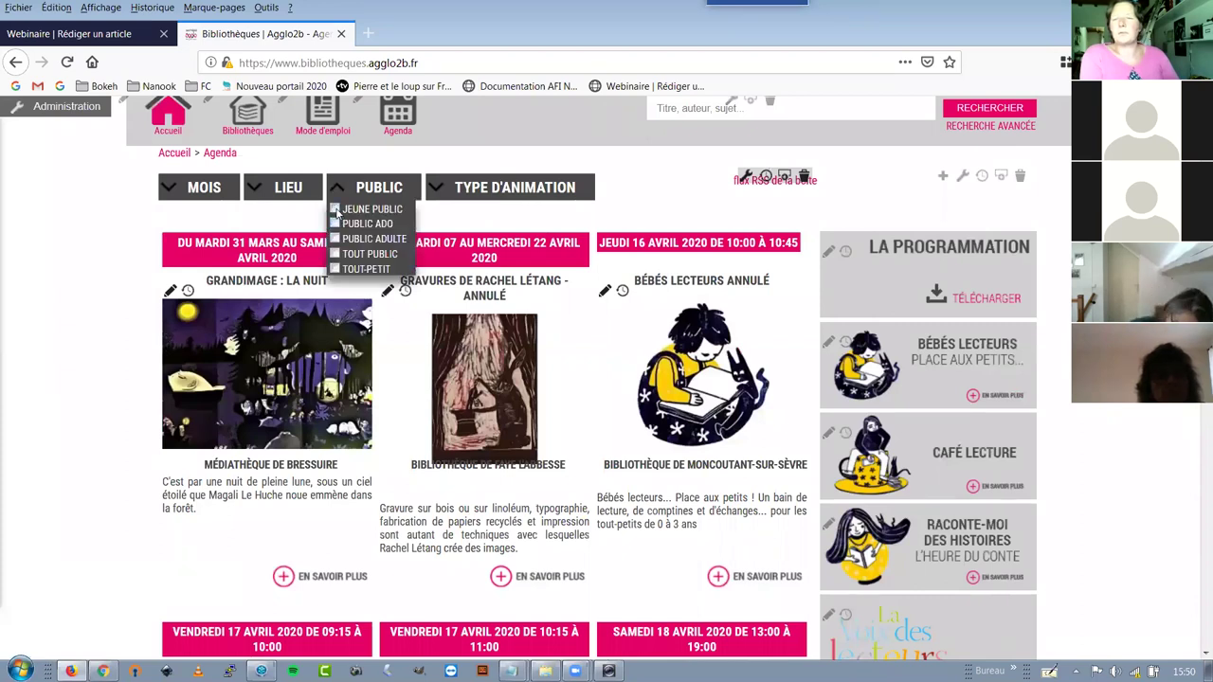
left_click(476, 194)
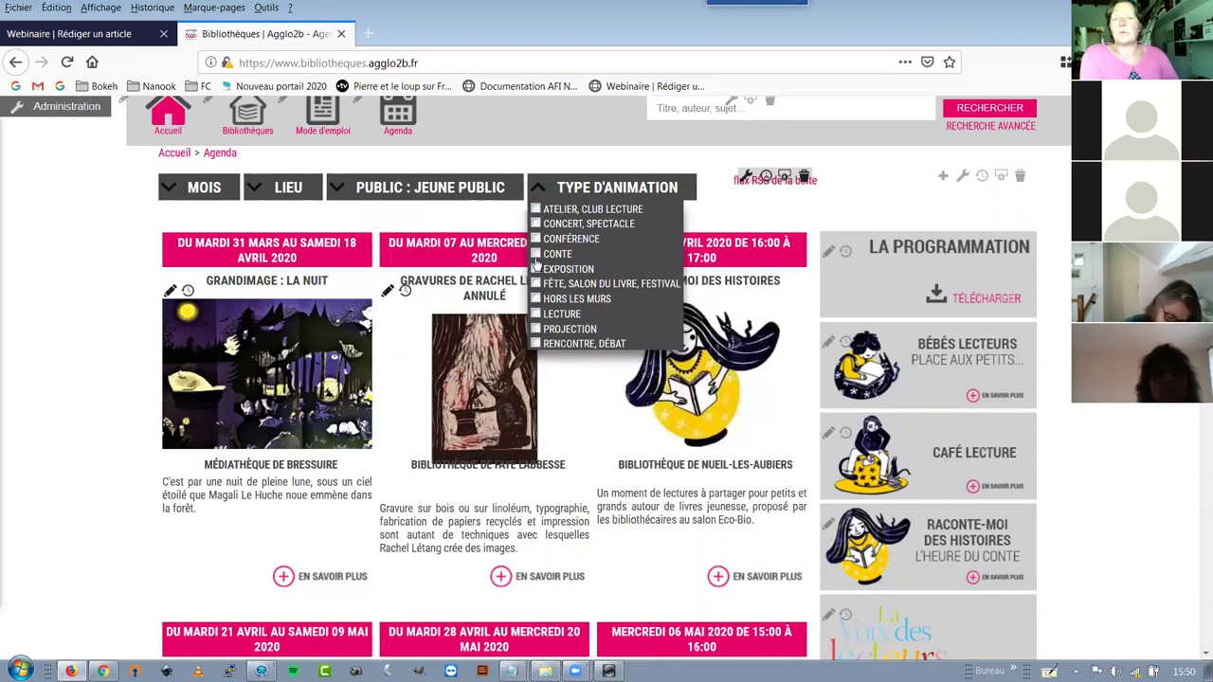
left_click(536, 256)
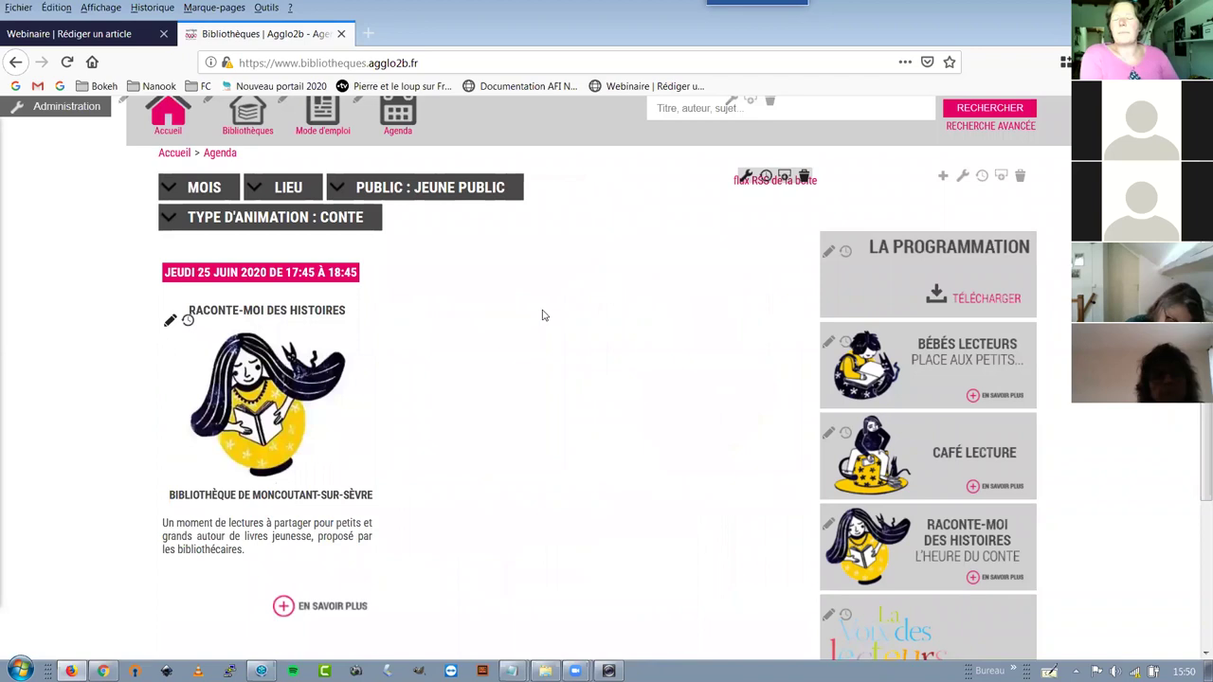
scroll(461, 352, "down", 3)
scroll(347, 425, "up", 3)
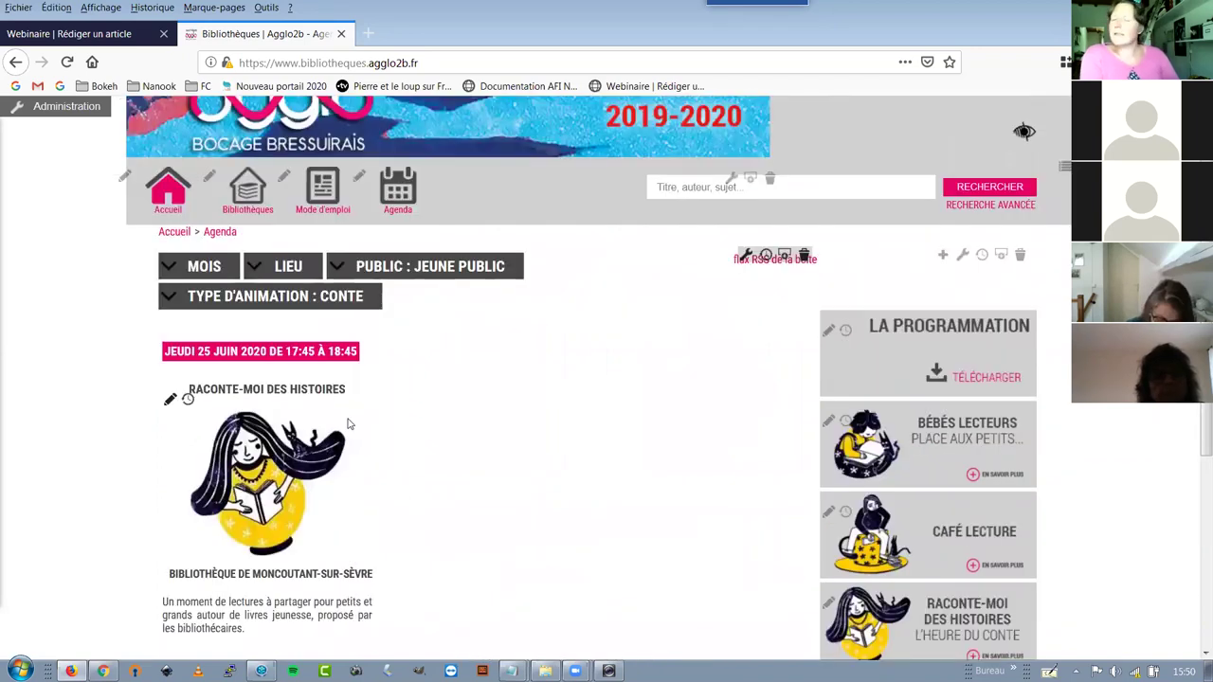
scroll(348, 423, "down", 1)
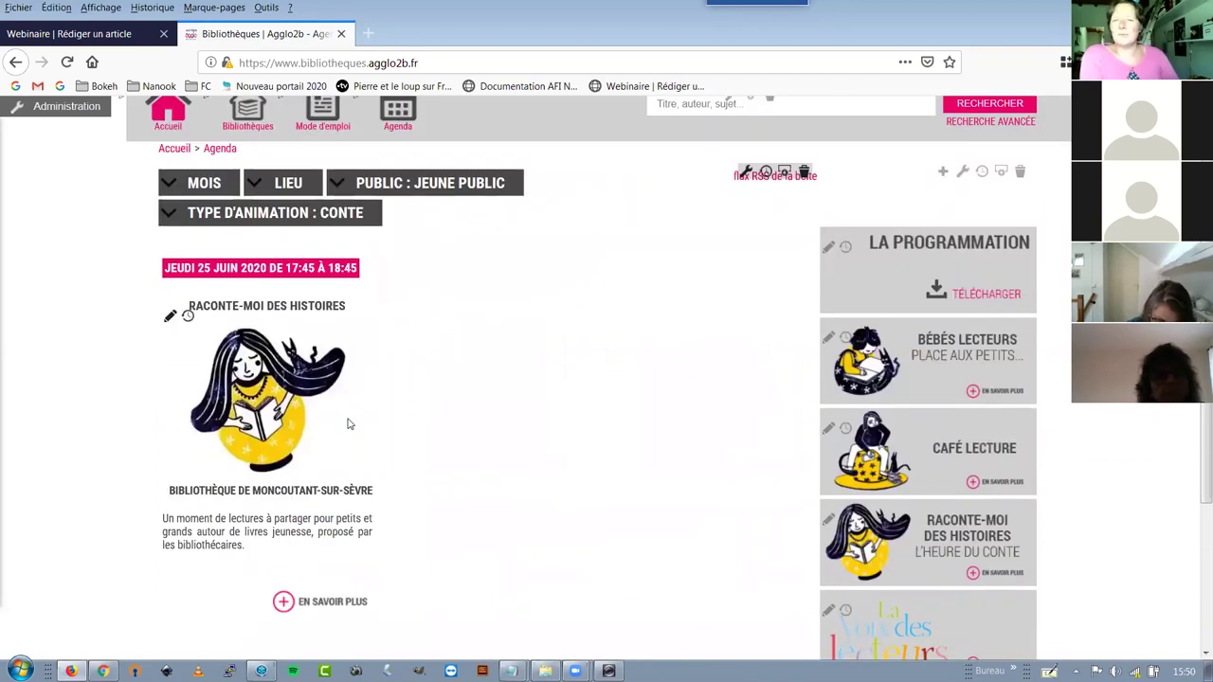
left_click(90, 34)
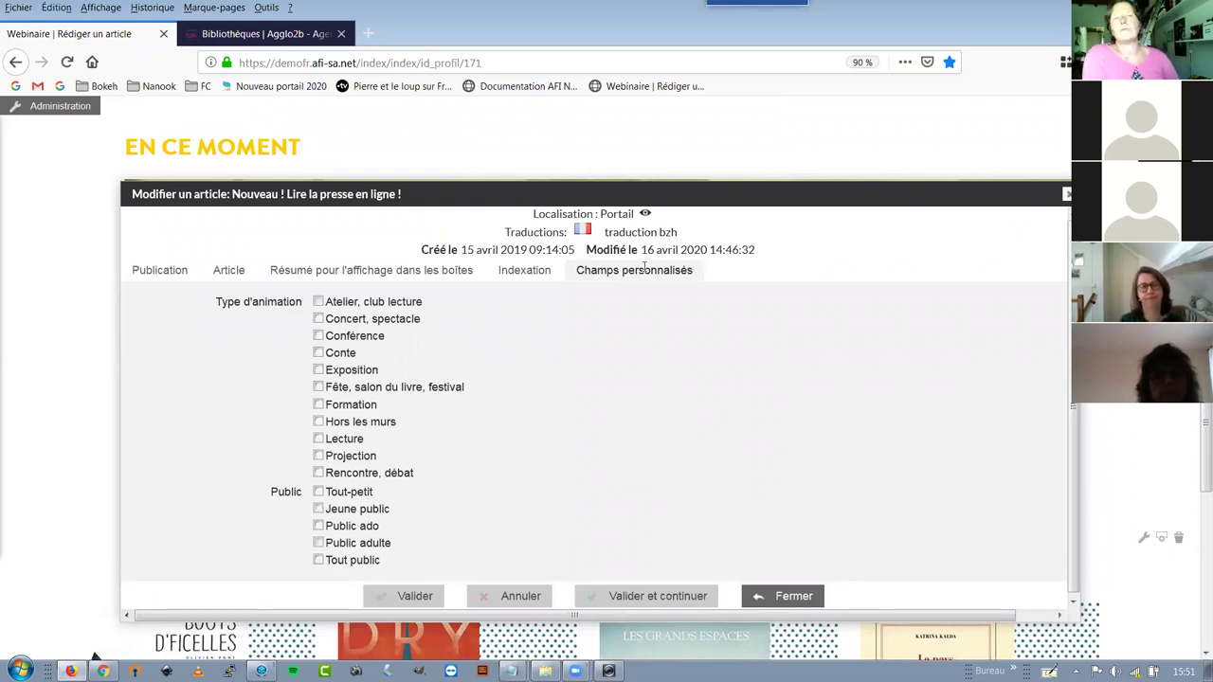
Dismiss the PrintScreen panel at the top of the screen
mouse_move(749, 6)
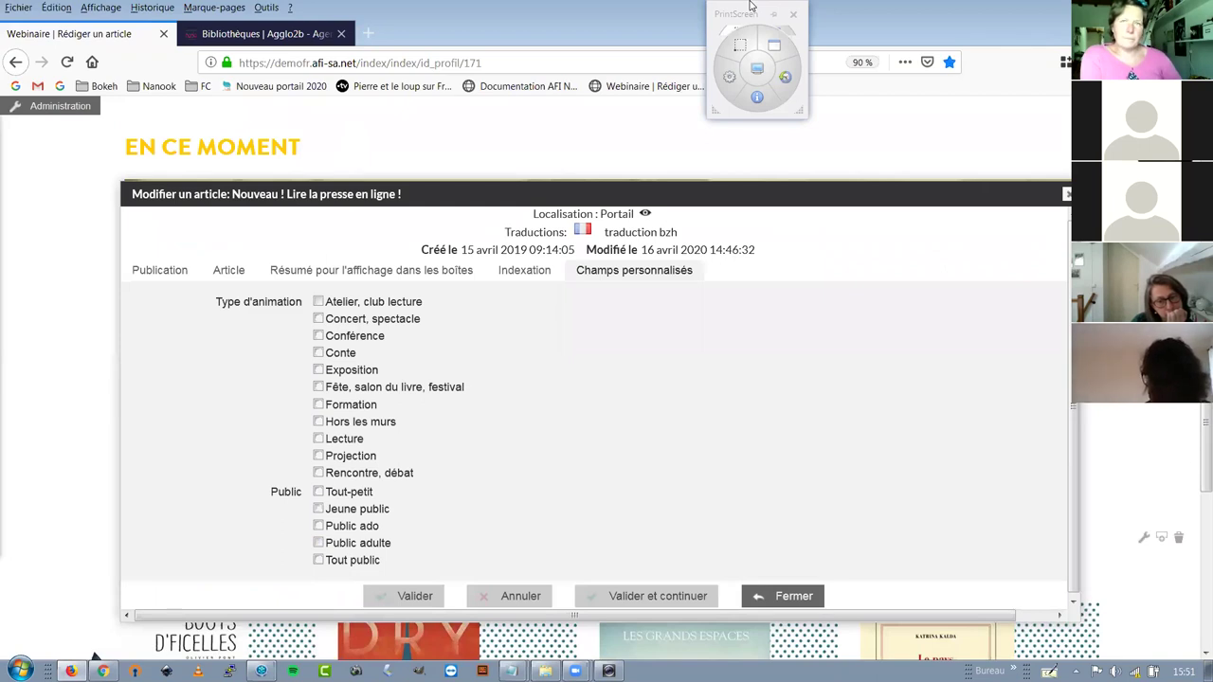
left_click(770, 16)
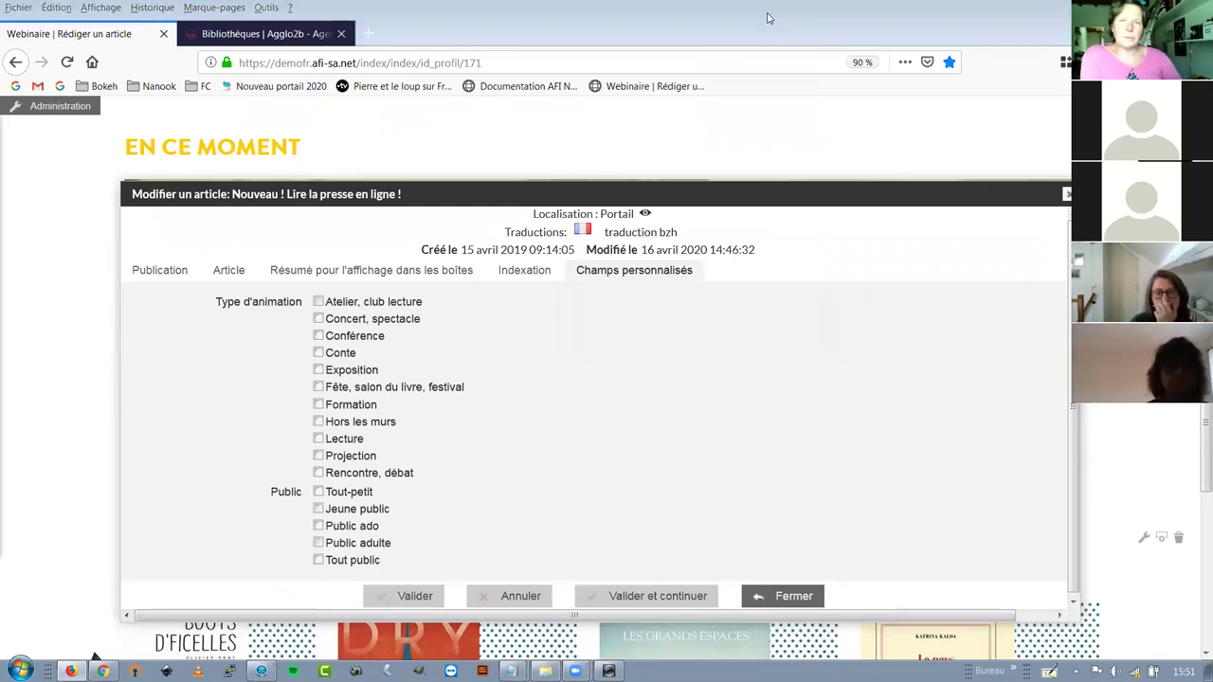
Close the article edit window and the Agglo2b tab, then scroll back to the En ce moment carousel
key("Escape")
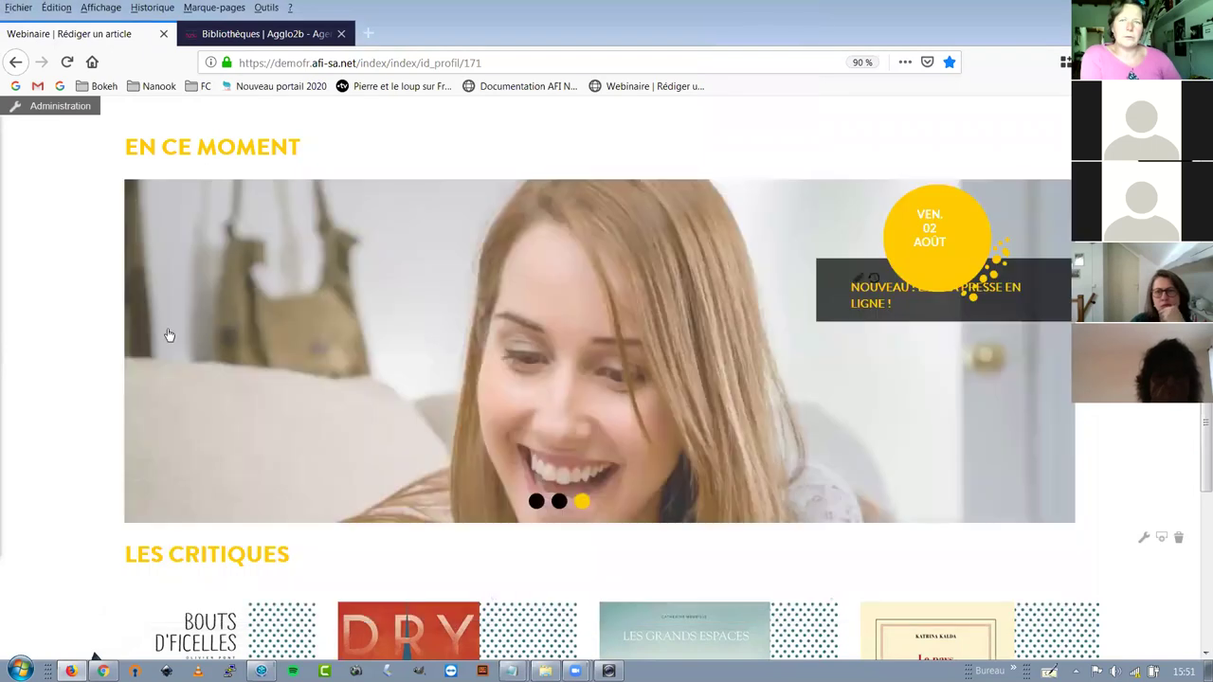
scroll(53, 284, "down", 1)
scroll(54, 285, "up", 3)
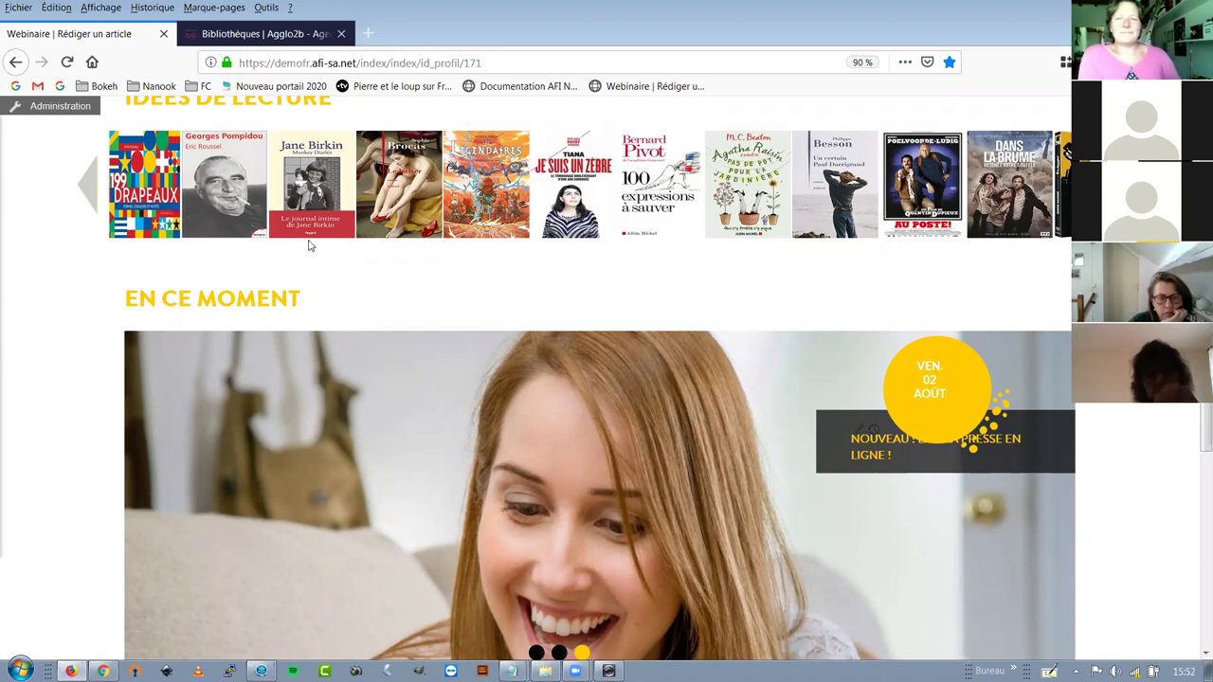
left_click(339, 33)
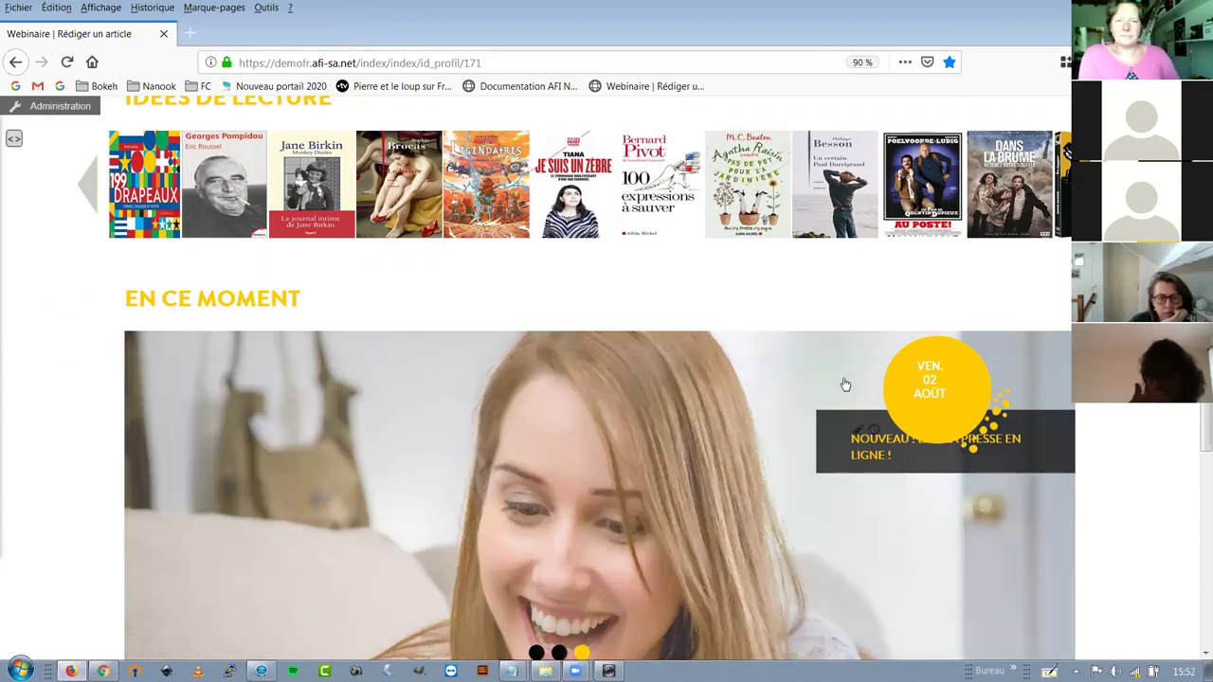
scroll(851, 500, "up", 2)
scroll(851, 500, "up", 1)
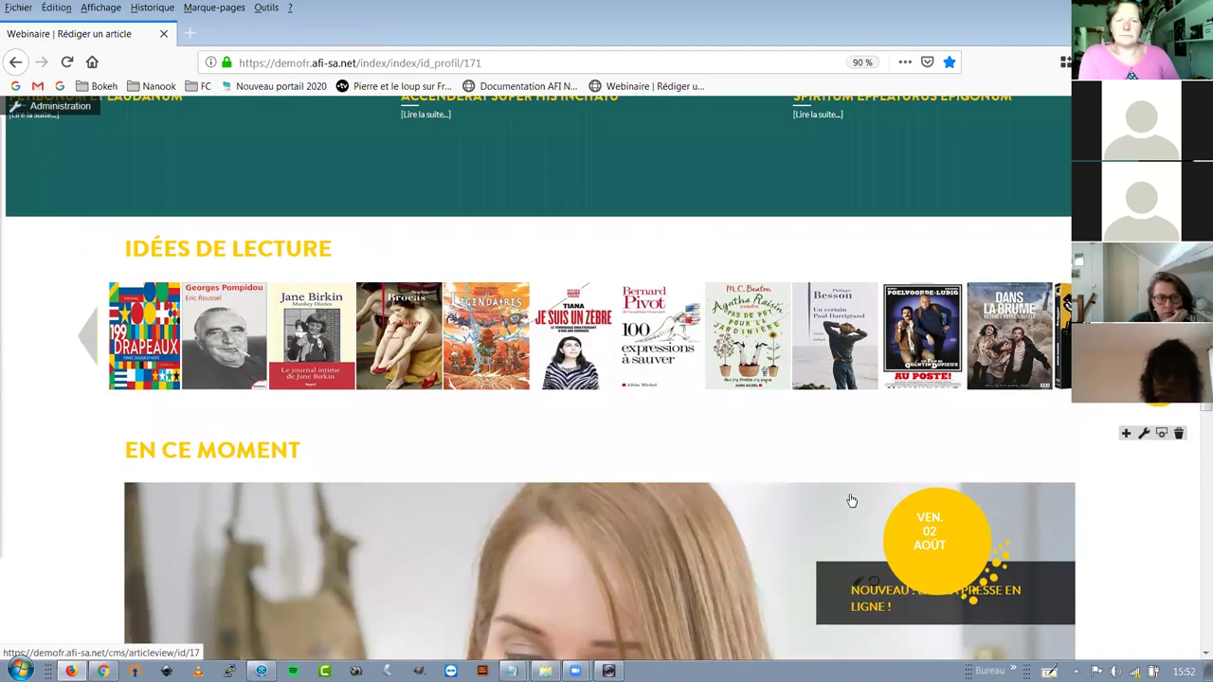
scroll(851, 500, "down", 6)
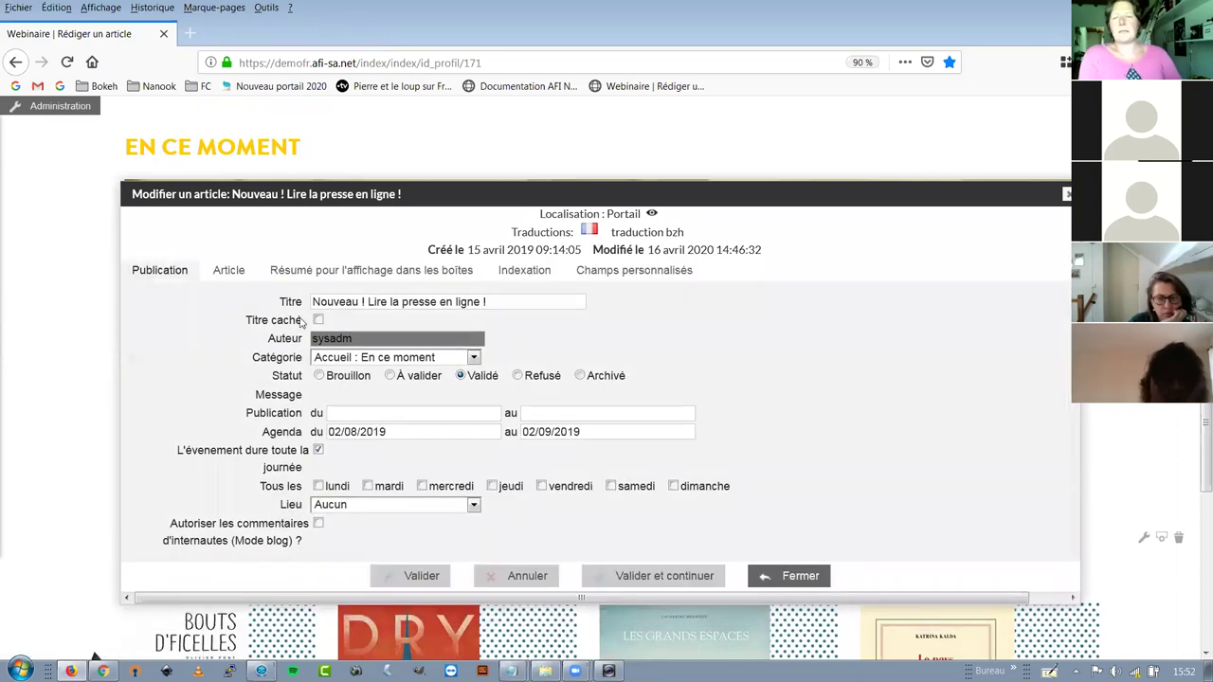
Insert a 3-row, 2-column table below the LeKiosk image with width:100% and border size 2
left_click(240, 274)
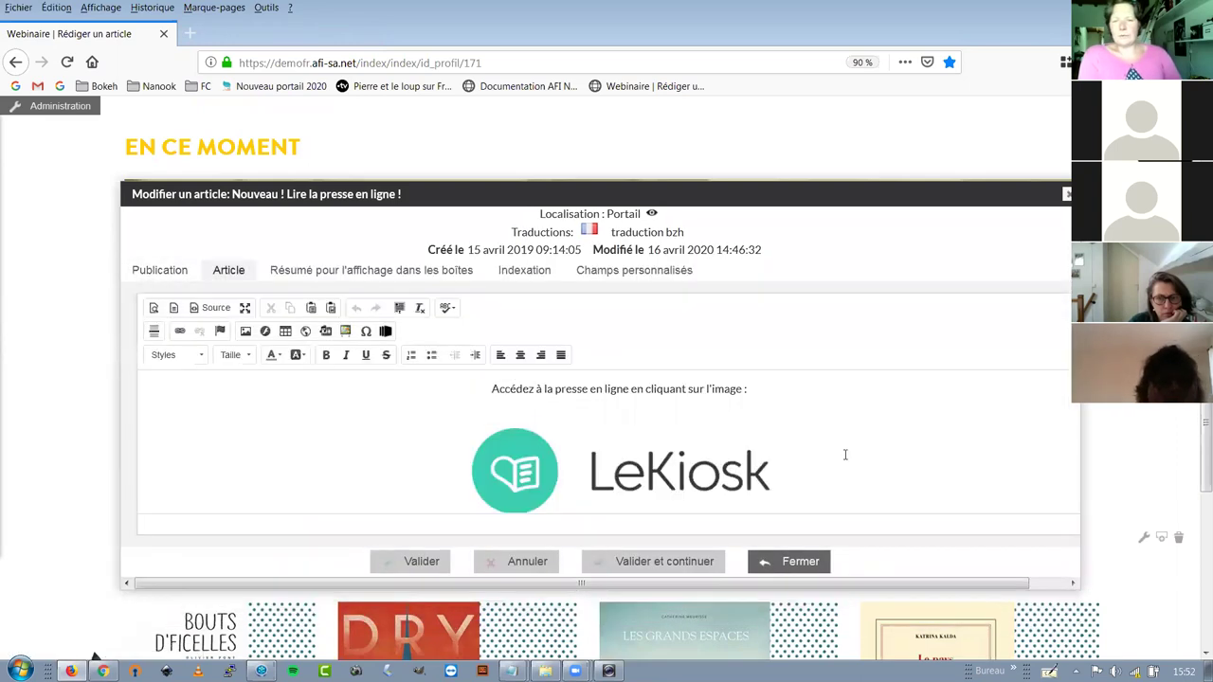
left_click(802, 450)
key("Return")
left_click(285, 330)
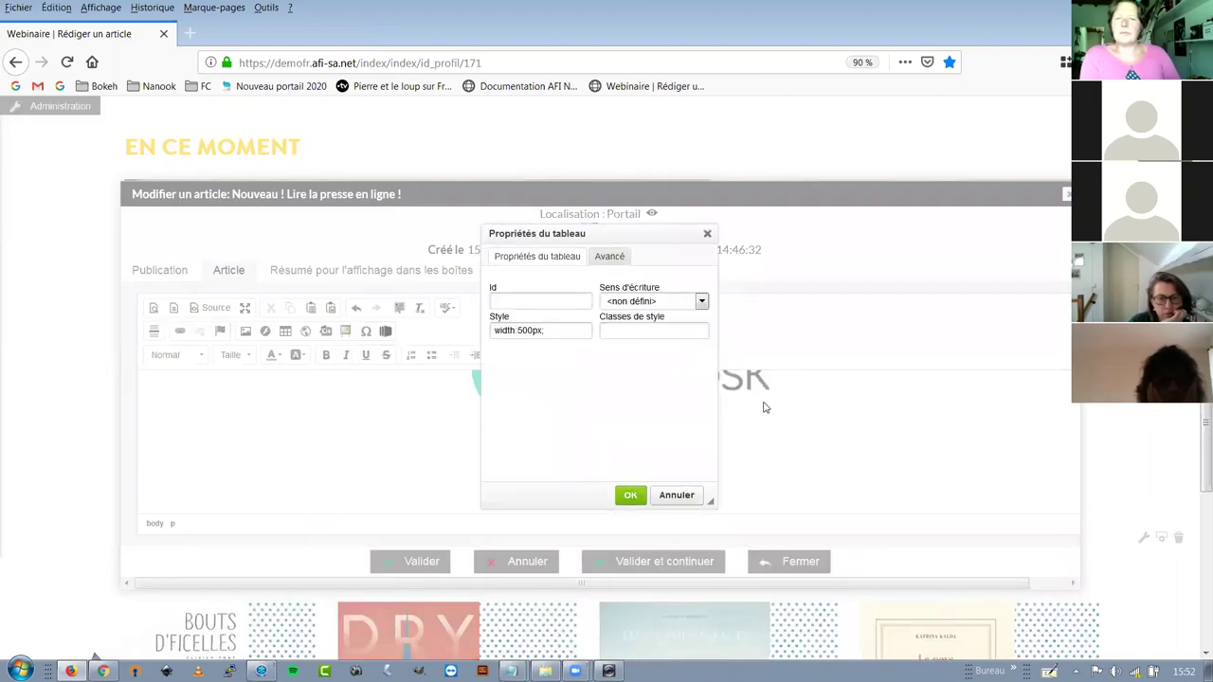
left_click_drag(519, 330, 565, 330)
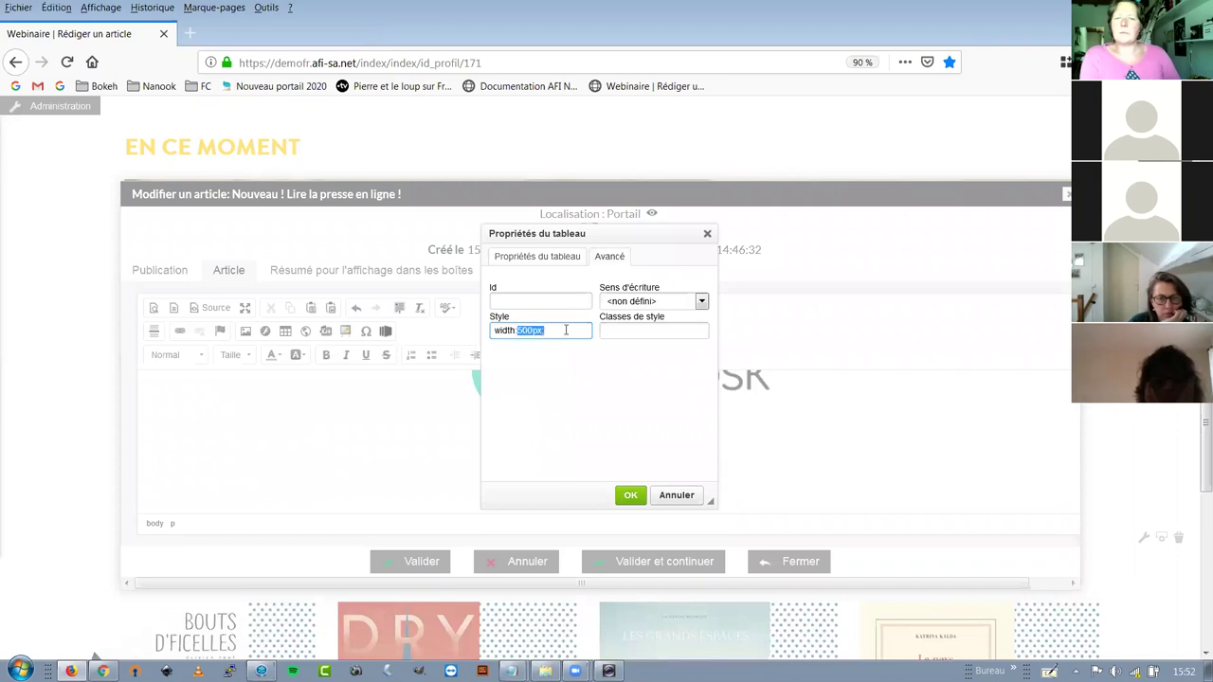
type("10")
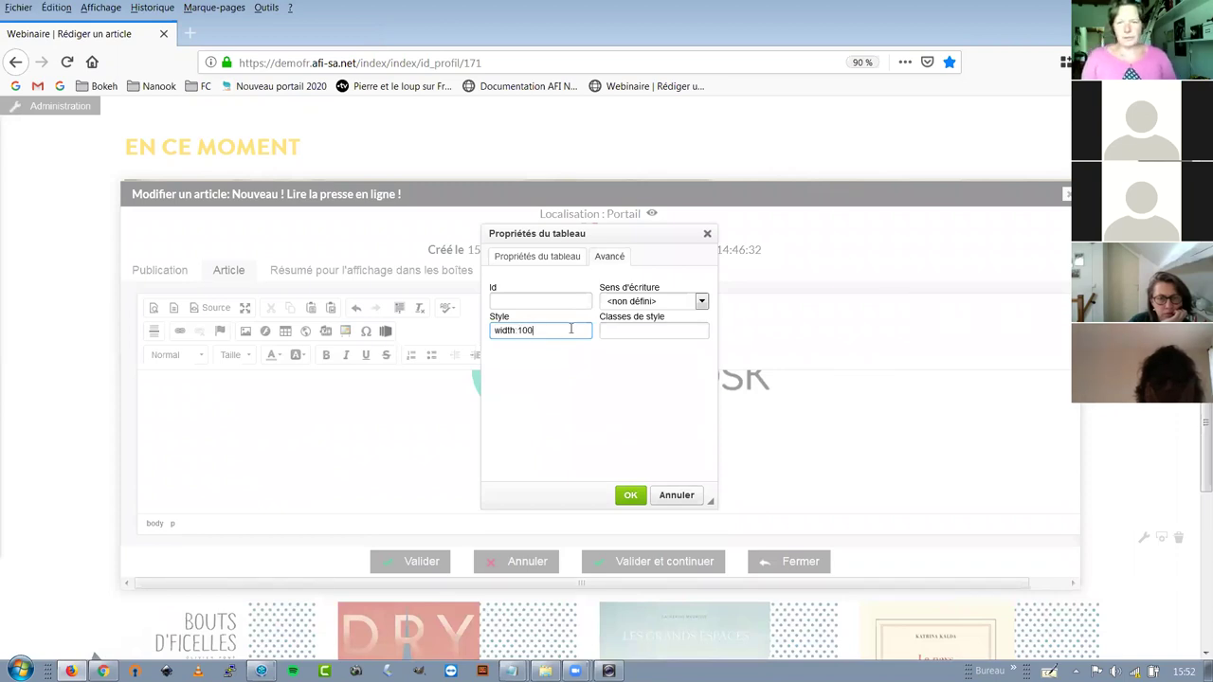
type("0%")
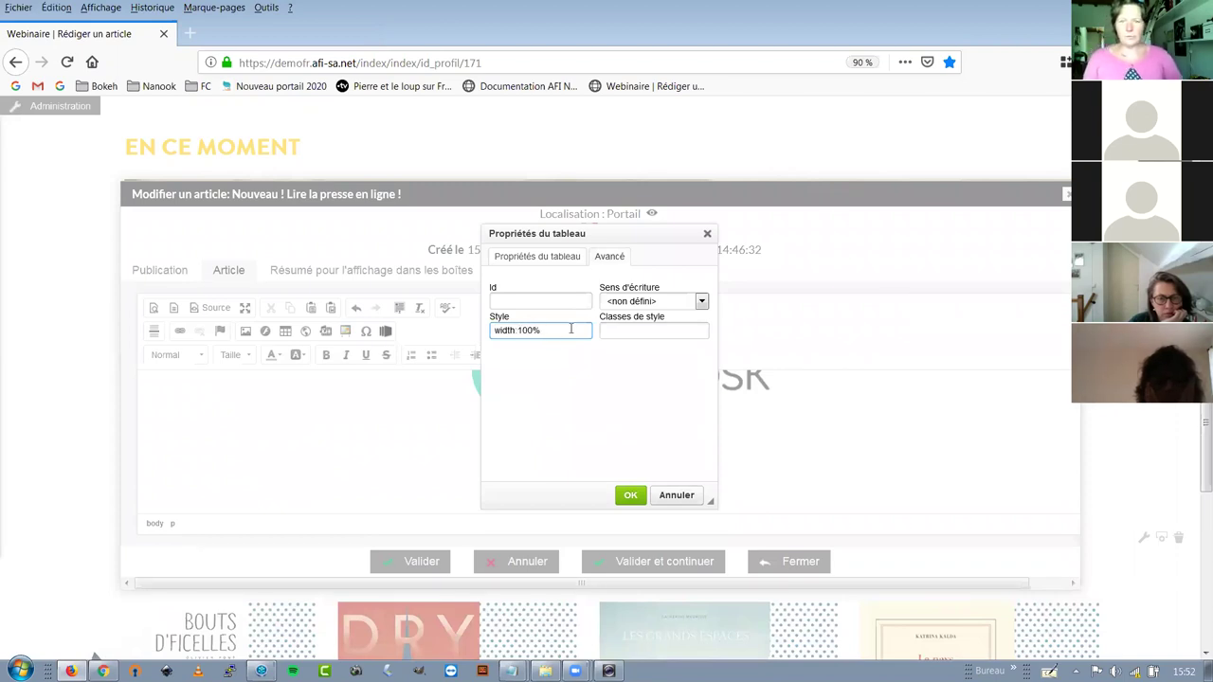
left_click(541, 260)
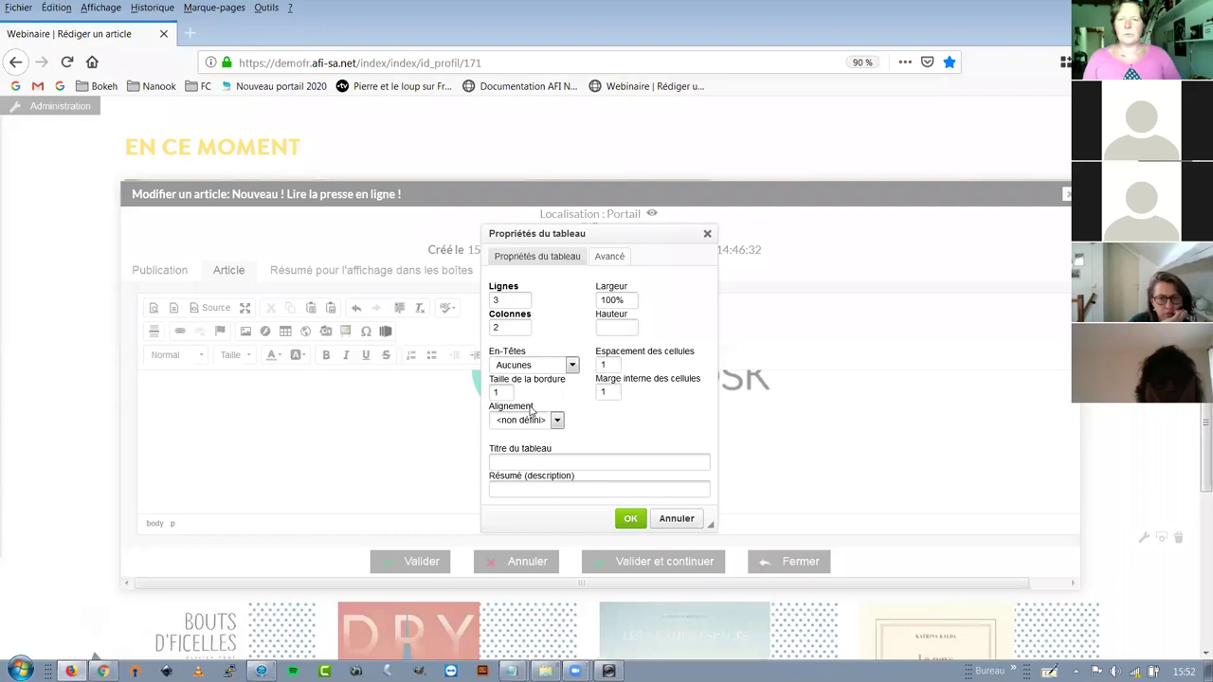
double_click(501, 392)
type("2")
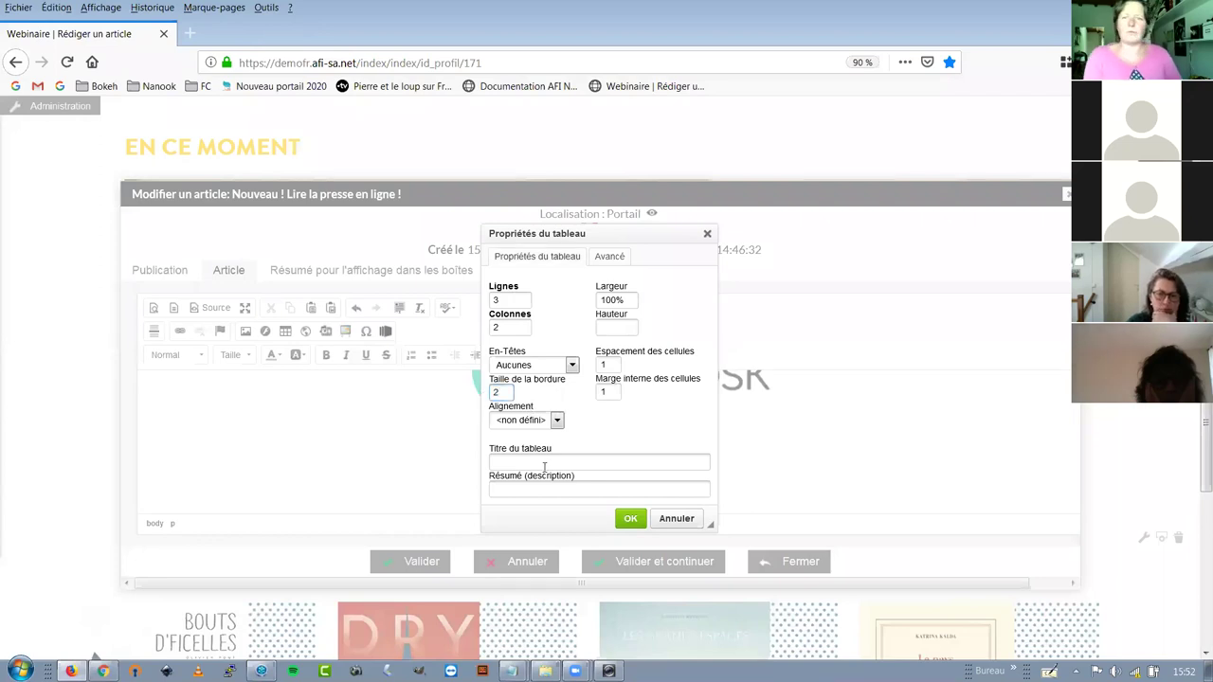
left_click(632, 518)
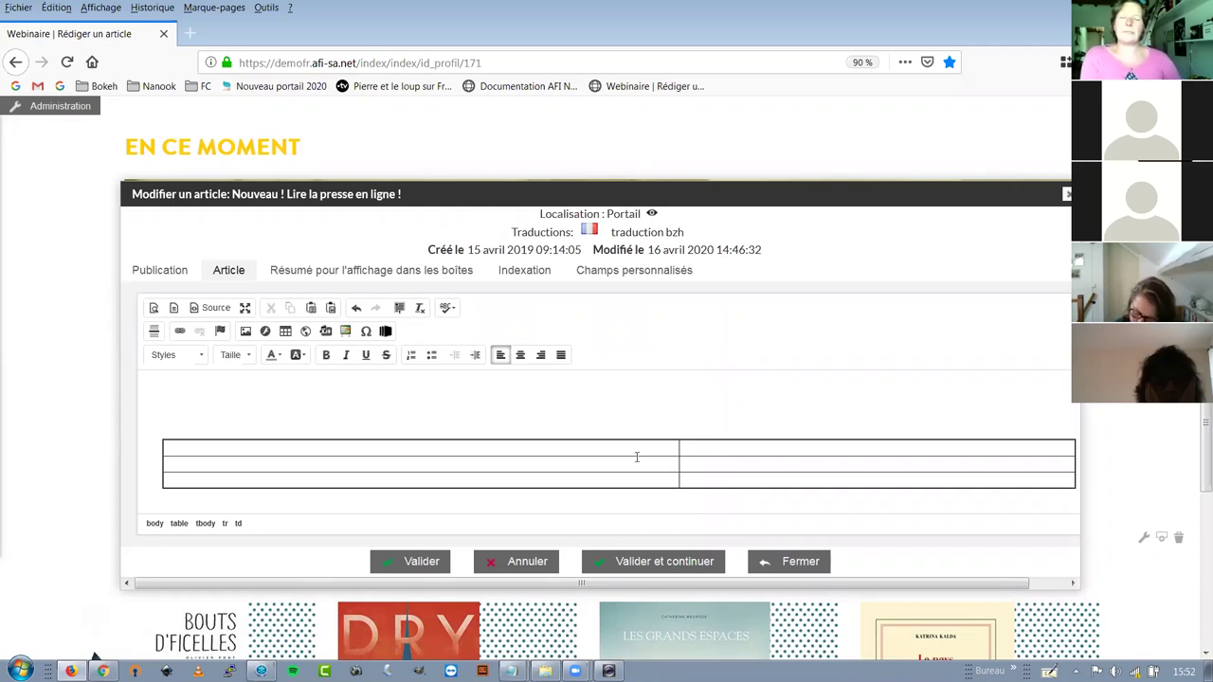
Close the article editor without saving, discarding the newly inserted table
left_click(730, 412)
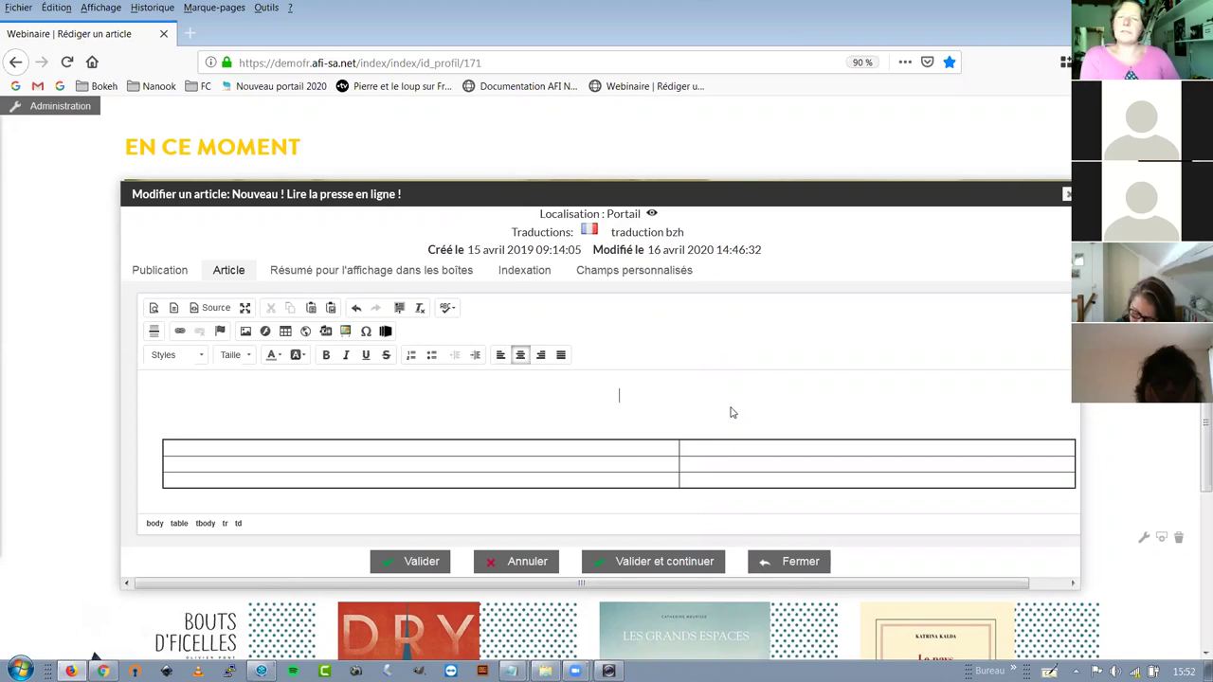
left_click(688, 455)
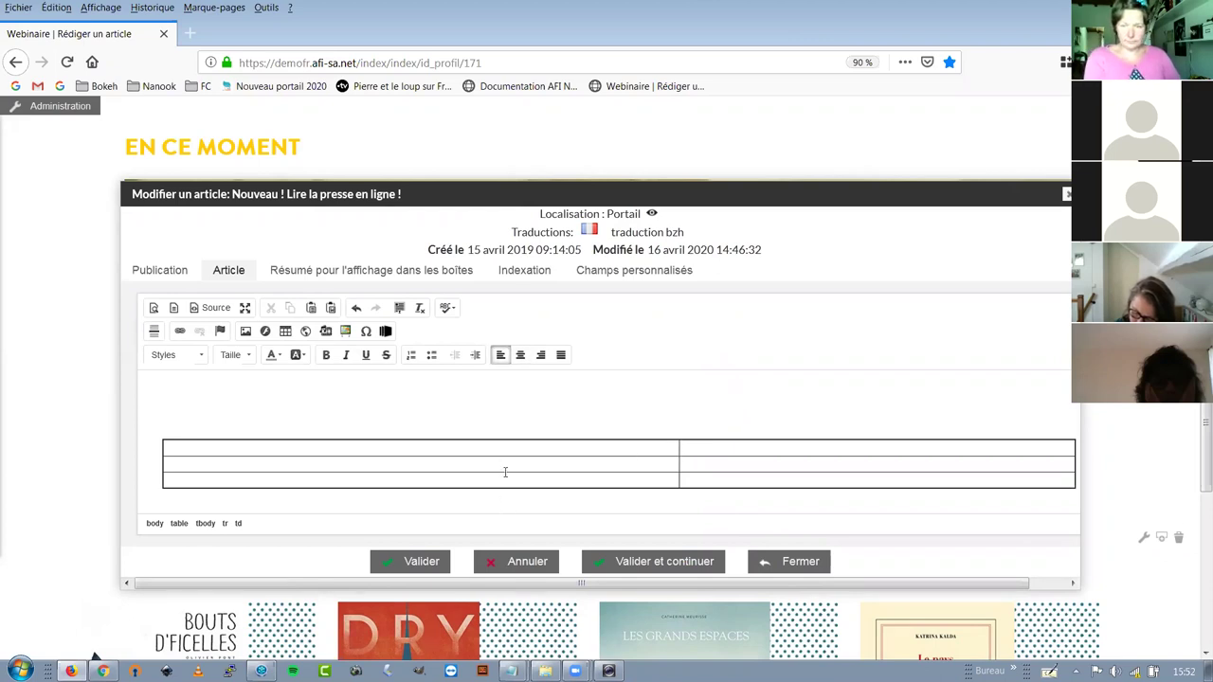
left_click(501, 416)
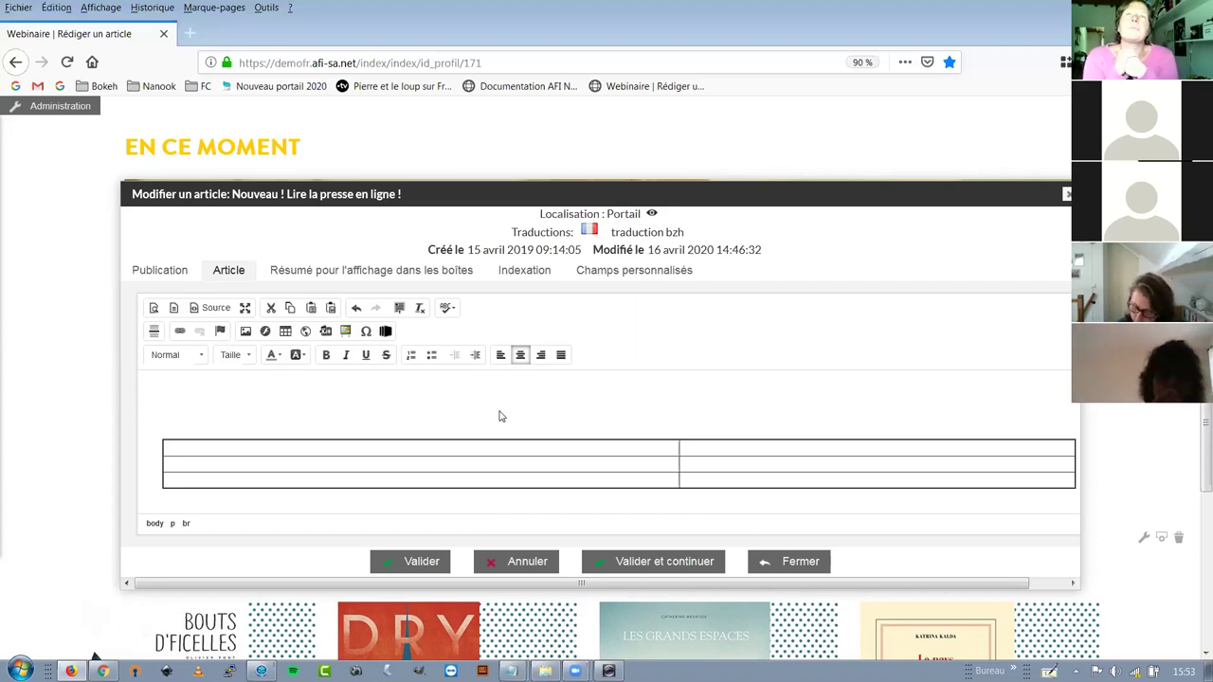
left_click(801, 565)
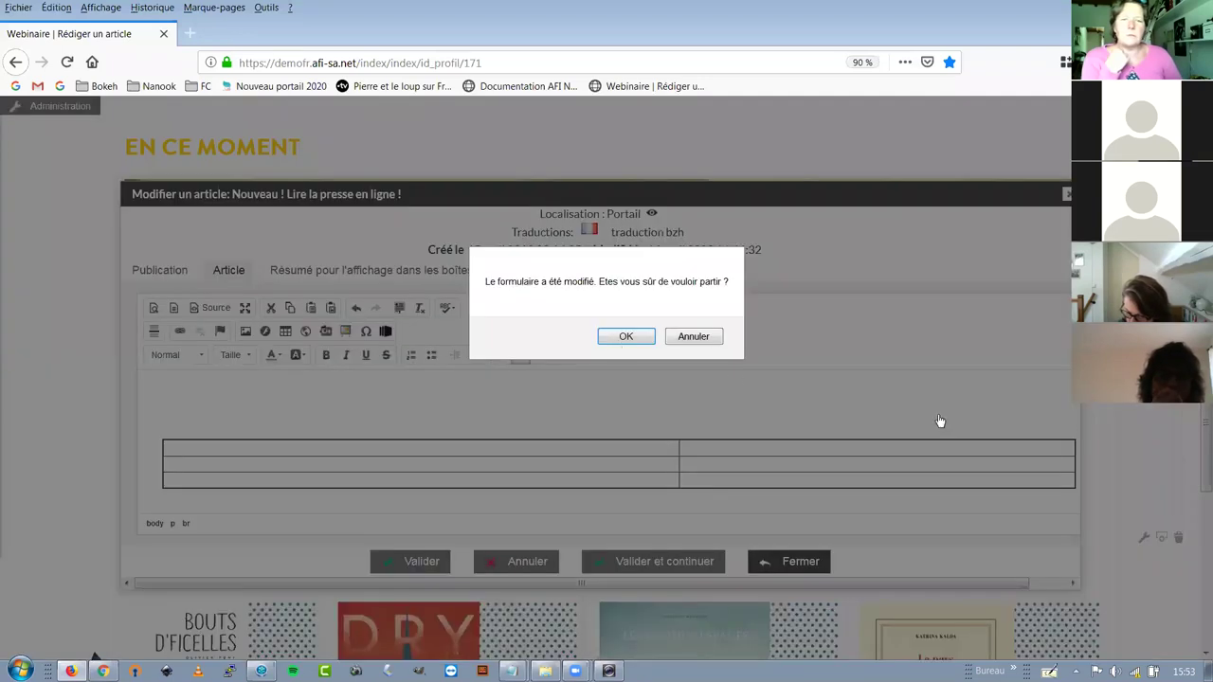
key("Return")
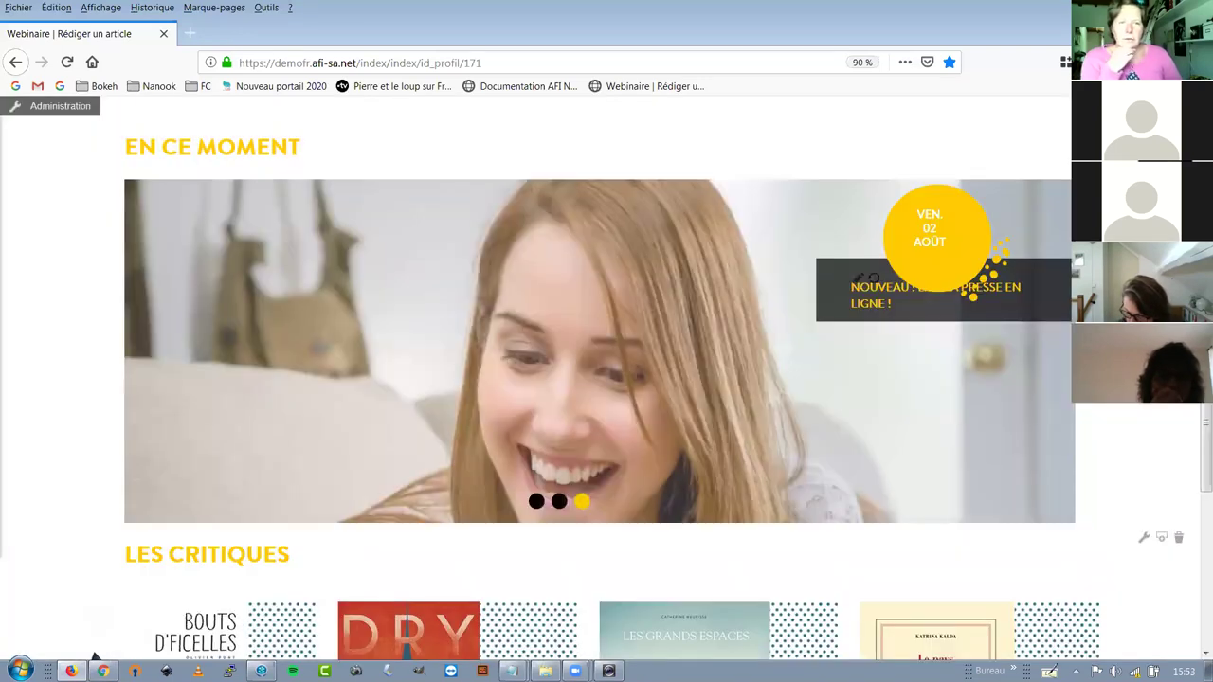
Close the Boite articles settings for the EN CE MOMENT carousel, fed from Accueil : En ce moment
scroll(95, 657, "up", 1)
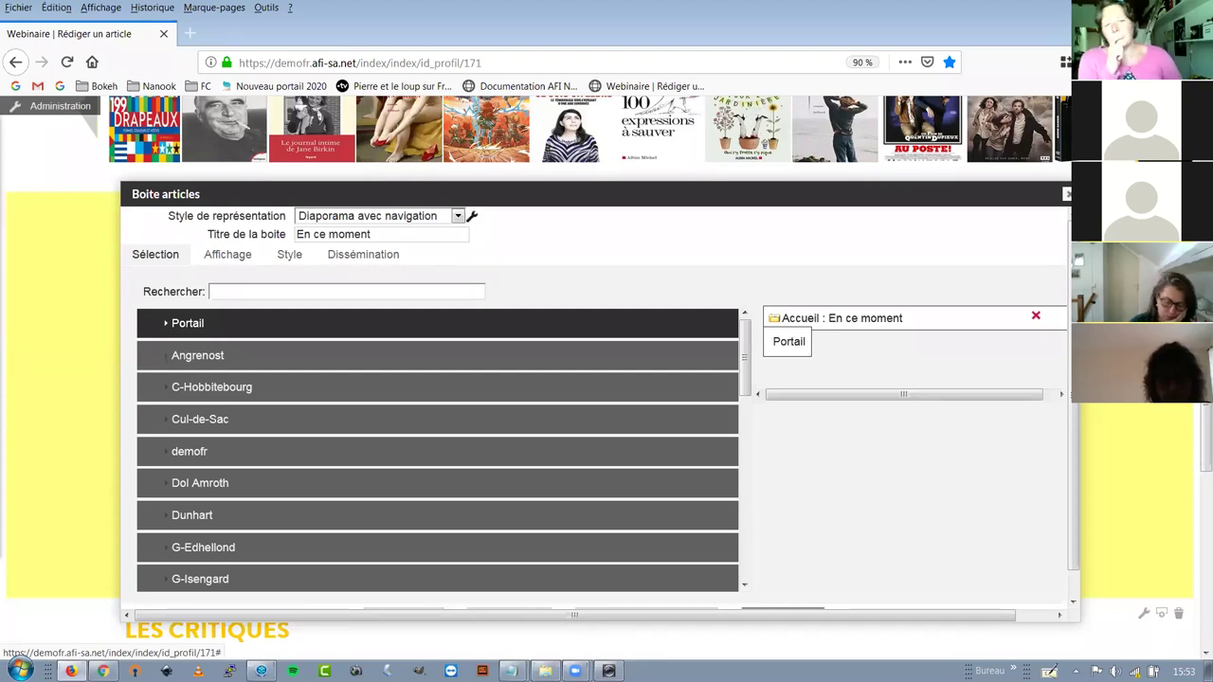
left_click(1065, 194)
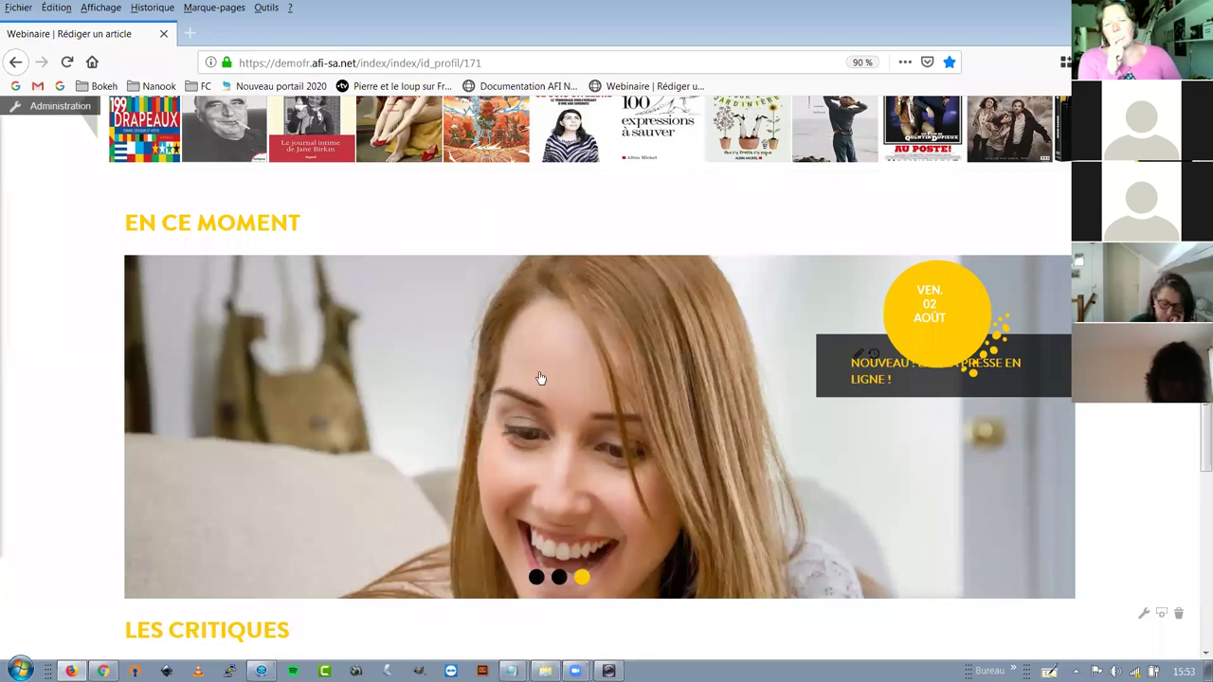
scroll(815, 317, "down", 1)
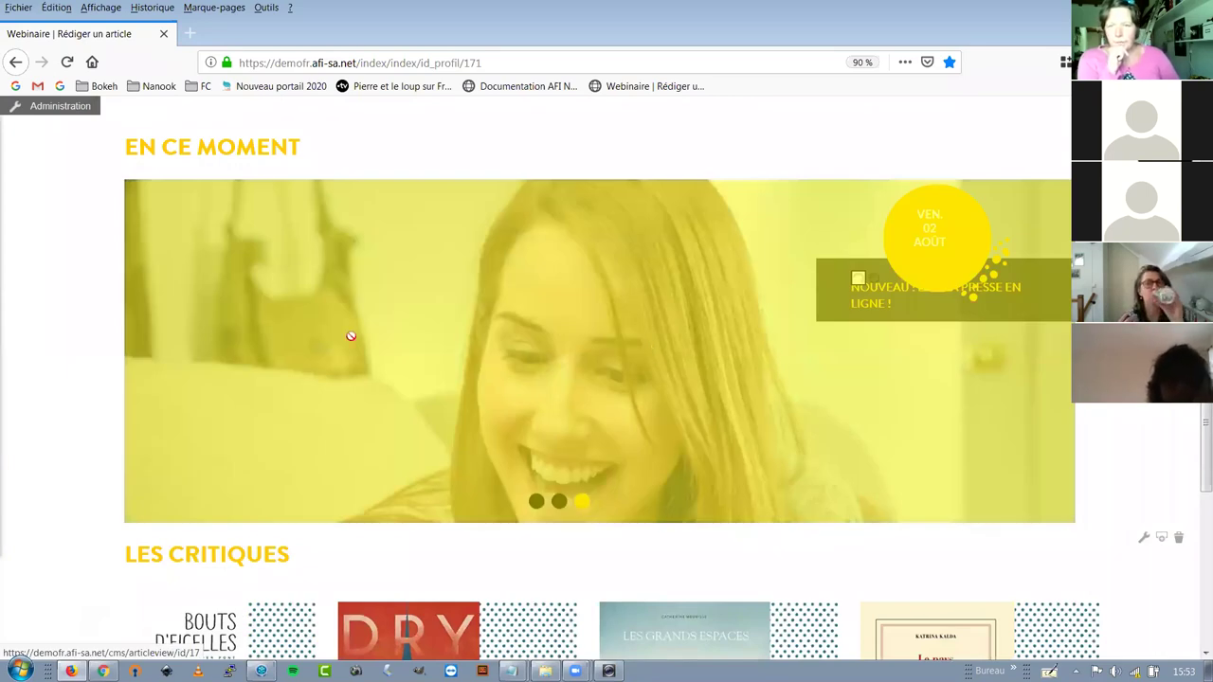
Open the carousel's article for editing and insert a one-image carousel below the LeKiosk logo
left_click(907, 468)
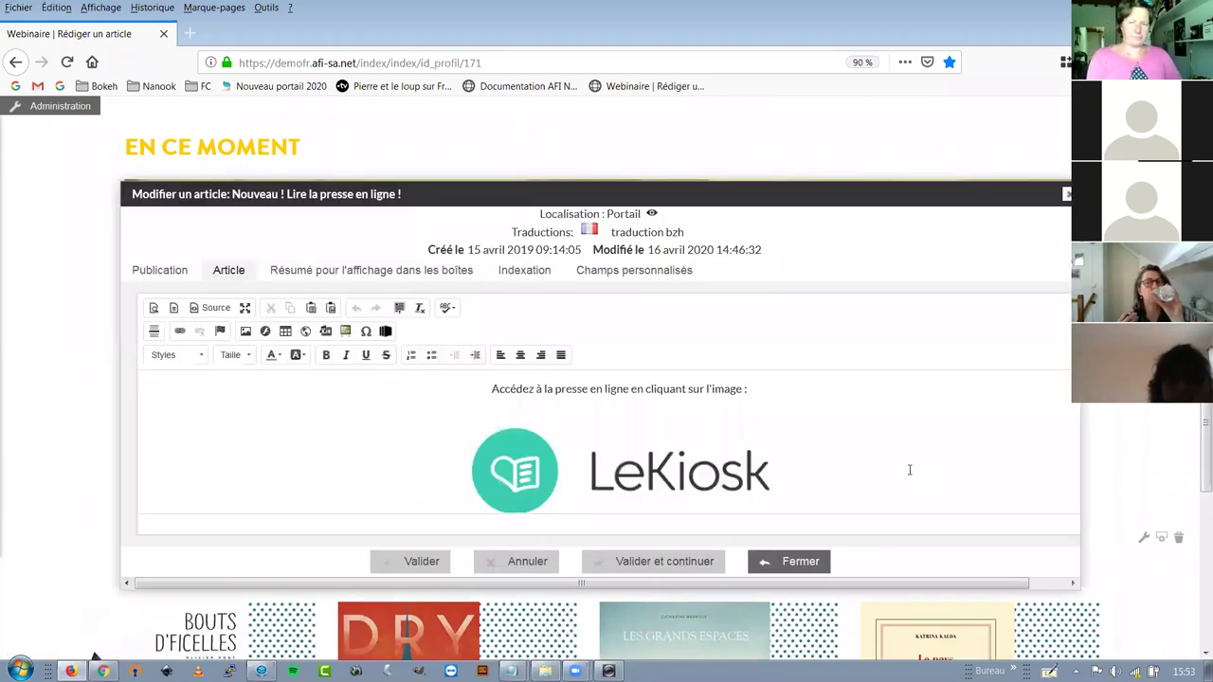
scroll(614, 455, "down", 1)
left_click(617, 506)
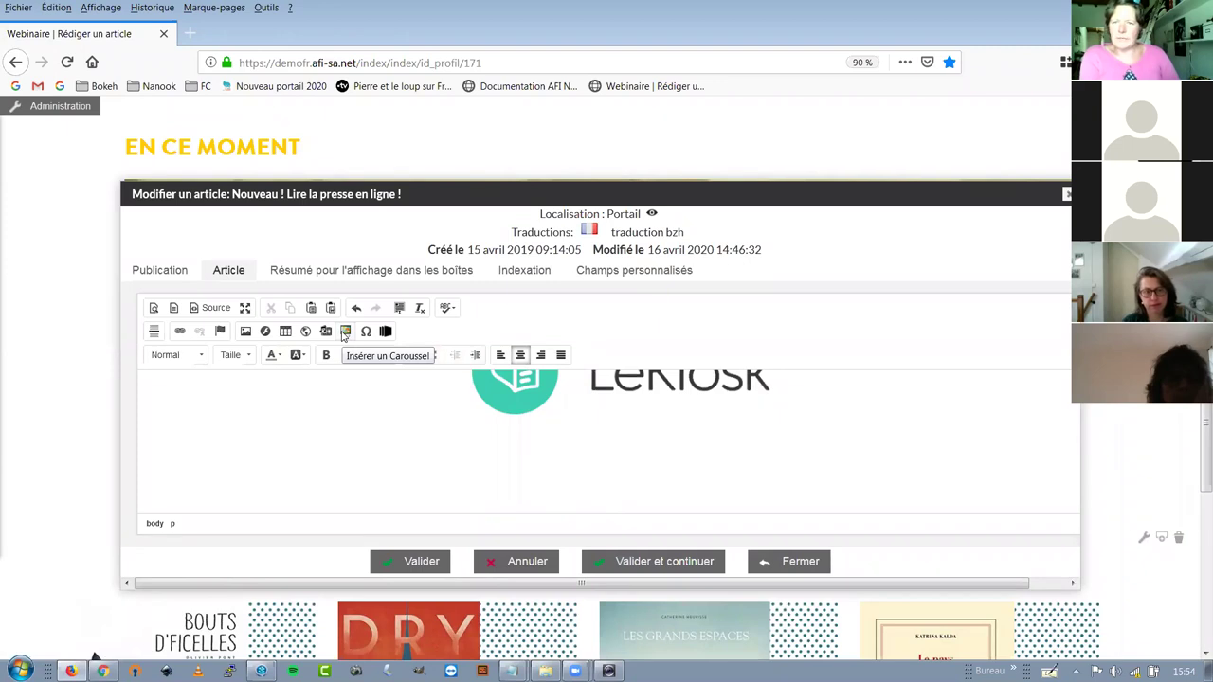
left_click(344, 331)
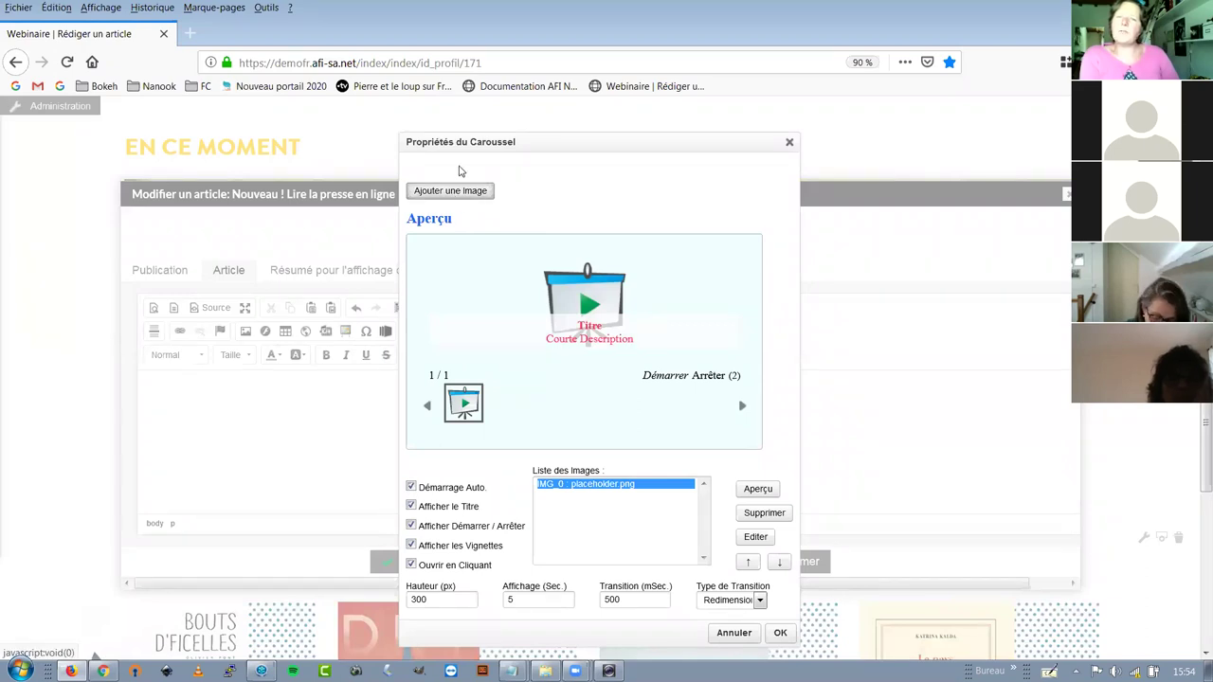
left_click(451, 194)
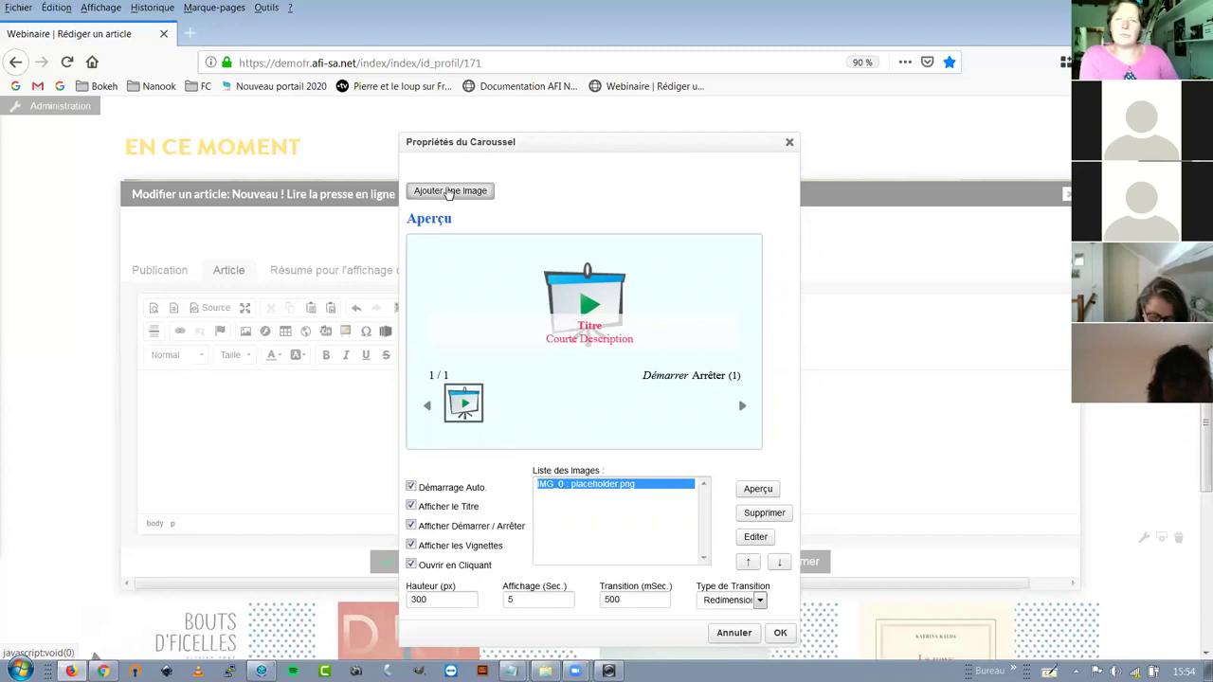